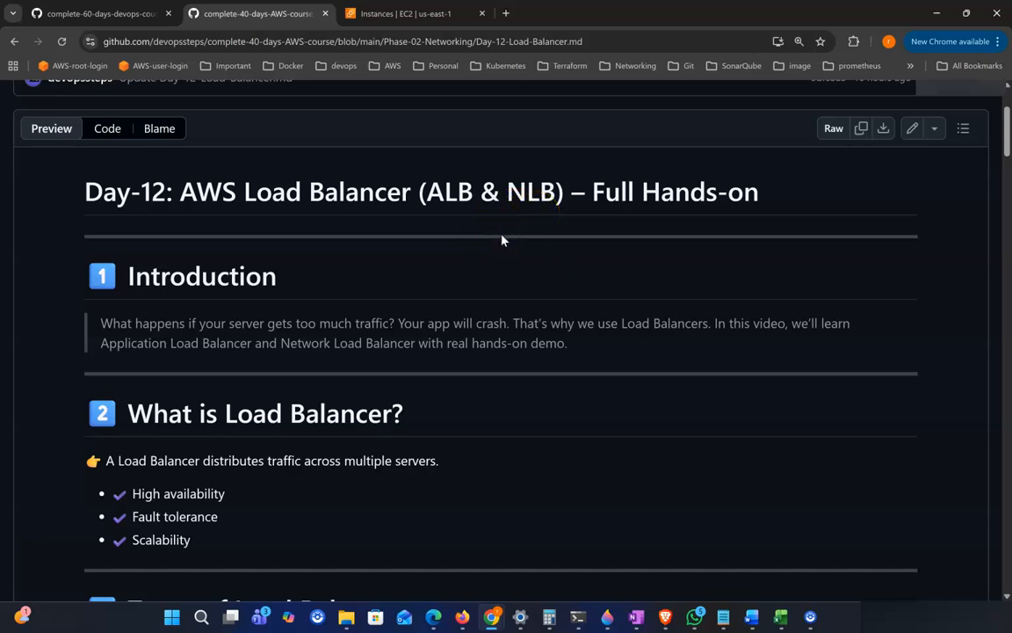
Step: Read through the Introduction section of the Day-12 AWS Load Balancer notes, highlighting its heading and key sentences
{"action": "scroll", "coordinate": [502, 238], "scroll_direction": "down", "scroll_amount": 1}
{"action": "left_click_drag", "start_coordinate": [130, 256], "coordinate": [316, 256]}
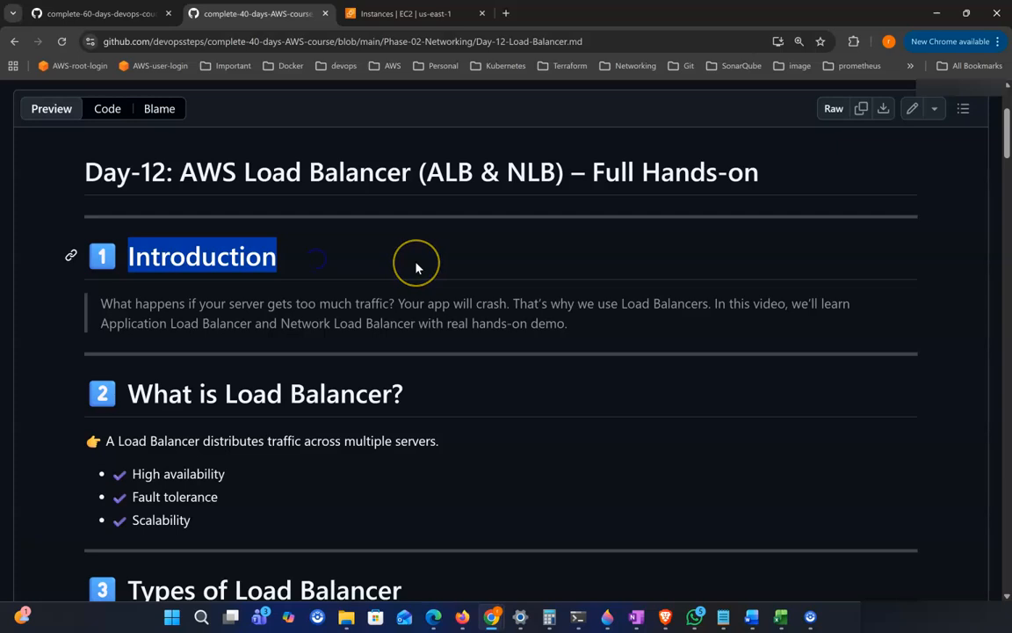
{"action": "scroll", "coordinate": [417, 267], "scroll_direction": "down", "scroll_amount": 1}
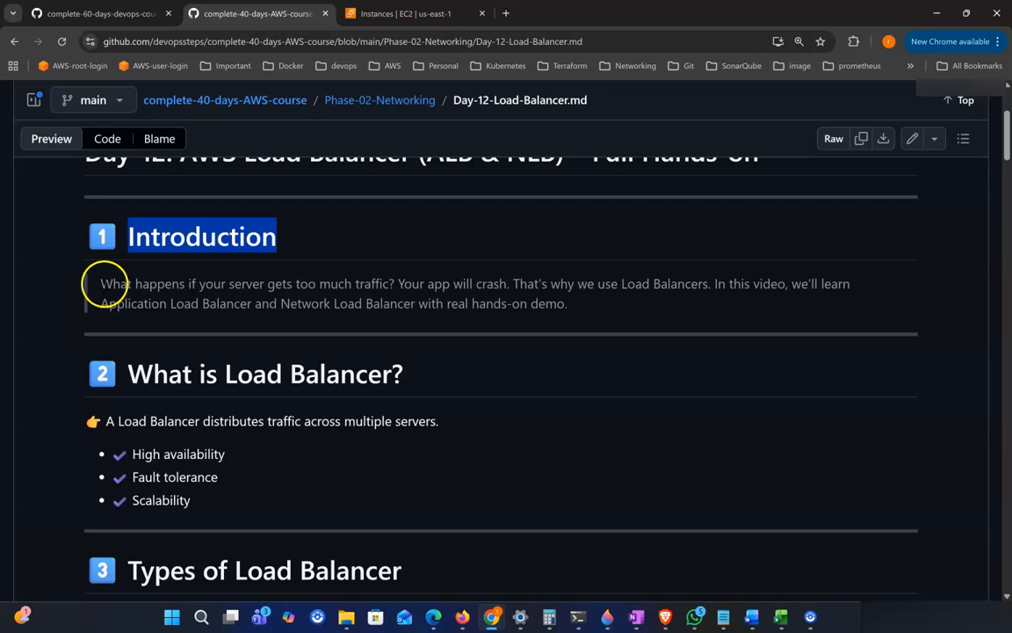
{"action": "left_click_drag", "start_coordinate": [96, 285], "coordinate": [257, 286]}
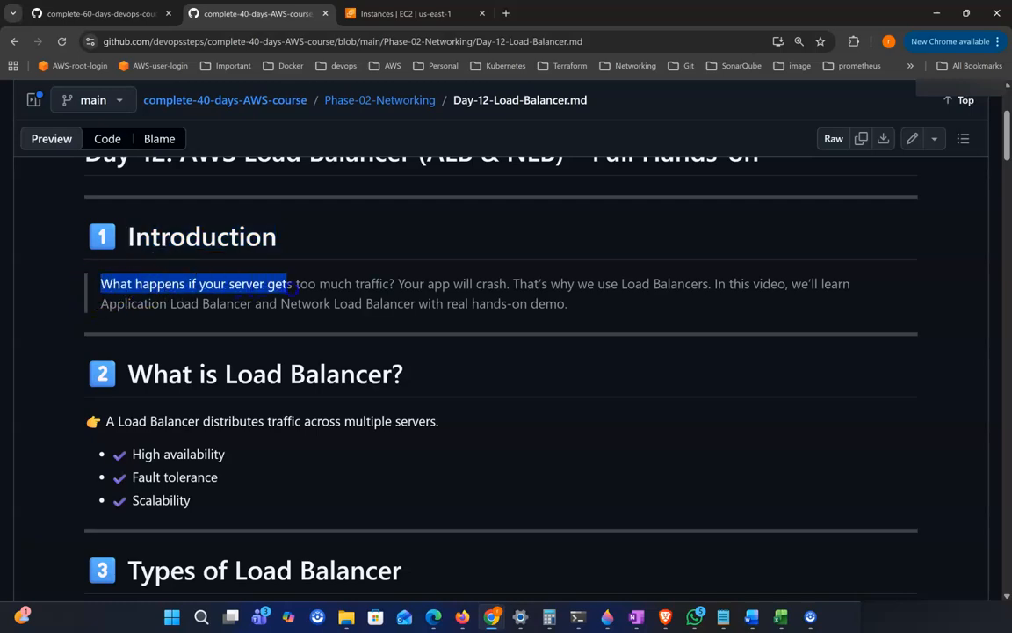
{"action": "left_click_drag", "start_coordinate": [349, 285], "coordinate": [501, 284]}
{"action": "left_click", "coordinate": [501, 284]}
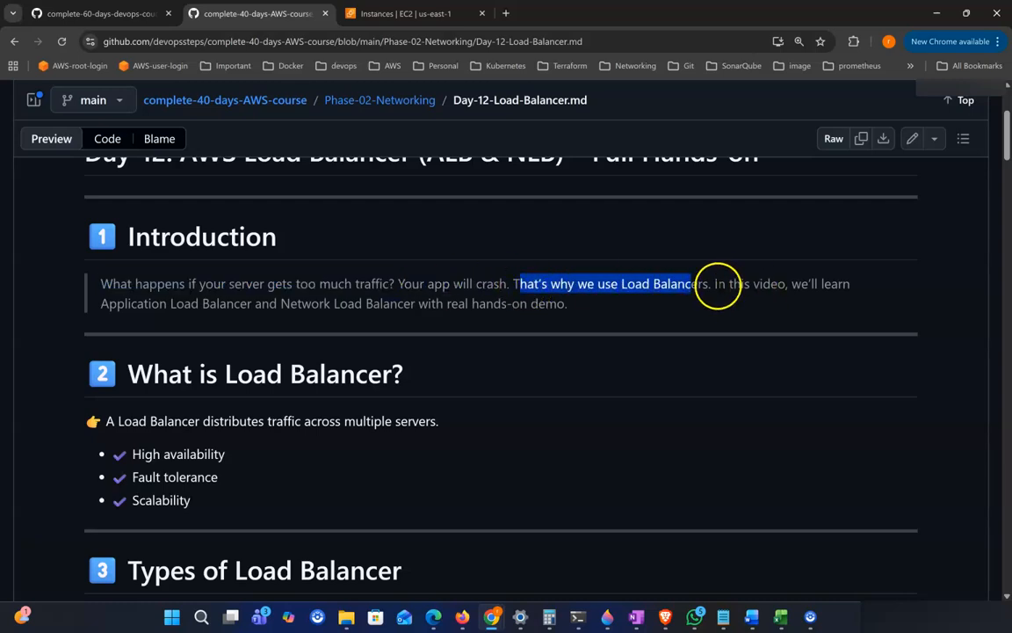
{"action": "left_click", "coordinate": [715, 284]}
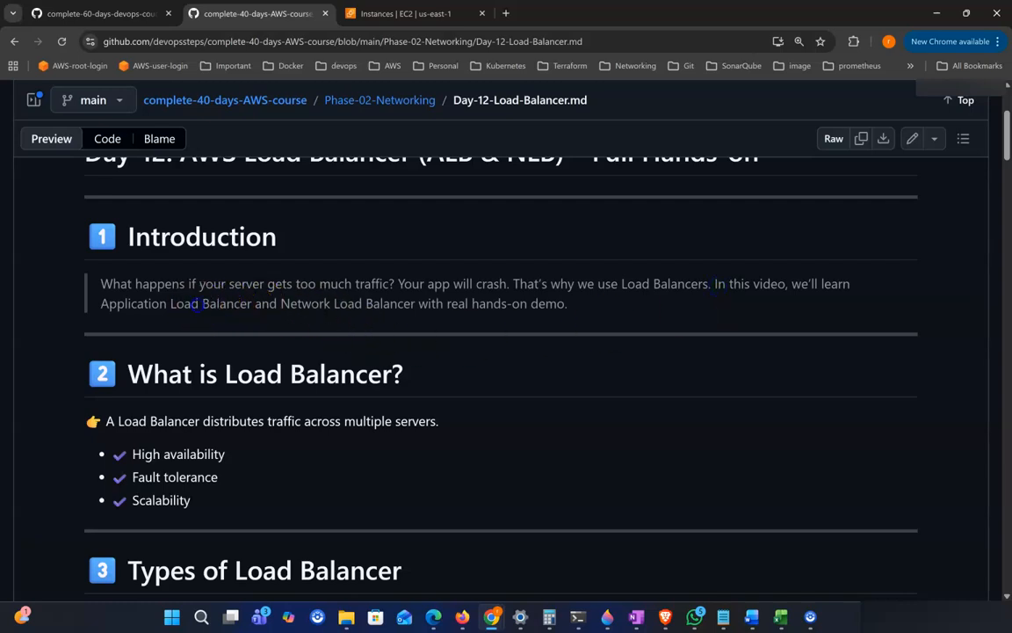
{"action": "left_click_drag", "start_coordinate": [202, 302], "coordinate": [431, 303]}
{"action": "scroll", "coordinate": [567, 336], "scroll_direction": "down", "scroll_amount": 1}
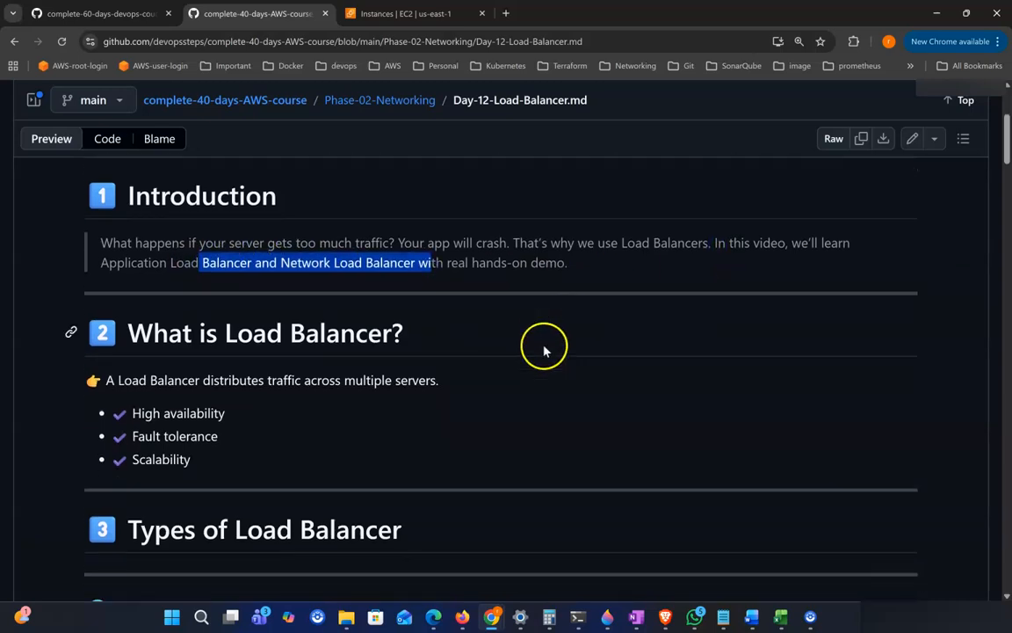
Step: Review the 'What is Load Balancer?' heading and its definition of distributing traffic across multiple servers
{"action": "left_click_drag", "start_coordinate": [136, 332], "coordinate": [494, 332]}
{"action": "scroll", "coordinate": [494, 338], "scroll_direction": "down", "scroll_amount": 1}
{"action": "scroll", "coordinate": [404, 351], "scroll_direction": "down", "scroll_amount": 1}
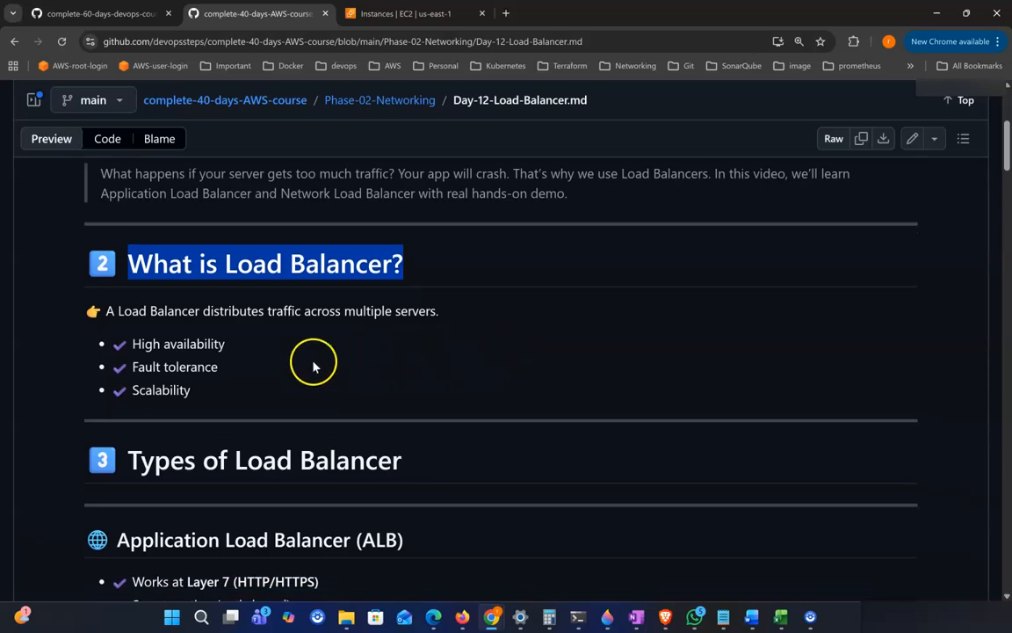
{"action": "scroll", "coordinate": [361, 321], "scroll_direction": "down", "scroll_amount": 1}
{"action": "left_click_drag", "start_coordinate": [174, 298], "coordinate": [283, 299]}
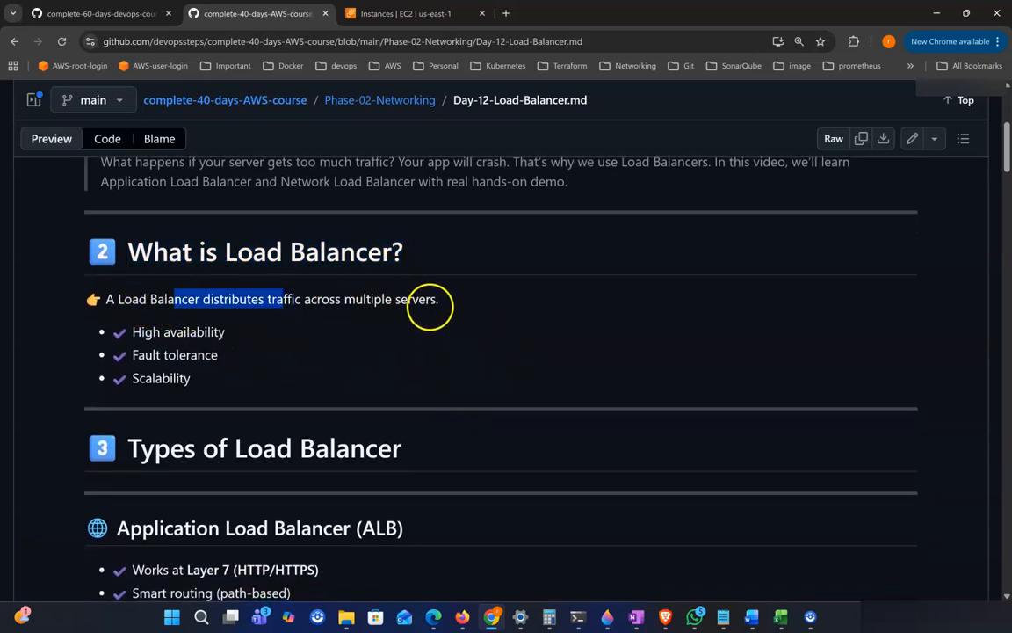
{"action": "scroll", "coordinate": [396, 300], "scroll_direction": "down", "scroll_amount": 1}
{"action": "scroll", "coordinate": [145, 312], "scroll_direction": "down", "scroll_amount": 1}
{"action": "left_click_drag", "start_coordinate": [132, 307], "coordinate": [262, 309]}
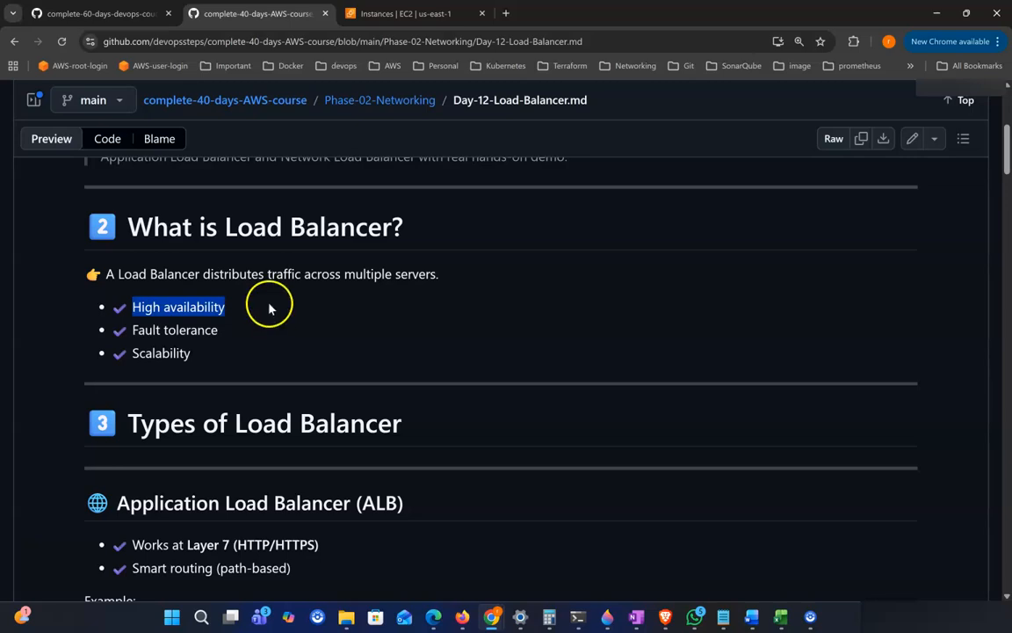
Step: Go over the listed benefits: High availability, Fault tolerance and Scalability, highlighting each item
{"action": "left_click", "coordinate": [270, 307]}
{"action": "left_click_drag", "start_coordinate": [141, 307], "coordinate": [230, 308]}
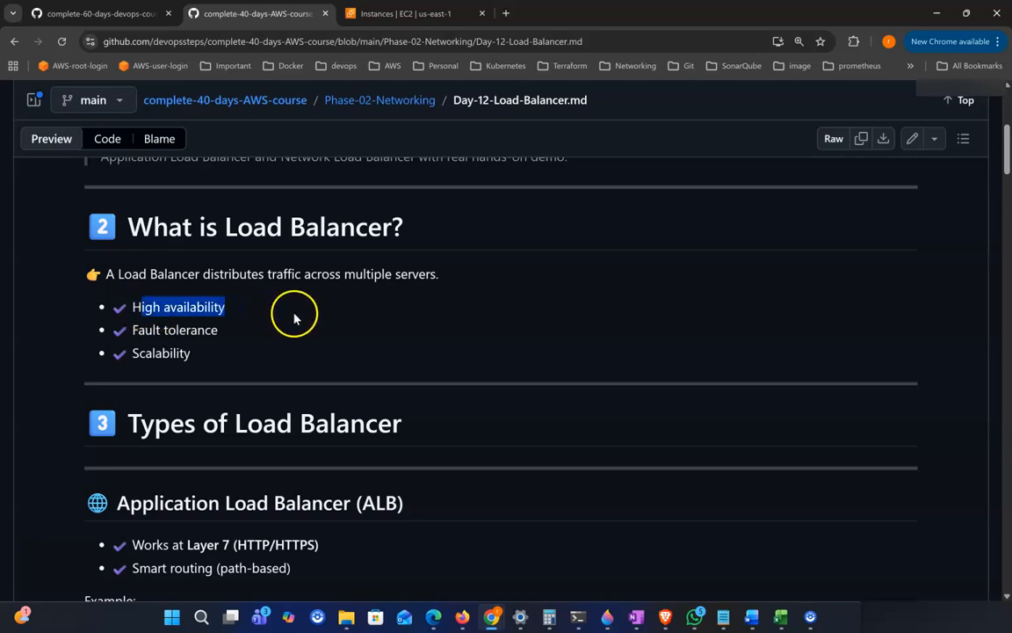
{"action": "left_click", "coordinate": [253, 315]}
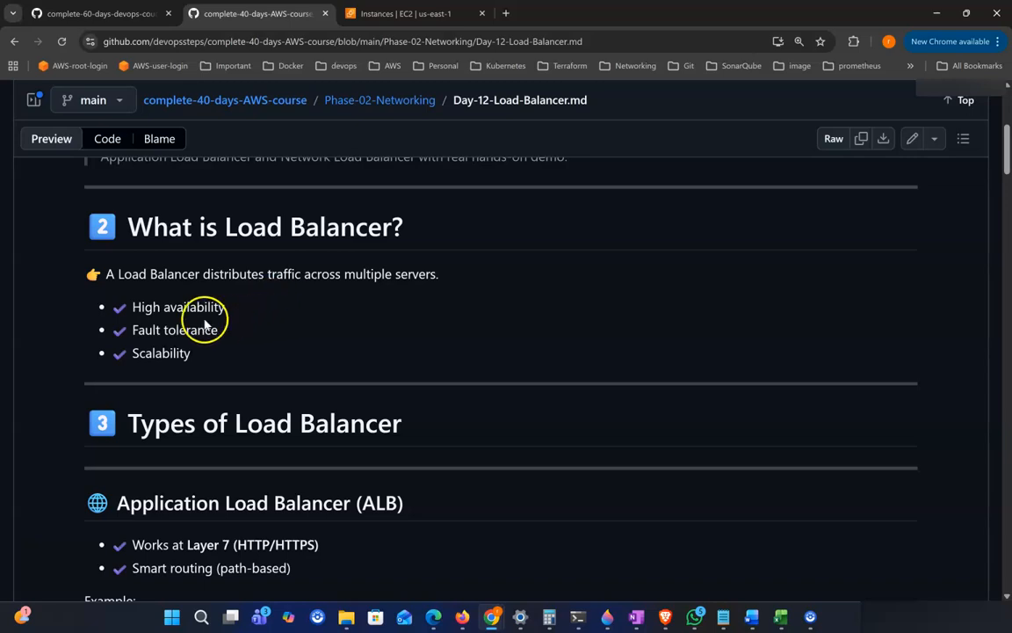
{"action": "left_click_drag", "start_coordinate": [103, 331], "coordinate": [244, 341]}
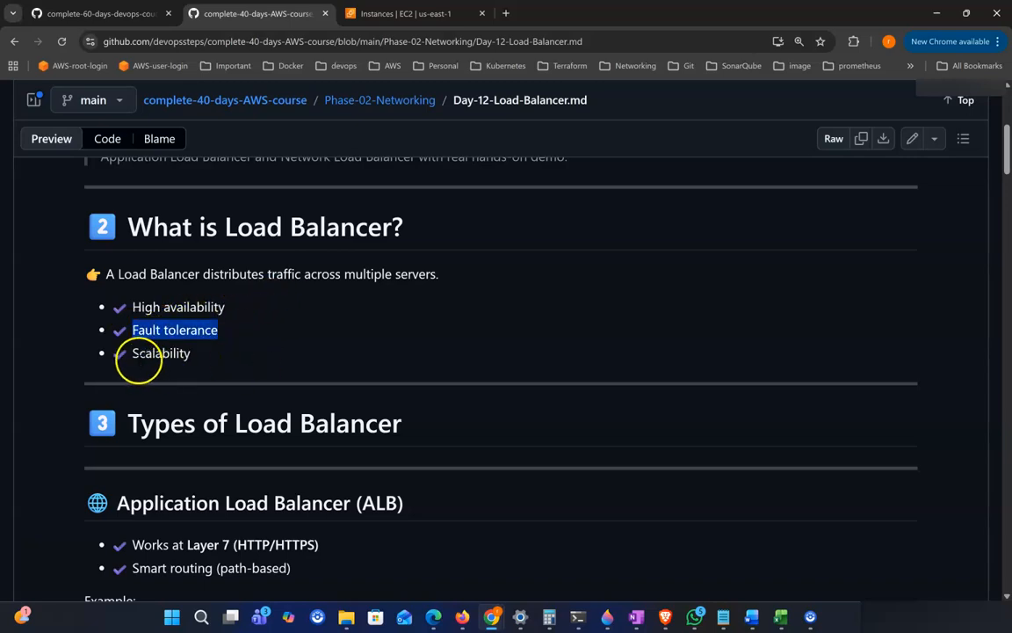
{"action": "left_click_drag", "start_coordinate": [136, 358], "coordinate": [209, 359]}
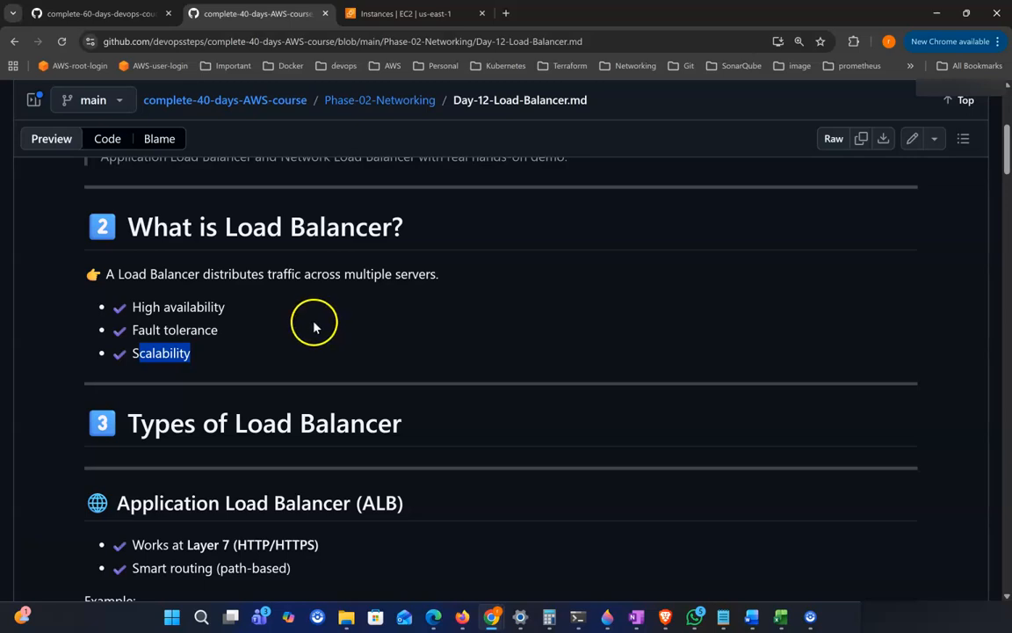
{"action": "left_click_drag", "start_coordinate": [227, 227], "coordinate": [327, 229]}
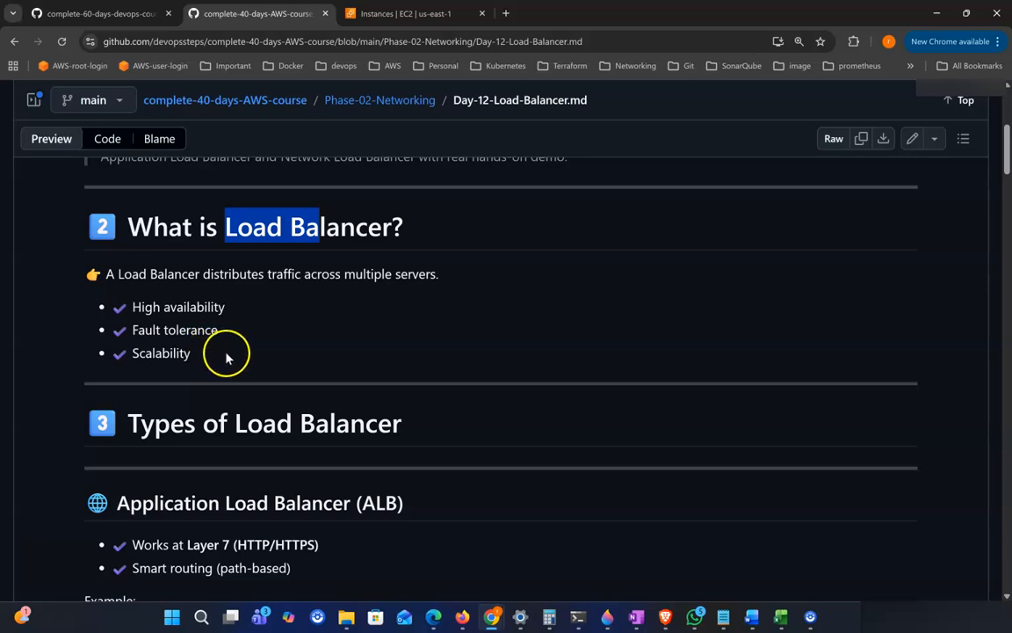
{"action": "left_click", "coordinate": [232, 228]}
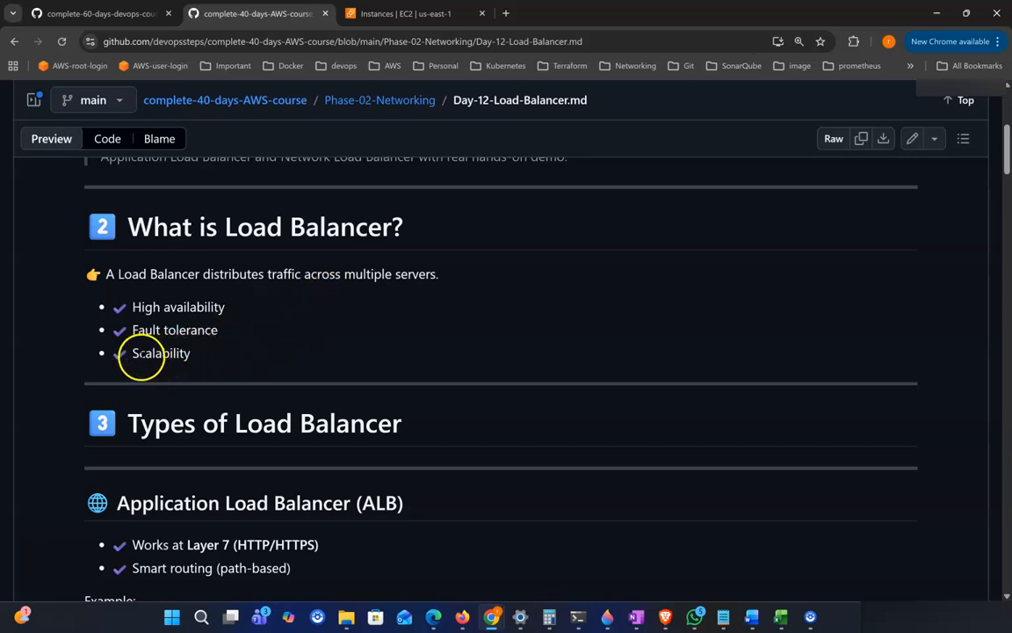
{"action": "left_click_drag", "start_coordinate": [138, 353], "coordinate": [174, 353]}
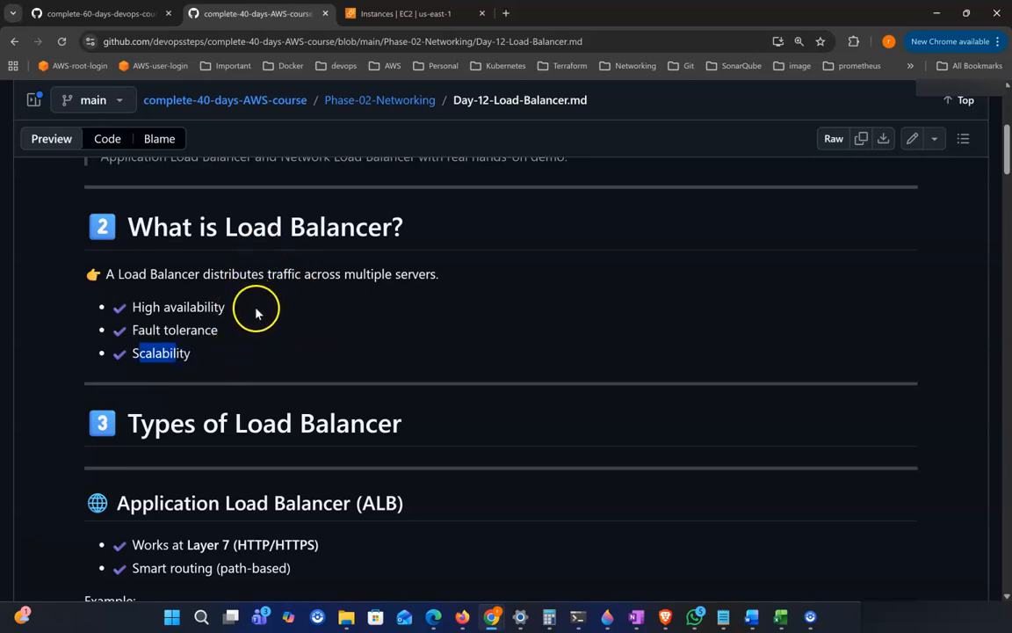
{"action": "left_click_drag", "start_coordinate": [226, 224], "coordinate": [345, 228]}
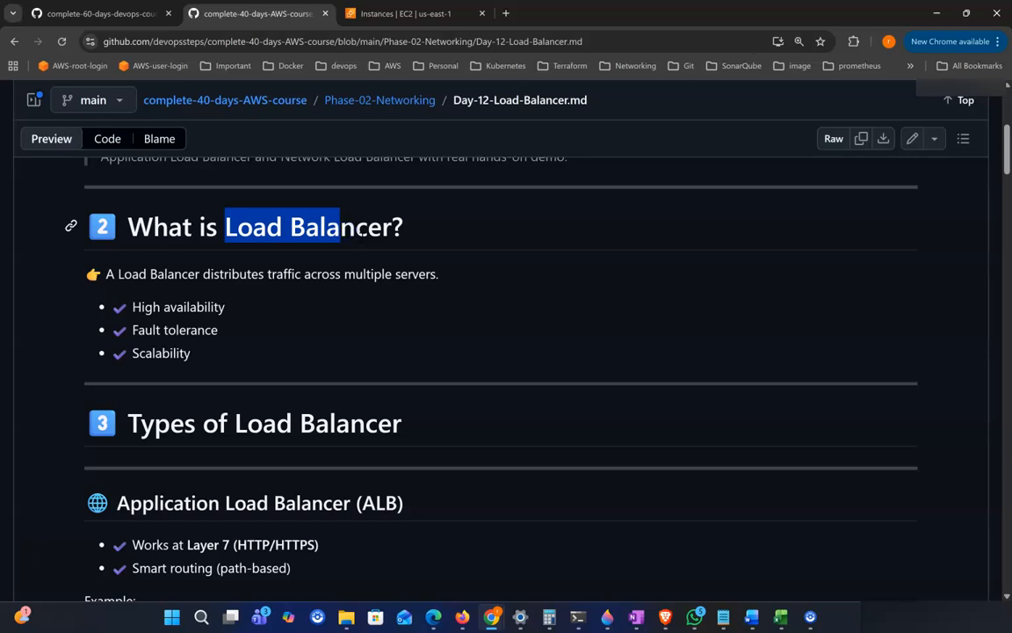
{"action": "left_click", "coordinate": [321, 333]}
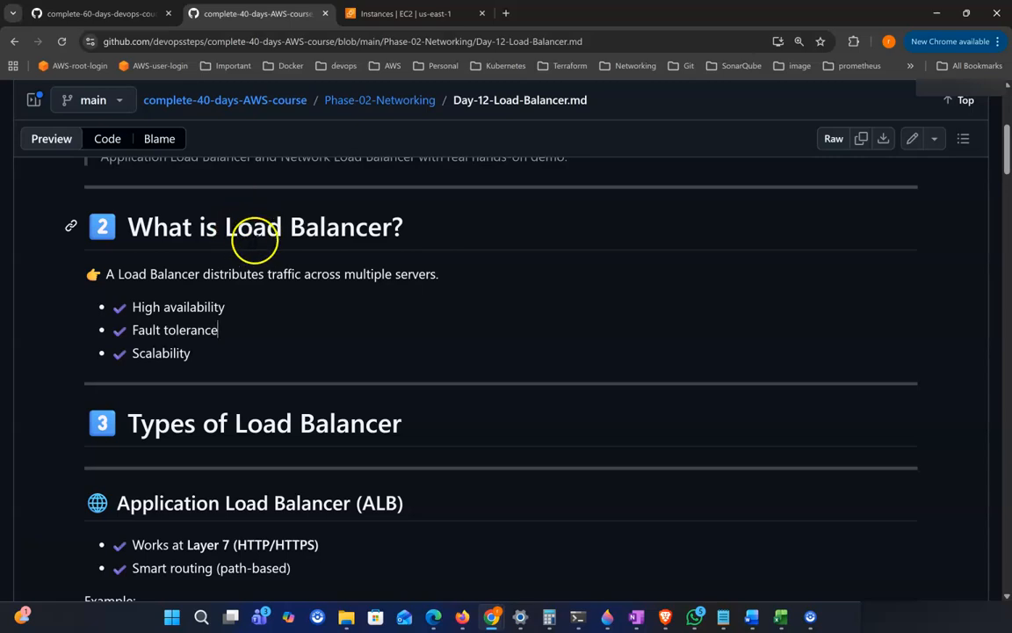
{"action": "left_click_drag", "start_coordinate": [238, 227], "coordinate": [283, 227]}
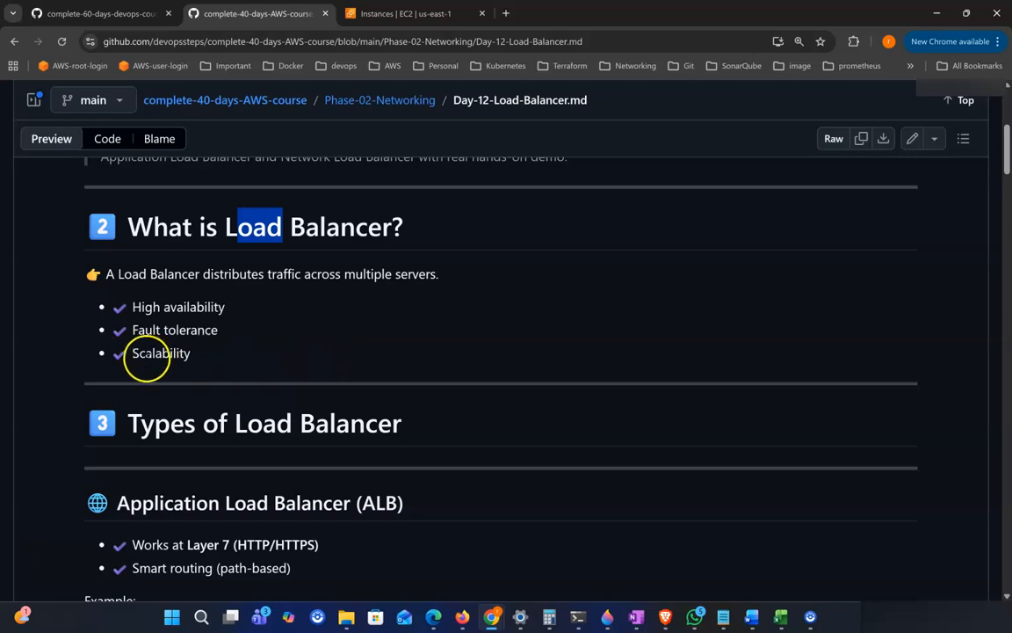
{"action": "left_click_drag", "start_coordinate": [171, 353], "coordinate": [213, 360]}
{"action": "left_click", "coordinate": [214, 360]}
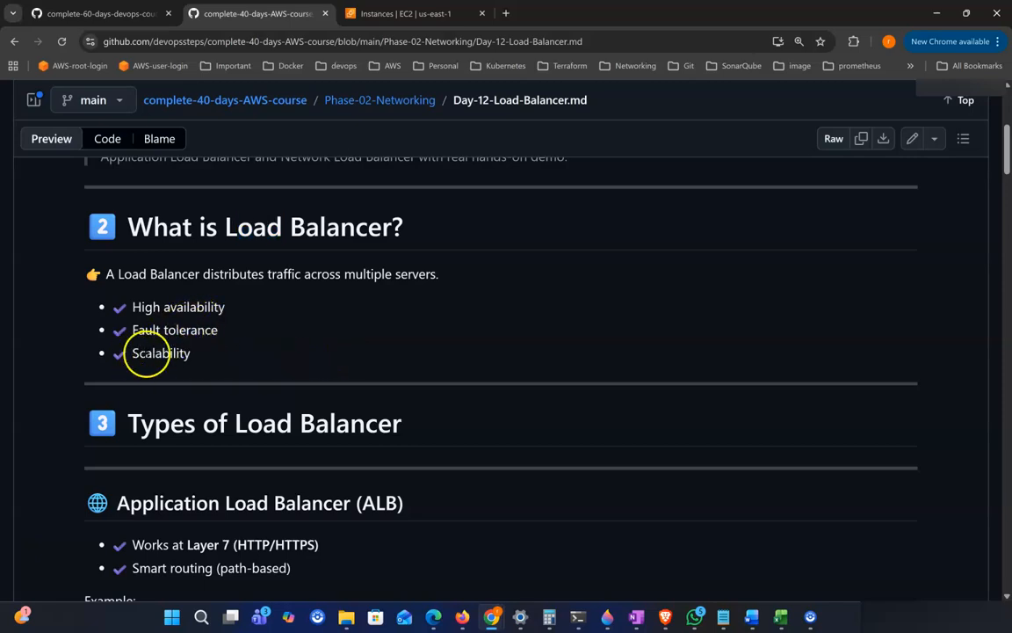
{"action": "left_click_drag", "start_coordinate": [252, 226], "coordinate": [283, 227]}
{"action": "left_click_drag", "start_coordinate": [134, 354], "coordinate": [204, 351]}
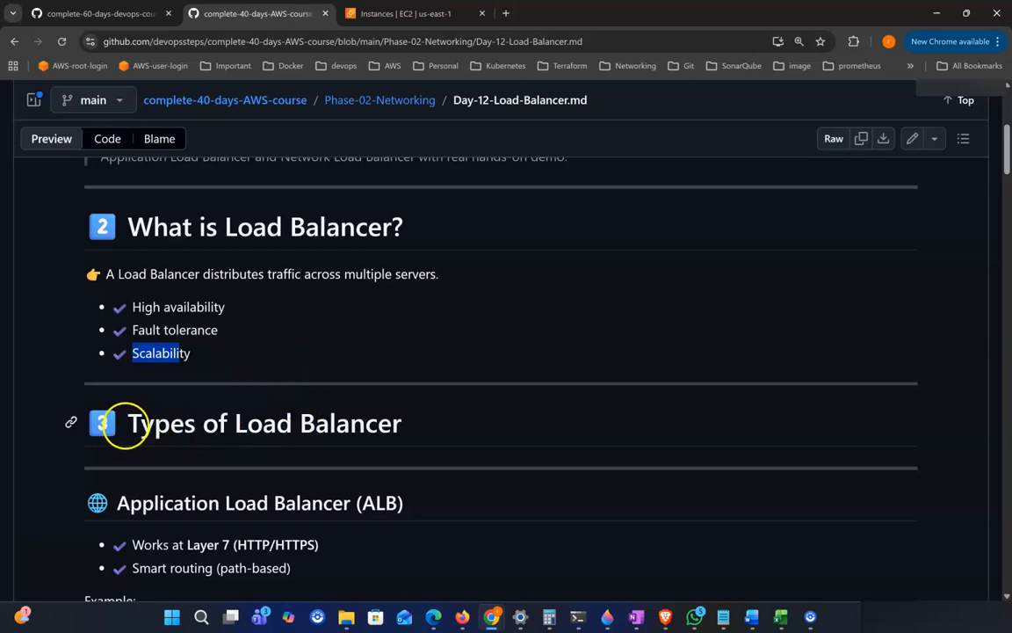
Step: Examine the 'Types of Load Balancer' section heading and the Application Load Balancer (ALB) subheading
{"action": "left_click_drag", "start_coordinate": [126, 425], "coordinate": [429, 429]}
{"action": "scroll", "coordinate": [428, 429], "scroll_direction": "down", "scroll_amount": 1}
{"action": "scroll", "coordinate": [464, 431], "scroll_direction": "down", "scroll_amount": 1}
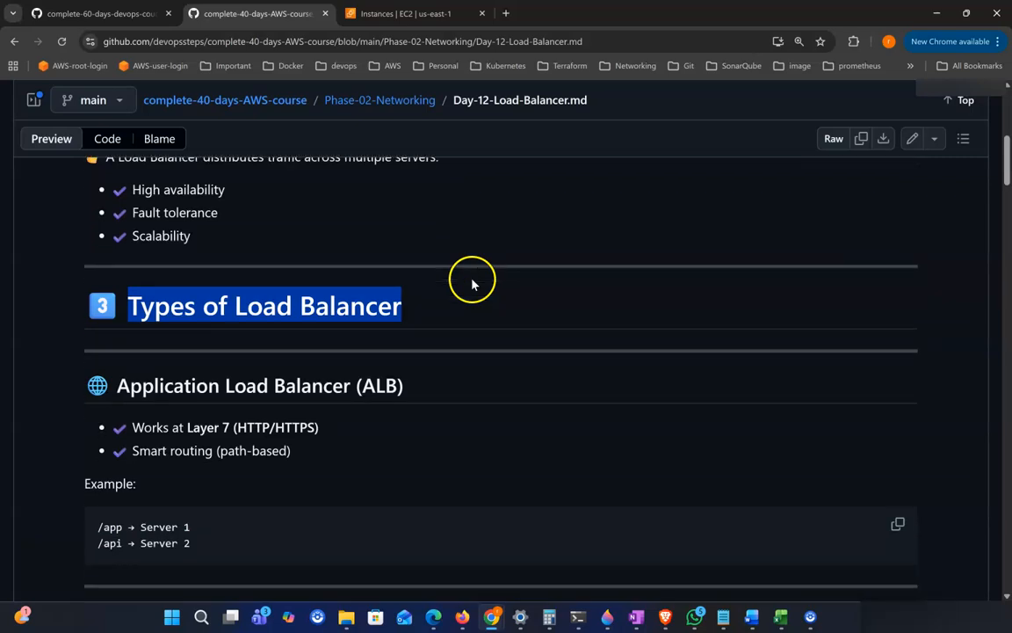
{"action": "scroll", "coordinate": [396, 396], "scroll_direction": "down", "scroll_amount": 1}
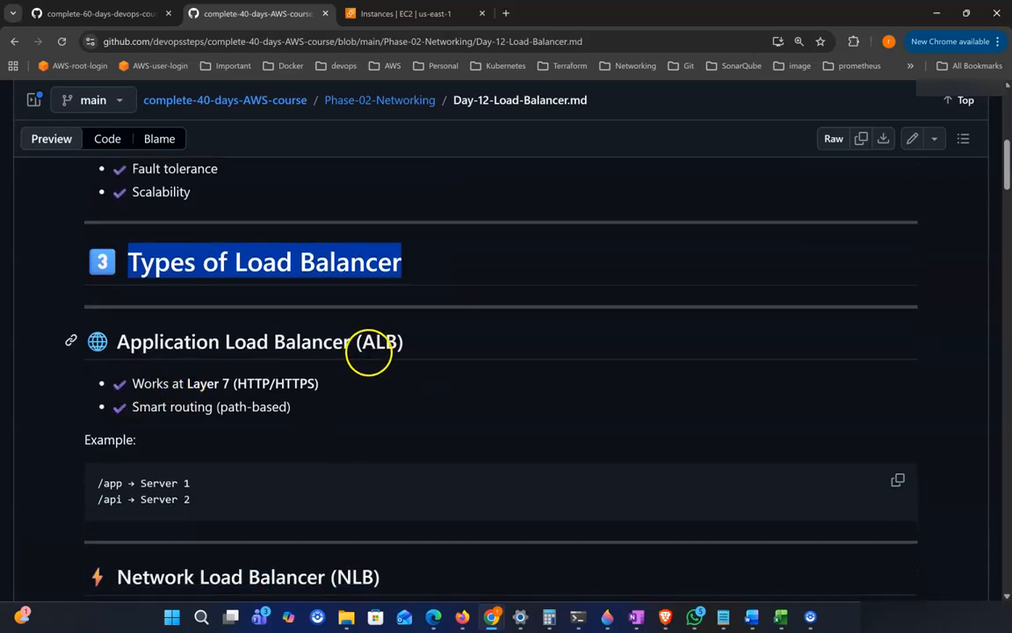
{"action": "scroll", "coordinate": [351, 347], "scroll_direction": "down", "scroll_amount": 1}
{"action": "left_click_drag", "start_coordinate": [174, 322], "coordinate": [463, 341]}
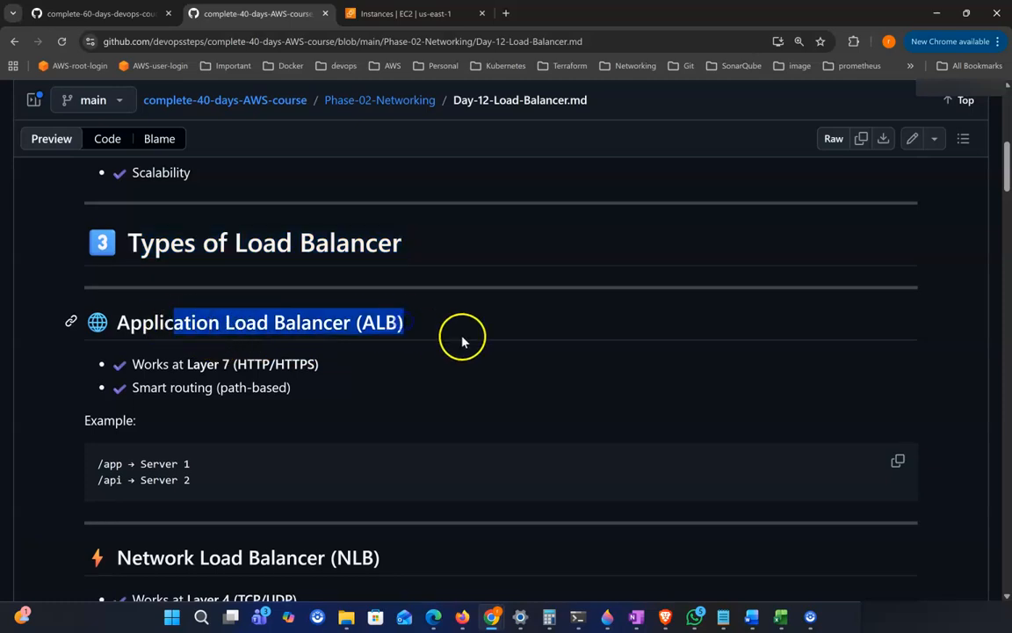
Step: Study the ALB details: Layer 7 (HTTP/HTTPS), path-based smart routing and the /app and /api routing example
{"action": "scroll", "coordinate": [431, 336], "scroll_direction": "down", "scroll_amount": 1}
{"action": "left_click_drag", "start_coordinate": [357, 312], "coordinate": [415, 312]}
{"action": "scroll", "coordinate": [263, 350], "scroll_direction": "down", "scroll_amount": 1}
{"action": "left_click_drag", "start_coordinate": [134, 343], "coordinate": [337, 353]}
{"action": "scroll", "coordinate": [336, 352], "scroll_direction": "down", "scroll_amount": 1}
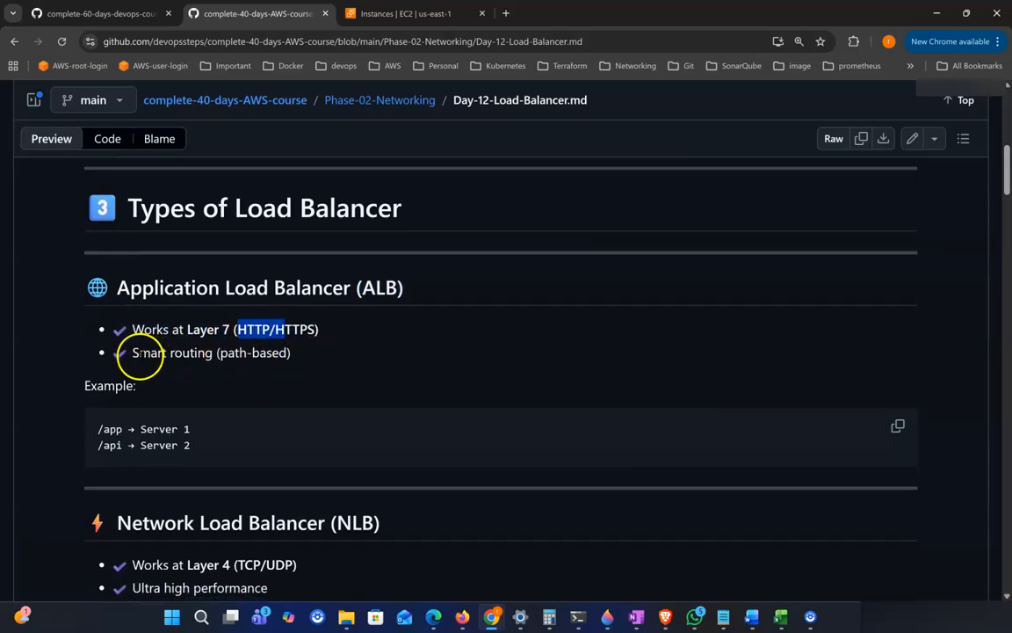
{"action": "left_click_drag", "start_coordinate": [123, 347], "coordinate": [250, 355]}
{"action": "left_click", "coordinate": [335, 351]}
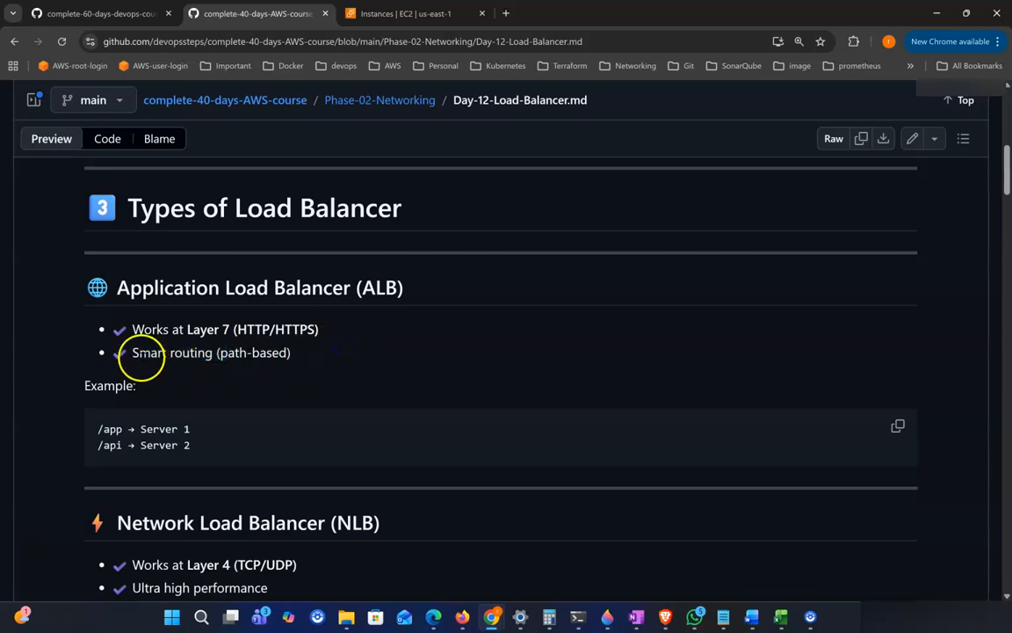
{"action": "left_click_drag", "start_coordinate": [132, 354], "coordinate": [268, 354]}
{"action": "left_click", "coordinate": [301, 353]}
{"action": "scroll", "coordinate": [301, 353], "scroll_direction": "down", "scroll_amount": 1}
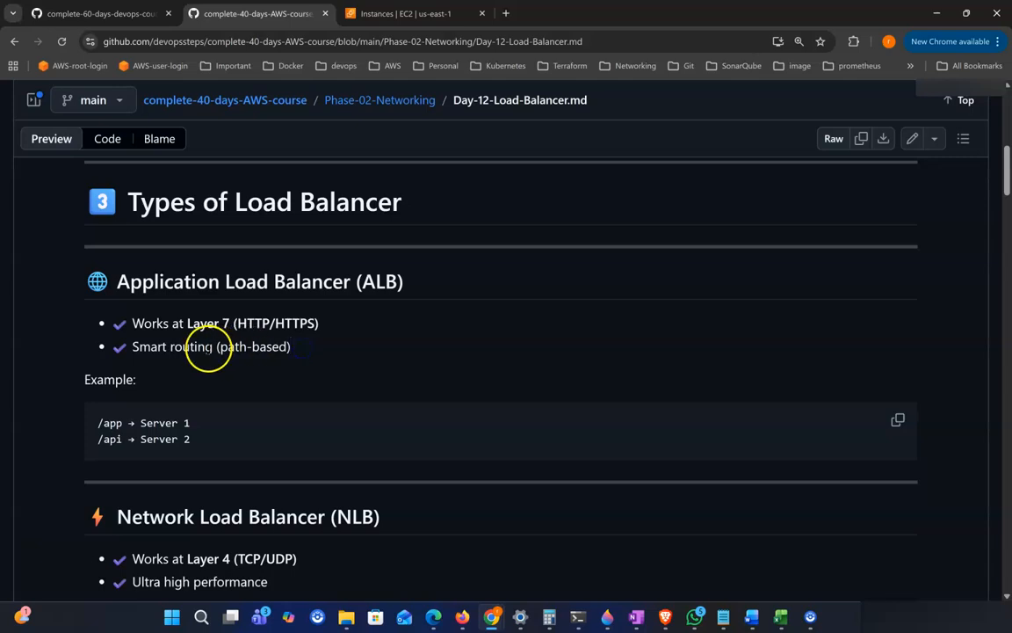
{"action": "left_click_drag", "start_coordinate": [219, 347], "coordinate": [287, 348]}
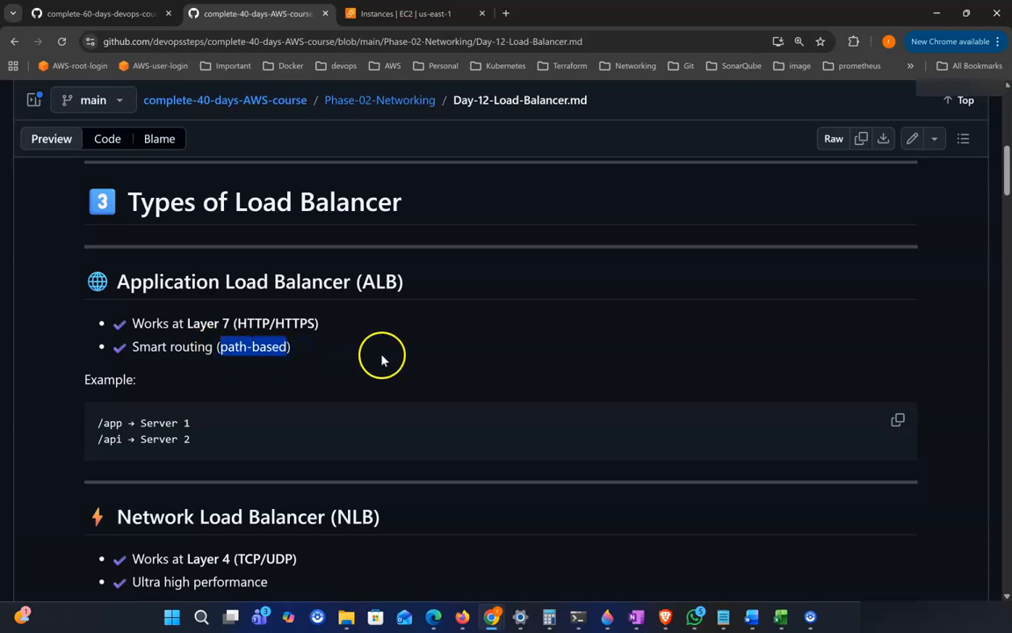
{"action": "scroll", "coordinate": [380, 357], "scroll_direction": "down", "scroll_amount": 1}
{"action": "left_click_drag", "start_coordinate": [97, 401], "coordinate": [122, 401]}
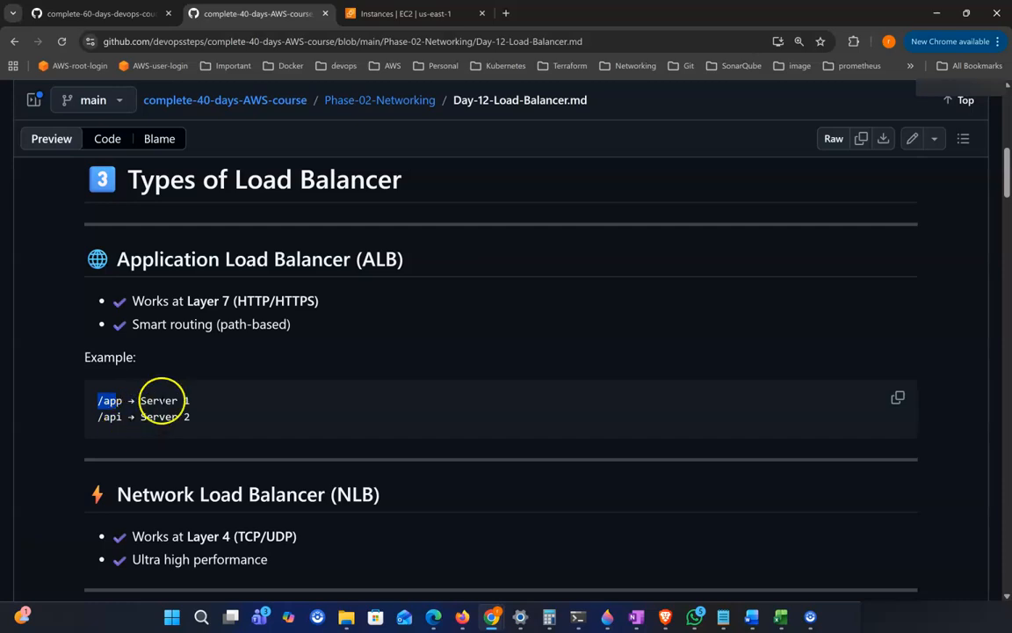
Step: Read the Network Load Balancer (NLB) section covering Layer 4 (TCP/UDP) and ultra high performance
{"action": "scroll", "coordinate": [404, 396], "scroll_direction": "down", "scroll_amount": 1}
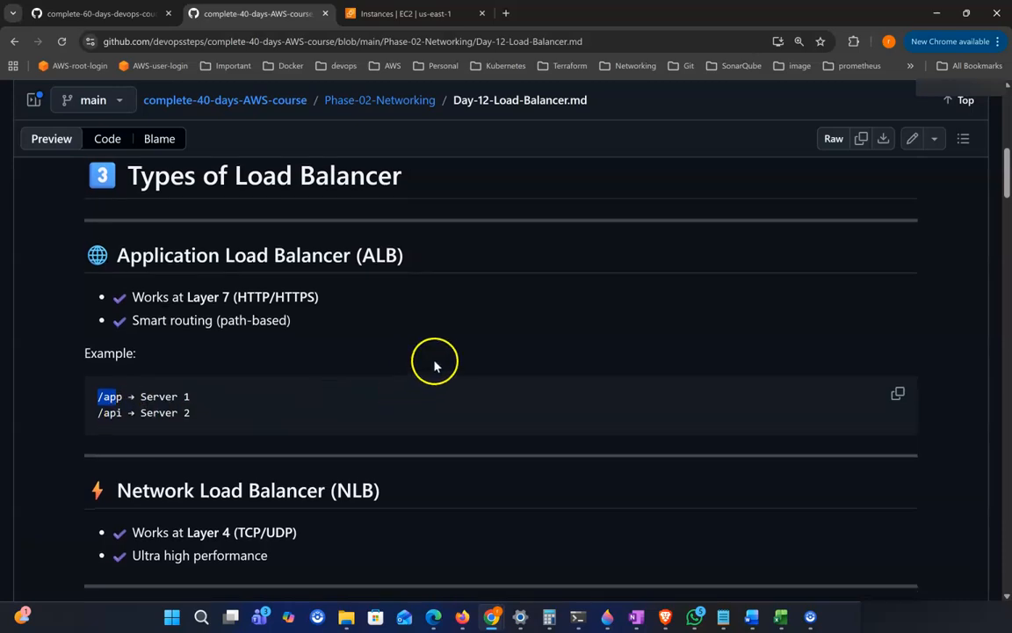
{"action": "scroll", "coordinate": [431, 362], "scroll_direction": "down", "scroll_amount": 1}
{"action": "scroll", "coordinate": [405, 355], "scroll_direction": "down", "scroll_amount": 2}
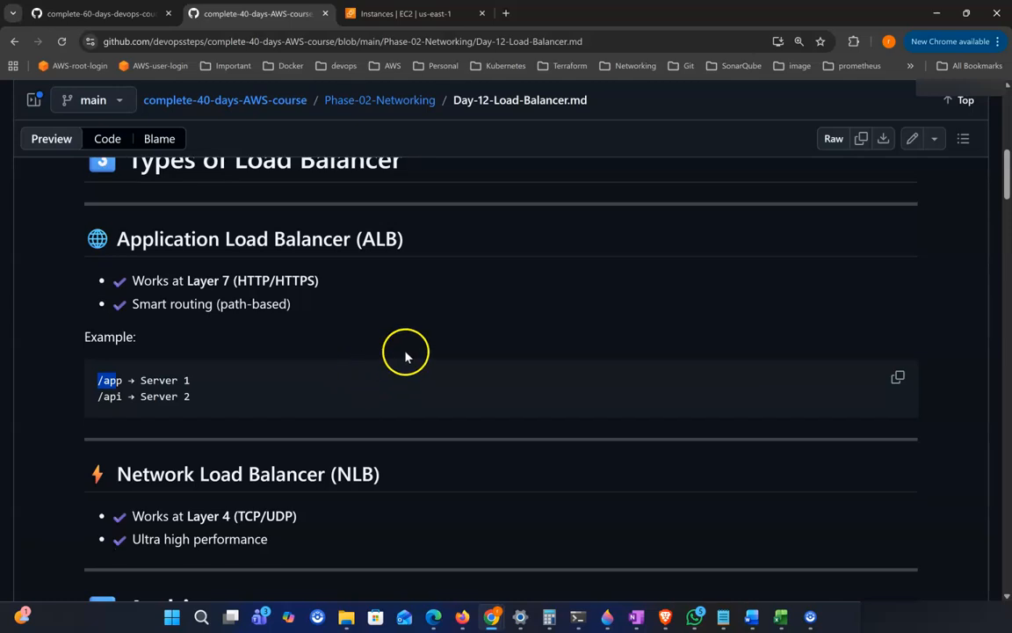
{"action": "scroll", "coordinate": [454, 351], "scroll_direction": "down", "scroll_amount": 2}
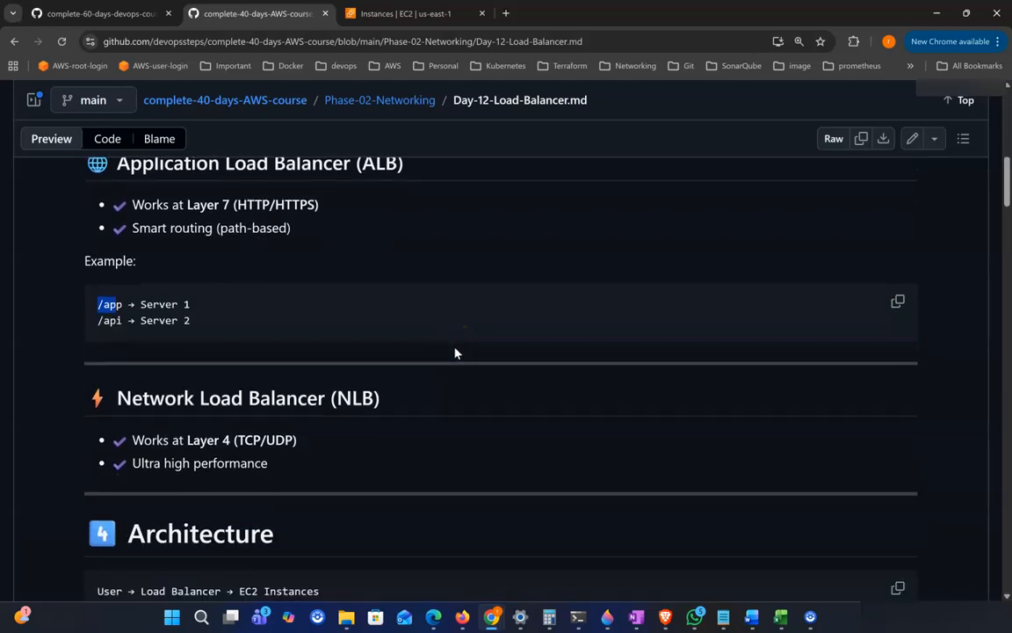
{"action": "left_click_drag", "start_coordinate": [142, 358], "coordinate": [384, 369]}
{"action": "scroll", "coordinate": [384, 369], "scroll_direction": "down", "scroll_amount": 2}
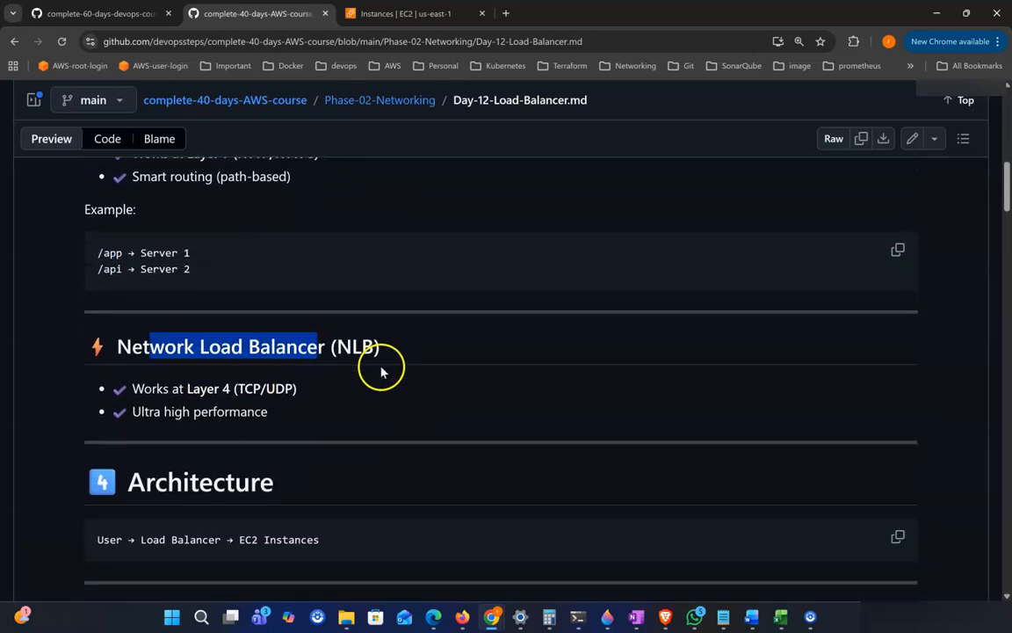
{"action": "left_click", "coordinate": [336, 338]}
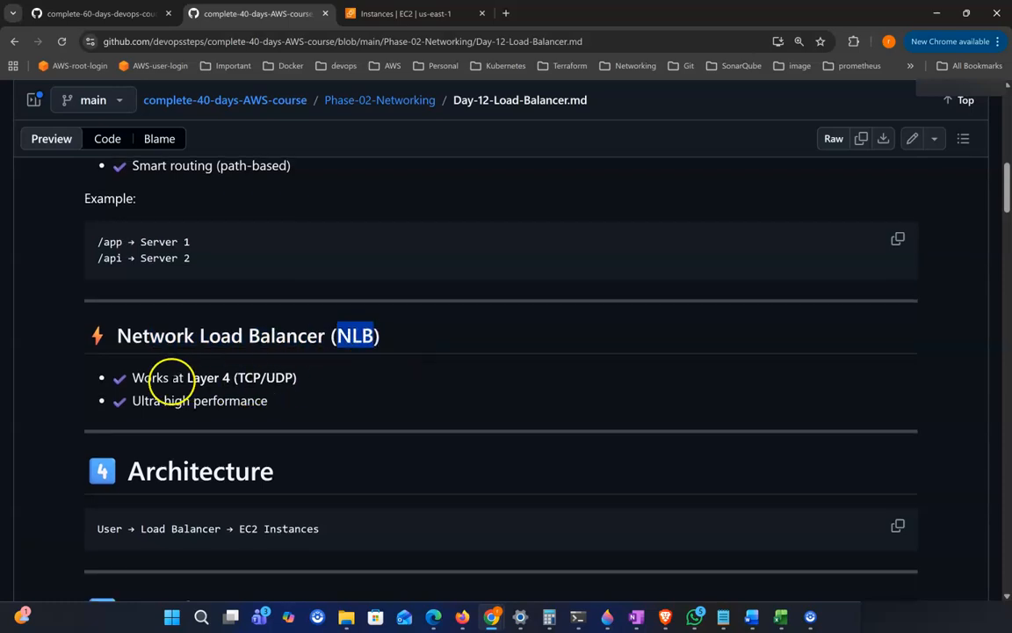
{"action": "left_click_drag", "start_coordinate": [157, 379], "coordinate": [285, 368]}
{"action": "scroll", "coordinate": [282, 380], "scroll_direction": "down", "scroll_amount": 1}
{"action": "scroll", "coordinate": [340, 376], "scroll_direction": "down", "scroll_amount": 1}
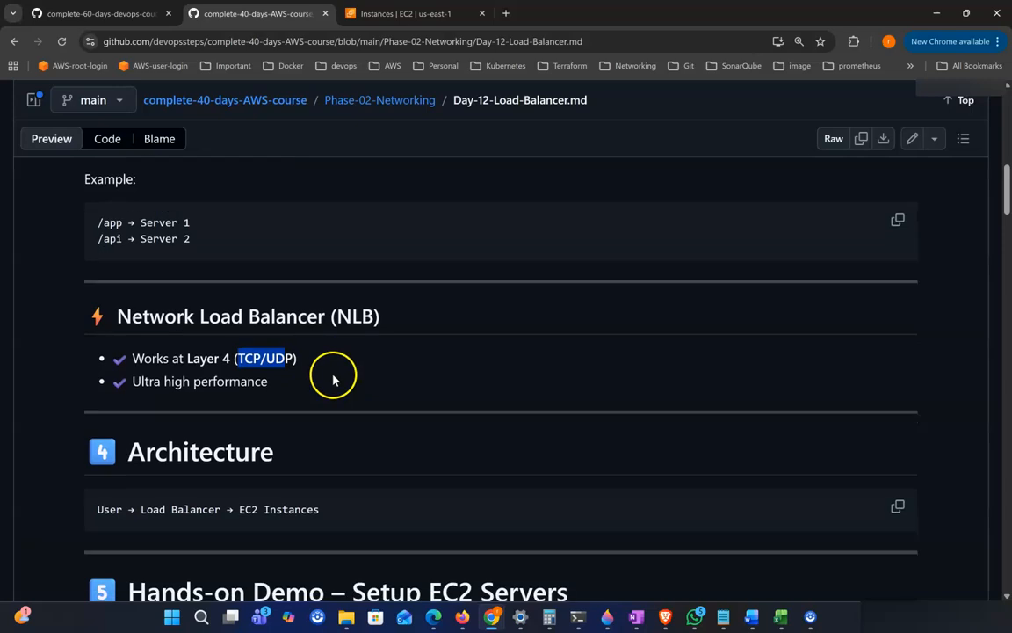
Step: Go over the Network Load Balancer points, highlighting Layer 4 (TCP/UDP), NLB and ultra high performance
{"action": "left_click_drag", "start_coordinate": [131, 377], "coordinate": [283, 383]}
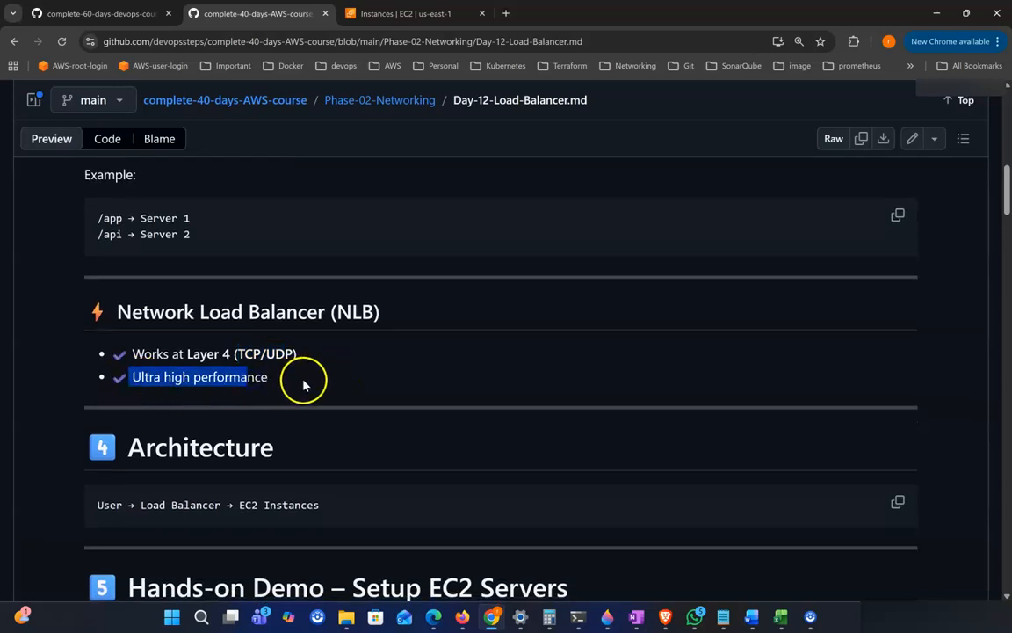
{"action": "left_click", "coordinate": [302, 388]}
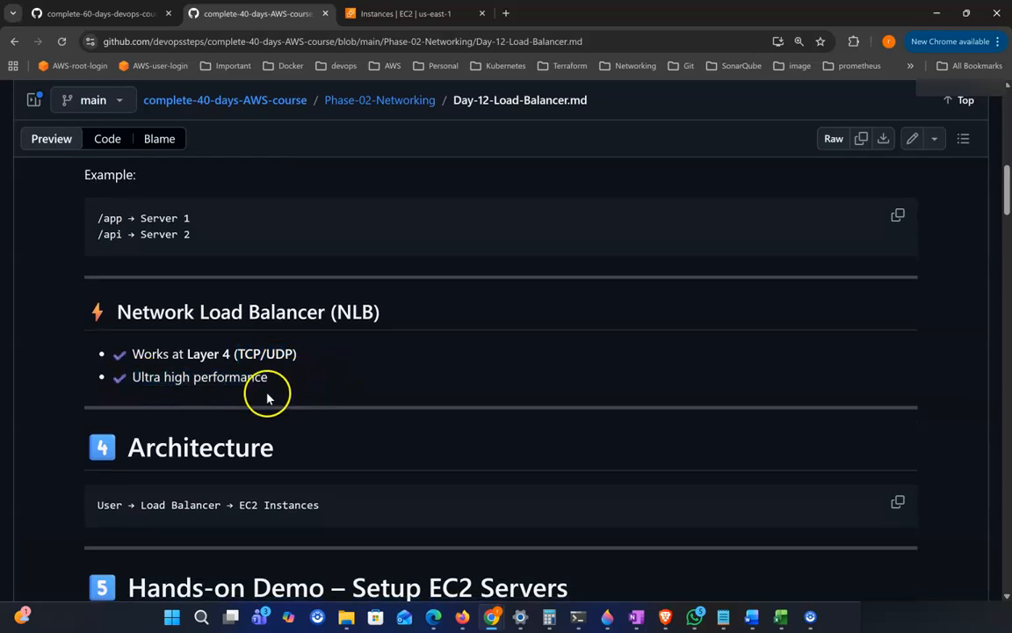
{"action": "scroll", "coordinate": [305, 380], "scroll_direction": "down", "scroll_amount": 1}
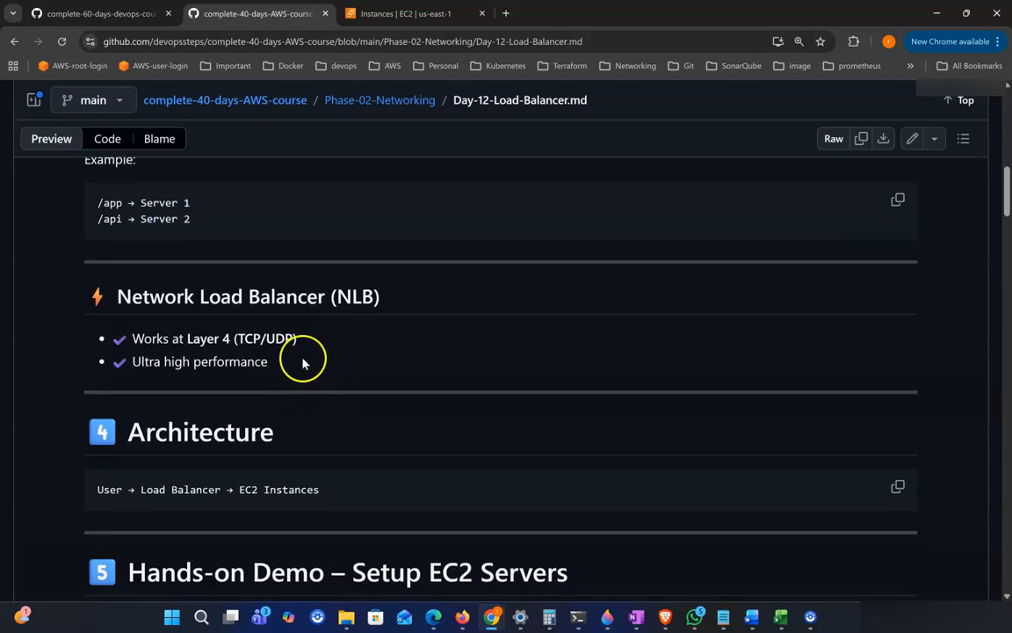
{"action": "left_click_drag", "start_coordinate": [337, 299], "coordinate": [390, 302]}
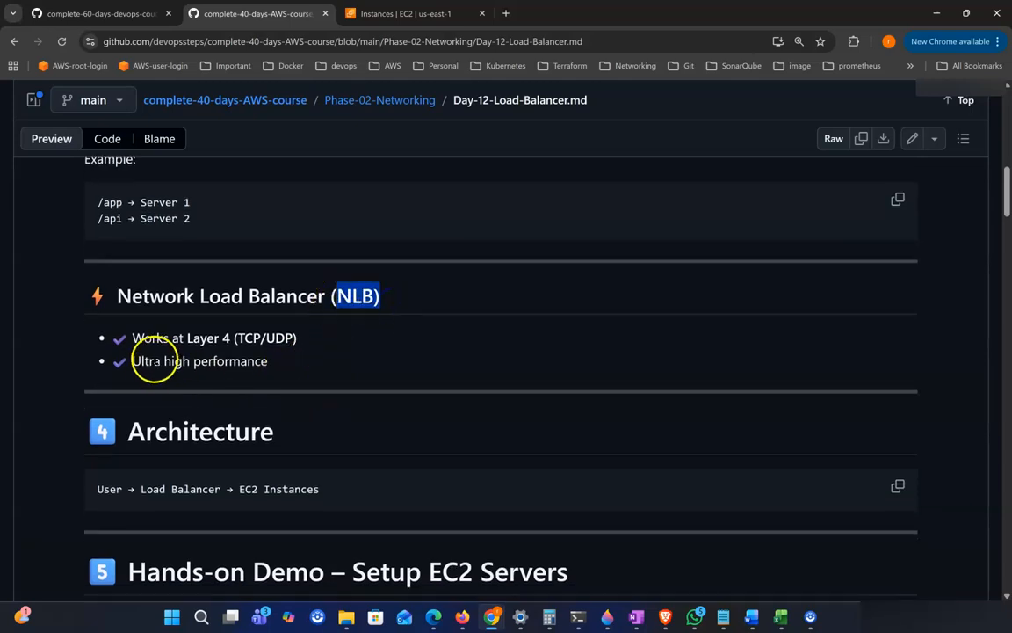
{"action": "left_click_drag", "start_coordinate": [133, 361], "coordinate": [183, 362]}
{"action": "scroll", "coordinate": [234, 330], "scroll_direction": "up", "scroll_amount": 3}
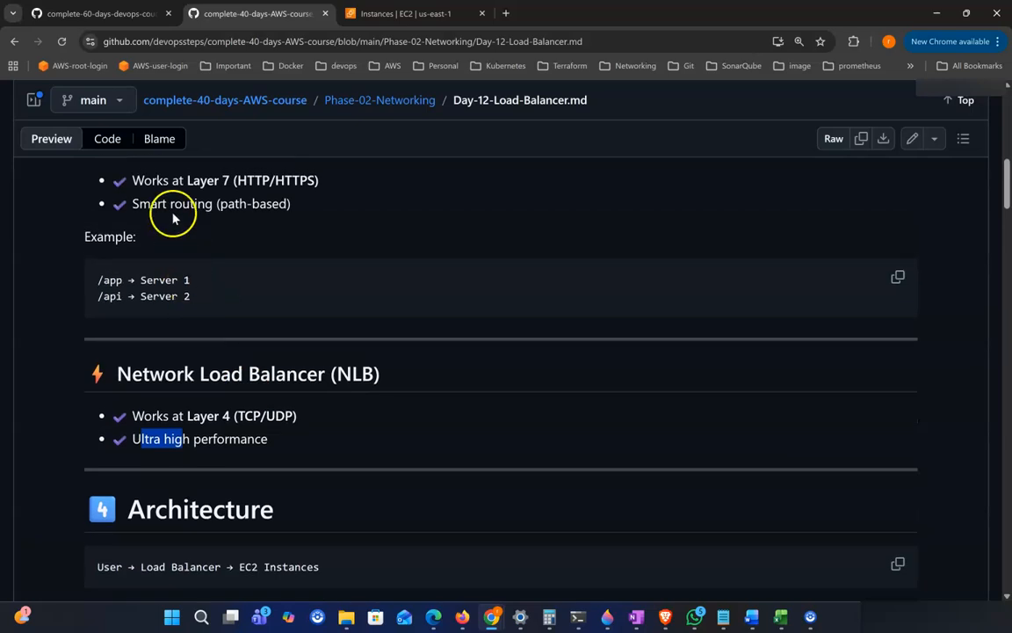
Step: Compare again the ALB's path-based smart routing and /app, /api example with the NLB's ultra high performance
{"action": "left_click_drag", "start_coordinate": [106, 326], "coordinate": [199, 352]}
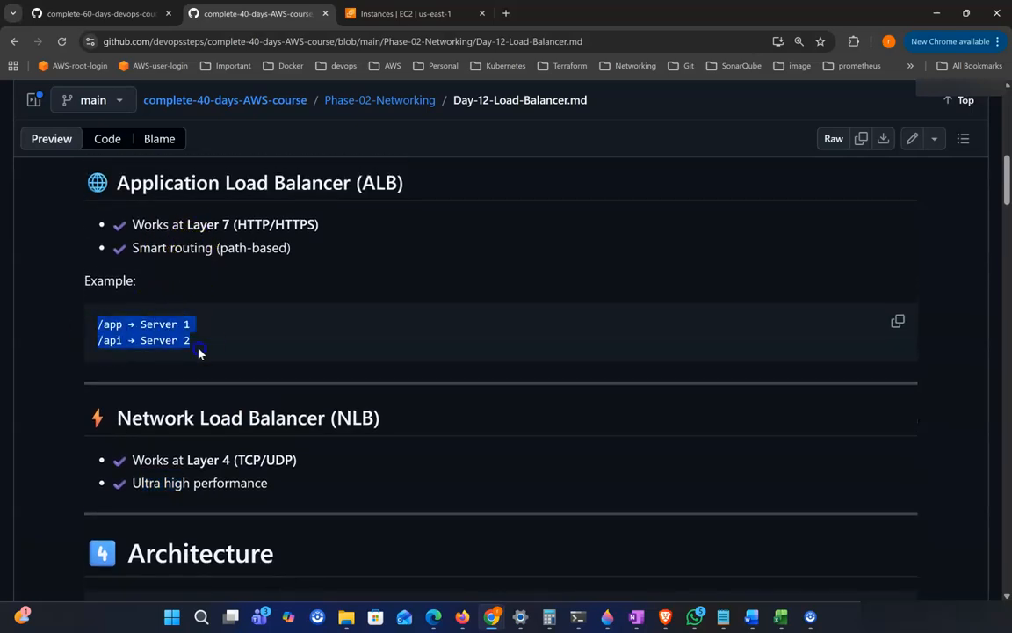
{"action": "left_click_drag", "start_coordinate": [132, 248], "coordinate": [316, 255]}
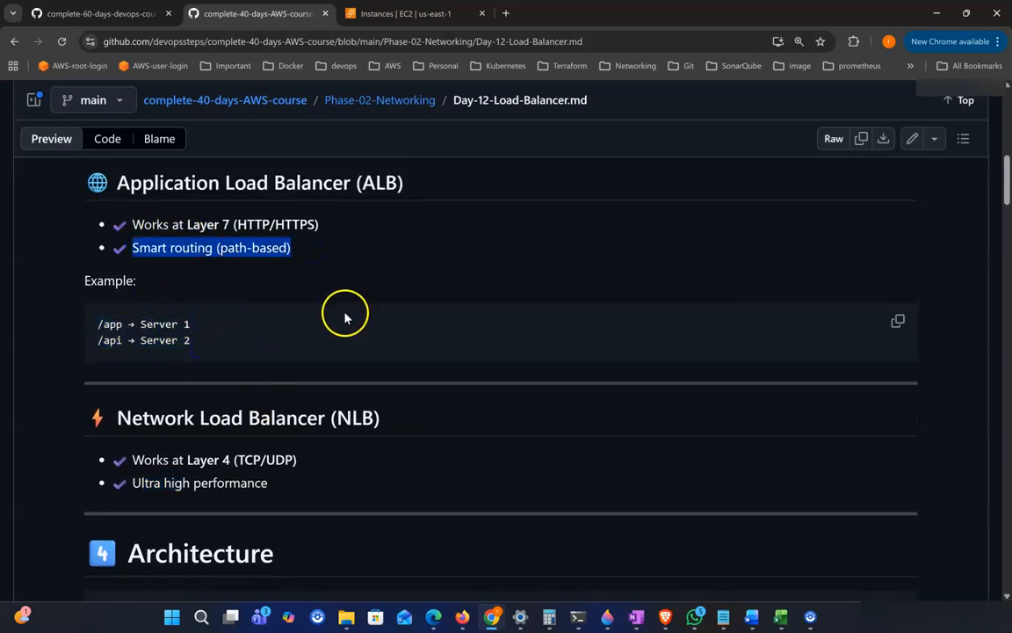
{"action": "scroll", "coordinate": [400, 318], "scroll_direction": "down", "scroll_amount": 2}
{"action": "scroll", "coordinate": [263, 365], "scroll_direction": "down", "scroll_amount": 1}
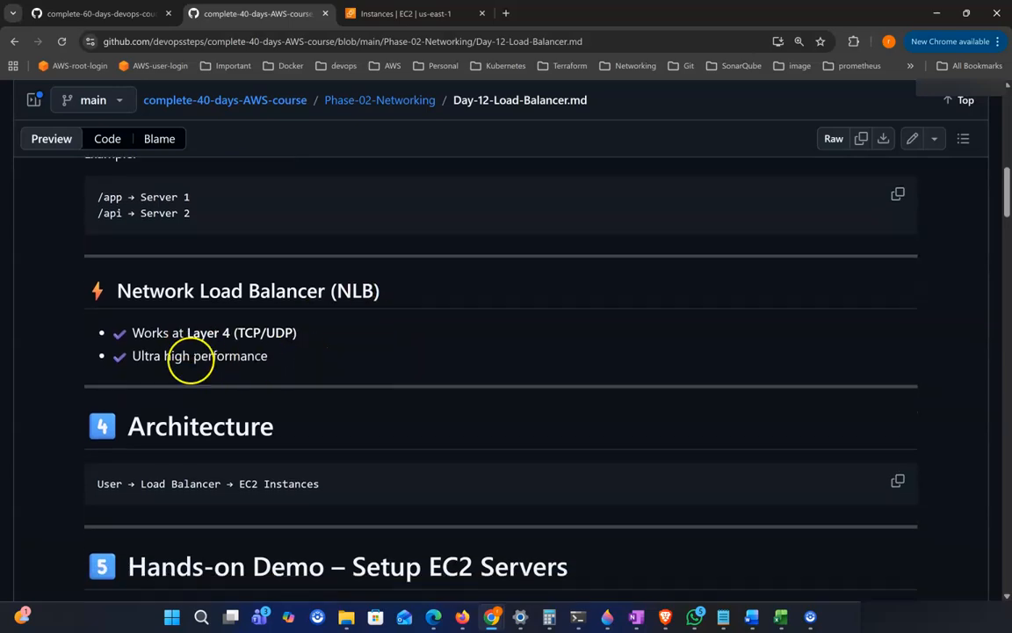
{"action": "left_click_drag", "start_coordinate": [192, 355], "coordinate": [332, 357]}
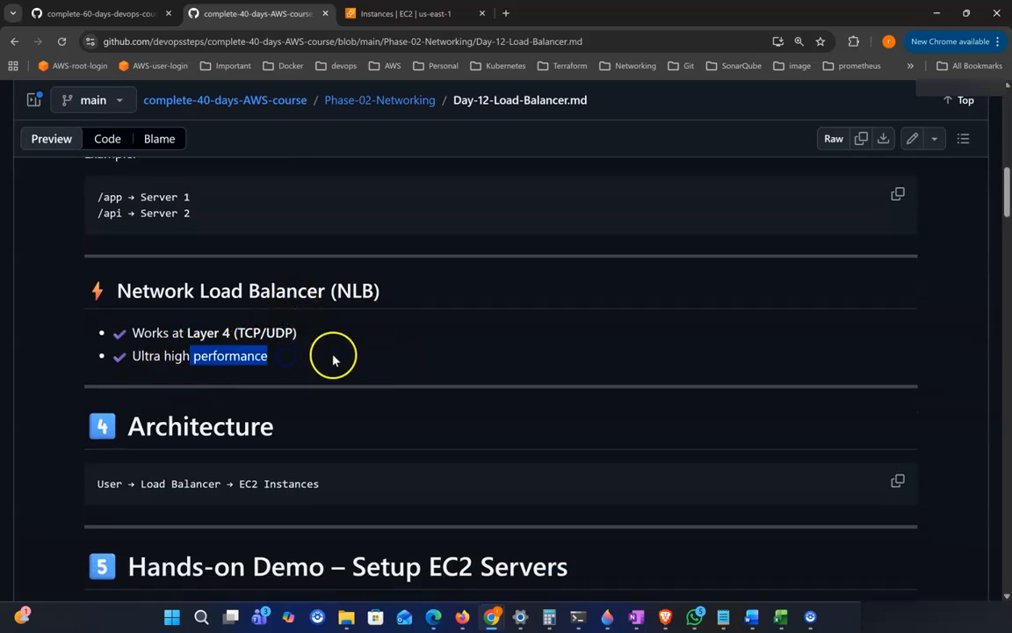
{"action": "scroll", "coordinate": [332, 357], "scroll_direction": "down", "scroll_amount": 1}
Step: Study the Architecture section's flow: User → Load Balancer → EC2 Instances
{"action": "left_click", "coordinate": [303, 407]}
{"action": "left_click_drag", "start_coordinate": [122, 403], "coordinate": [212, 406]}
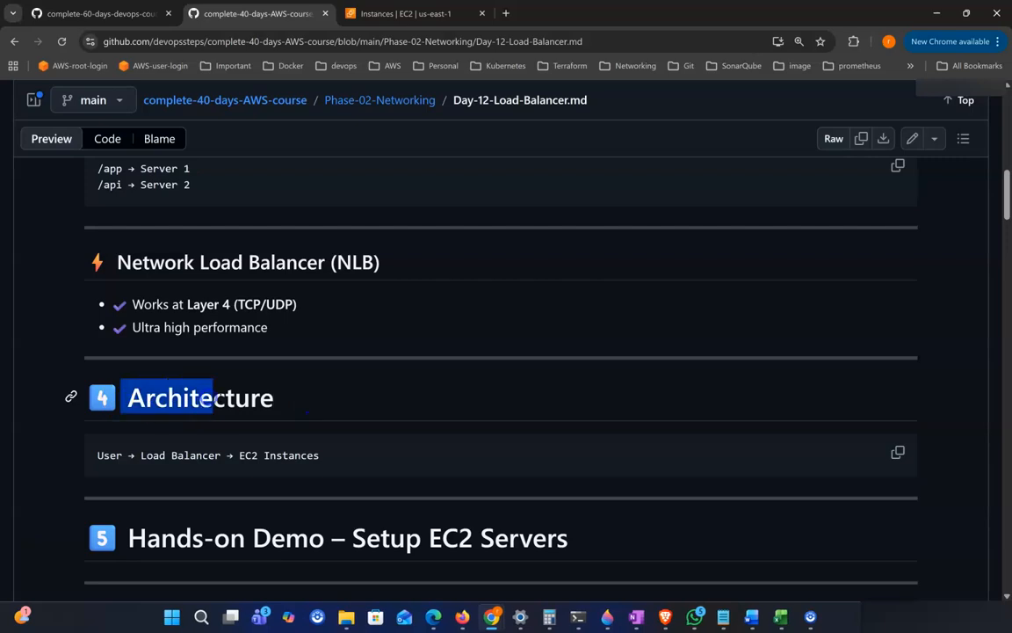
{"action": "scroll", "coordinate": [211, 418], "scroll_direction": "down", "scroll_amount": 1}
{"action": "left_click", "coordinate": [99, 414]}
{"action": "left_click_drag", "start_coordinate": [140, 414], "coordinate": [323, 419]}
{"action": "left_click", "coordinate": [238, 414]}
{"action": "left_click", "coordinate": [360, 424]}
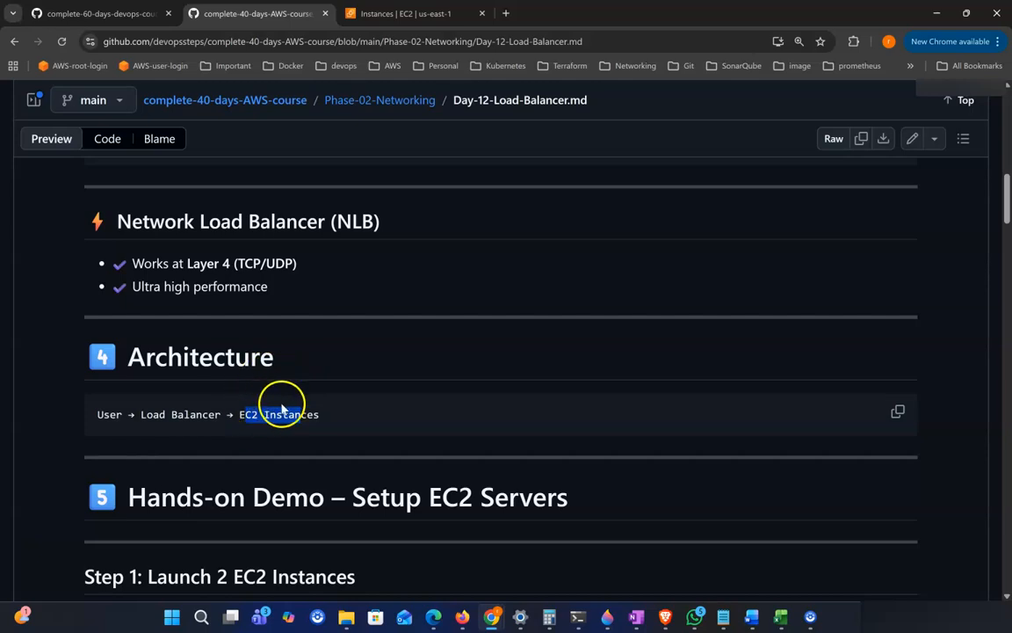
{"action": "left_click", "coordinate": [319, 351]}
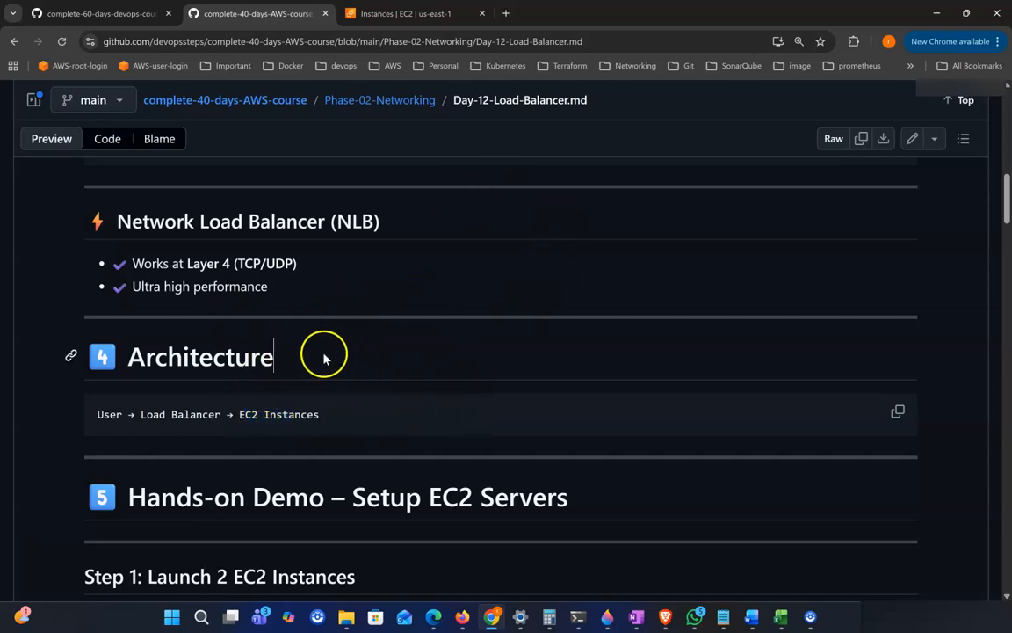
Step: Read the 'Hands-on Demo – Setup EC2 Servers' heading and its Step 1: Launch 2 EC2 Instances
{"action": "scroll", "coordinate": [395, 379], "scroll_direction": "down", "scroll_amount": 1}
{"action": "scroll", "coordinate": [395, 380], "scroll_direction": "down", "scroll_amount": 2}
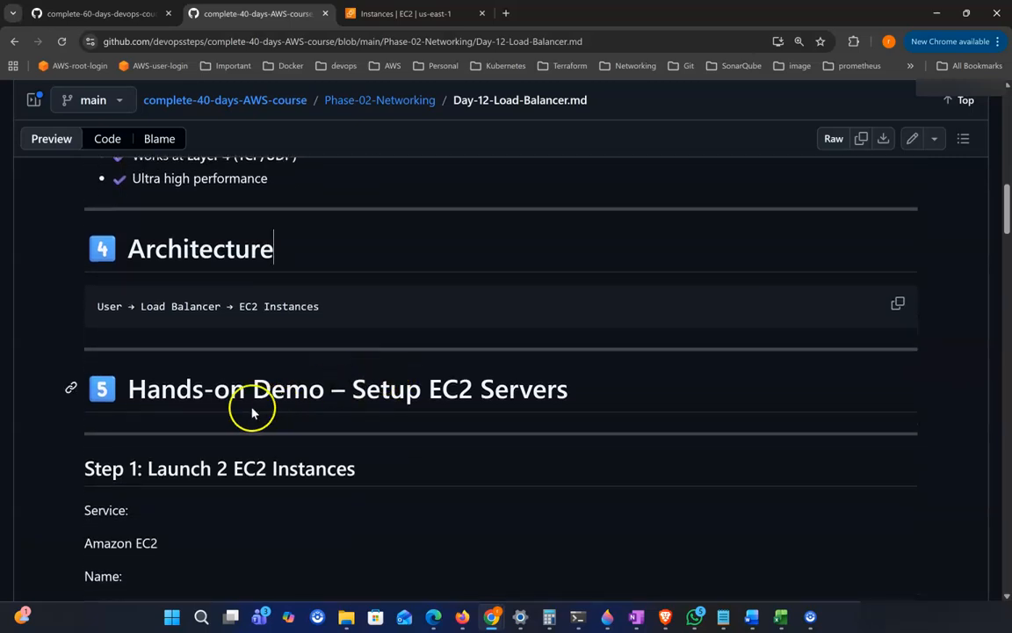
{"action": "left_click_drag", "start_coordinate": [160, 388], "coordinate": [369, 392]}
{"action": "scroll", "coordinate": [360, 378], "scroll_direction": "down", "scroll_amount": 1}
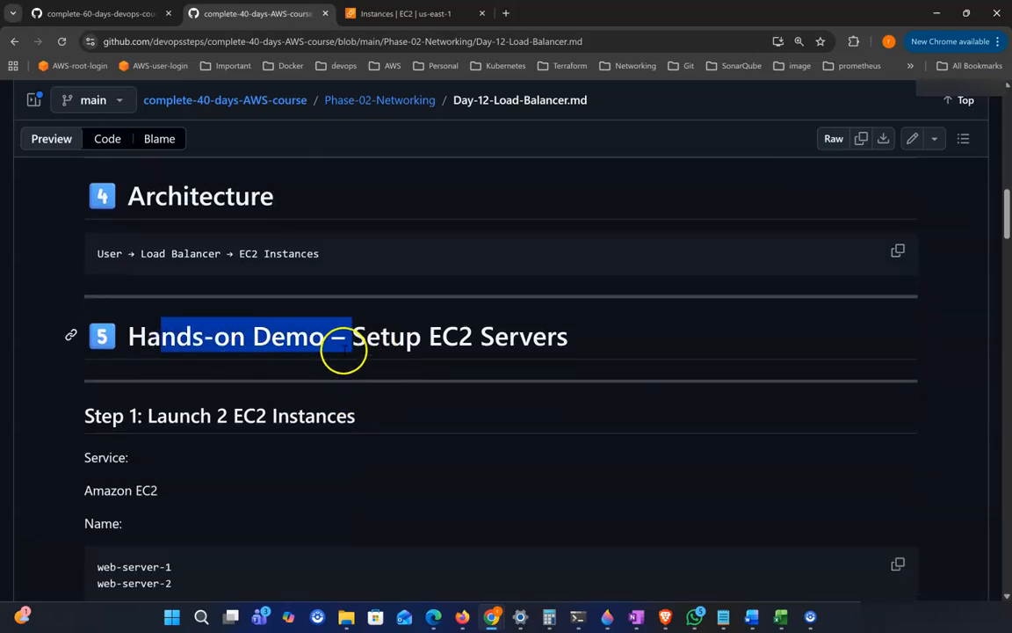
{"action": "scroll", "coordinate": [492, 245], "scroll_direction": "down", "scroll_amount": 1}
{"action": "scroll", "coordinate": [549, 282], "scroll_direction": "down", "scroll_amount": 1}
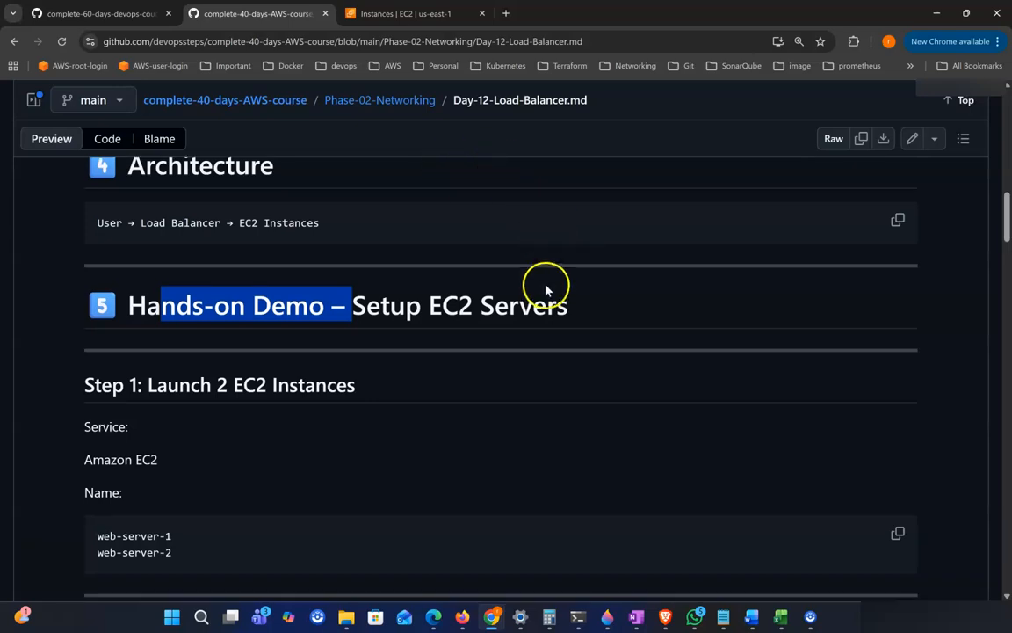
{"action": "left_click", "coordinate": [244, 344]}
{"action": "left_click_drag", "start_coordinate": [148, 380], "coordinate": [472, 380]}
{"action": "scroll", "coordinate": [471, 382], "scroll_direction": "down", "scroll_amount": 1}
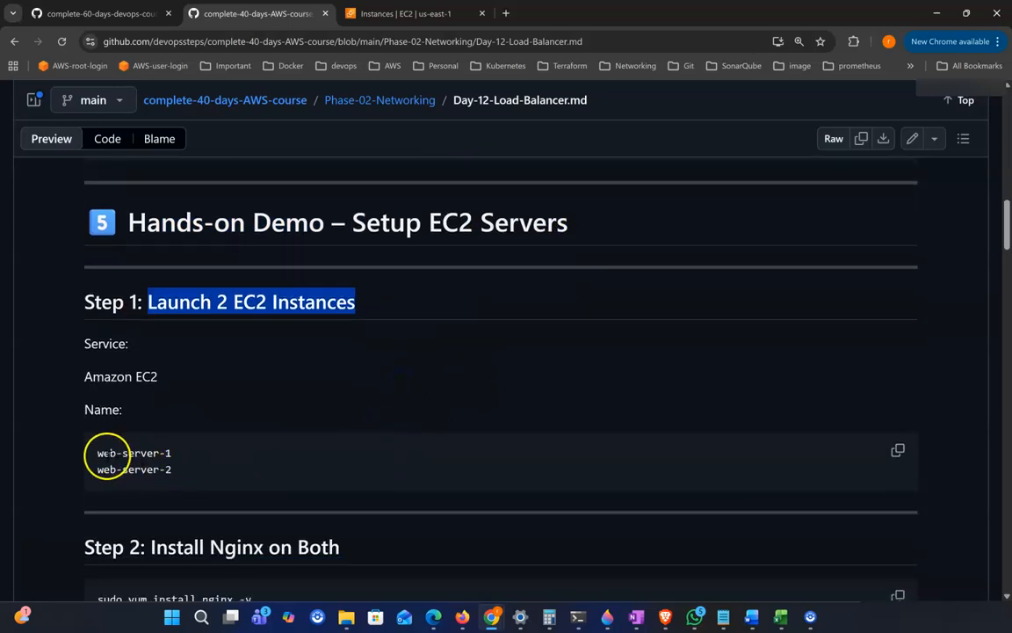
Step: Review the instance names web-server-1 and web-server-2 and the Step 2 Nginx install and start commands
{"action": "left_click_drag", "start_coordinate": [107, 453], "coordinate": [198, 463]}
{"action": "scroll", "coordinate": [167, 448], "scroll_direction": "down", "scroll_amount": 1}
{"action": "left_click_drag", "start_coordinate": [138, 431], "coordinate": [214, 429]}
{"action": "scroll", "coordinate": [216, 452], "scroll_direction": "down", "scroll_amount": 1}
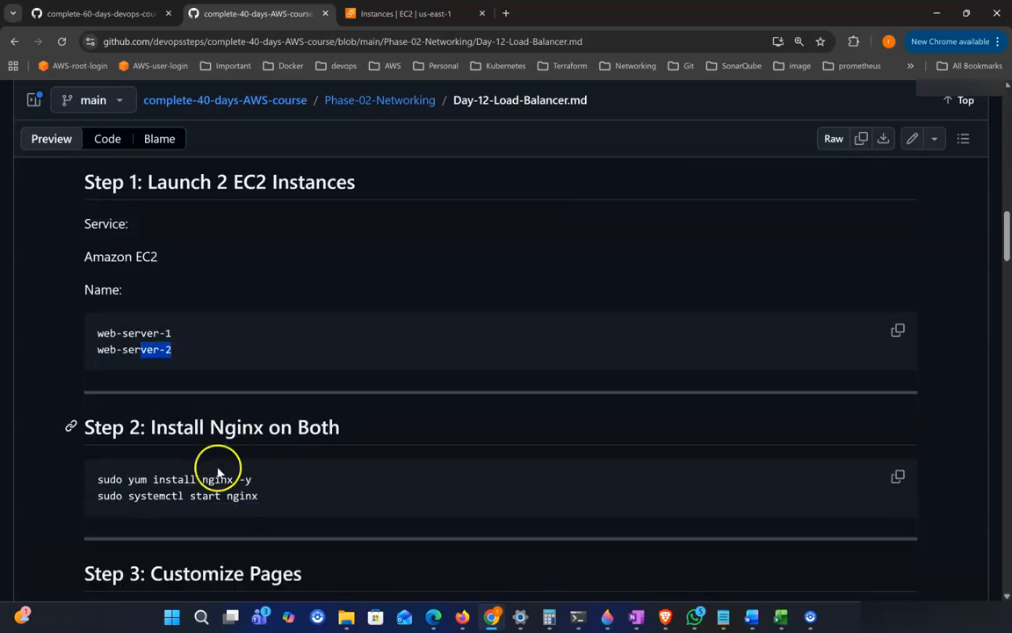
{"action": "left_click_drag", "start_coordinate": [82, 473], "coordinate": [309, 493]}
{"action": "scroll", "coordinate": [316, 472], "scroll_direction": "down", "scroll_amount": 2}
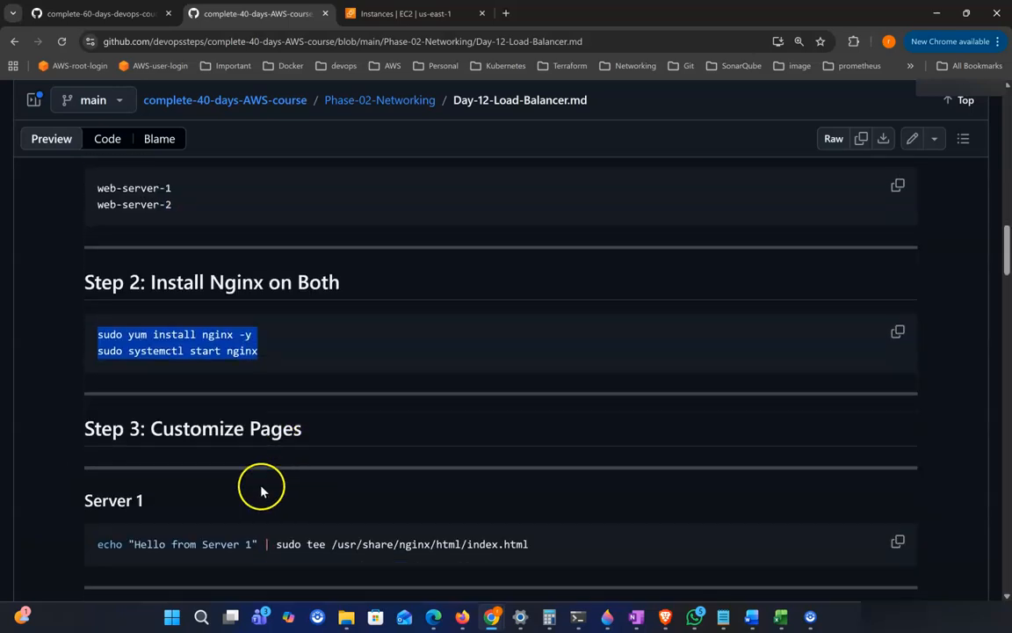
Step: Examine the Step 3 page customization commands for Server 1 and Server 2 and the Public IP test note
{"action": "scroll", "coordinate": [261, 491], "scroll_direction": "down", "scroll_amount": 1}
{"action": "left_click_drag", "start_coordinate": [104, 474], "coordinate": [627, 479]}
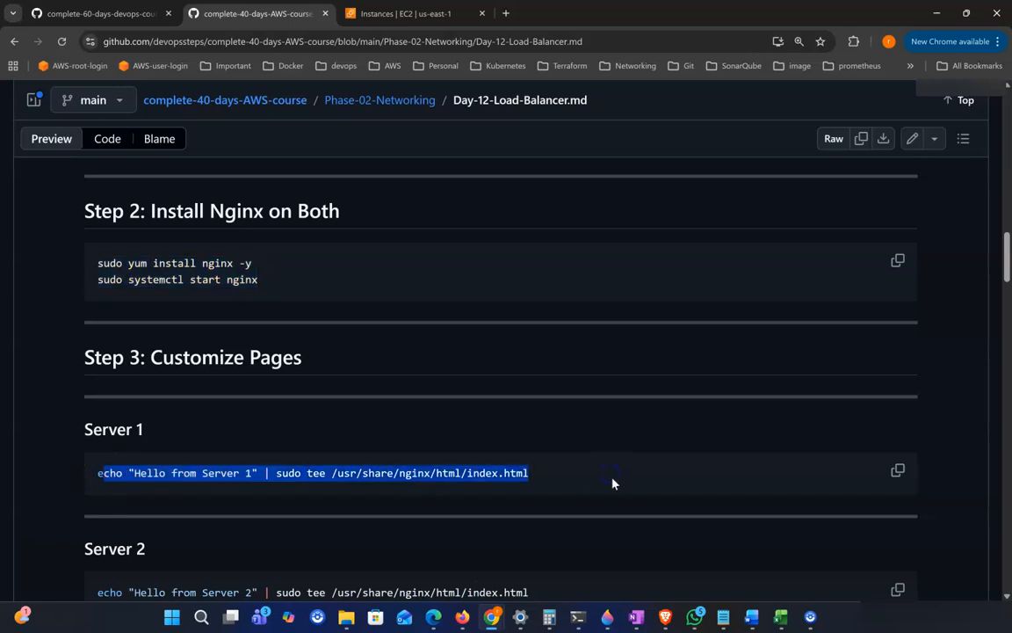
{"action": "scroll", "coordinate": [580, 501], "scroll_direction": "down", "scroll_amount": 1}
{"action": "scroll", "coordinate": [384, 513], "scroll_direction": "down", "scroll_amount": 2}
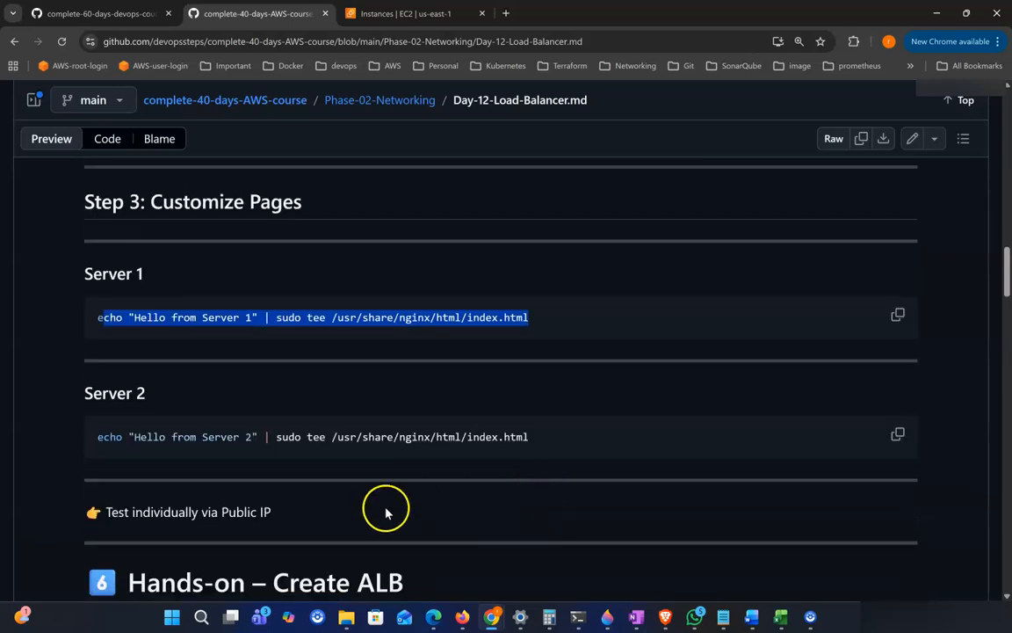
{"action": "left_click_drag", "start_coordinate": [134, 422], "coordinate": [271, 422]}
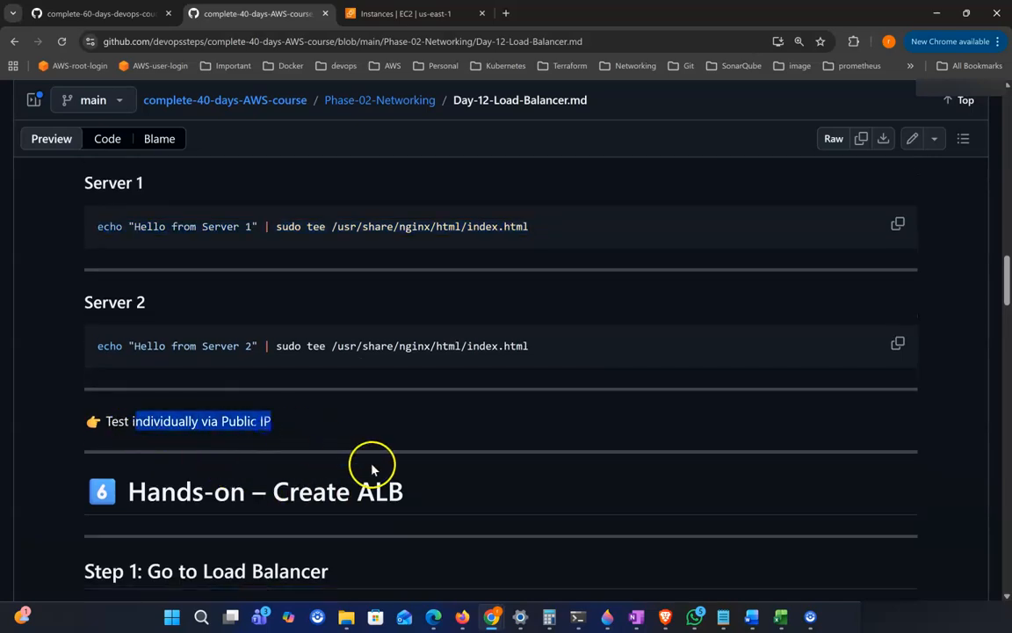
{"action": "left_click_drag", "start_coordinate": [82, 183], "coordinate": [232, 247]}
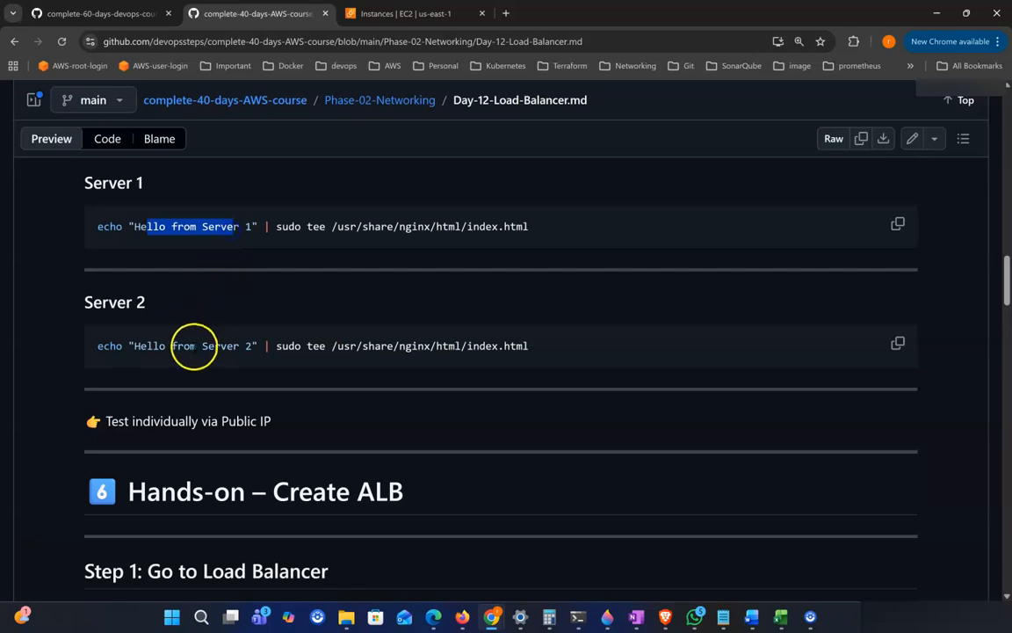
{"action": "left_click_drag", "start_coordinate": [193, 345], "coordinate": [258, 355]}
{"action": "scroll", "coordinate": [286, 431], "scroll_direction": "down", "scroll_amount": 2}
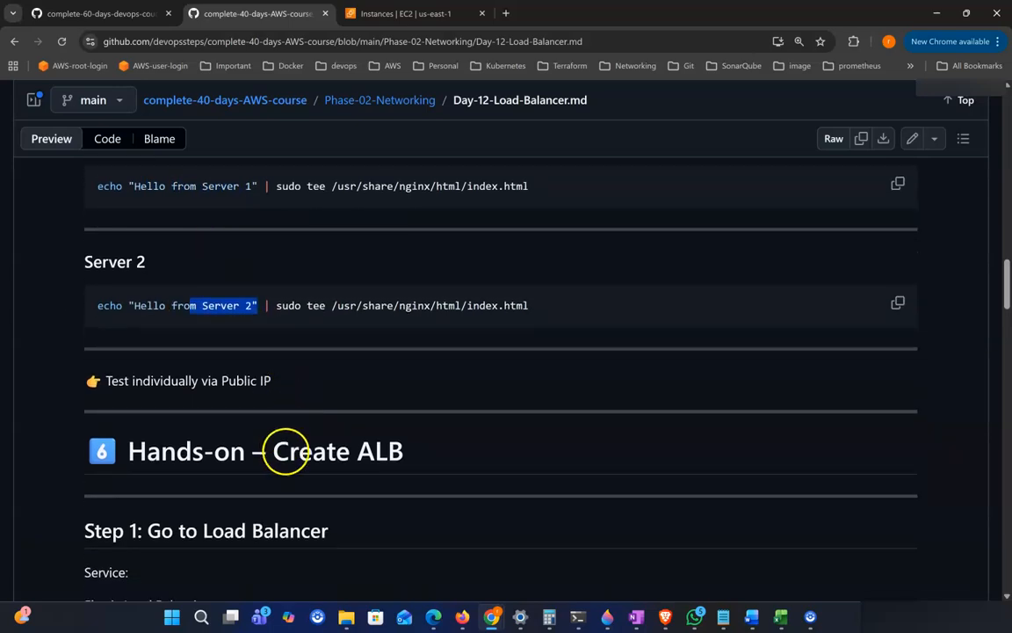
Step: Read the 'Hands-on – Create ALB' section's Step 1: Elastic Load Balancing, Create Load Balancer → Application Load Balancer
{"action": "left_click_drag", "start_coordinate": [274, 387], "coordinate": [413, 404]}
{"action": "scroll", "coordinate": [409, 410], "scroll_direction": "down", "scroll_amount": 2}
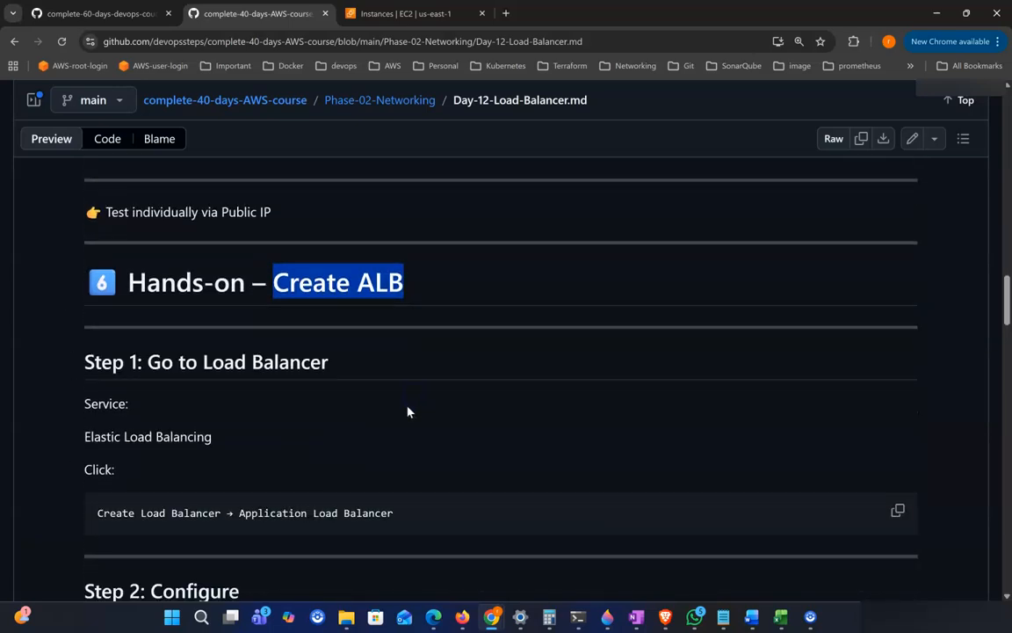
{"action": "scroll", "coordinate": [189, 400], "scroll_direction": "down", "scroll_amount": 1}
{"action": "scroll", "coordinate": [401, 387], "scroll_direction": "down", "scroll_amount": 1}
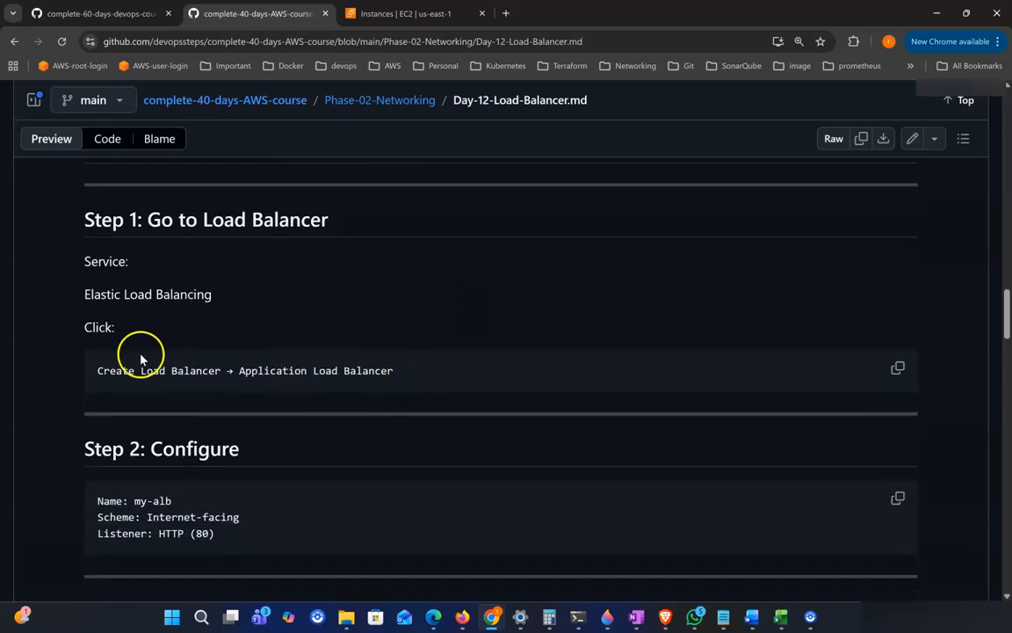
{"action": "left_click_drag", "start_coordinate": [97, 370], "coordinate": [418, 379]}
Step: Go through the Step 2 configuration: name my-alb, Internet-facing scheme and HTTP (80) listener
{"action": "scroll", "coordinate": [429, 379], "scroll_direction": "down", "scroll_amount": 1}
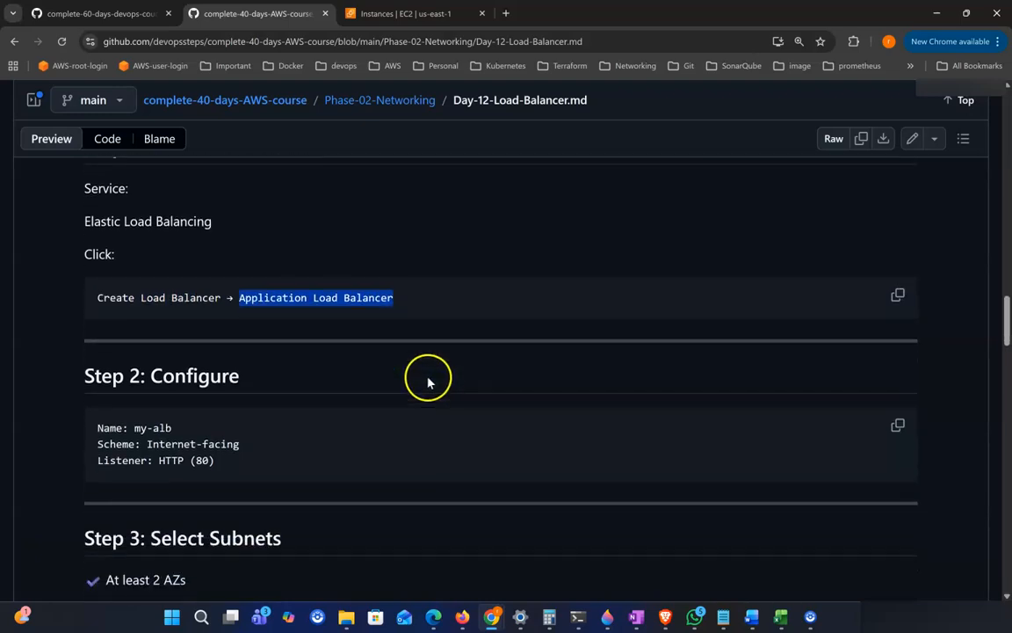
{"action": "left_click_drag", "start_coordinate": [133, 423], "coordinate": [309, 441]}
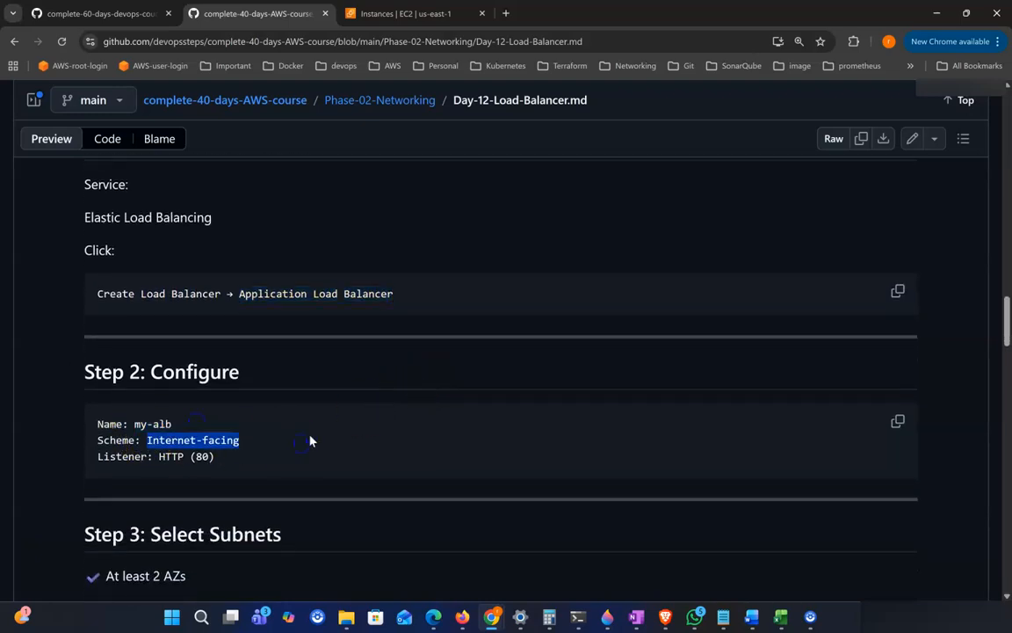
{"action": "scroll", "coordinate": [310, 440], "scroll_direction": "down", "scroll_amount": 1}
{"action": "left_click_drag", "start_coordinate": [98, 431], "coordinate": [309, 443]}
{"action": "scroll", "coordinate": [309, 442], "scroll_direction": "down", "scroll_amount": 2}
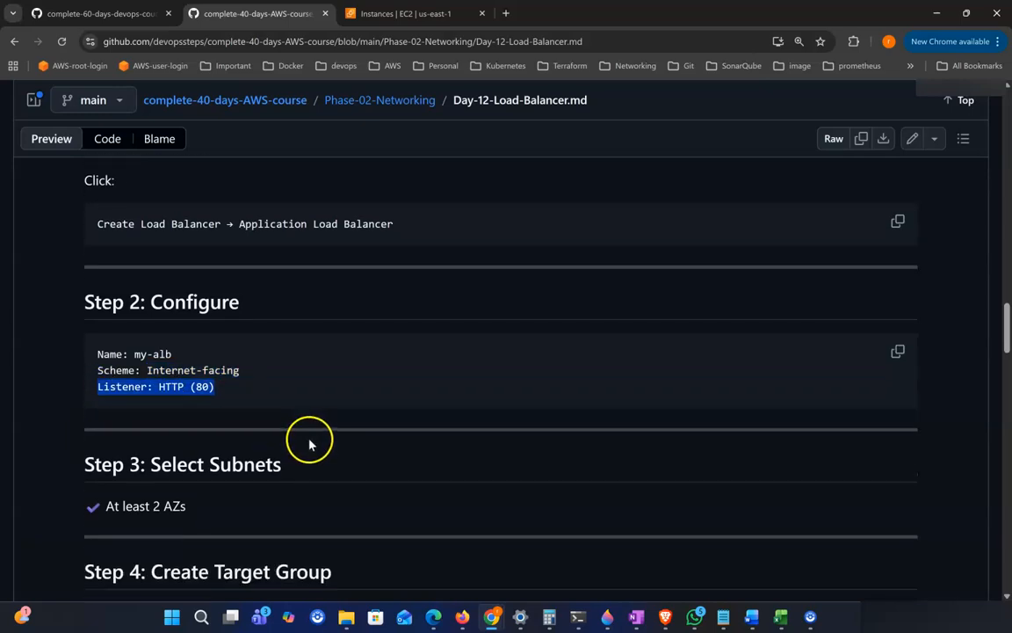
Step: Read Step 3: Select Subnets, requiring at least 2 AZs
{"action": "left_click_drag", "start_coordinate": [200, 397], "coordinate": [301, 409]}
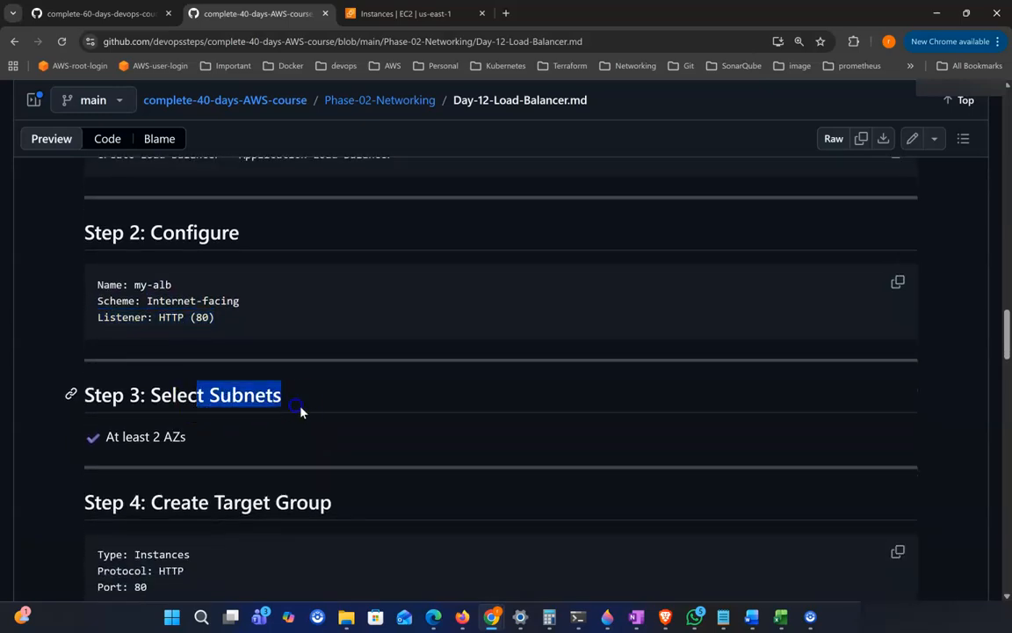
{"action": "scroll", "coordinate": [314, 415], "scroll_direction": "down", "scroll_amount": 1}
{"action": "left_click_drag", "start_coordinate": [104, 389], "coordinate": [312, 402]}
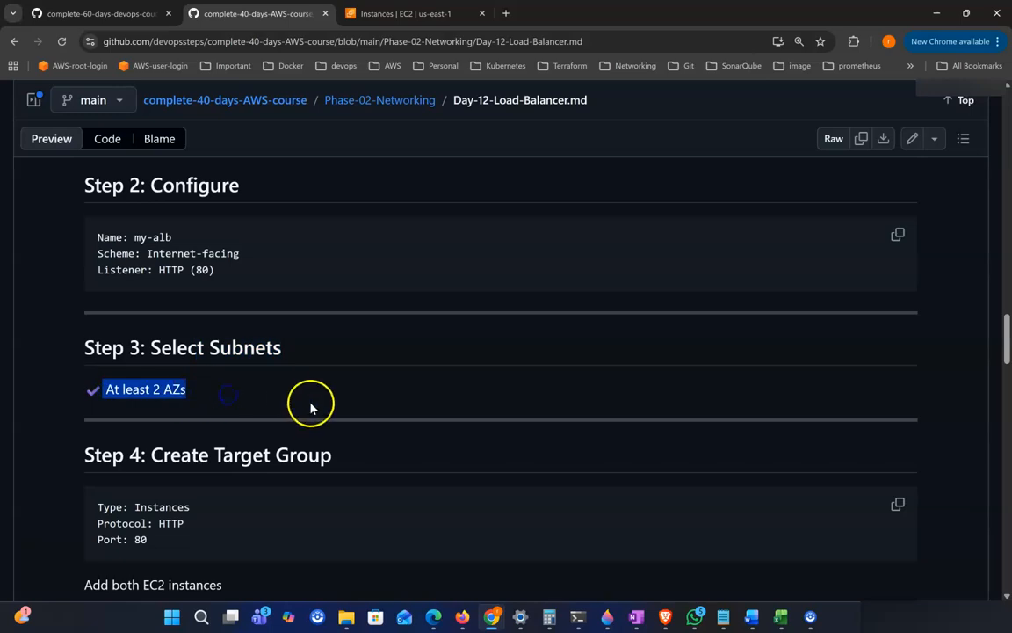
{"action": "scroll", "coordinate": [312, 407], "scroll_direction": "down", "scroll_amount": 1}
{"action": "scroll", "coordinate": [598, 273], "scroll_direction": "down", "scroll_amount": 1}
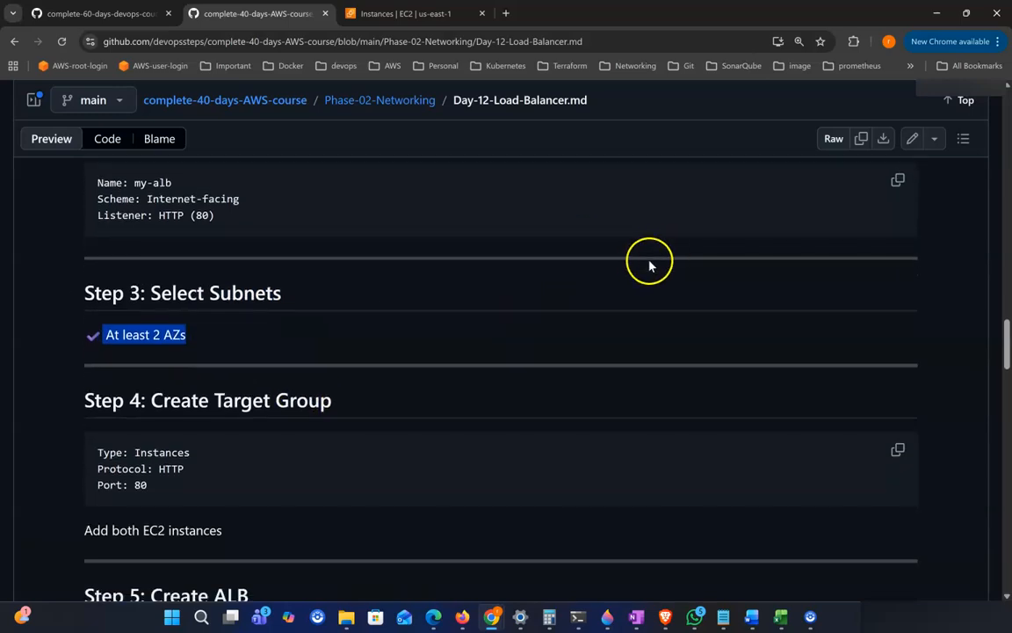
{"action": "left_click", "coordinate": [225, 333]}
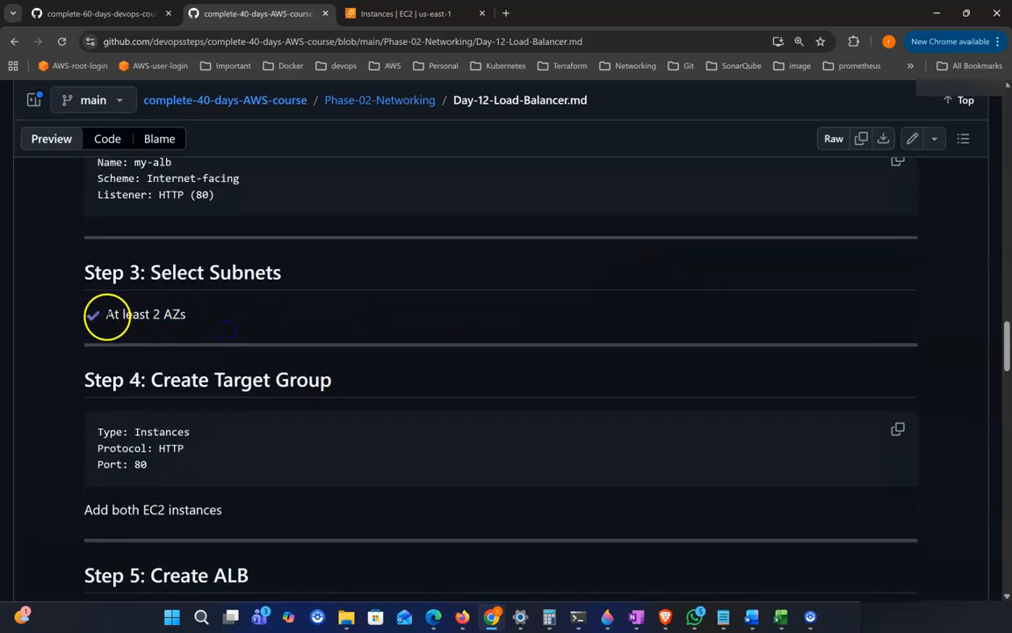
{"action": "left_click_drag", "start_coordinate": [107, 315], "coordinate": [215, 327]}
{"action": "scroll", "coordinate": [278, 343], "scroll_direction": "down", "scroll_amount": 1}
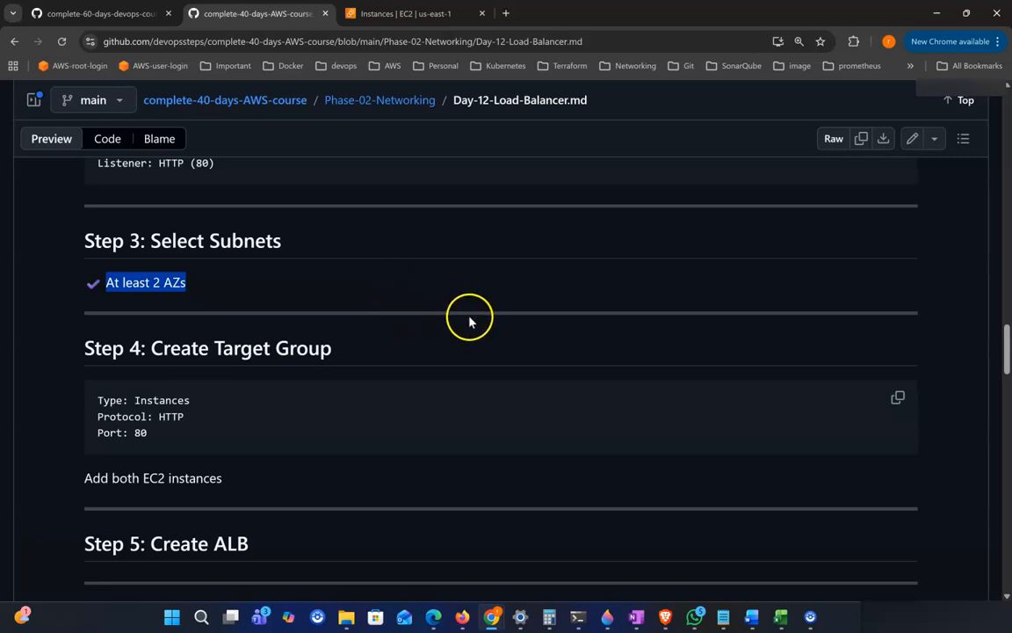
Step: Examine Step 4: Create Target Group with type Instances, protocol HTTP and port 80
{"action": "left_click_drag", "start_coordinate": [151, 349], "coordinate": [407, 361]}
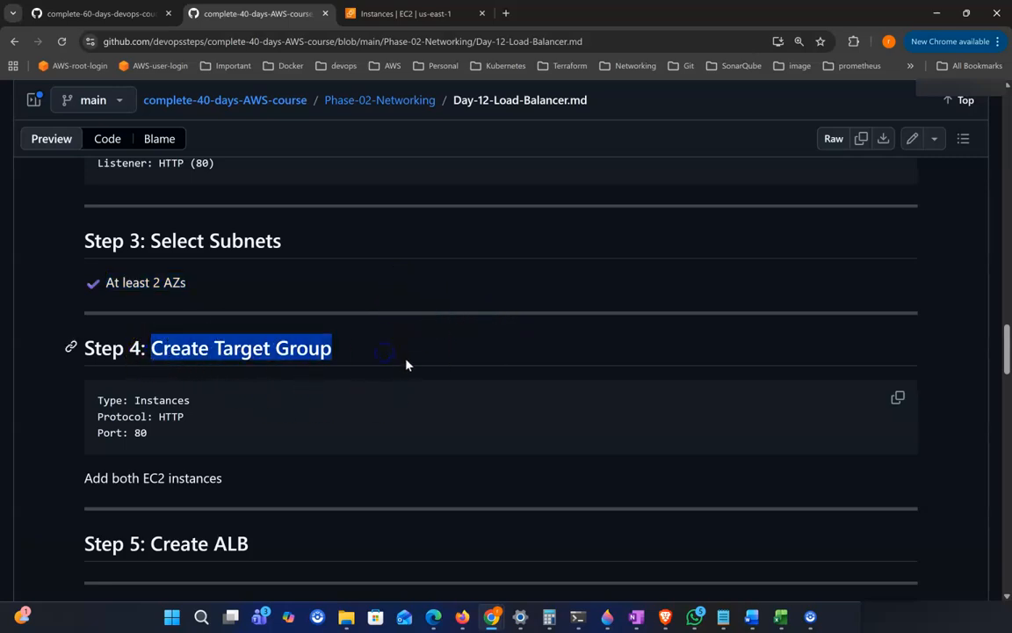
{"action": "left_click_drag", "start_coordinate": [97, 400], "coordinate": [182, 416]}
{"action": "left_click", "coordinate": [224, 433]}
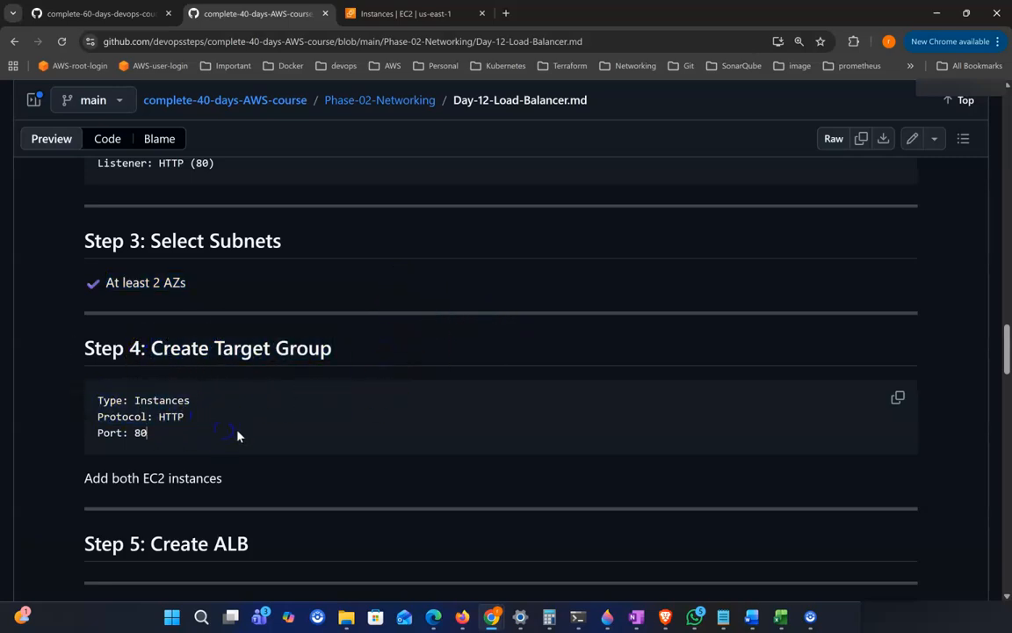
Step: Review Step 4's target group settings and its note to add both EC2 instances
{"action": "scroll", "coordinate": [246, 431], "scroll_direction": "down", "scroll_amount": 1}
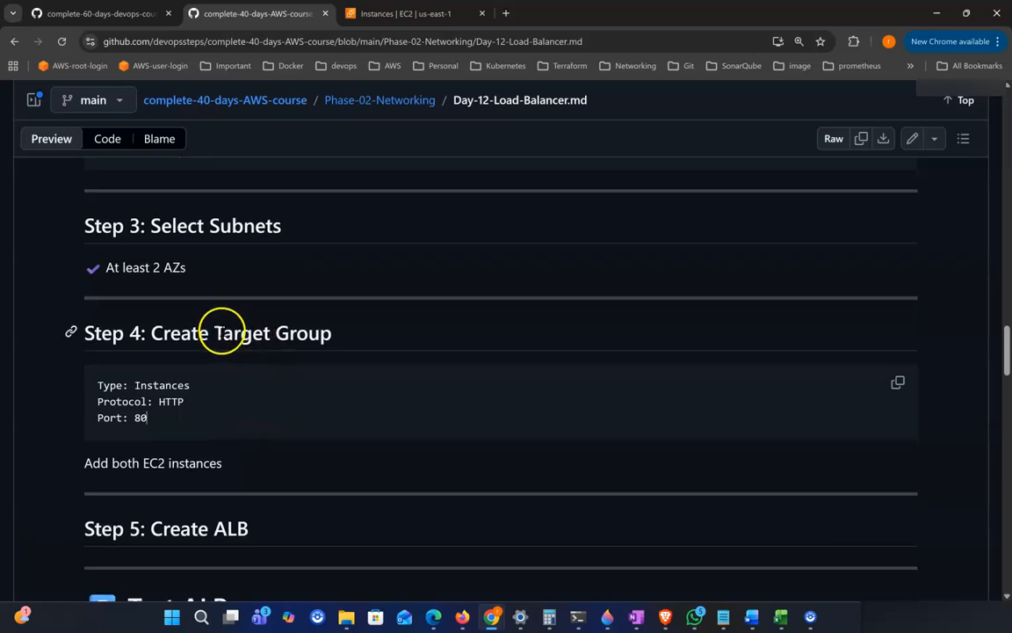
{"action": "left_click_drag", "start_coordinate": [223, 334], "coordinate": [322, 334]}
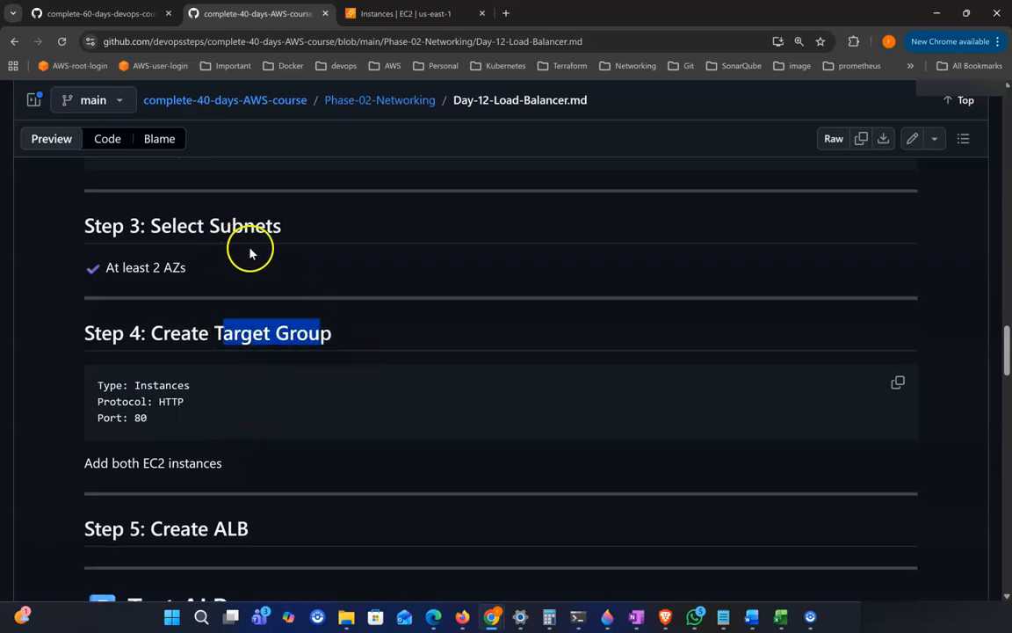
{"action": "left_click_drag", "start_coordinate": [216, 333], "coordinate": [334, 334]}
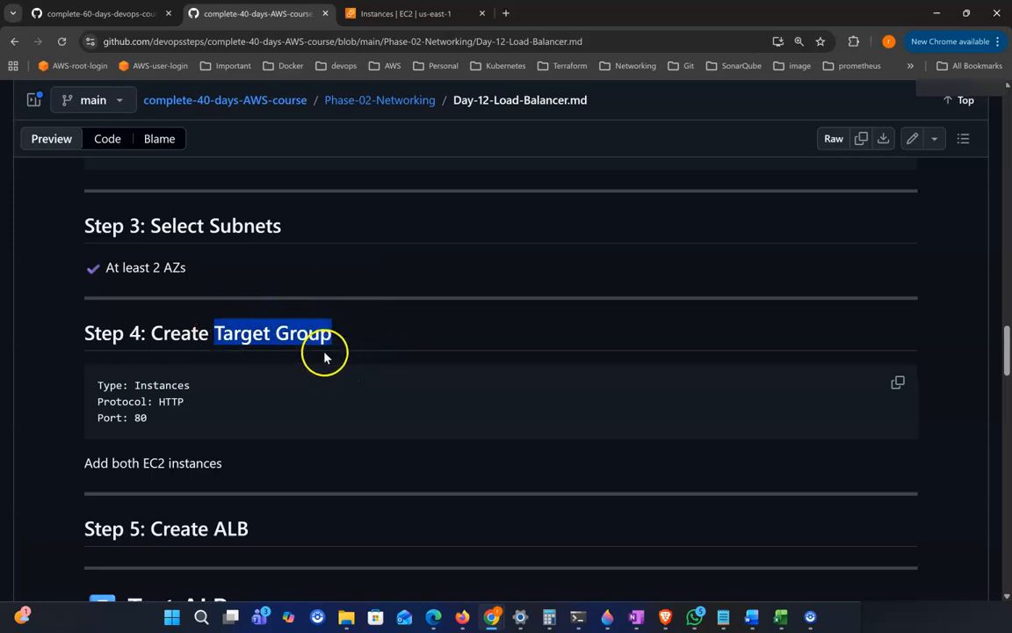
{"action": "left_click", "coordinate": [295, 371]}
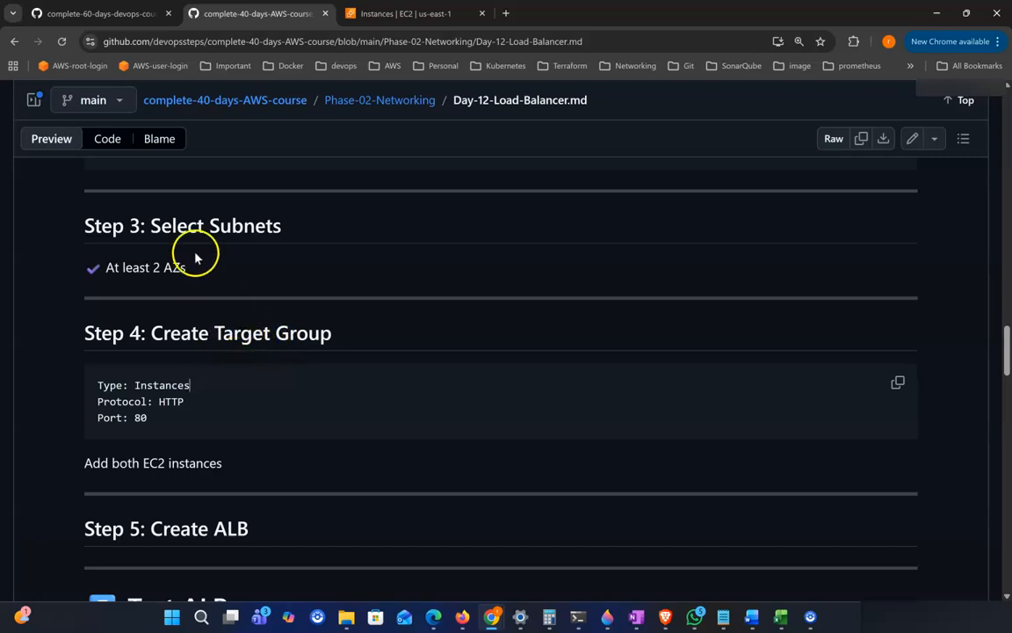
{"action": "scroll", "coordinate": [300, 368], "scroll_direction": "down", "scroll_amount": 1}
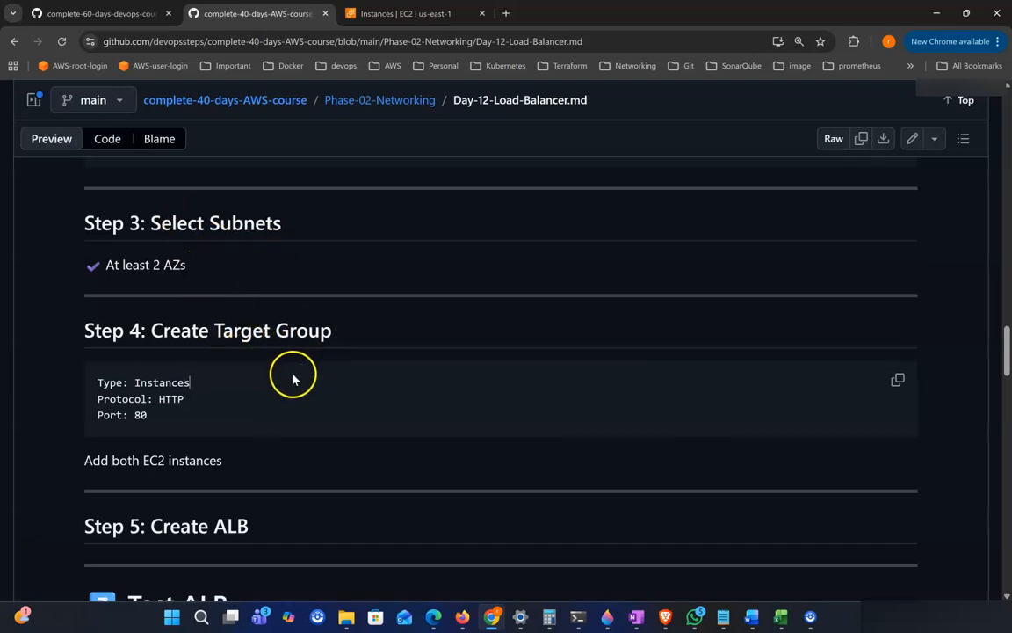
{"action": "scroll", "coordinate": [303, 337], "scroll_direction": "down", "scroll_amount": 1}
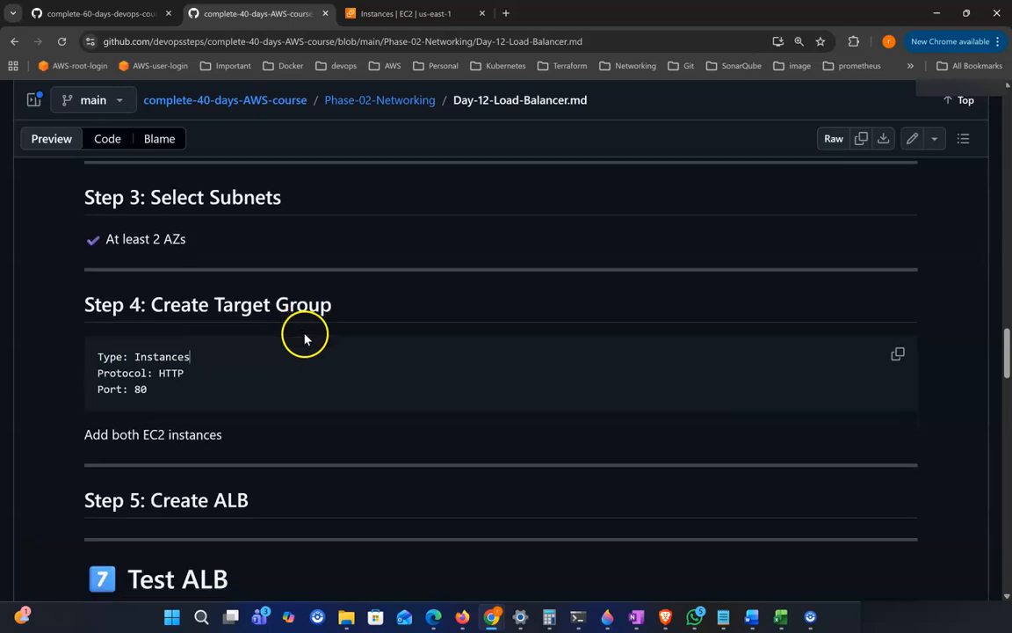
{"action": "scroll", "coordinate": [201, 406], "scroll_direction": "down", "scroll_amount": 1}
{"action": "left_click_drag", "start_coordinate": [129, 368], "coordinate": [210, 378]}
{"action": "left_click_drag", "start_coordinate": [99, 379], "coordinate": [219, 380]}
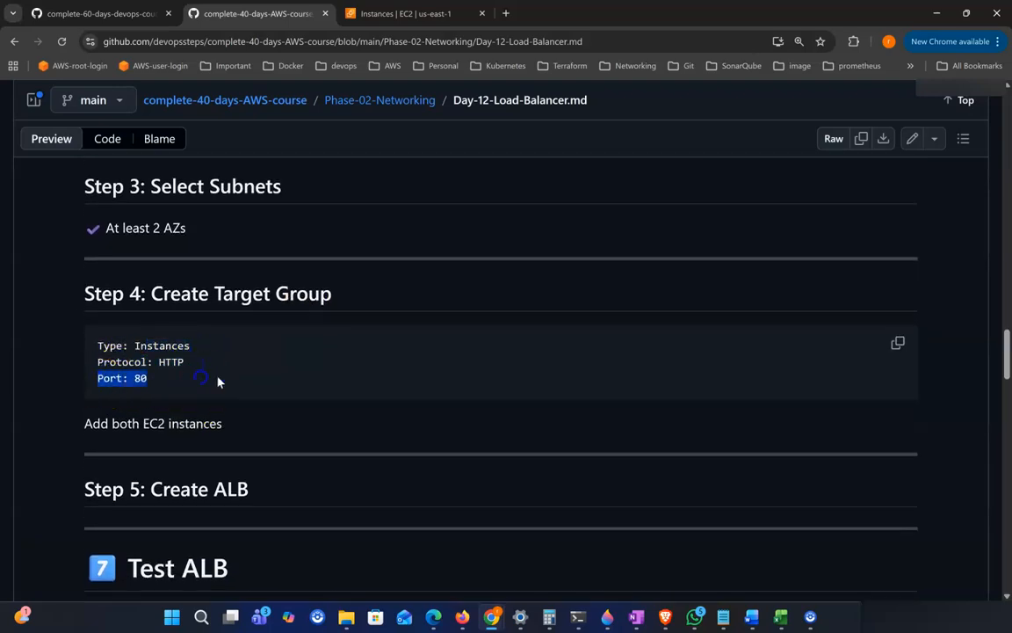
{"action": "scroll", "coordinate": [246, 384], "scroll_direction": "down", "scroll_amount": 2}
{"action": "left_click_drag", "start_coordinate": [83, 383], "coordinate": [292, 388]}
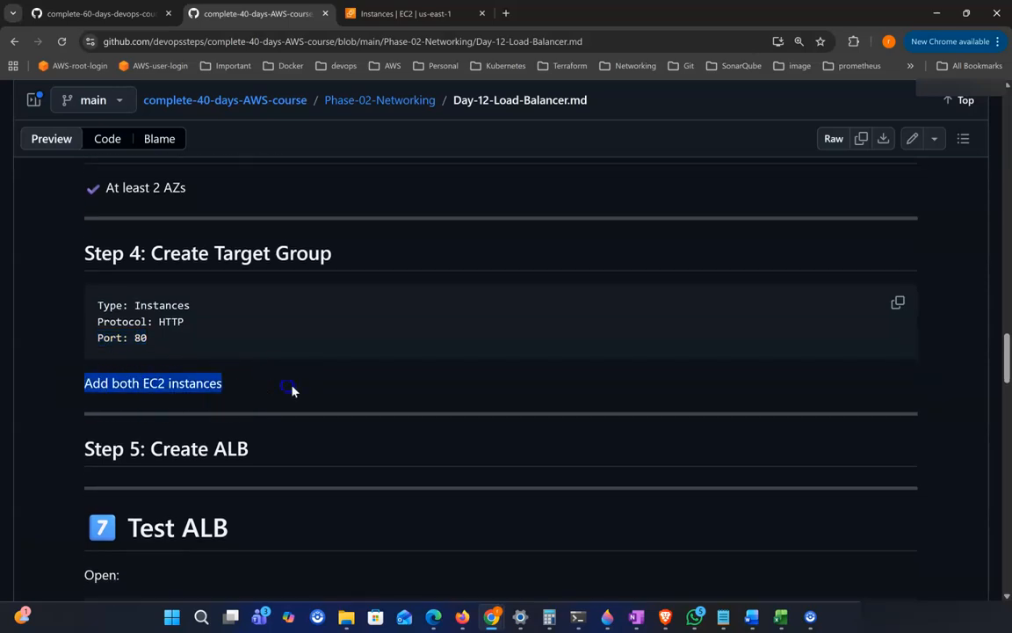
{"action": "scroll", "coordinate": [355, 397], "scroll_direction": "down", "scroll_amount": 3}
{"action": "scroll", "coordinate": [364, 379], "scroll_direction": "down", "scroll_amount": 2}
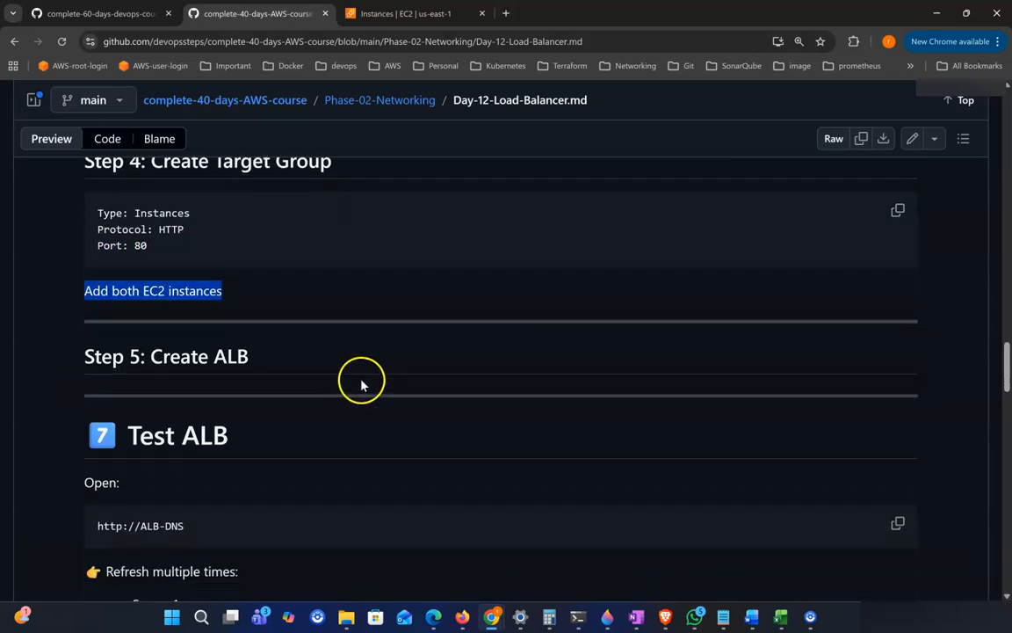
{"action": "left_click_drag", "start_coordinate": [162, 355], "coordinate": [324, 367]}
{"action": "scroll", "coordinate": [321, 378], "scroll_direction": "down", "scroll_amount": 3}
{"action": "left_click_drag", "start_coordinate": [136, 367], "coordinate": [261, 377]}
{"action": "scroll", "coordinate": [259, 383], "scroll_direction": "down", "scroll_amount": 3}
{"action": "scroll", "coordinate": [274, 332], "scroll_direction": "down", "scroll_amount": 2}
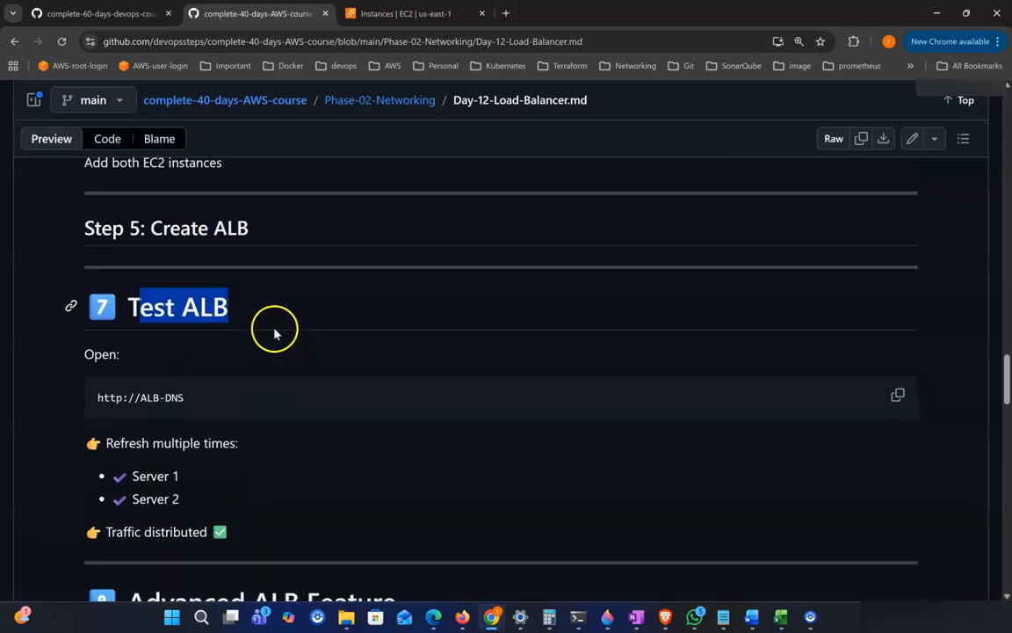
{"action": "left_click_drag", "start_coordinate": [103, 383], "coordinate": [377, 393]}
{"action": "scroll", "coordinate": [377, 392], "scroll_direction": "down", "scroll_amount": 2}
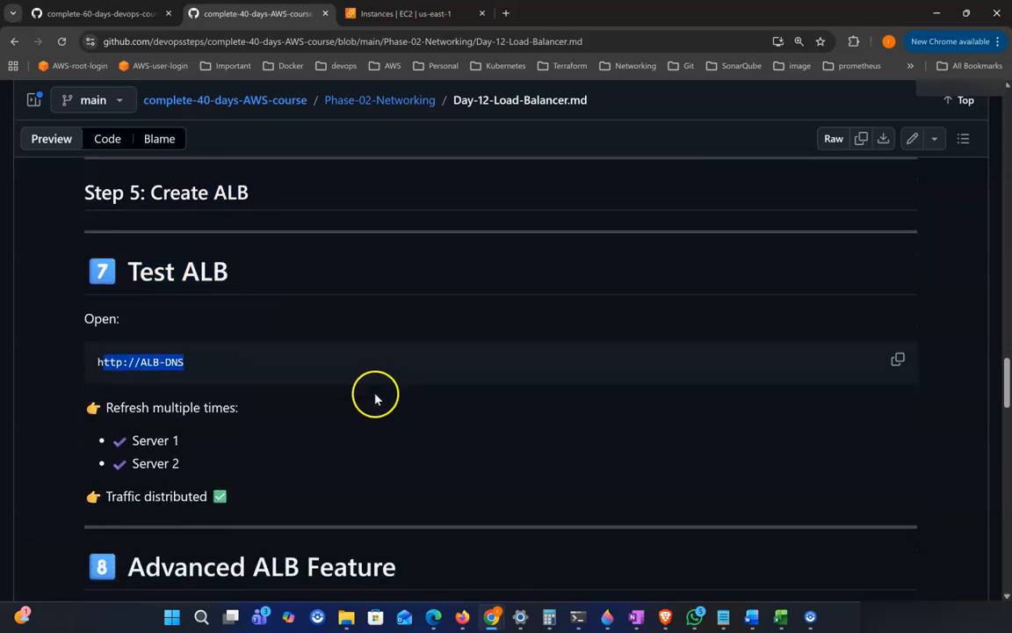
{"action": "scroll", "coordinate": [159, 393], "scroll_direction": "down", "scroll_amount": 1}
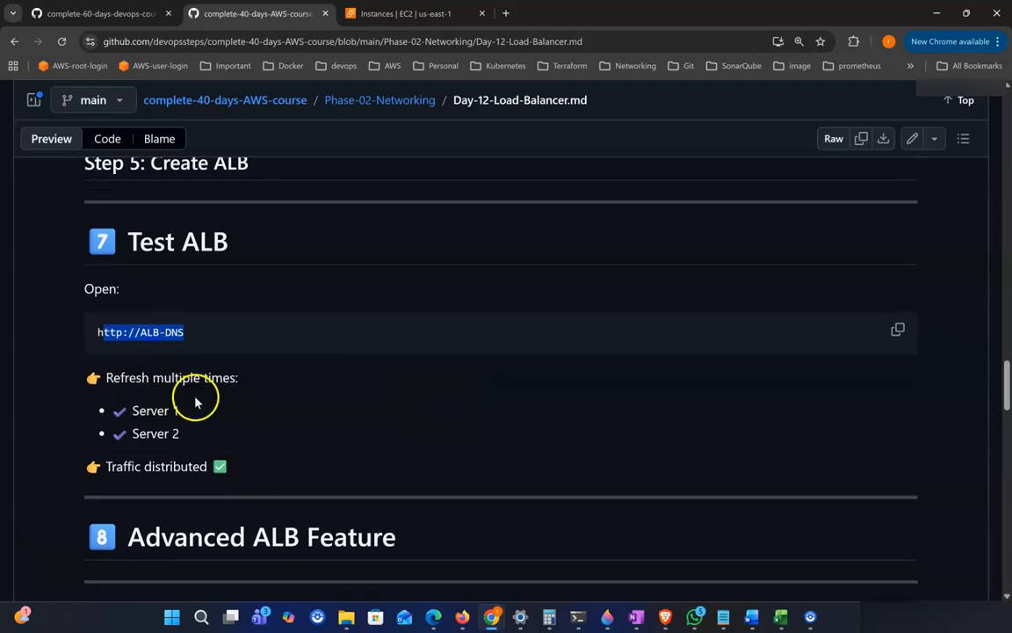
{"action": "scroll", "coordinate": [184, 400], "scroll_direction": "down", "scroll_amount": 1}
{"action": "scroll", "coordinate": [290, 407], "scroll_direction": "down", "scroll_amount": 1}
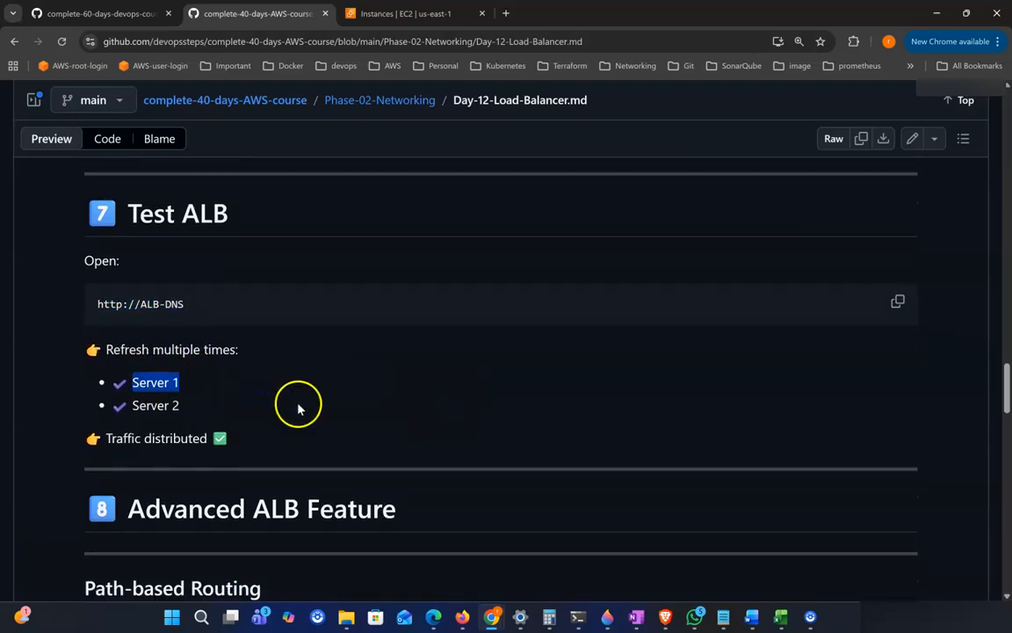
Step: Go through the expected test results after refreshing: Server 1, Server 2 and traffic distributed
{"action": "left_click", "coordinate": [295, 404]}
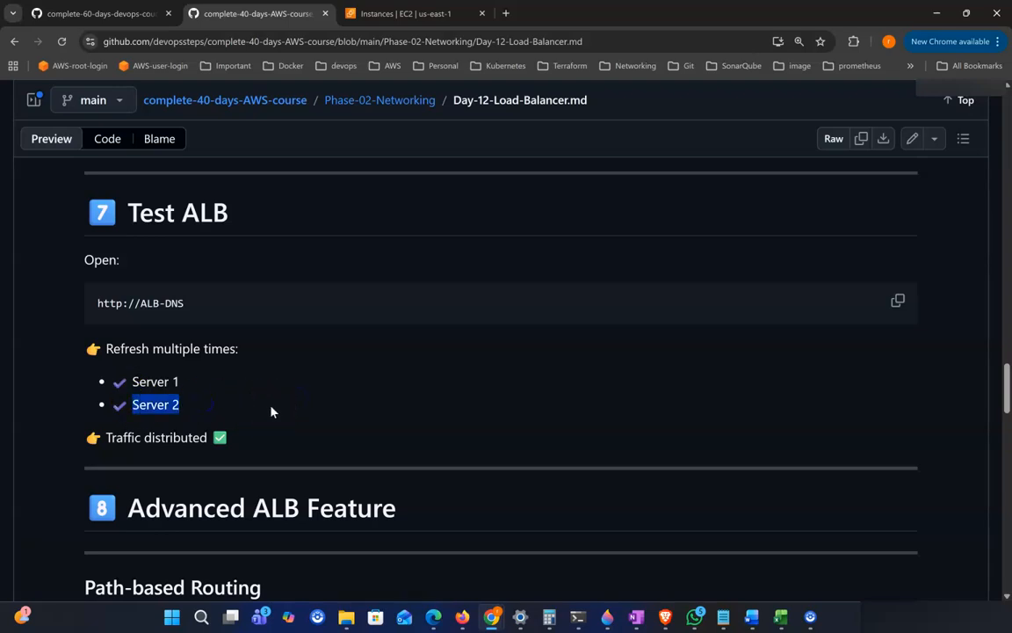
{"action": "scroll", "coordinate": [302, 405], "scroll_direction": "down", "scroll_amount": 3}
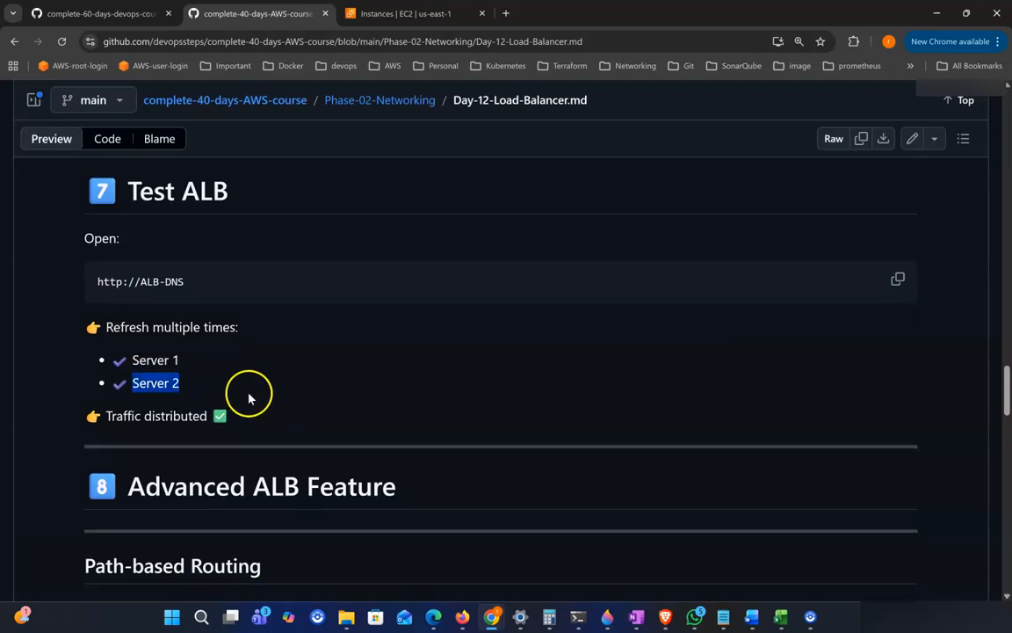
{"action": "left_click_drag", "start_coordinate": [115, 391], "coordinate": [311, 398]}
{"action": "scroll", "coordinate": [311, 397], "scroll_direction": "down", "scroll_amount": 5}
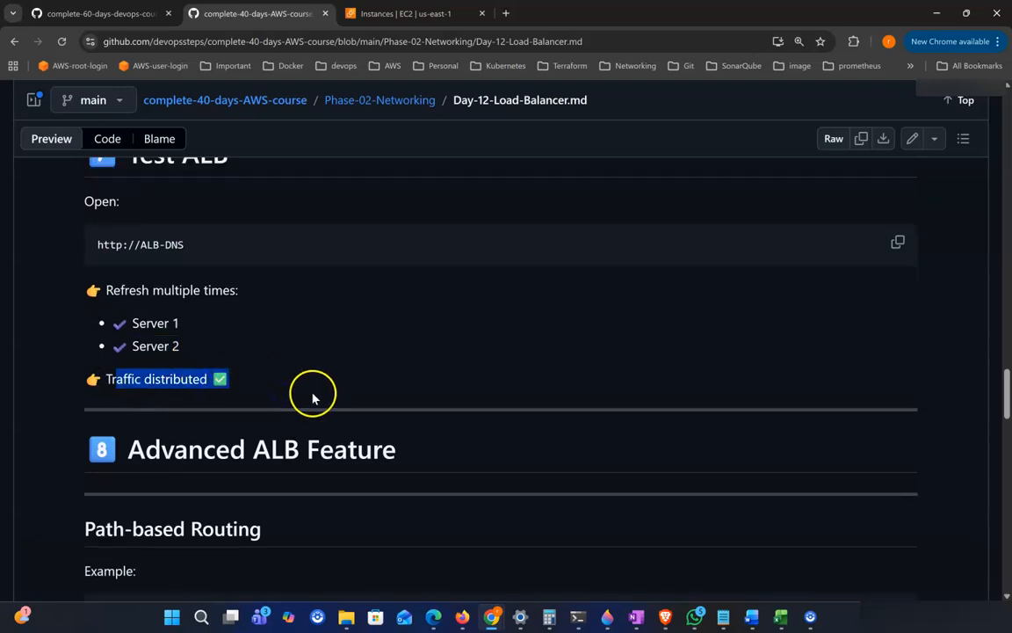
{"action": "left_click_drag", "start_coordinate": [143, 372], "coordinate": [399, 380]}
{"action": "scroll", "coordinate": [401, 383], "scroll_direction": "down", "scroll_amount": 6}
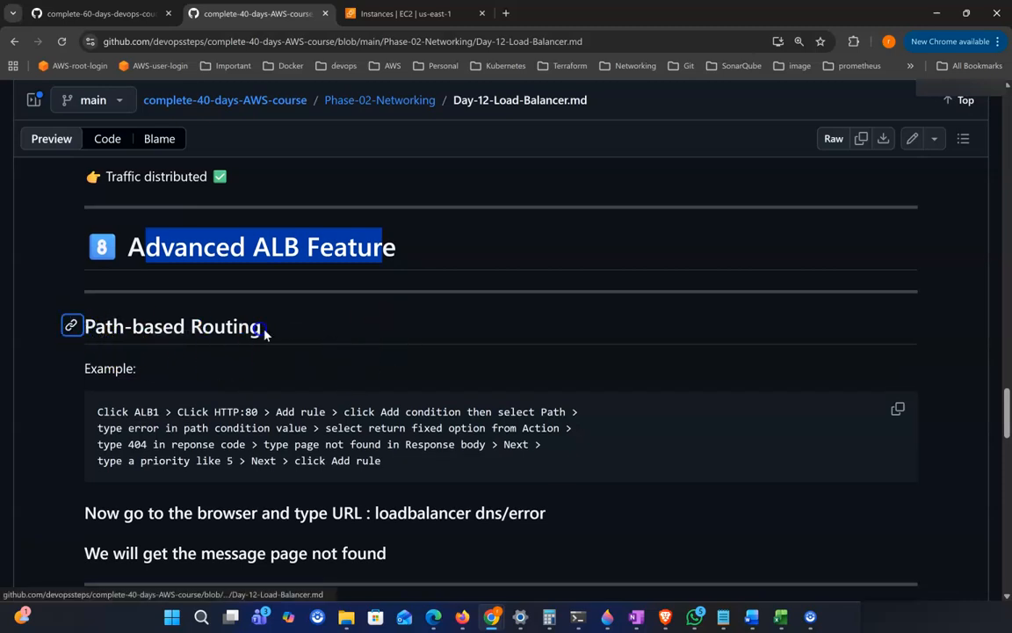
Step: Study the 'Advanced ALB Feature' path-based routing example for adding a rule that returns a fixed 404 response
{"action": "left_click", "coordinate": [135, 327]}
{"action": "scroll", "coordinate": [309, 347], "scroll_direction": "down", "scroll_amount": 1}
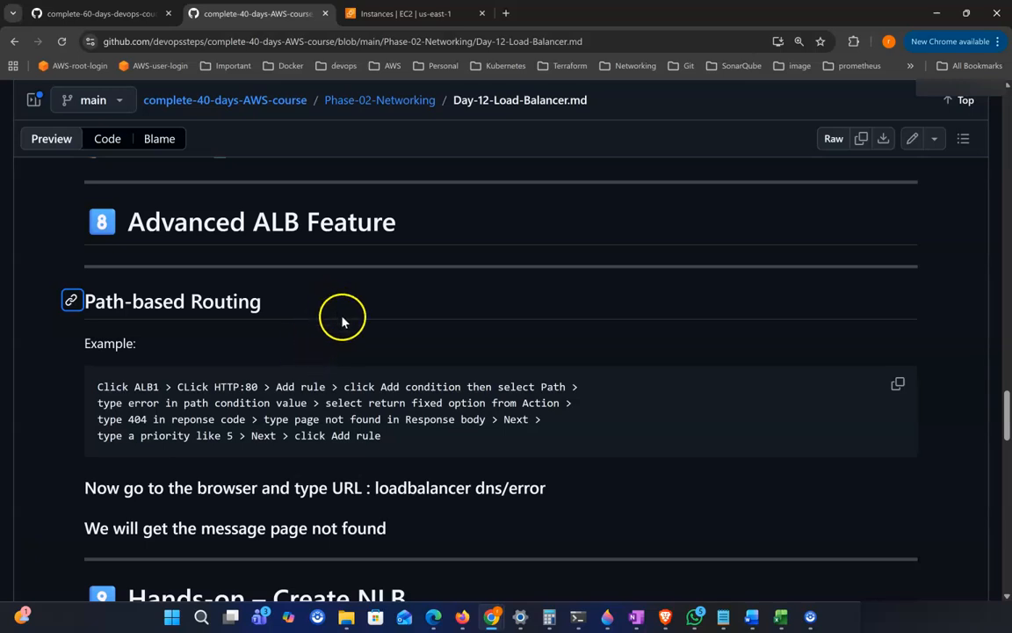
{"action": "scroll", "coordinate": [343, 322], "scroll_direction": "down", "scroll_amount": 1}
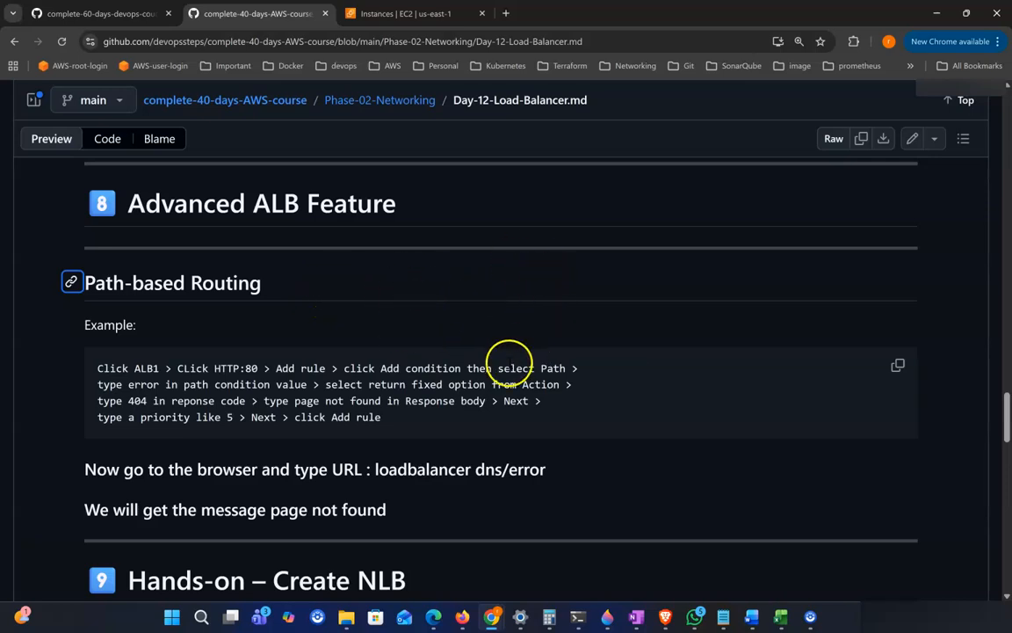
{"action": "left_click_drag", "start_coordinate": [99, 368], "coordinate": [409, 430]}
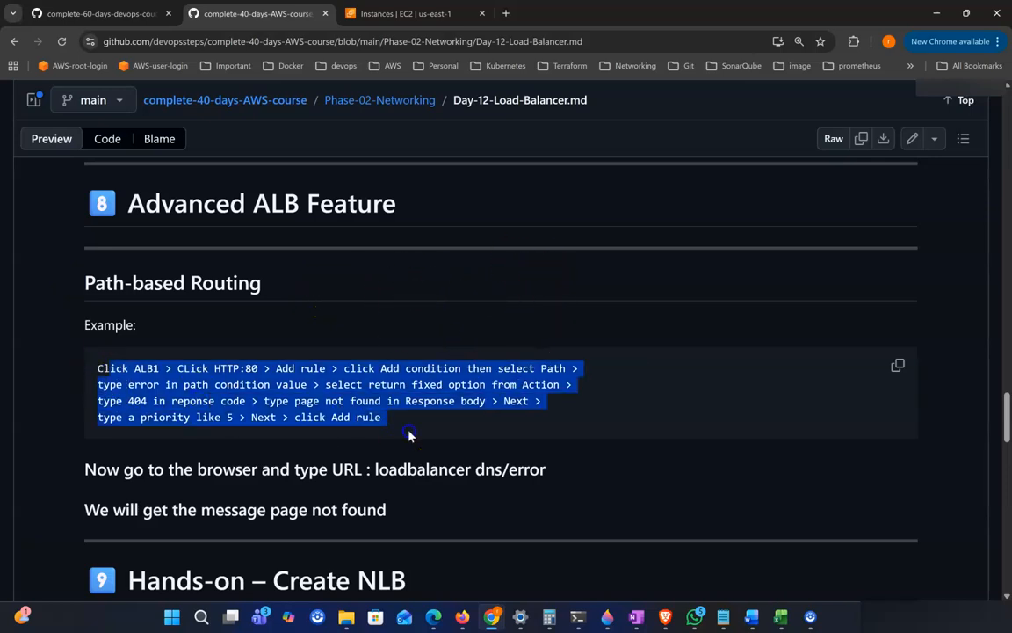
{"action": "scroll", "coordinate": [409, 431], "scroll_direction": "down", "scroll_amount": 1}
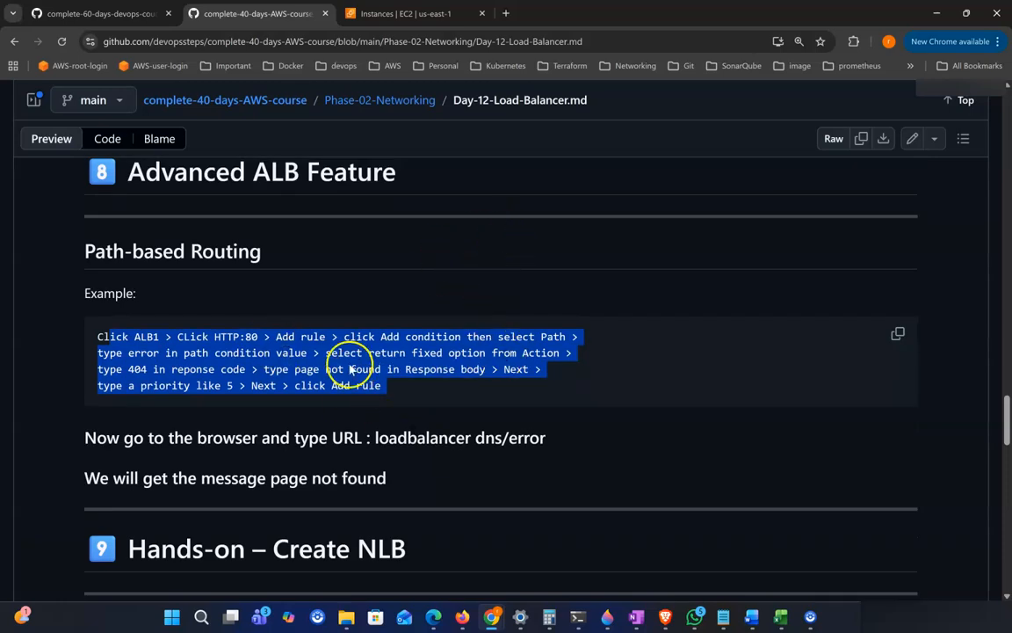
{"action": "left_click", "coordinate": [325, 406]}
{"action": "scroll", "coordinate": [241, 367], "scroll_direction": "down", "scroll_amount": 2}
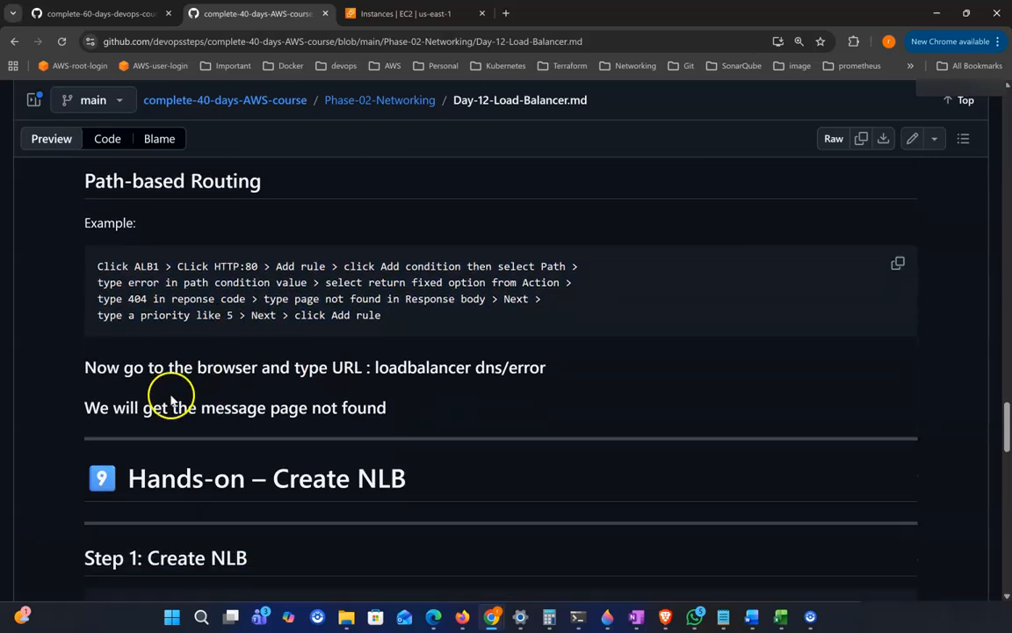
{"action": "left_click_drag", "start_coordinate": [130, 266], "coordinate": [291, 316]}
{"action": "scroll", "coordinate": [349, 326], "scroll_direction": "down", "scroll_amount": 1}
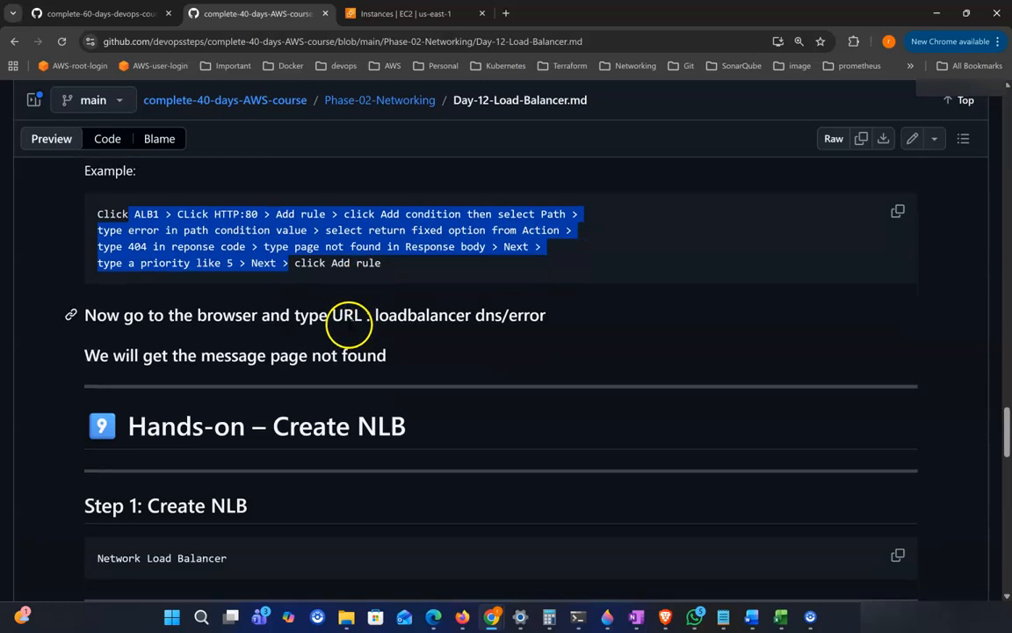
{"action": "left_click", "coordinate": [383, 280]}
{"action": "scroll", "coordinate": [422, 263], "scroll_direction": "down", "scroll_amount": 1}
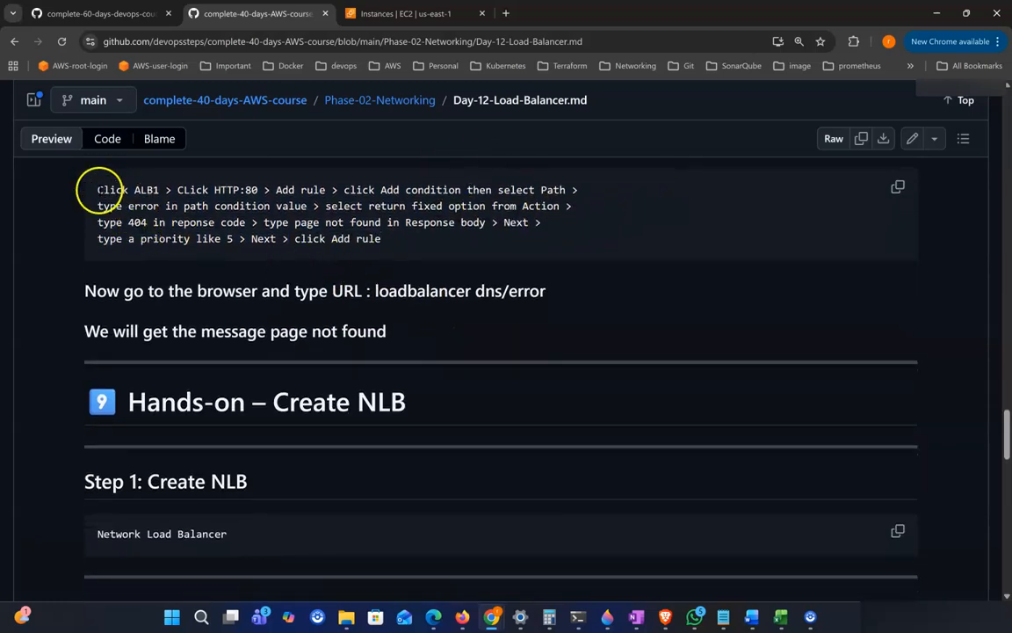
{"action": "left_click_drag", "start_coordinate": [98, 189], "coordinate": [338, 240]}
{"action": "left_click", "coordinate": [440, 283]}
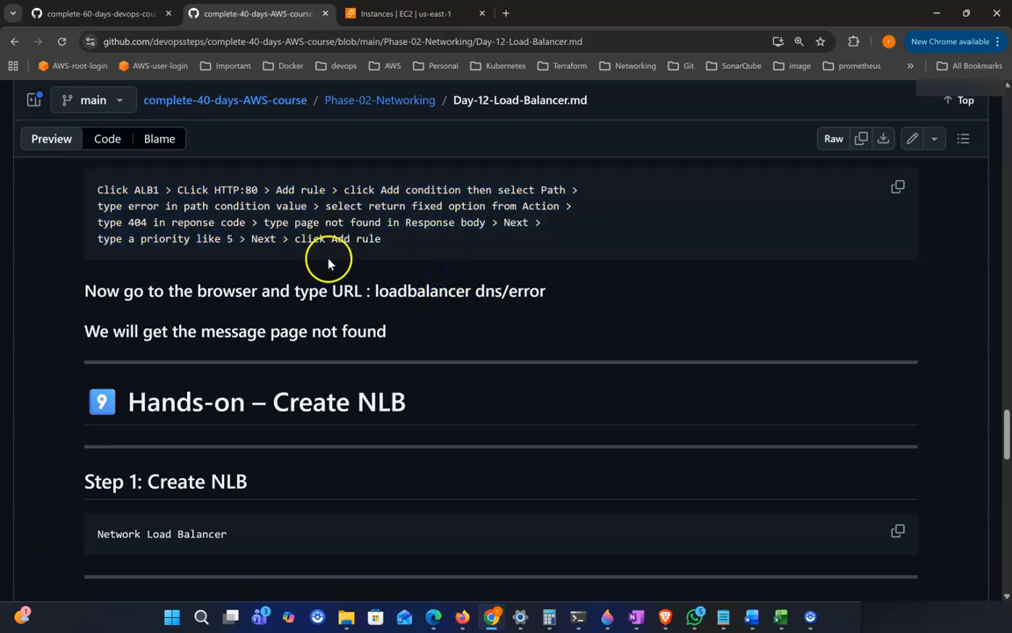
Step: Read 'Hands-on – Create NLB' Steps 1 and 2: Network Load Balancer with TCP protocol on port 80
{"action": "scroll", "coordinate": [361, 333], "scroll_direction": "down", "scroll_amount": 1}
{"action": "left_click_drag", "start_coordinate": [164, 377], "coordinate": [503, 387]}
{"action": "scroll", "coordinate": [508, 389], "scroll_direction": "down", "scroll_amount": 2}
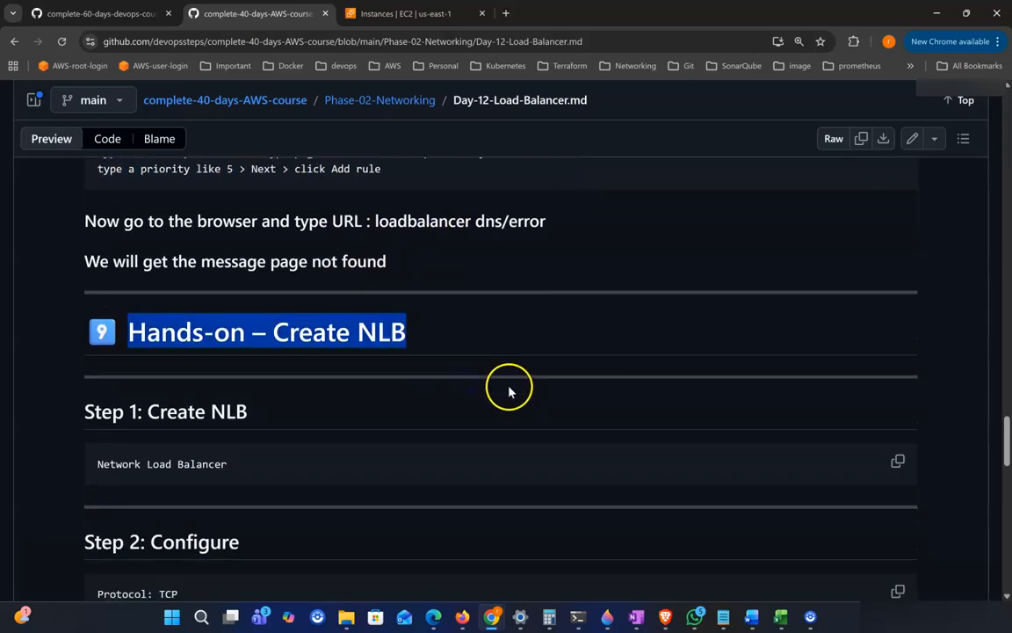
{"action": "scroll", "coordinate": [531, 349], "scroll_direction": "down", "scroll_amount": 2}
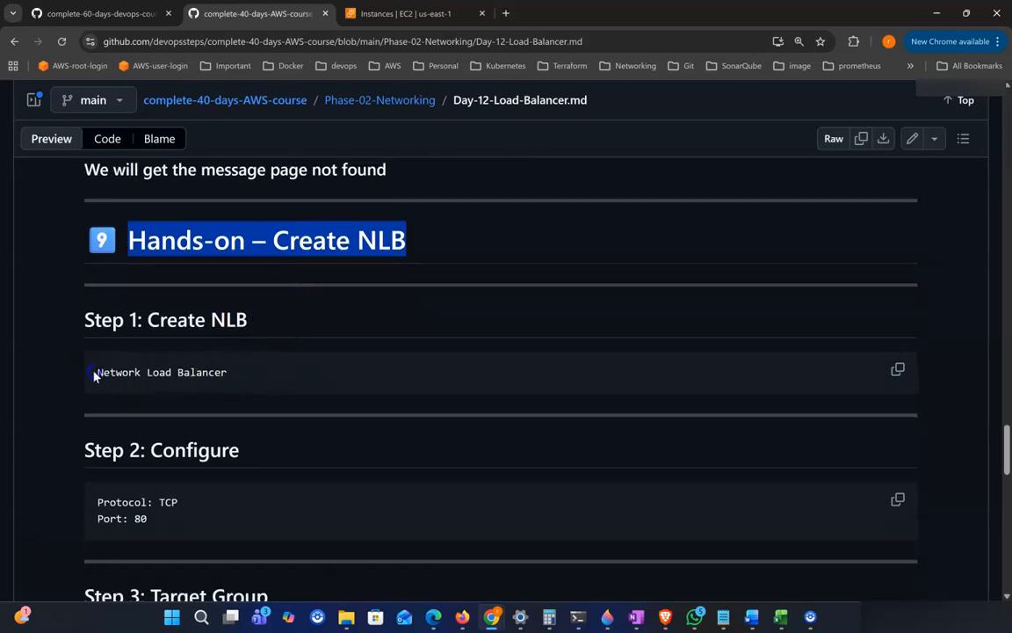
{"action": "left_click_drag", "start_coordinate": [95, 375], "coordinate": [305, 373]}
{"action": "scroll", "coordinate": [277, 402], "scroll_direction": "down", "scroll_amount": 2}
{"action": "left_click_drag", "start_coordinate": [91, 441], "coordinate": [223, 450]}
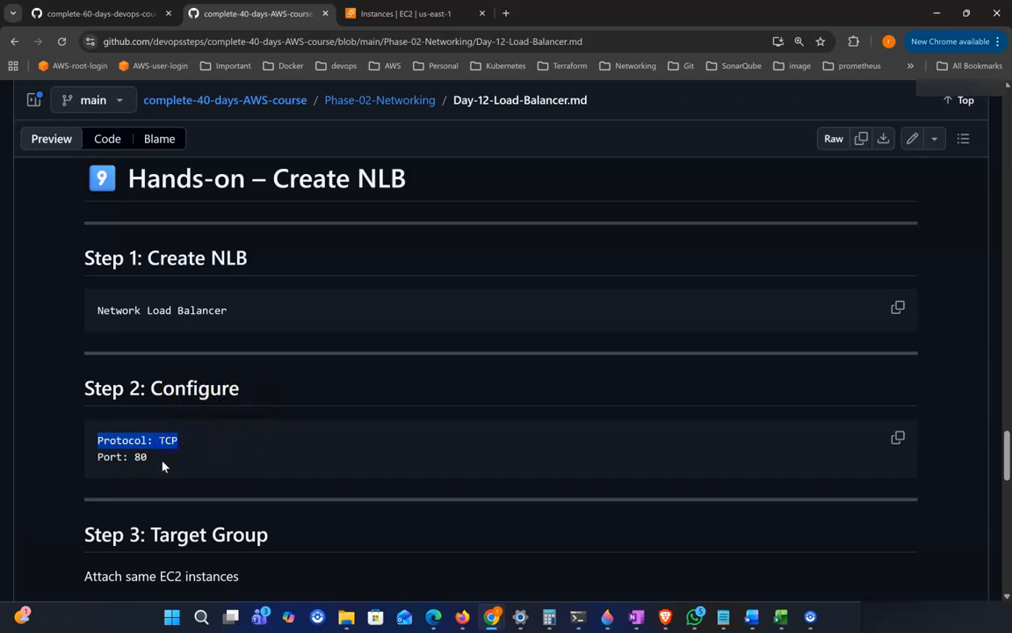
{"action": "scroll", "coordinate": [160, 465], "scroll_direction": "down", "scroll_amount": 1}
{"action": "left_click_drag", "start_coordinate": [103, 440], "coordinate": [197, 446]}
{"action": "scroll", "coordinate": [230, 452], "scroll_direction": "down", "scroll_amount": 2}
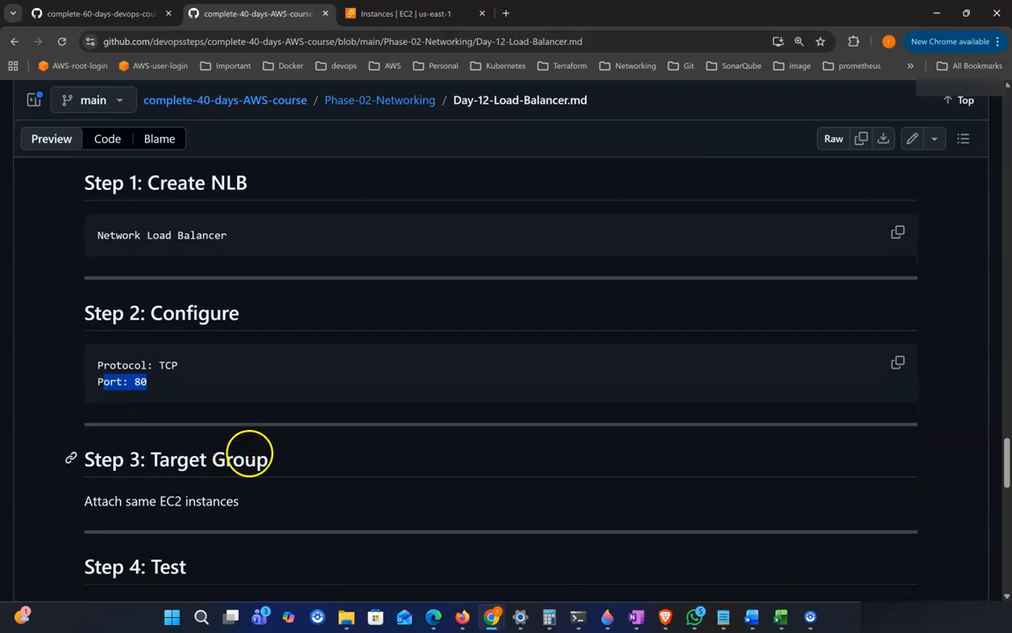
Step: Read NLB Step 3: Target Group, attaching the same EC2 instances
{"action": "scroll", "coordinate": [175, 440], "scroll_direction": "down", "scroll_amount": 1}
{"action": "left_click_drag", "start_coordinate": [169, 431], "coordinate": [276, 487]}
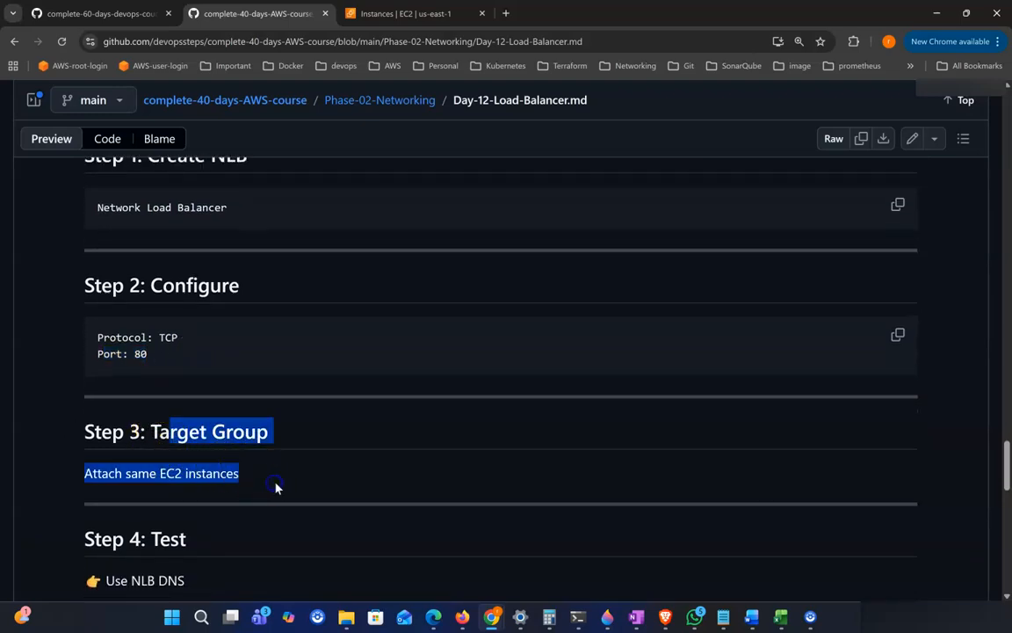
{"action": "scroll", "coordinate": [276, 488], "scroll_direction": "down", "scroll_amount": 1}
{"action": "scroll", "coordinate": [274, 492], "scroll_direction": "down", "scroll_amount": 1}
{"action": "left_click", "coordinate": [278, 367]}
{"action": "left_click_drag", "start_coordinate": [165, 339], "coordinate": [274, 334]}
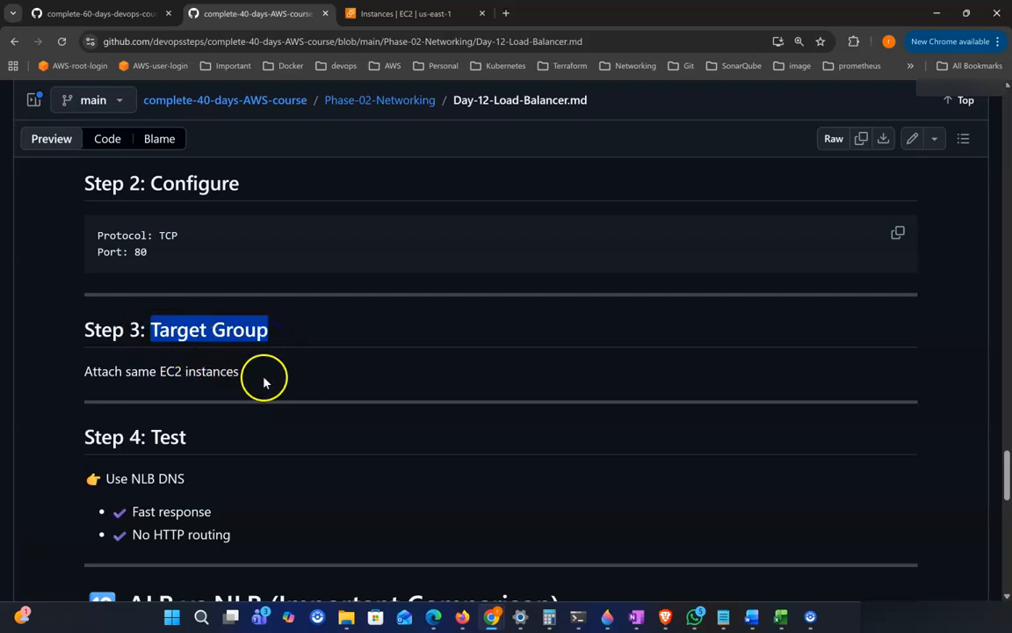
{"action": "left_click_drag", "start_coordinate": [260, 376], "coordinate": [182, 371]}
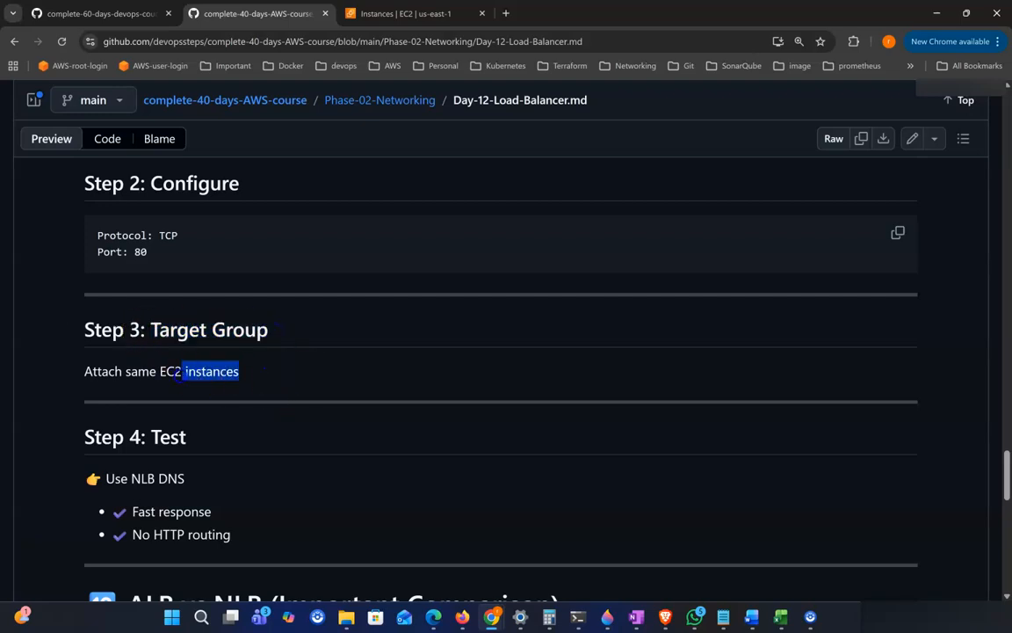
{"action": "left_click_drag", "start_coordinate": [146, 328], "coordinate": [298, 336]}
{"action": "left_click", "coordinate": [276, 366]}
{"action": "scroll", "coordinate": [248, 368], "scroll_direction": "down", "scroll_amount": 1}
{"action": "scroll", "coordinate": [326, 387], "scroll_direction": "down", "scroll_amount": 1}
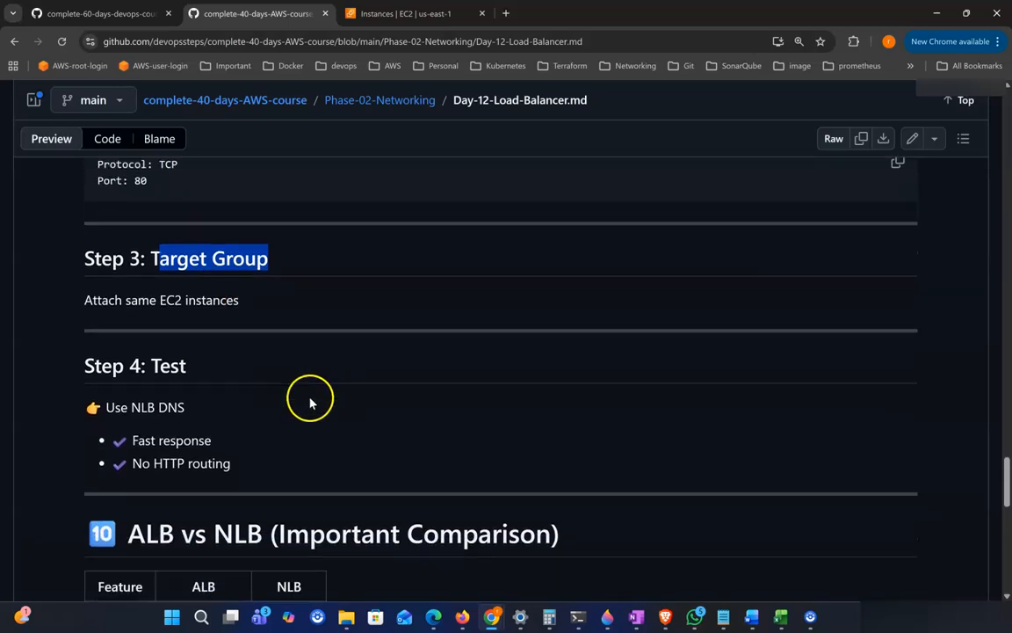
{"action": "left_click_drag", "start_coordinate": [97, 300], "coordinate": [247, 299]}
{"action": "scroll", "coordinate": [268, 309], "scroll_direction": "down", "scroll_amount": 2}
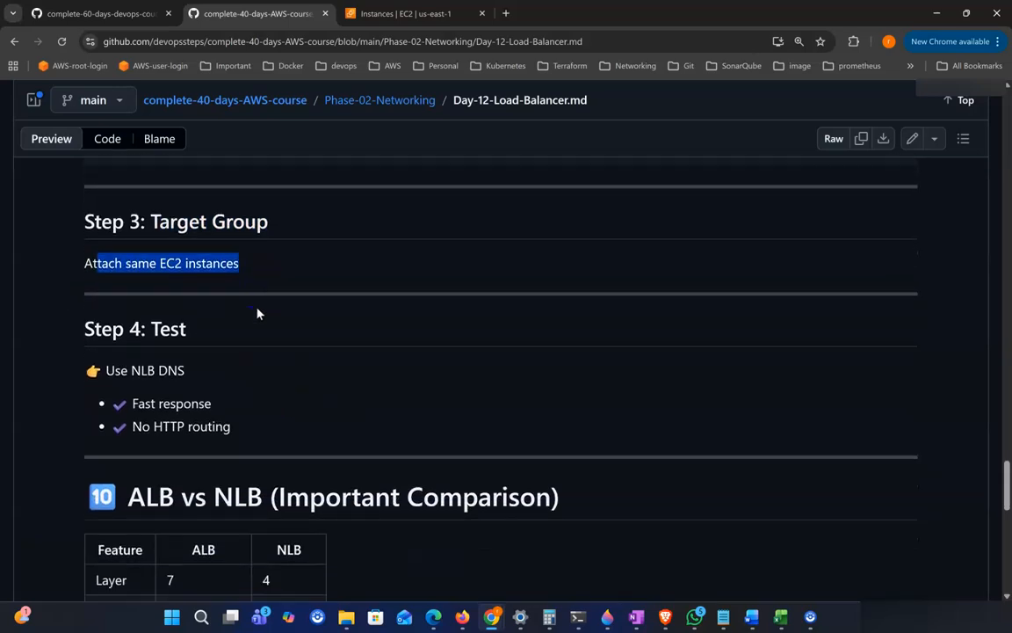
Step: Examine the NLB test step and the 'ALB vs NLB (Important Comparison)' table
{"action": "left_click_drag", "start_coordinate": [159, 333], "coordinate": [276, 355]}
{"action": "scroll", "coordinate": [220, 352], "scroll_direction": "down", "scroll_amount": 1}
{"action": "left_click_drag", "start_coordinate": [171, 340], "coordinate": [534, 373]}
{"action": "scroll", "coordinate": [335, 373], "scroll_direction": "down", "scroll_amount": 1}
{"action": "scroll", "coordinate": [547, 377], "scroll_direction": "down", "scroll_amount": 1}
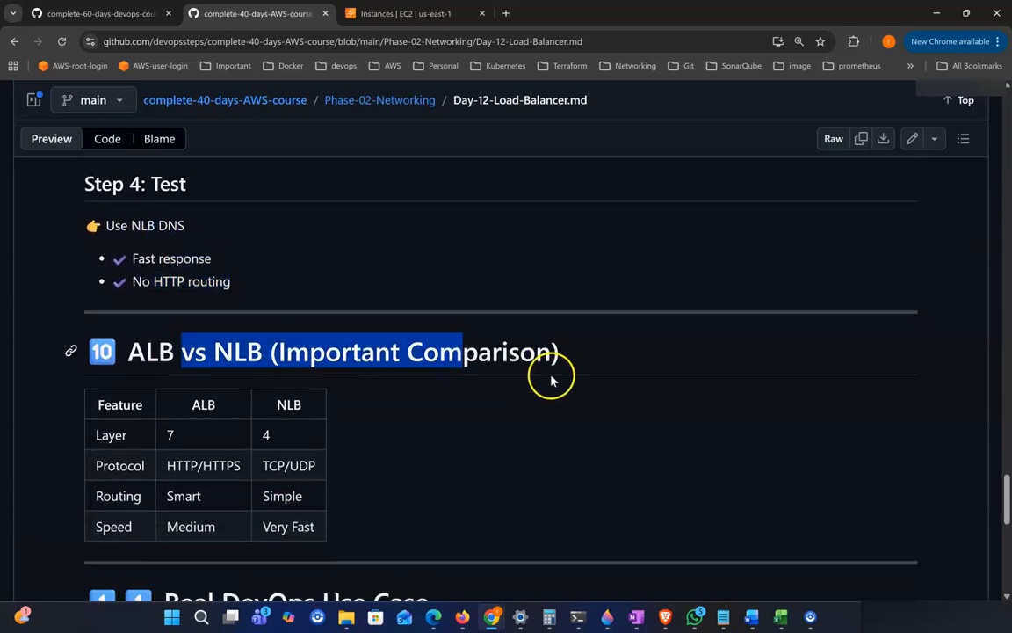
Step: Go through the comparison table's Layer, Protocol, Routing and Speed rows, contrasting the ALB and NLB columns
{"action": "left_click", "coordinate": [567, 380]}
{"action": "scroll", "coordinate": [430, 396], "scroll_direction": "down", "scroll_amount": 1}
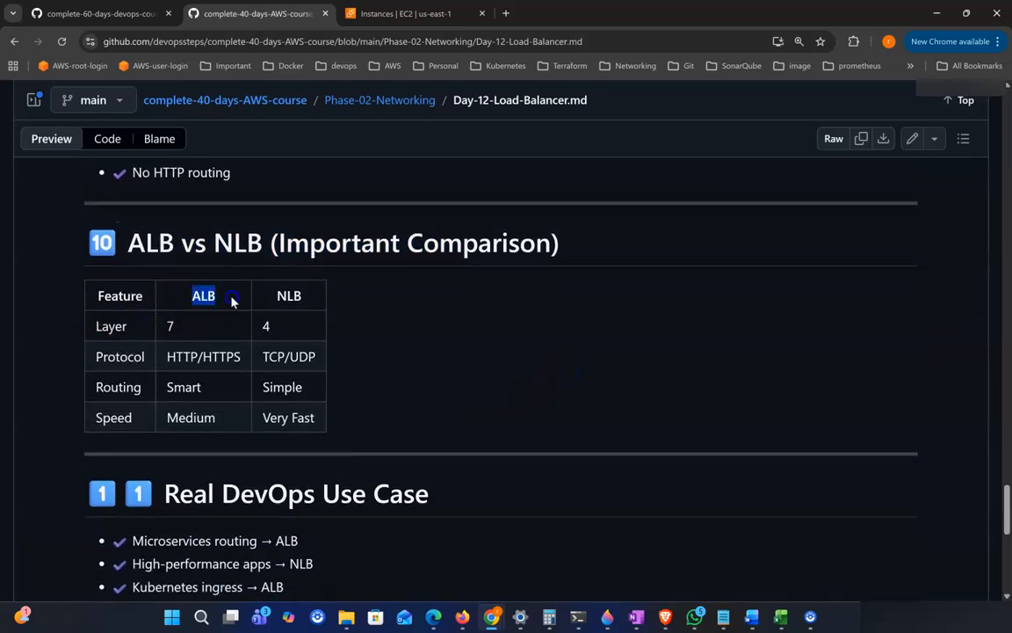
{"action": "double_click", "coordinate": [283, 296]}
{"action": "double_click", "coordinate": [189, 328]}
{"action": "left_click_drag", "start_coordinate": [204, 325], "coordinate": [200, 296]}
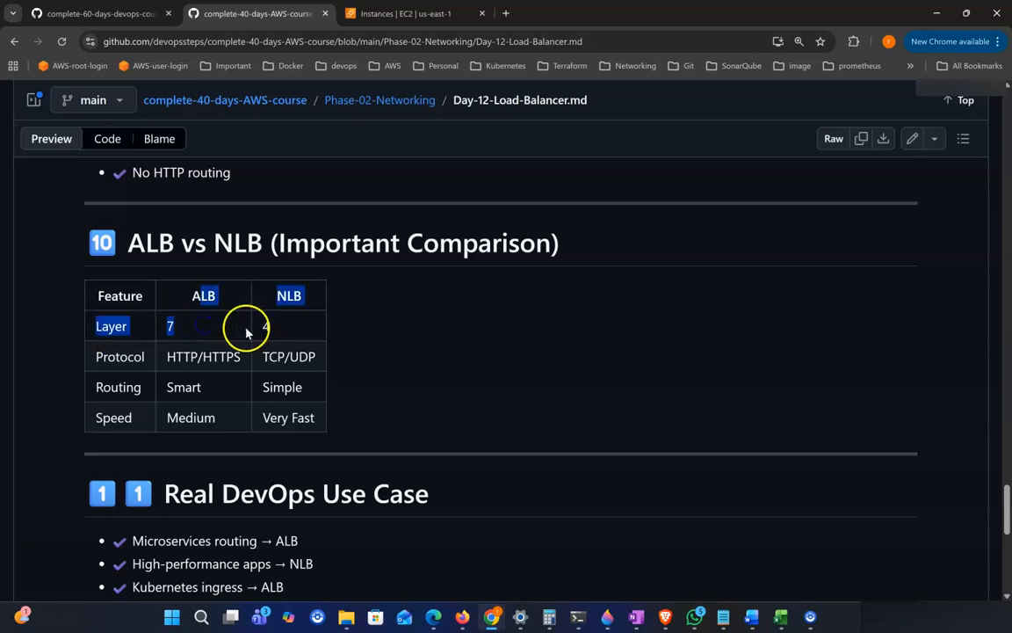
{"action": "left_click", "coordinate": [207, 326]}
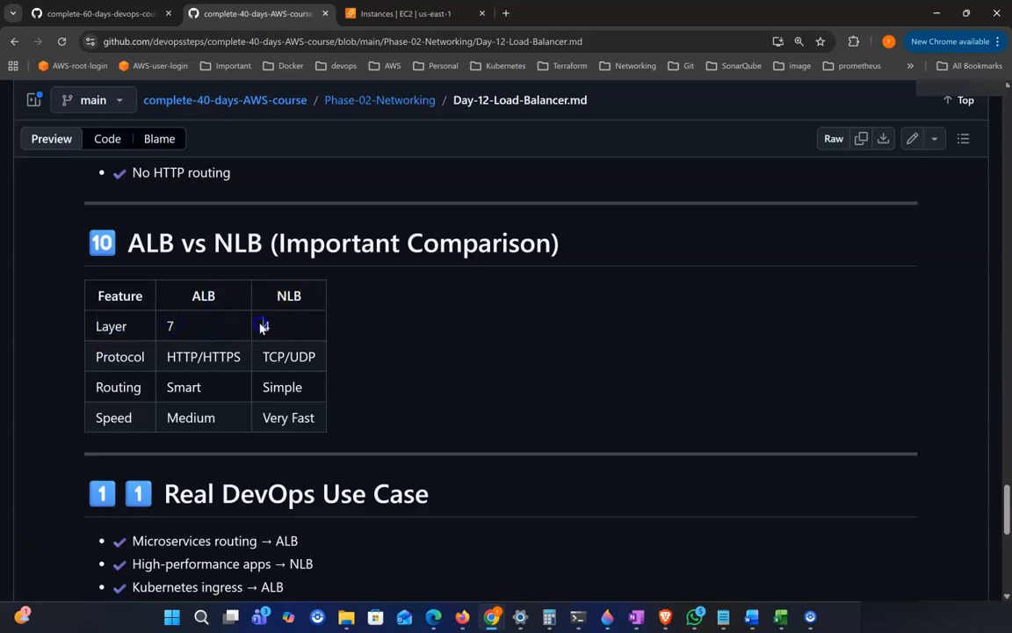
{"action": "scroll", "coordinate": [176, 344], "scroll_direction": "down", "scroll_amount": 1}
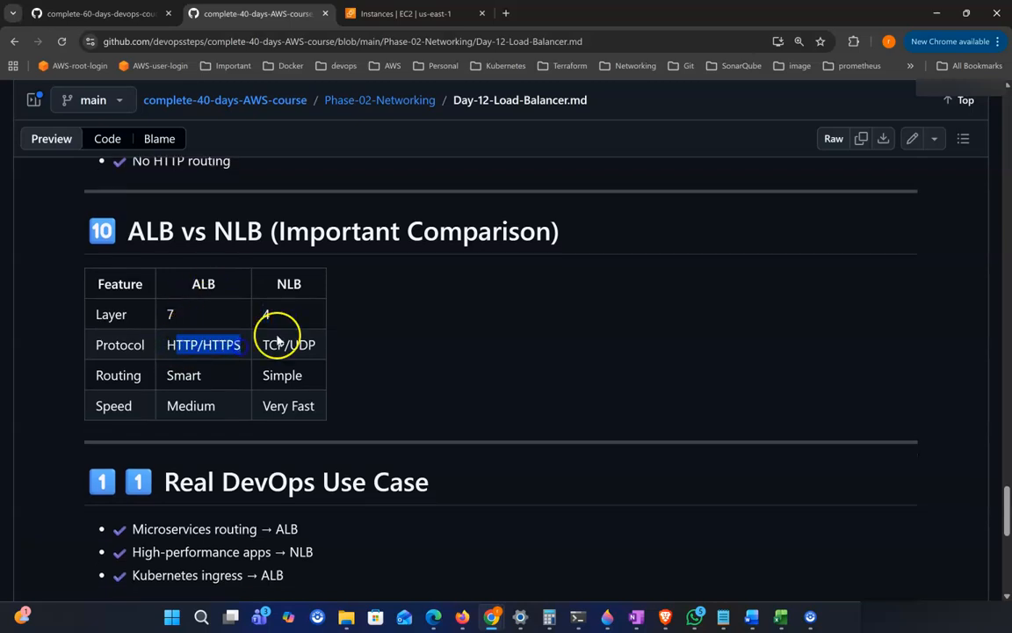
{"action": "left_click_drag", "start_coordinate": [263, 344], "coordinate": [320, 347]}
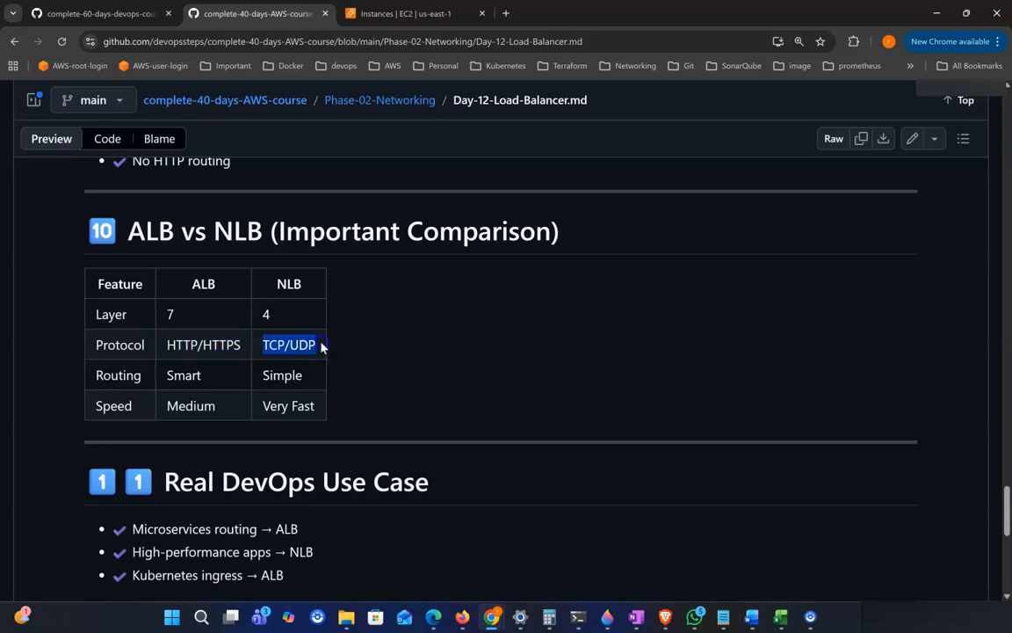
{"action": "scroll", "coordinate": [334, 353], "scroll_direction": "down", "scroll_amount": 2}
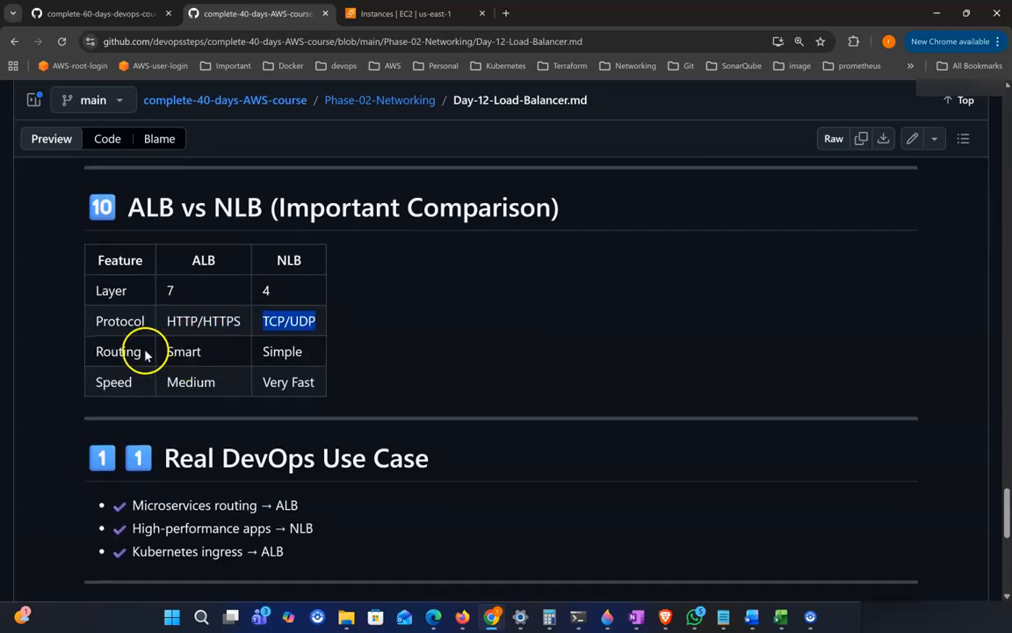
{"action": "double_click", "coordinate": [192, 353]}
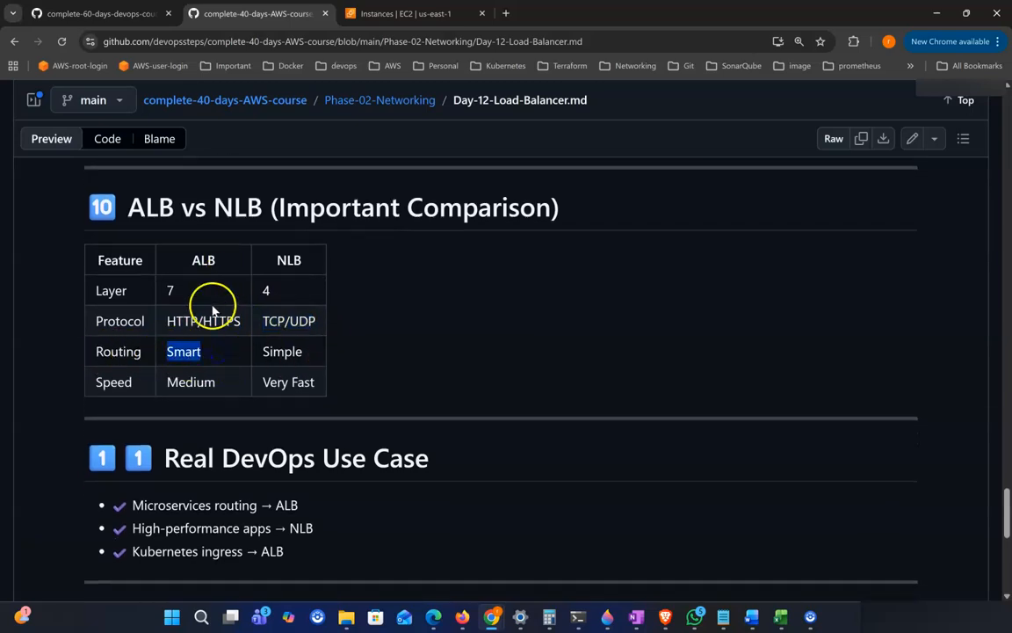
{"action": "double_click", "coordinate": [264, 353]}
{"action": "scroll", "coordinate": [264, 356], "scroll_direction": "down", "scroll_amount": 1}
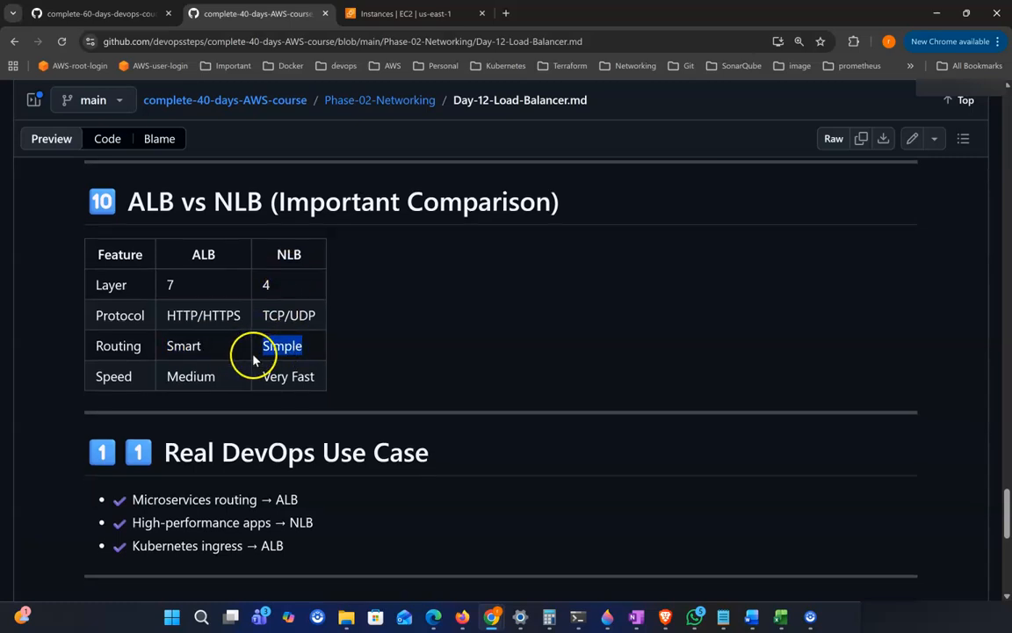
{"action": "left_click", "coordinate": [203, 367]}
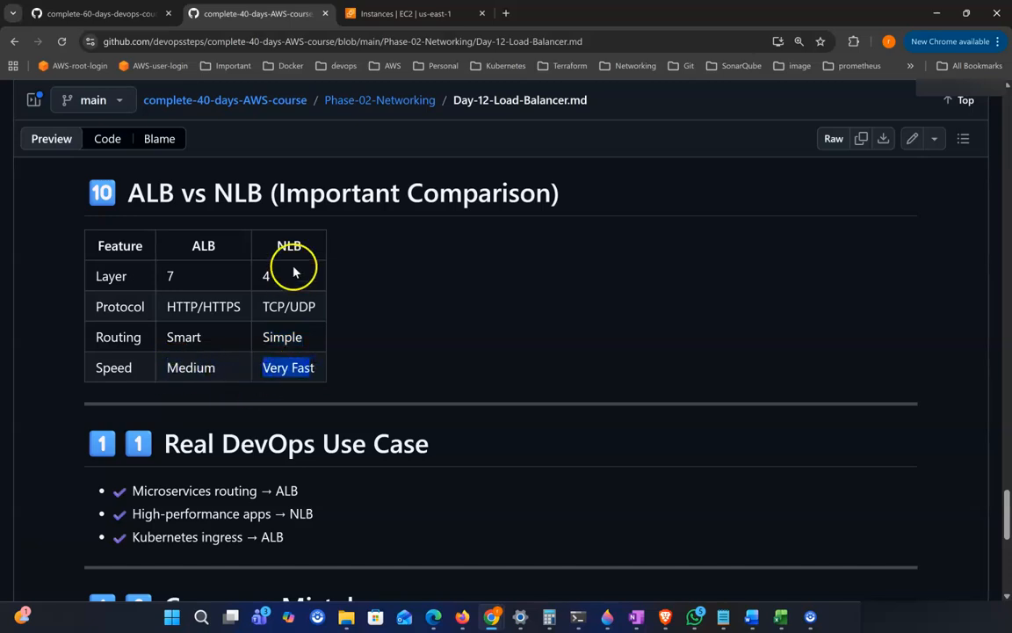
Step: Read the 'Real DevOps Use Case' list matching microservices routing, high-performance apps and Kubernetes ingress to ALB or NLB
{"action": "scroll", "coordinate": [339, 328], "scroll_direction": "down", "scroll_amount": 1}
{"action": "left_click_drag", "start_coordinate": [180, 400], "coordinate": [359, 402]}
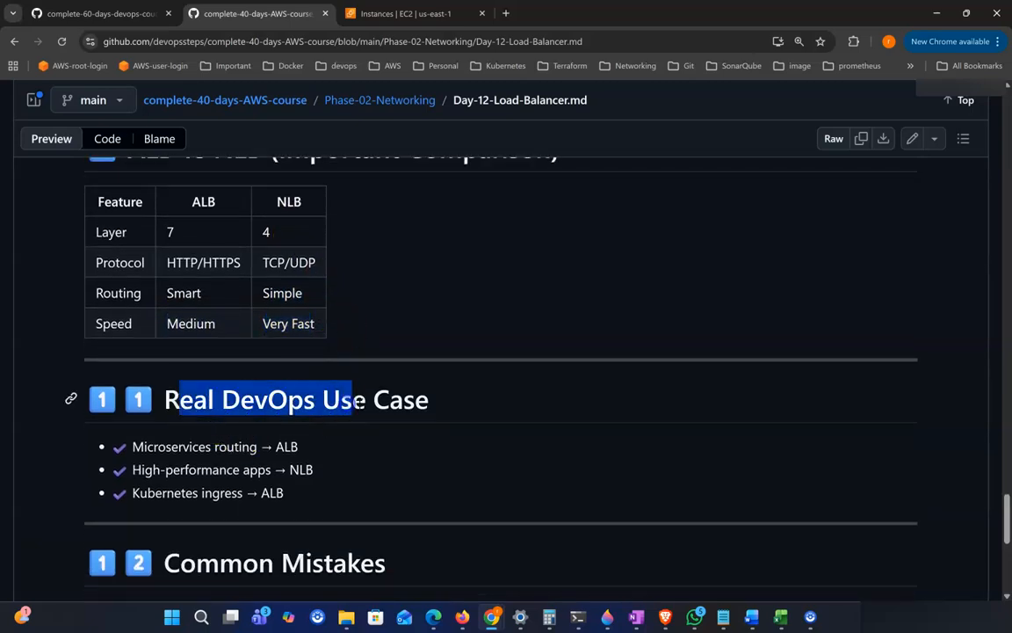
{"action": "scroll", "coordinate": [466, 396], "scroll_direction": "down", "scroll_amount": 2}
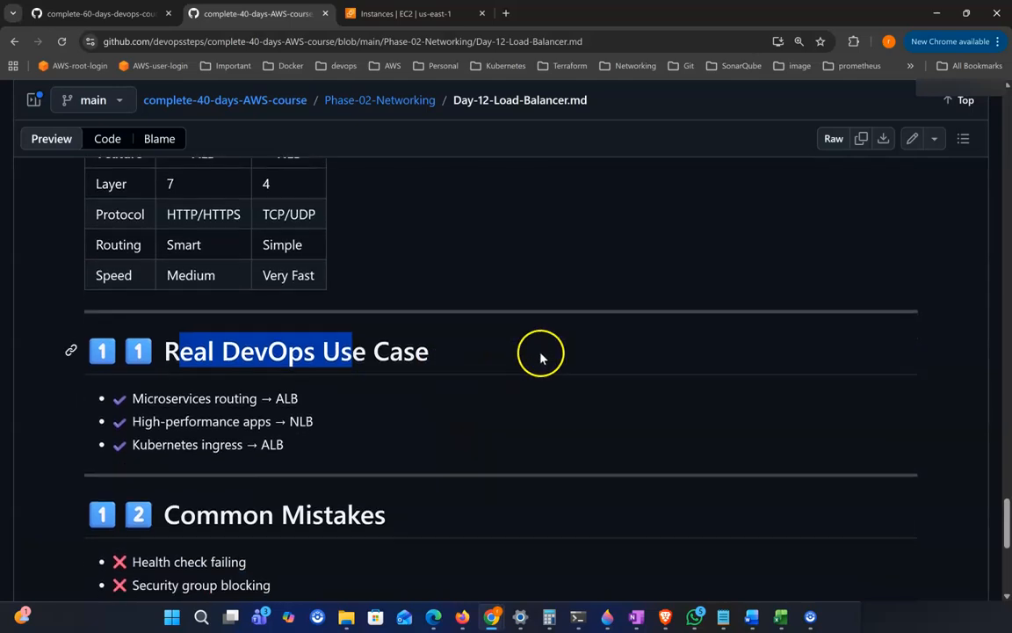
{"action": "left_click", "coordinate": [420, 406]}
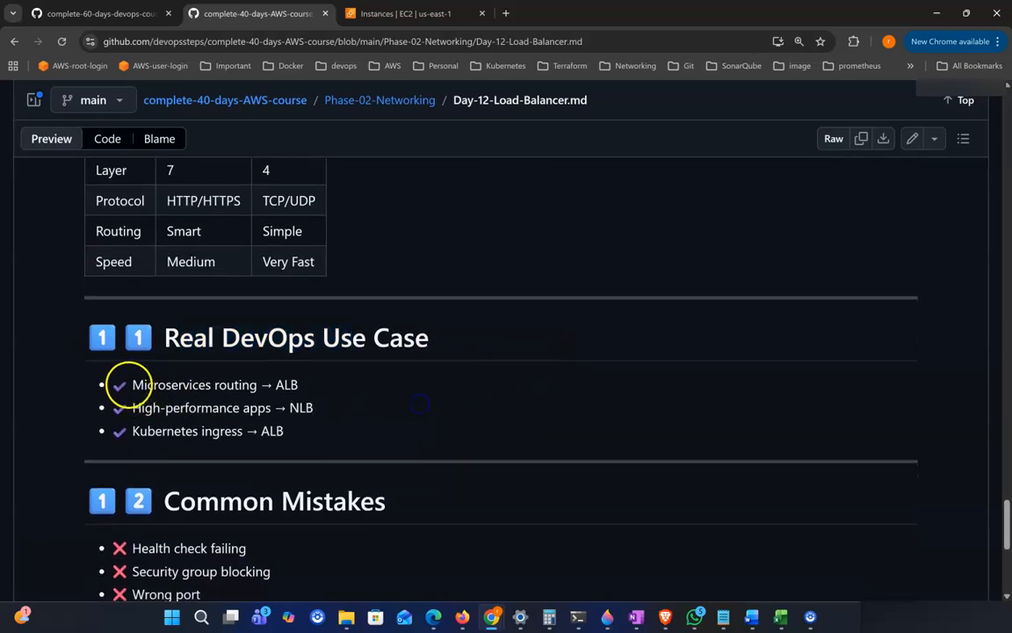
{"action": "left_click_drag", "start_coordinate": [133, 385], "coordinate": [187, 387]}
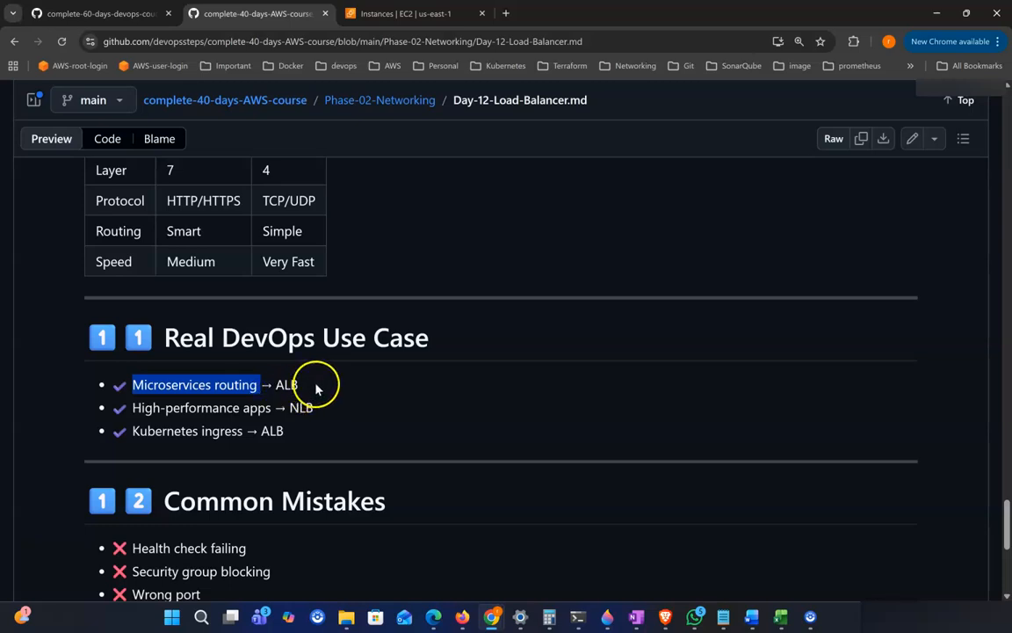
{"action": "left_click", "coordinate": [140, 389]}
{"action": "left_click_drag", "start_coordinate": [132, 408], "coordinate": [314, 407]}
{"action": "left_click", "coordinate": [271, 408]}
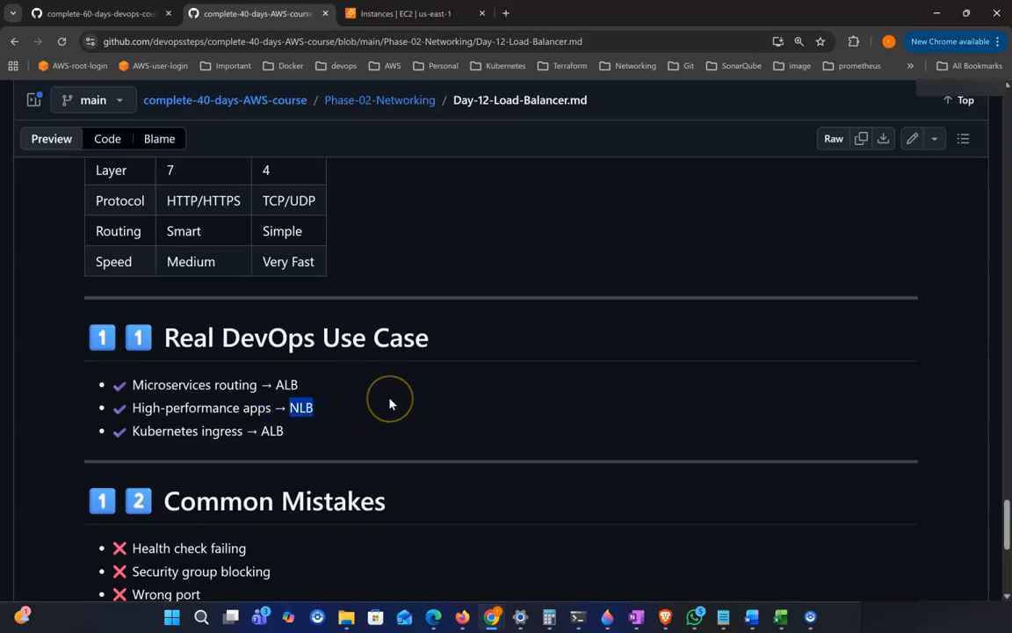
{"action": "left_click", "coordinate": [379, 402]}
{"action": "left_click", "coordinate": [320, 410]}
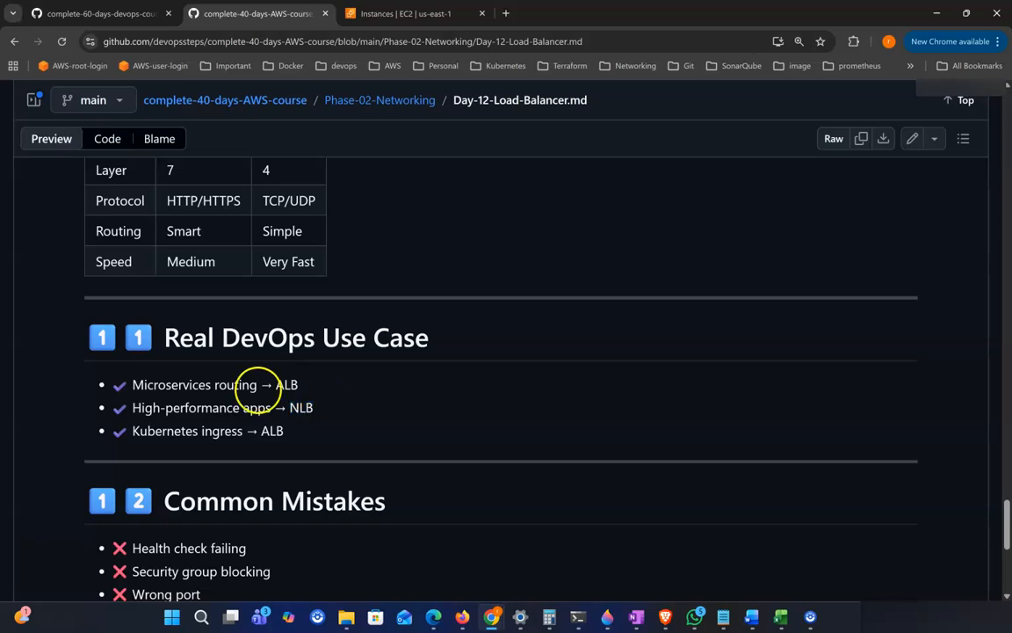
{"action": "left_click_drag", "start_coordinate": [246, 431], "coordinate": [132, 430]}
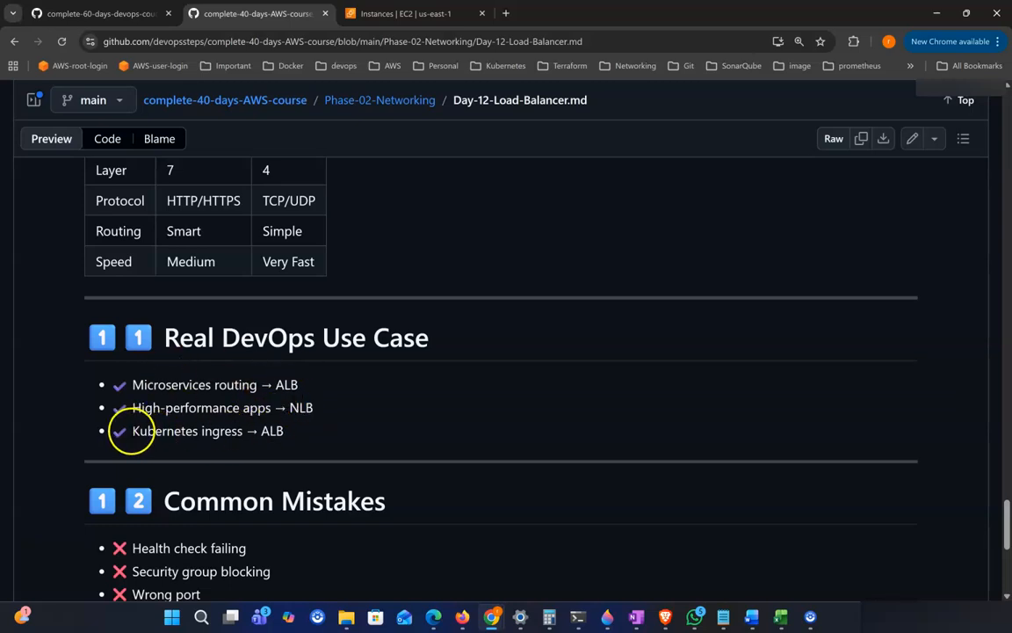
{"action": "left_click", "coordinate": [281, 435]}
{"action": "left_click_drag", "start_coordinate": [261, 432], "coordinate": [327, 436]}
{"action": "scroll", "coordinate": [339, 414], "scroll_direction": "down", "scroll_amount": 2}
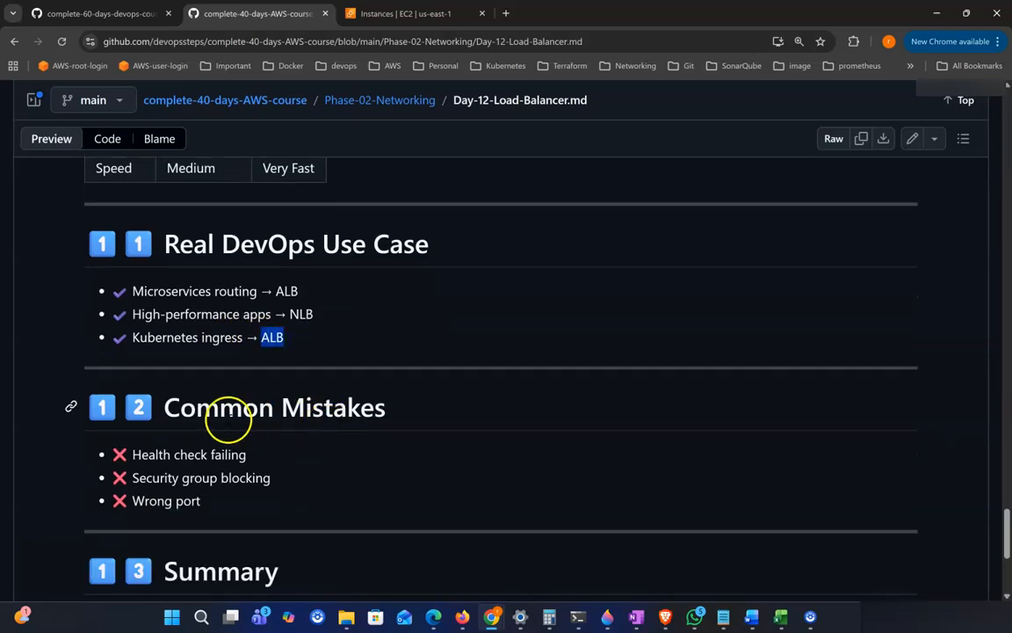
Step: Study the 'Common Mistakes' section, focusing on the 'Health check failing' item
{"action": "left_click_drag", "start_coordinate": [221, 410], "coordinate": [164, 407]}
{"action": "left_click_drag", "start_coordinate": [308, 410], "coordinate": [422, 413]}
{"action": "scroll", "coordinate": [422, 413], "scroll_direction": "down", "scroll_amount": 1}
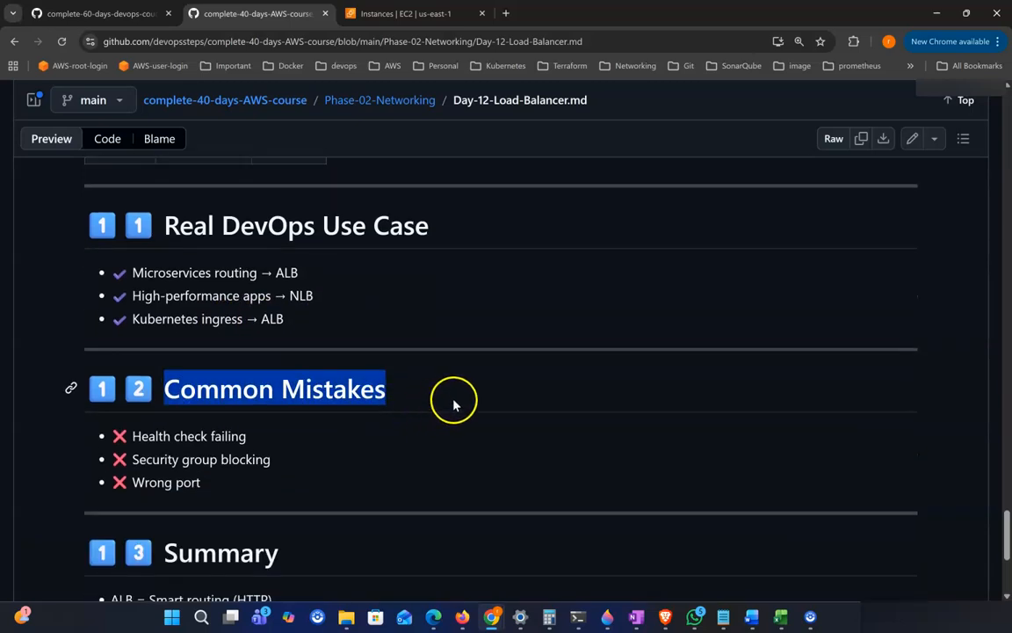
{"action": "scroll", "coordinate": [427, 410], "scroll_direction": "down", "scroll_amount": 1}
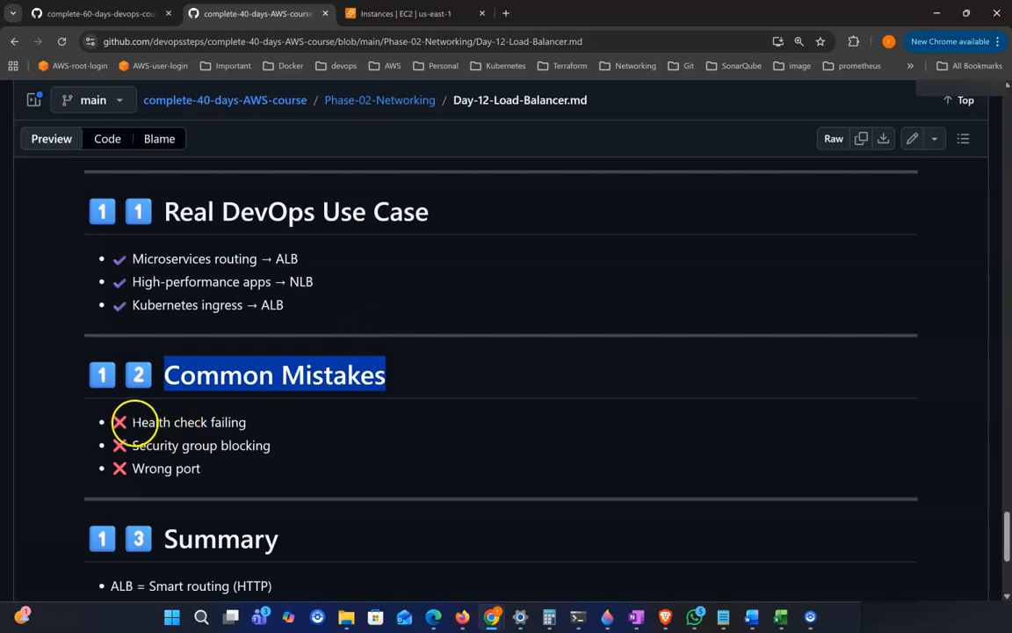
{"action": "left_click_drag", "start_coordinate": [132, 423], "coordinate": [261, 428]}
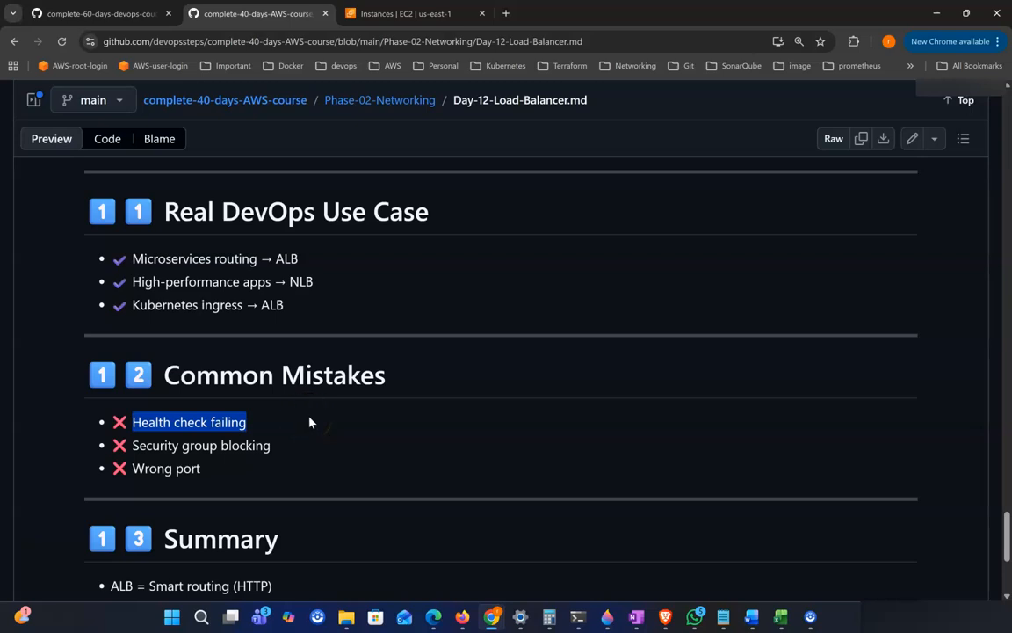
{"action": "left_click", "coordinate": [303, 422]}
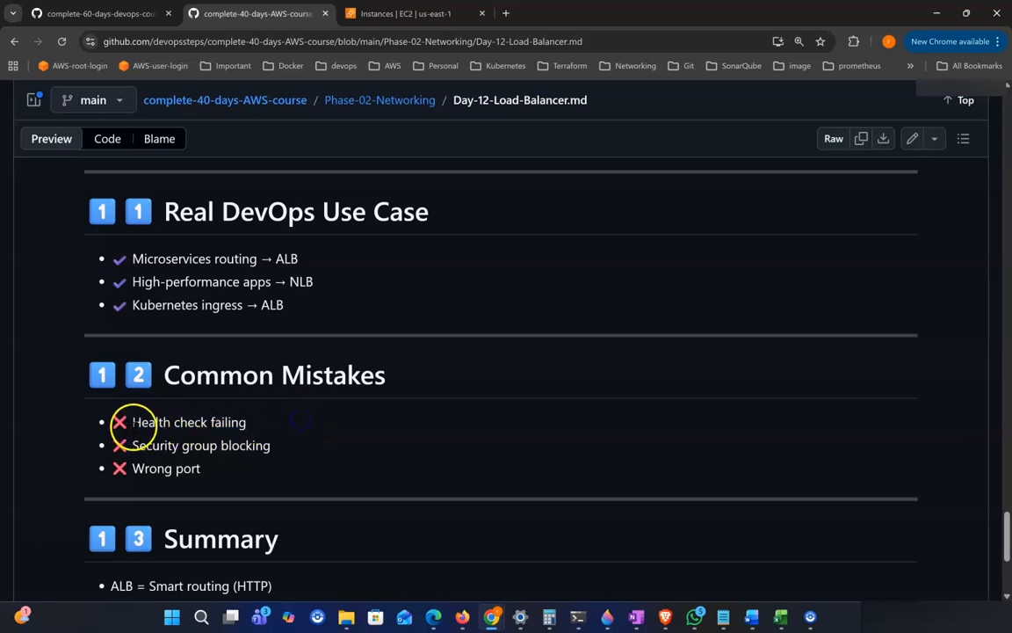
{"action": "left_click_drag", "start_coordinate": [133, 425], "coordinate": [245, 424]}
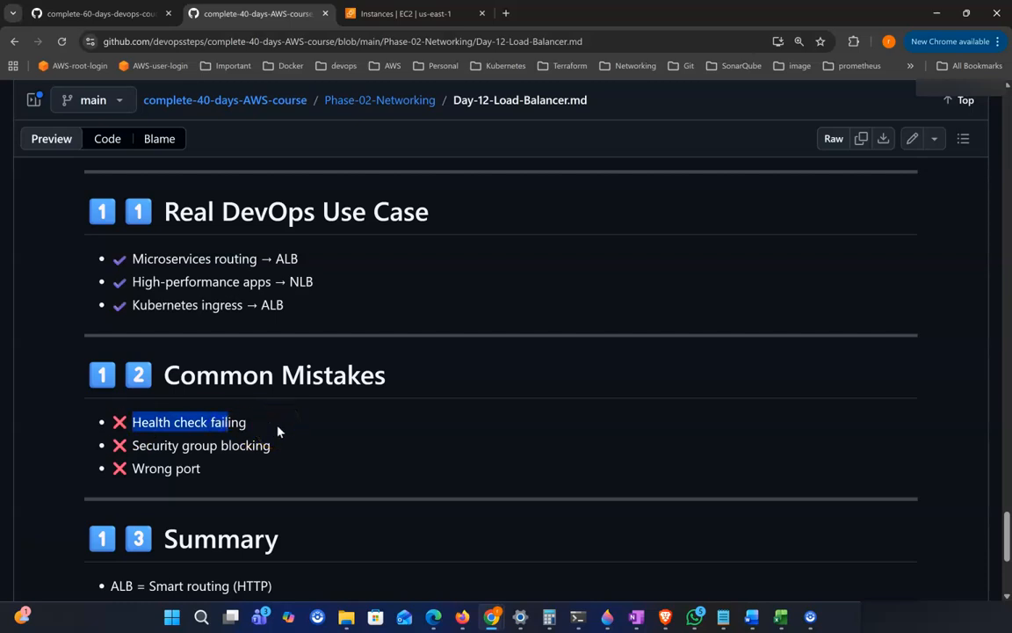
{"action": "left_click", "coordinate": [273, 421]}
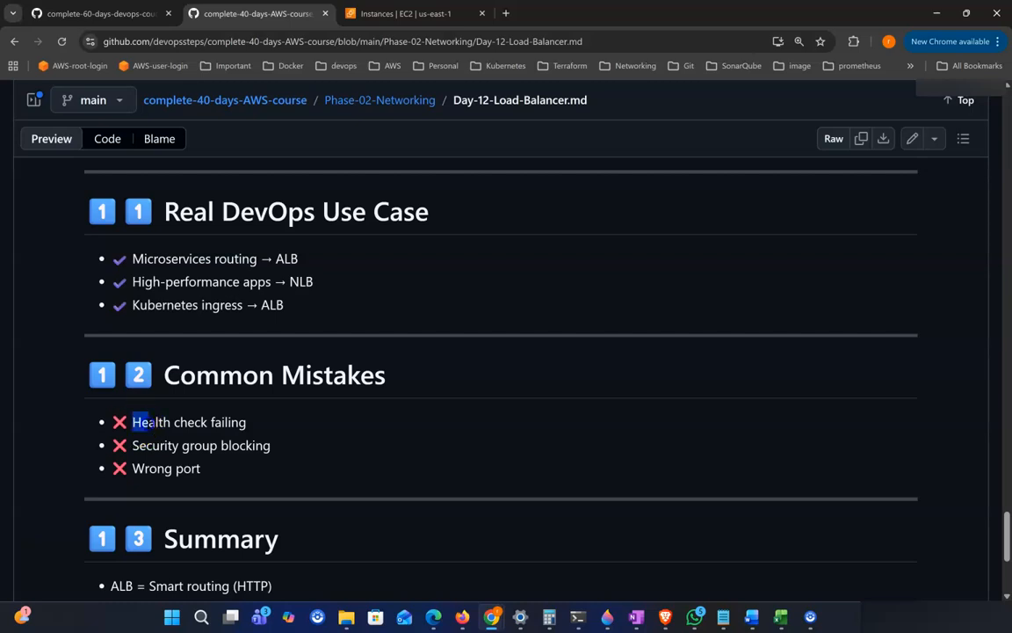
{"action": "left_click_drag", "start_coordinate": [133, 422], "coordinate": [275, 429]}
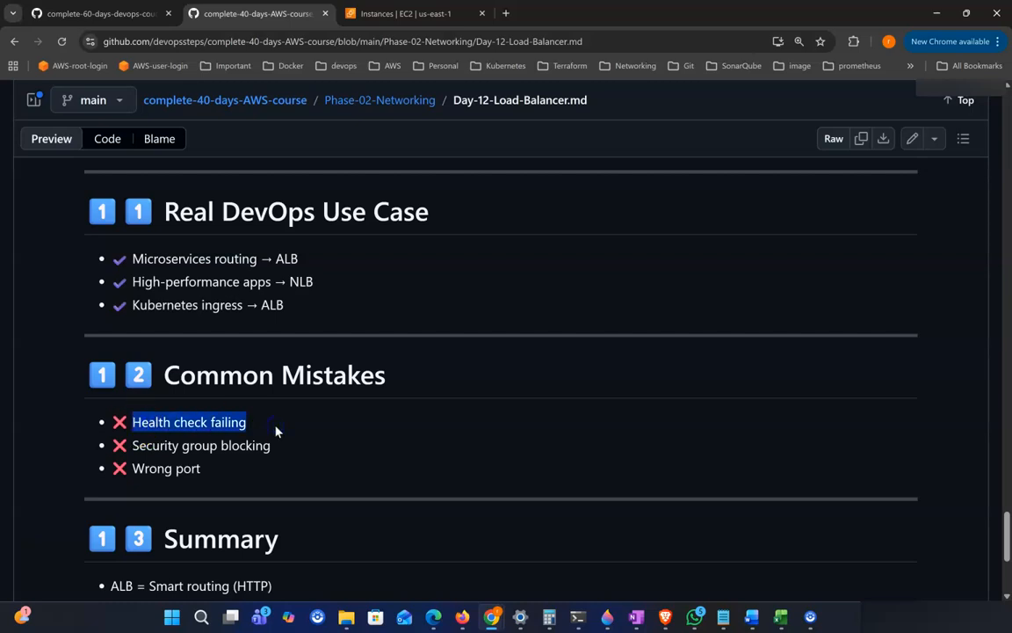
{"action": "left_click", "coordinate": [275, 429]}
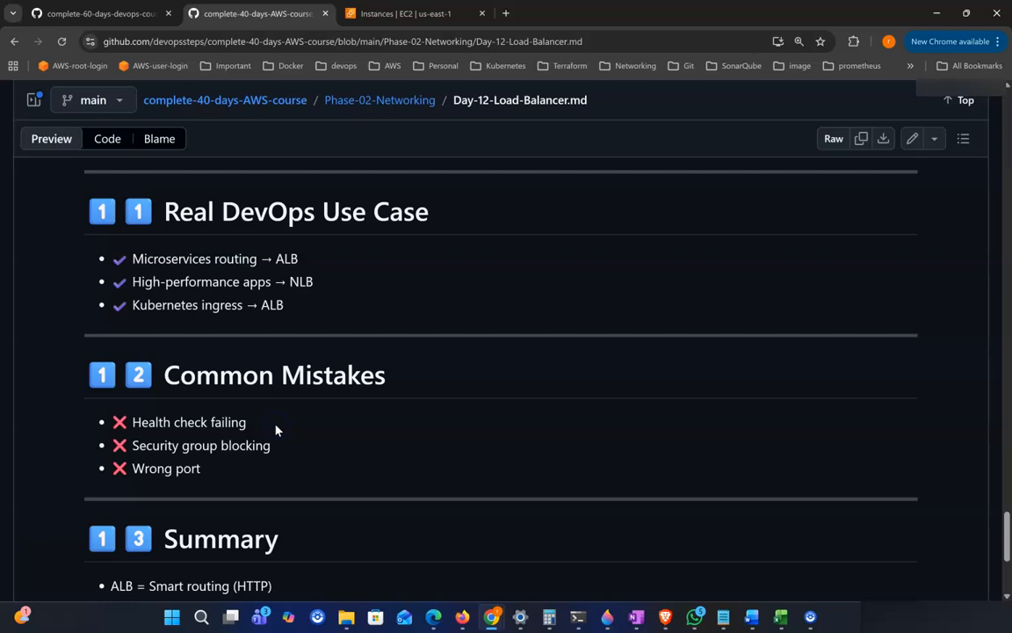
{"action": "left_click_drag", "start_coordinate": [134, 422], "coordinate": [250, 424]}
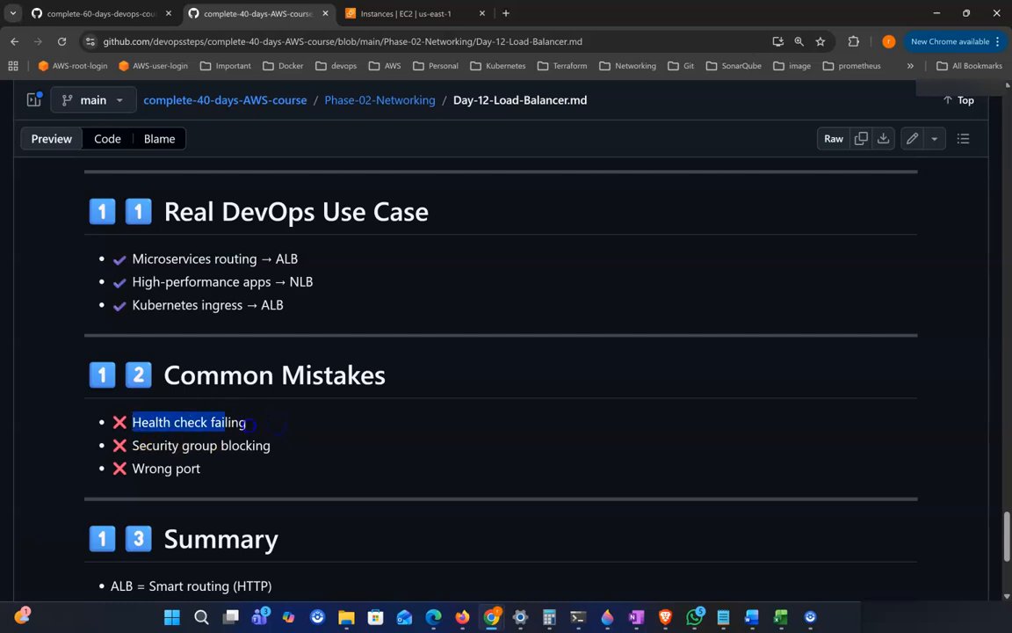
{"action": "left_click", "coordinate": [279, 428]}
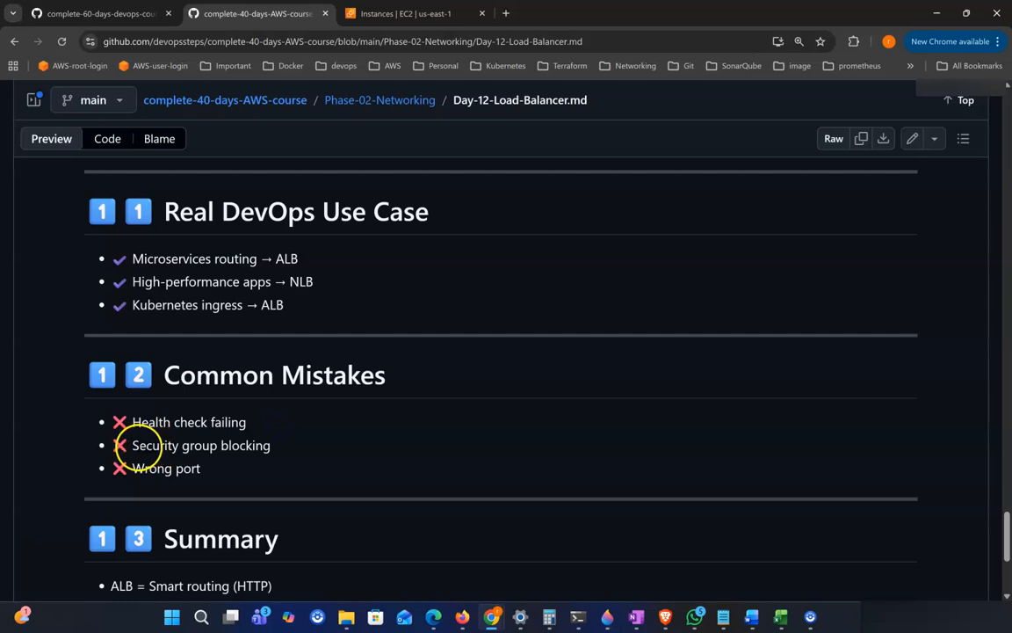
Step: Review the remaining 'Common Mistakes' items: 'Security group blocking' and 'Wrong port'
{"action": "left_click_drag", "start_coordinate": [138, 445], "coordinate": [217, 445]}
{"action": "left_click", "coordinate": [141, 422]}
{"action": "left_click_drag", "start_coordinate": [132, 422], "coordinate": [268, 427]}
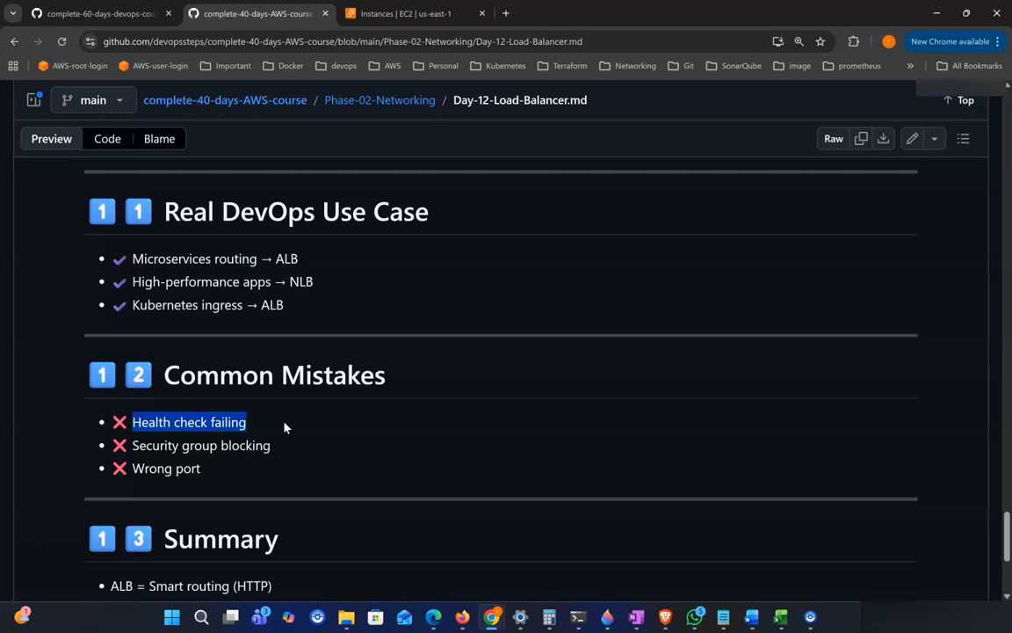
{"action": "left_click", "coordinate": [208, 429]}
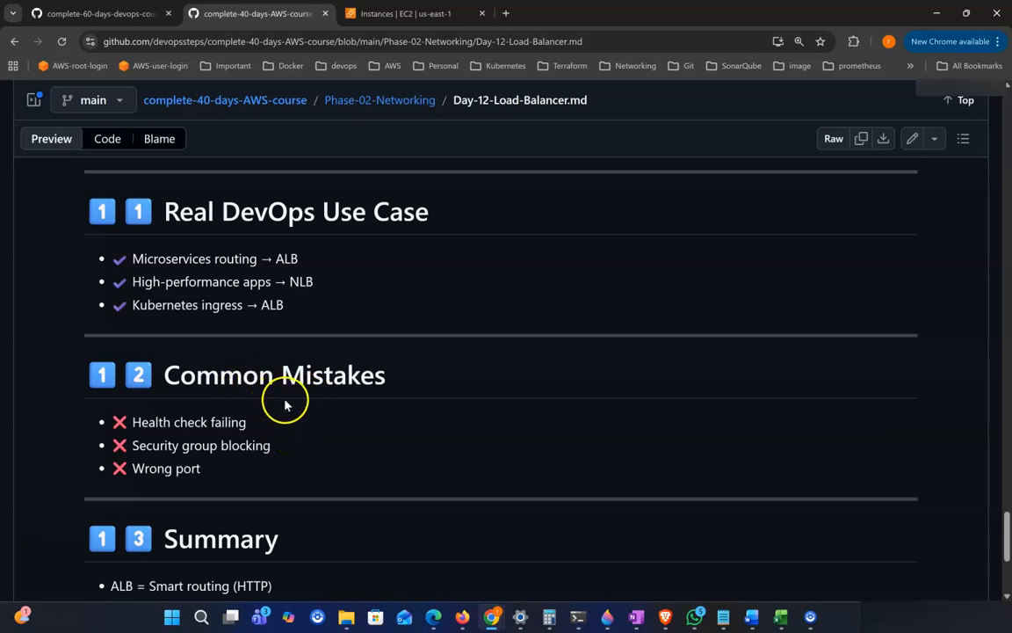
{"action": "left_click_drag", "start_coordinate": [130, 423], "coordinate": [276, 425]}
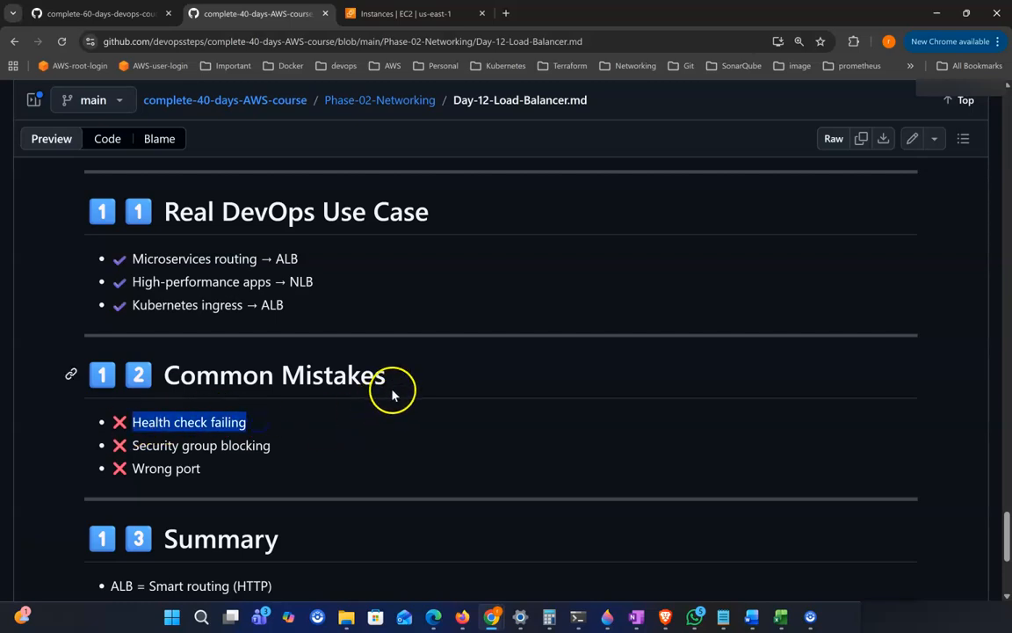
{"action": "left_click_drag", "start_coordinate": [131, 446], "coordinate": [320, 452]}
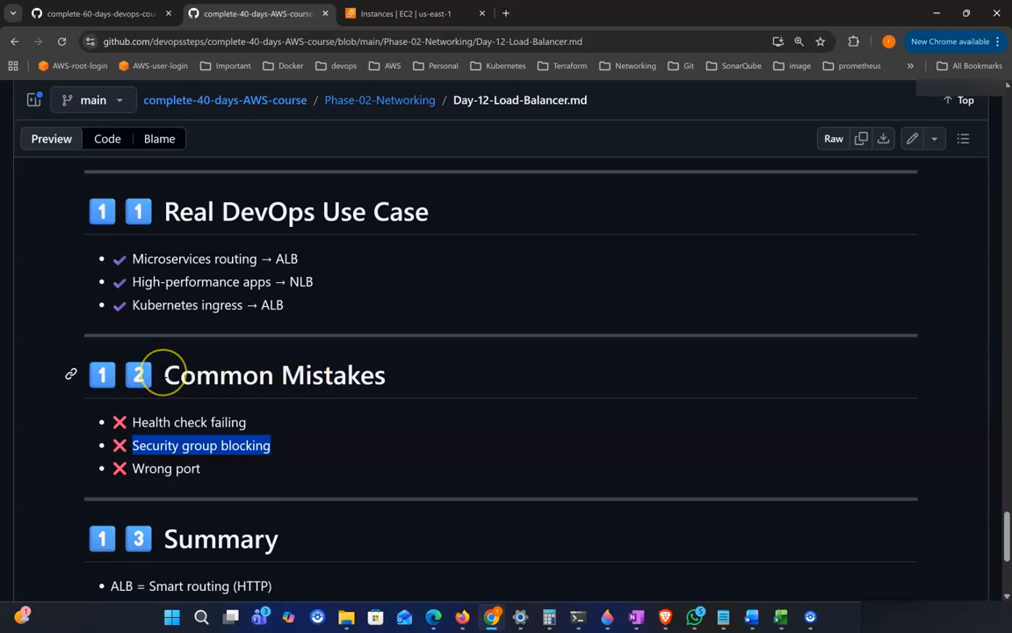
{"action": "left_click_drag", "start_coordinate": [166, 375], "coordinate": [363, 379]}
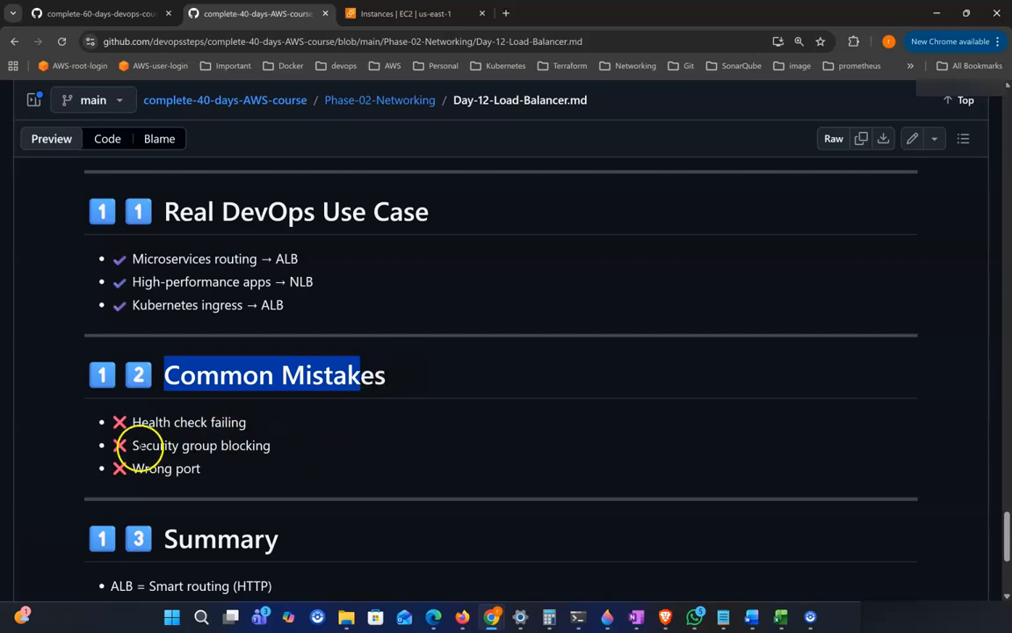
{"action": "left_click_drag", "start_coordinate": [139, 445], "coordinate": [278, 450]}
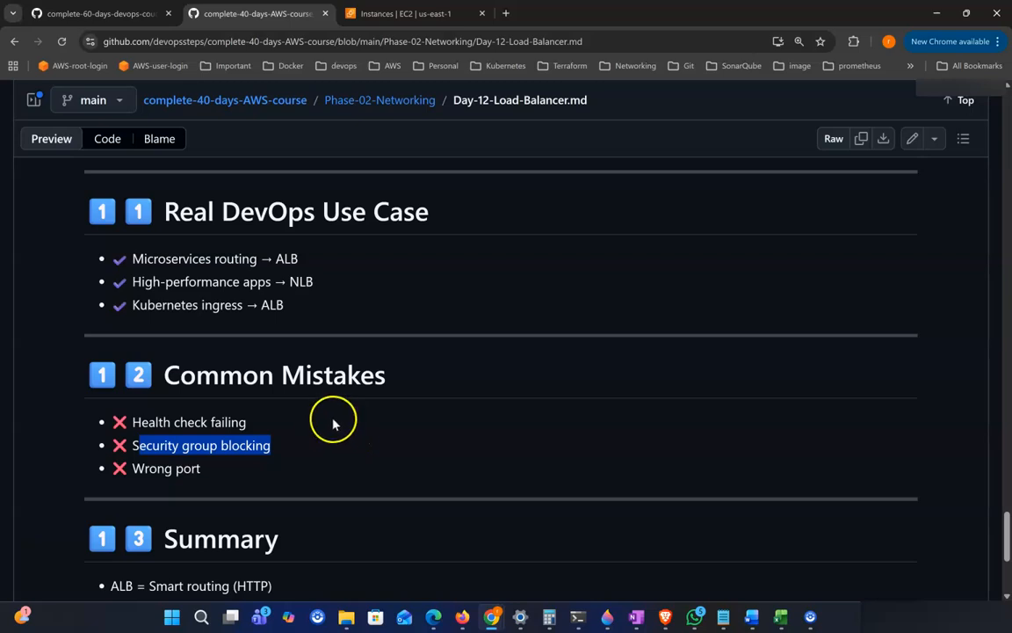
{"action": "left_click", "coordinate": [318, 396]}
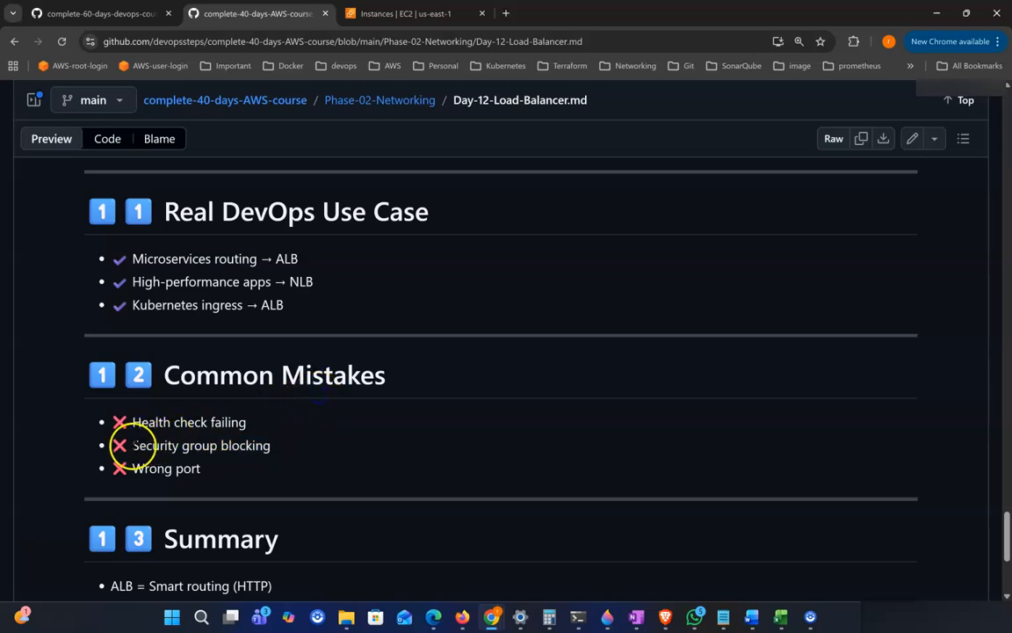
{"action": "left_click_drag", "start_coordinate": [133, 445], "coordinate": [317, 458]}
{"action": "left_click_drag", "start_coordinate": [132, 469], "coordinate": [272, 474]}
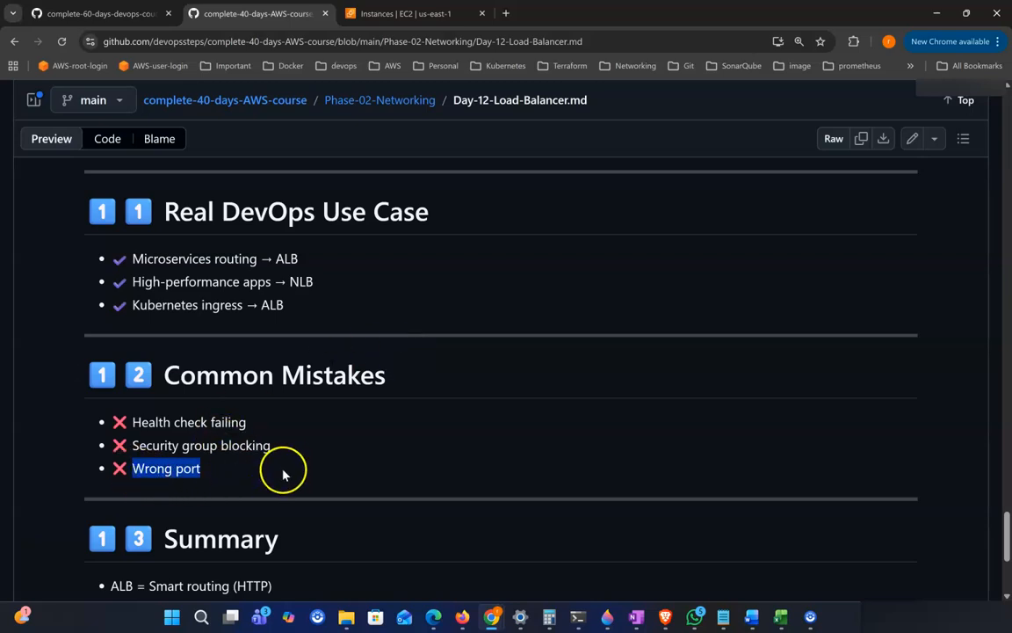
Step: Read the Summary section lines describing ALB as smart HTTP routing and NLB as high-performance TCP
{"action": "left_click_drag", "start_coordinate": [124, 427], "coordinate": [289, 474]}
{"action": "scroll", "coordinate": [288, 476], "scroll_direction": "down", "scroll_amount": 1}
{"action": "scroll", "coordinate": [264, 466], "scroll_direction": "down", "scroll_amount": 1}
{"action": "left_click_drag", "start_coordinate": [165, 424], "coordinate": [345, 436]}
{"action": "scroll", "coordinate": [220, 444], "scroll_direction": "down", "scroll_amount": 1}
{"action": "left_click_drag", "start_coordinate": [148, 457], "coordinate": [305, 461]}
{"action": "left_click_drag", "start_coordinate": [158, 480], "coordinate": [300, 484]}
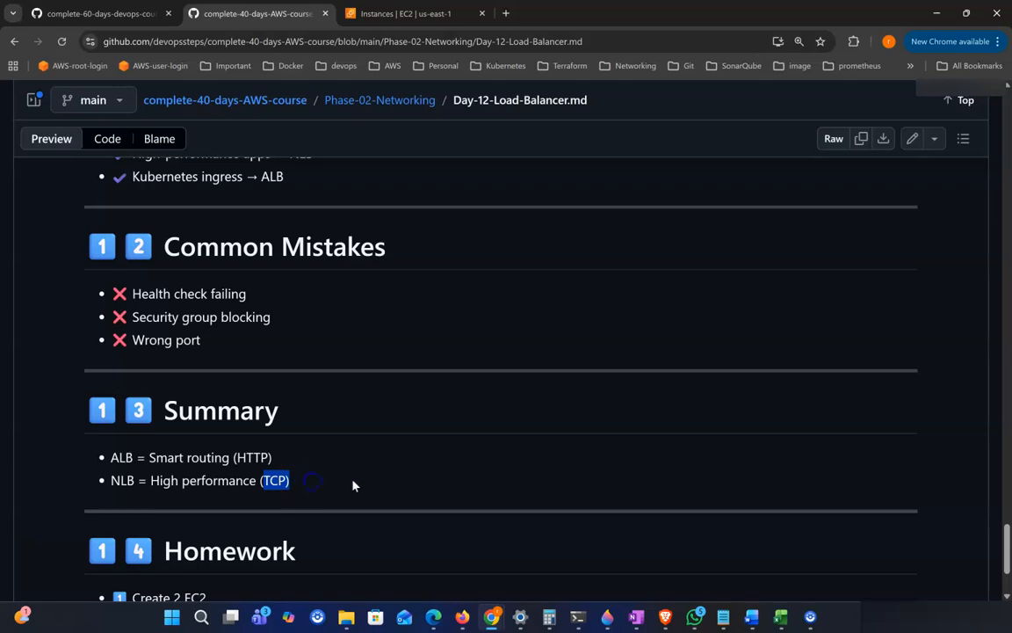
{"action": "scroll", "coordinate": [352, 482], "scroll_direction": "down", "scroll_amount": 1}
Step: Go through the Homework list: Create 2 EC2, Install nginx, Create ALB and Test load balancing
{"action": "double_click", "coordinate": [185, 479]}
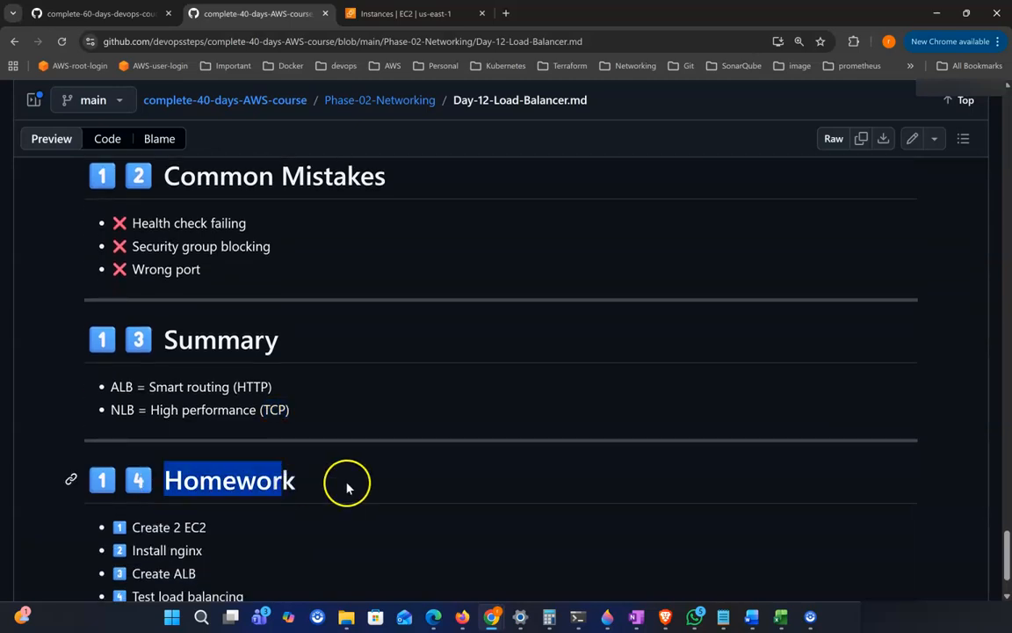
{"action": "scroll", "coordinate": [263, 489], "scroll_direction": "down", "scroll_amount": 1}
{"action": "left_click_drag", "start_coordinate": [248, 500], "coordinate": [232, 532]}
{"action": "left_click_drag", "start_coordinate": [172, 500], "coordinate": [221, 506]}
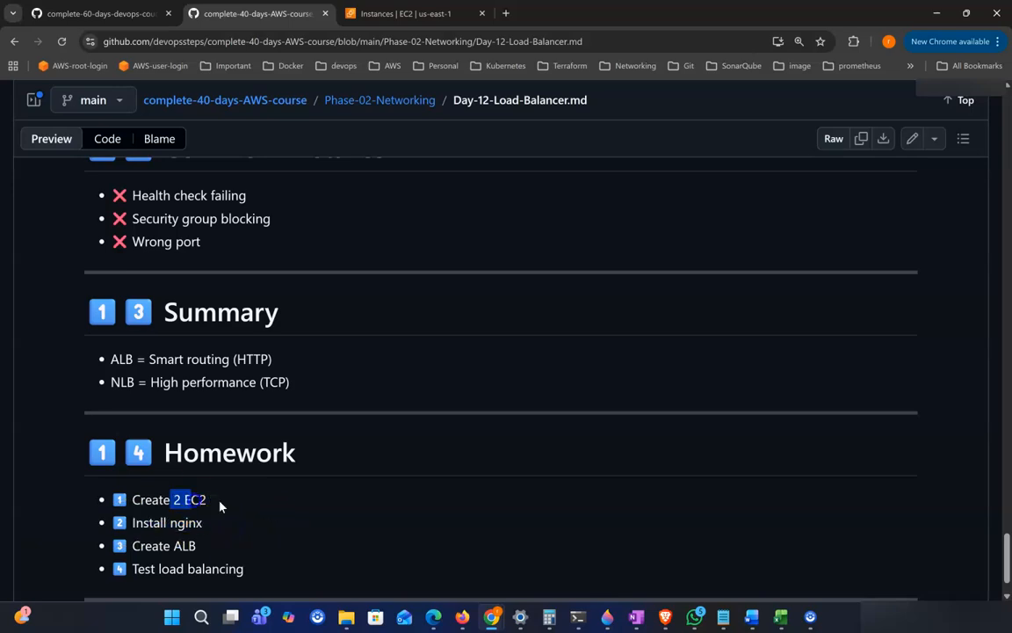
{"action": "left_click_drag", "start_coordinate": [213, 551], "coordinate": [153, 546]}
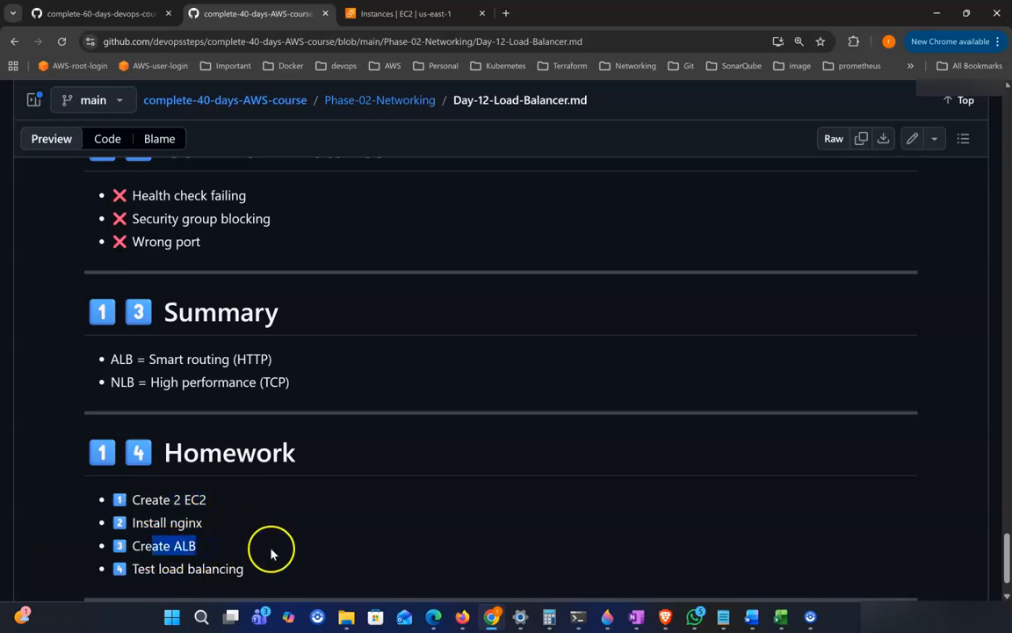
{"action": "scroll", "coordinate": [271, 549], "scroll_direction": "down", "scroll_amount": 1}
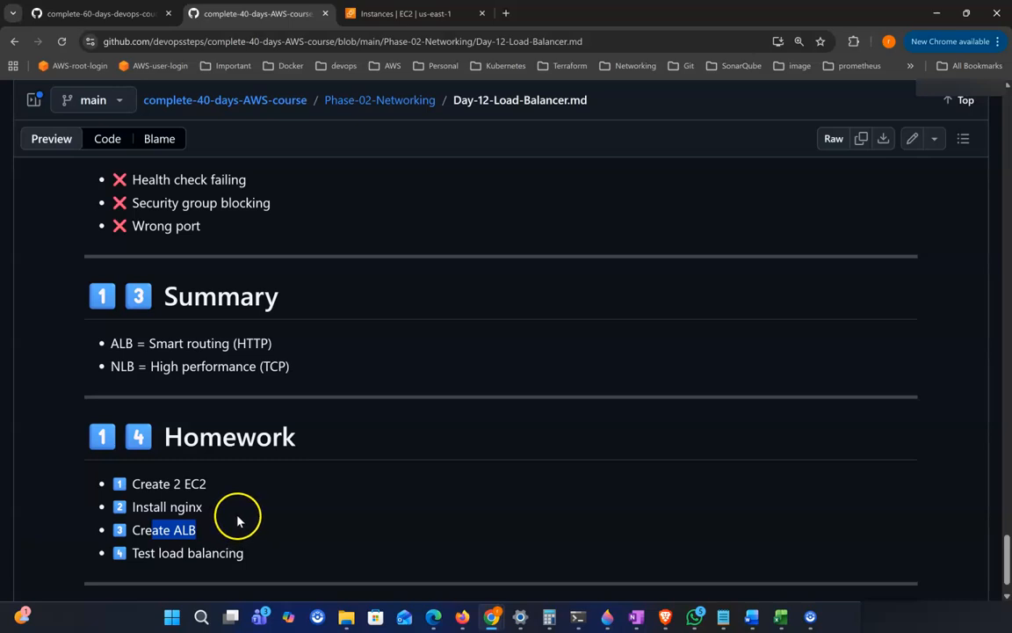
{"action": "left_click_drag", "start_coordinate": [173, 483], "coordinate": [207, 486]}
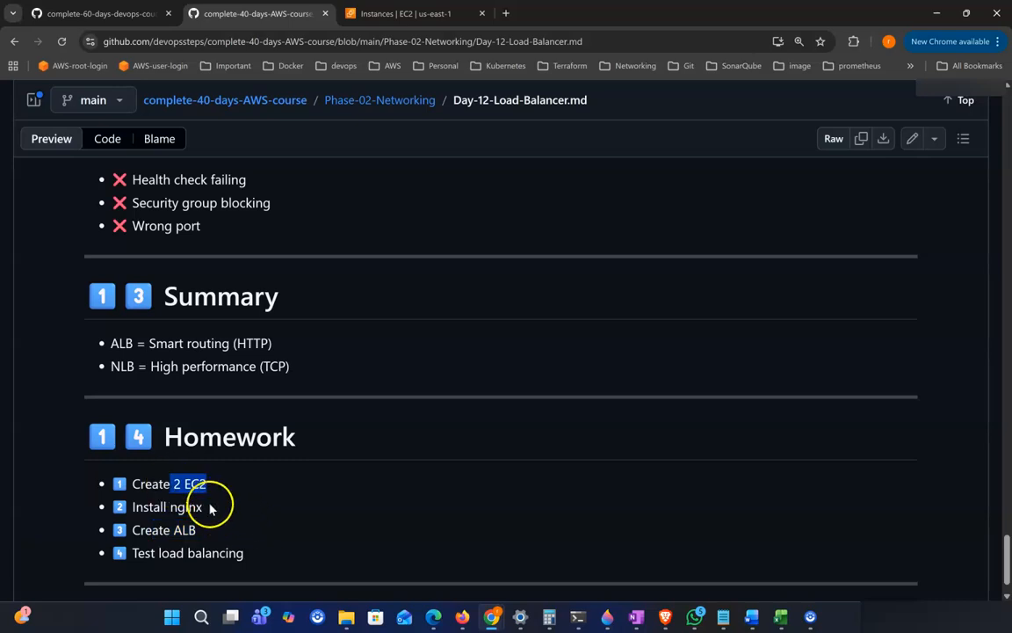
{"action": "left_click_drag", "start_coordinate": [131, 554], "coordinate": [314, 554]}
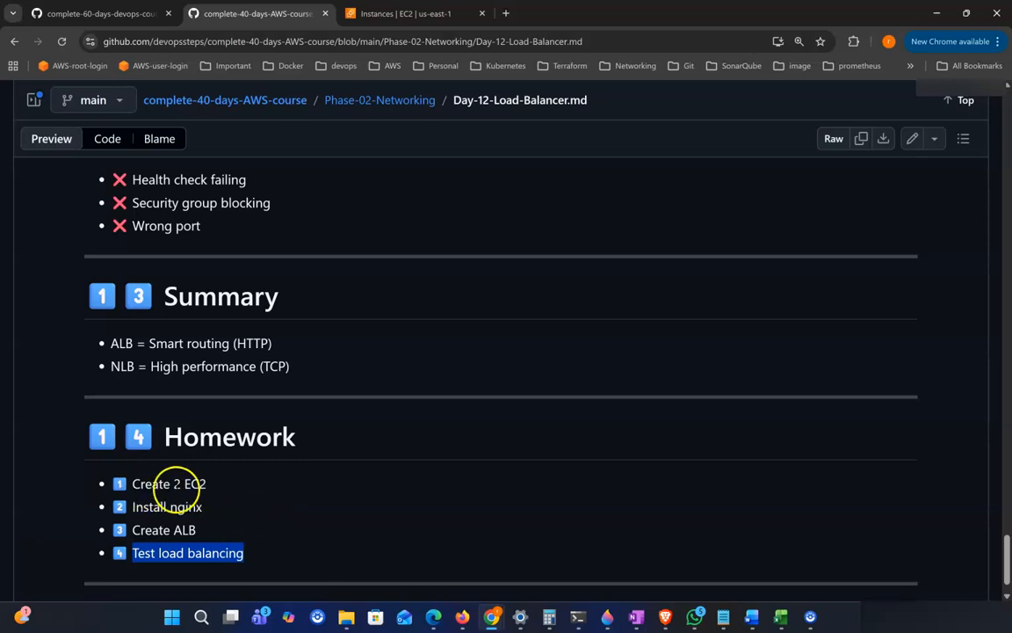
{"action": "left_click_drag", "start_coordinate": [152, 483], "coordinate": [241, 491]}
Step: Return to the EC2 console, start launching a new instance and name it a1
{"action": "scroll", "coordinate": [358, 488], "scroll_direction": "up", "scroll_amount": 20}
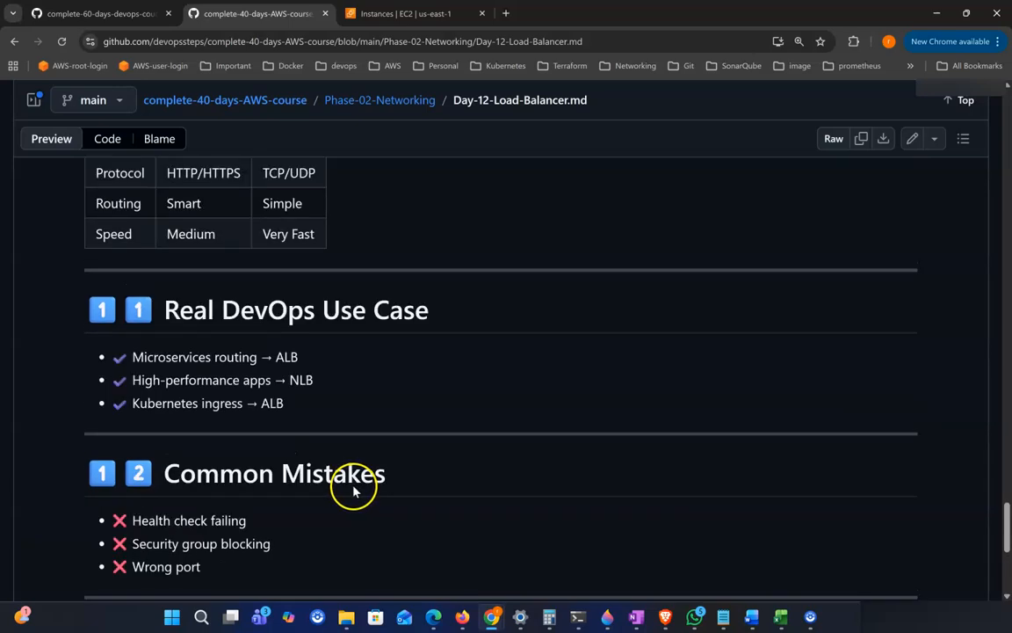
{"action": "scroll", "coordinate": [352, 486], "scroll_direction": "up", "scroll_amount": 12}
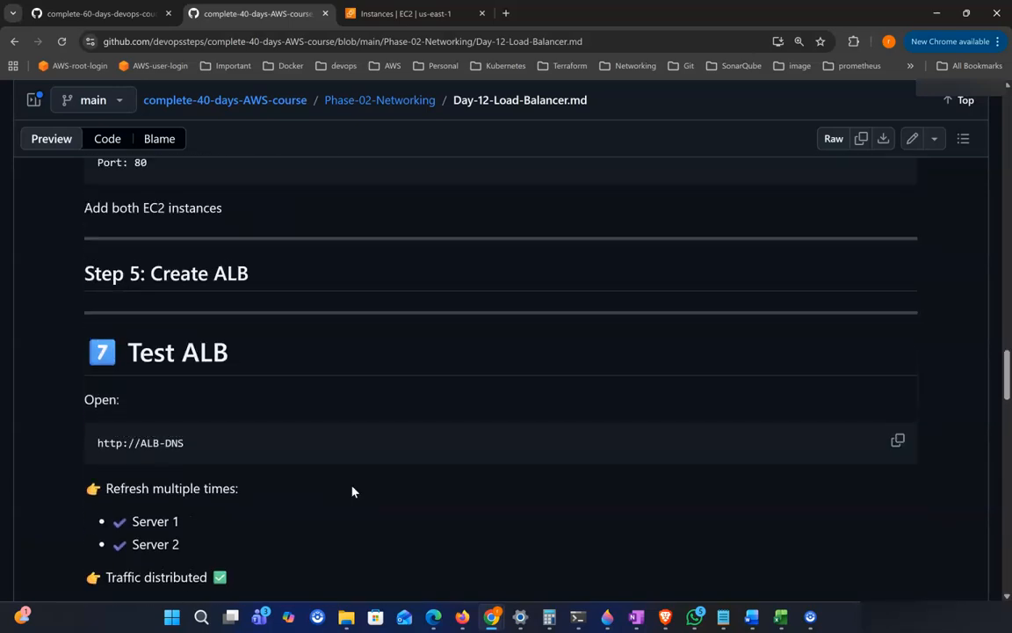
{"action": "scroll", "coordinate": [369, 466], "scroll_direction": "up", "scroll_amount": 10}
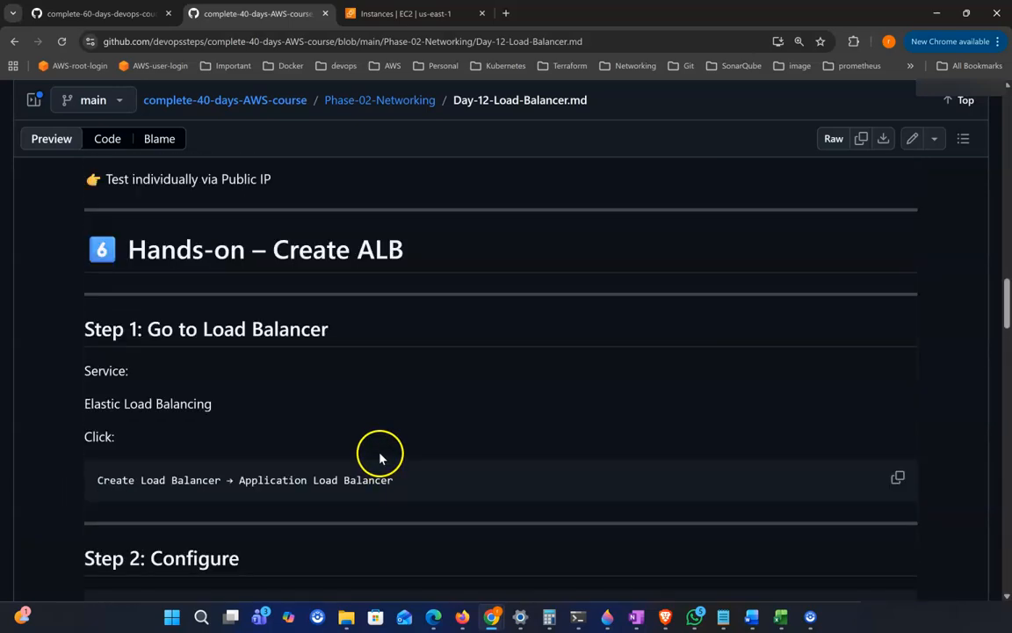
{"action": "scroll", "coordinate": [392, 432], "scroll_direction": "up", "scroll_amount": 5}
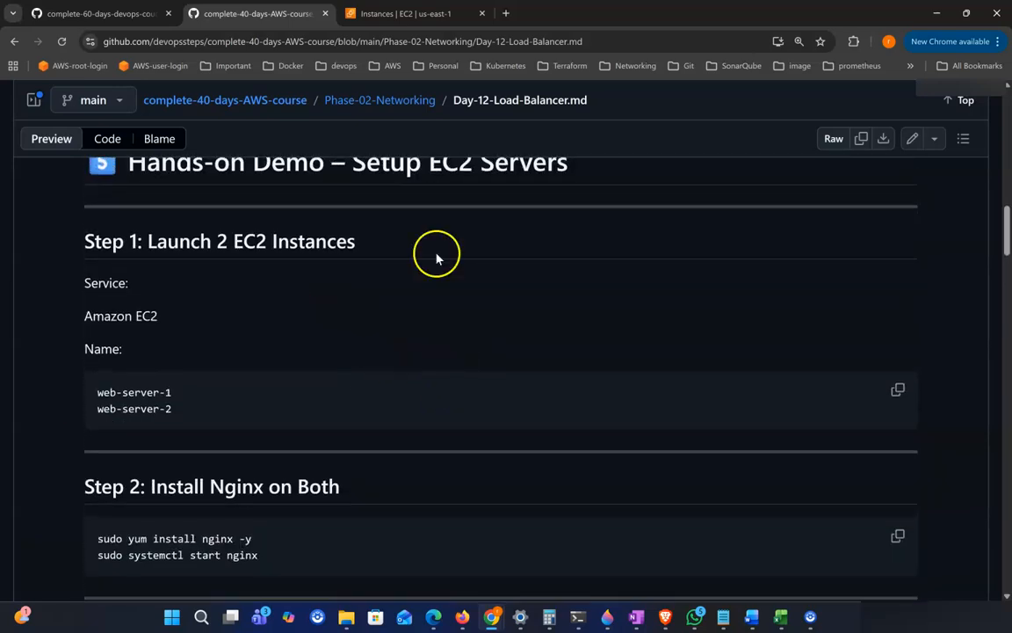
{"action": "left_click", "coordinate": [413, 13]}
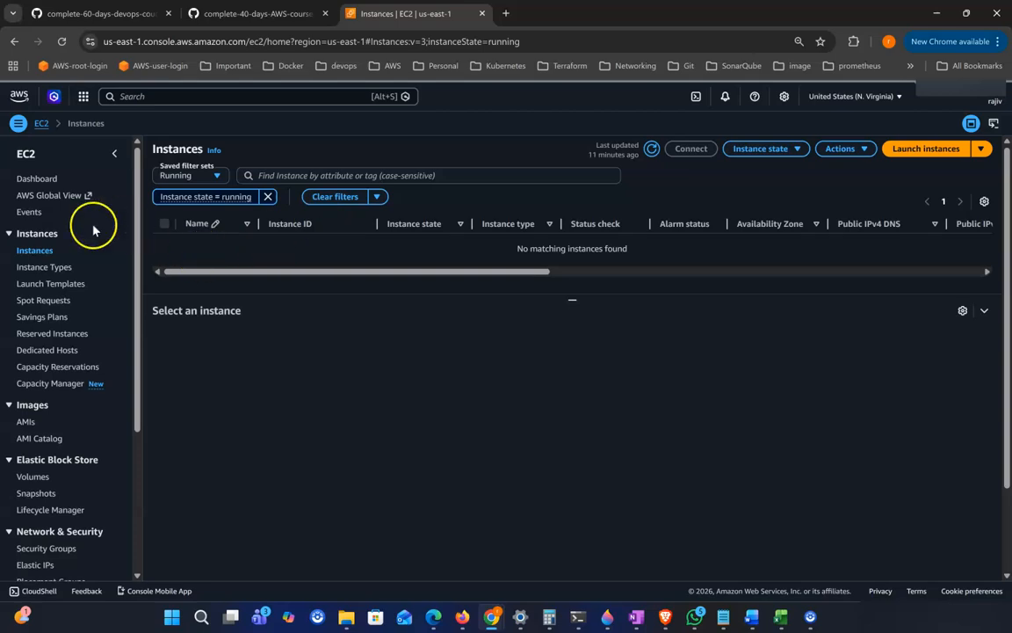
{"action": "left_click", "coordinate": [962, 151]}
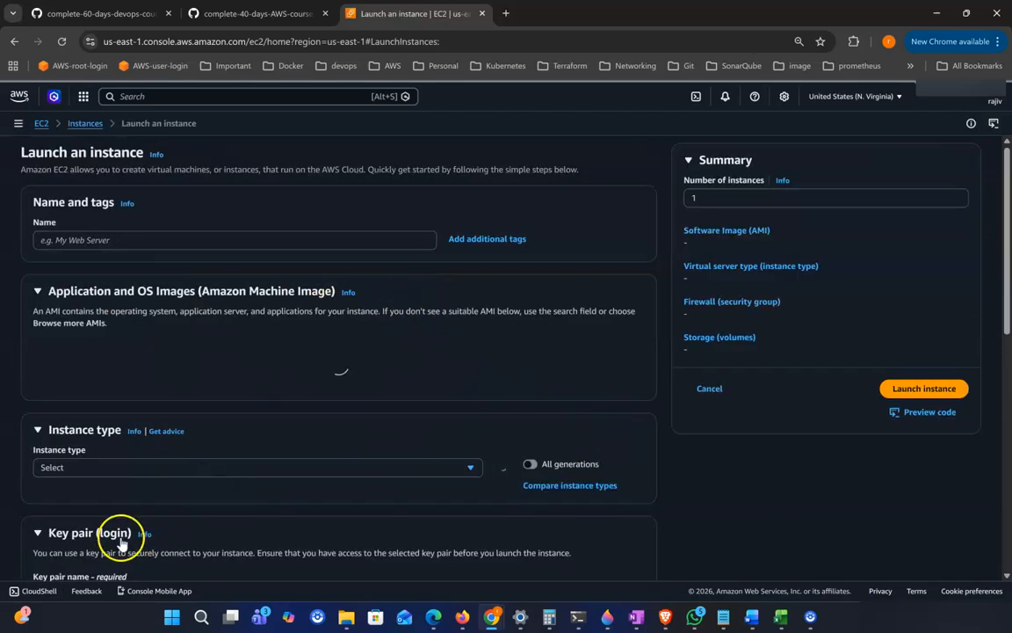
{"action": "left_click", "coordinate": [163, 238]}
{"action": "type", "text": "a1"}
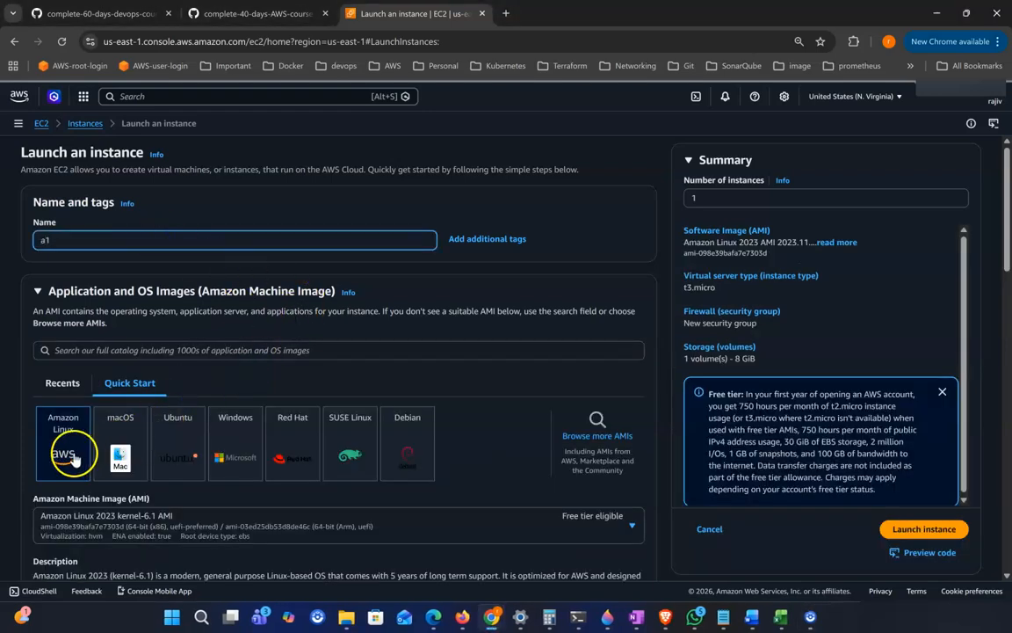
Step: Set the instance type to t2.micro
{"action": "scroll", "coordinate": [71, 454], "scroll_direction": "down", "scroll_amount": 4}
{"action": "scroll", "coordinate": [110, 402], "scroll_direction": "down", "scroll_amount": 4}
{"action": "scroll", "coordinate": [112, 431], "scroll_direction": "down", "scroll_amount": 2}
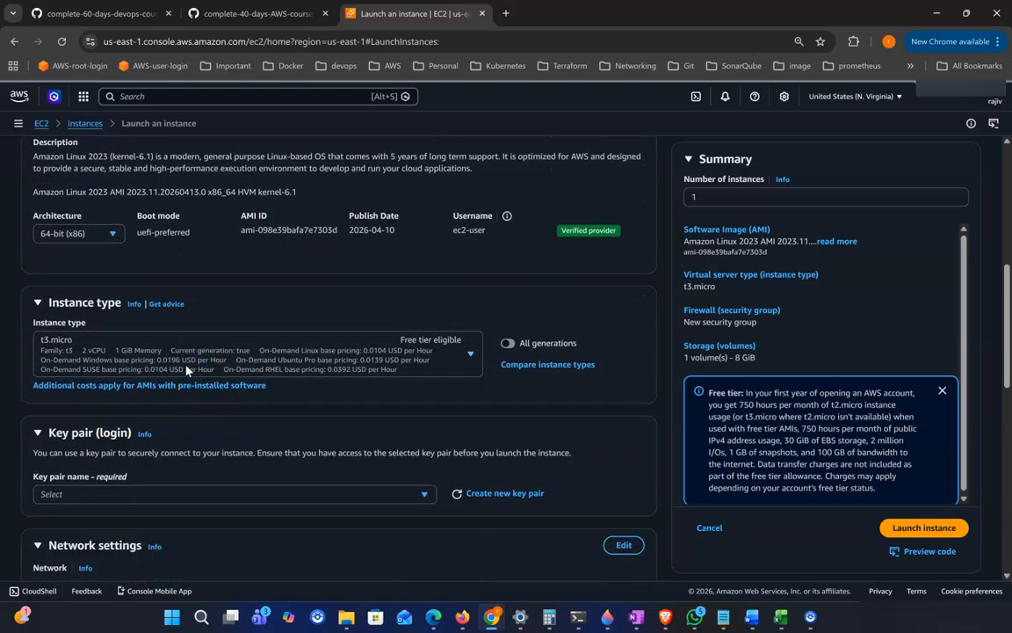
{"action": "left_click", "coordinate": [186, 368]}
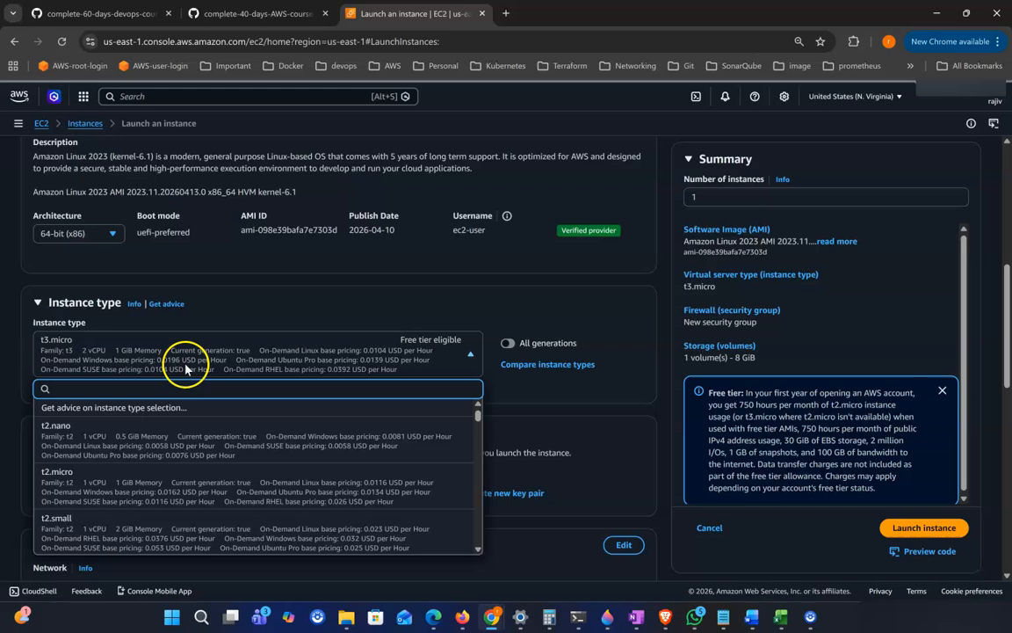
{"action": "left_click", "coordinate": [158, 487]}
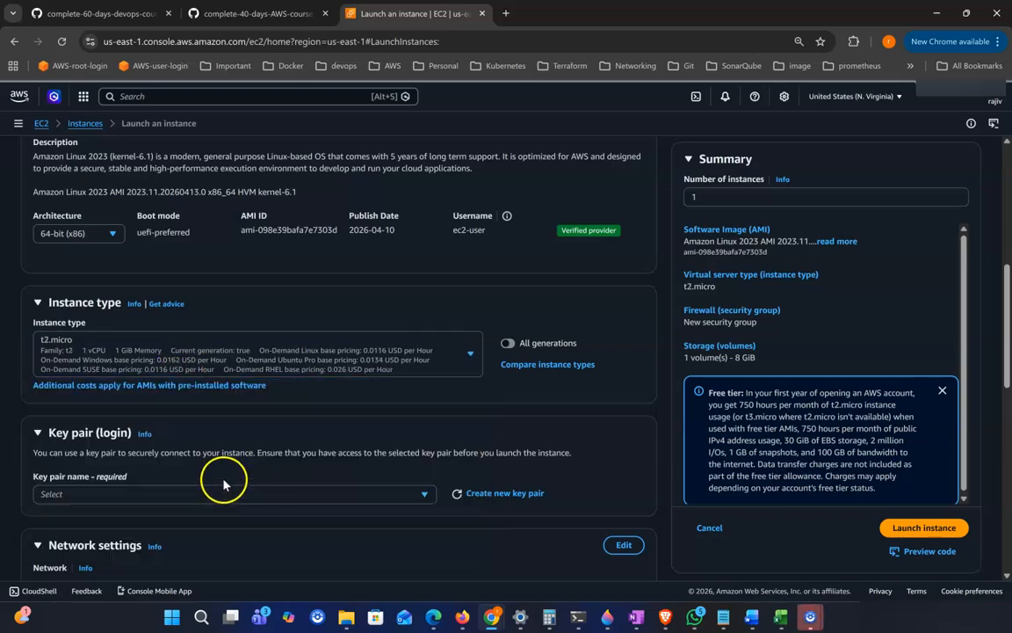
Step: Select the youtube-245 key pair for the instance
{"action": "scroll", "coordinate": [138, 427], "scroll_direction": "down", "scroll_amount": 3}
{"action": "left_click", "coordinate": [118, 359]}
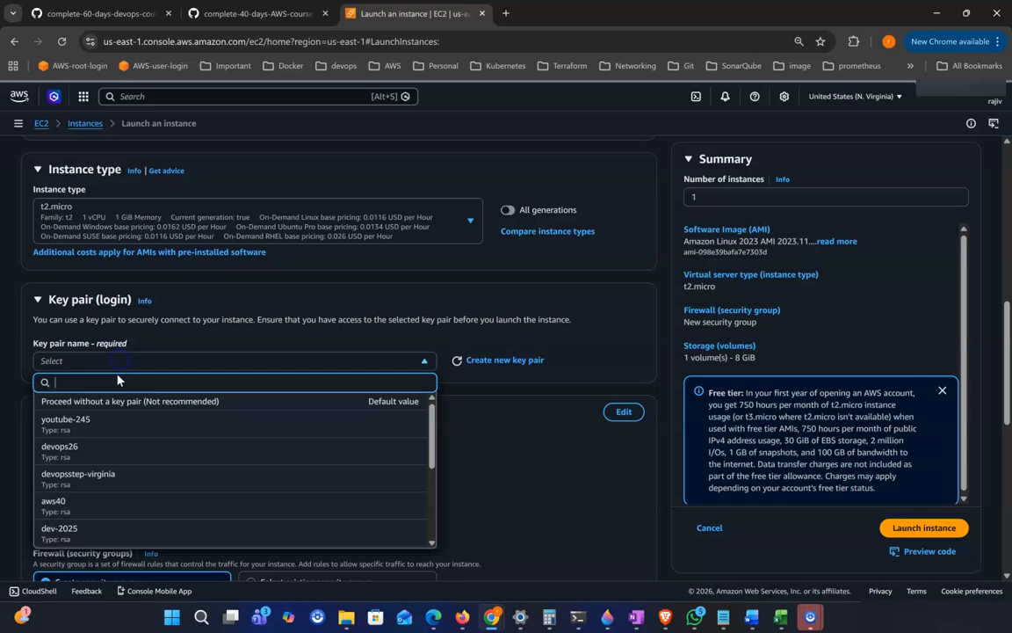
{"action": "left_click", "coordinate": [131, 427]}
Step: Use an existing security group and pick allow-allip
{"action": "scroll", "coordinate": [402, 365], "scroll_direction": "down", "scroll_amount": 3}
{"action": "scroll", "coordinate": [307, 421], "scroll_direction": "down", "scroll_amount": 1}
{"action": "left_click", "coordinate": [303, 417]}
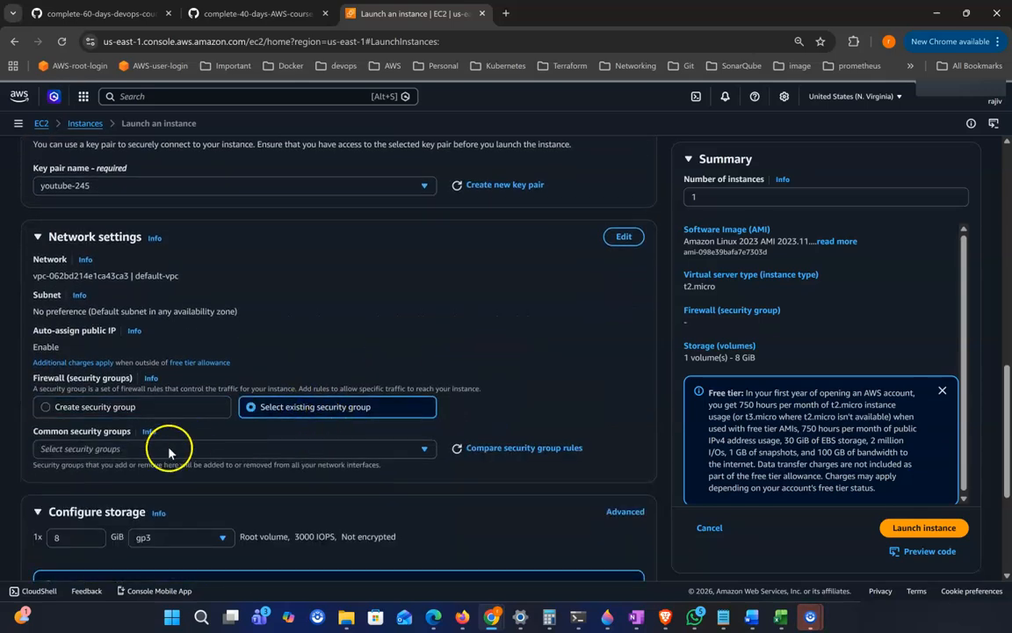
{"action": "scroll", "coordinate": [106, 413], "scroll_direction": "down", "scroll_amount": 1}
{"action": "left_click", "coordinate": [109, 409]}
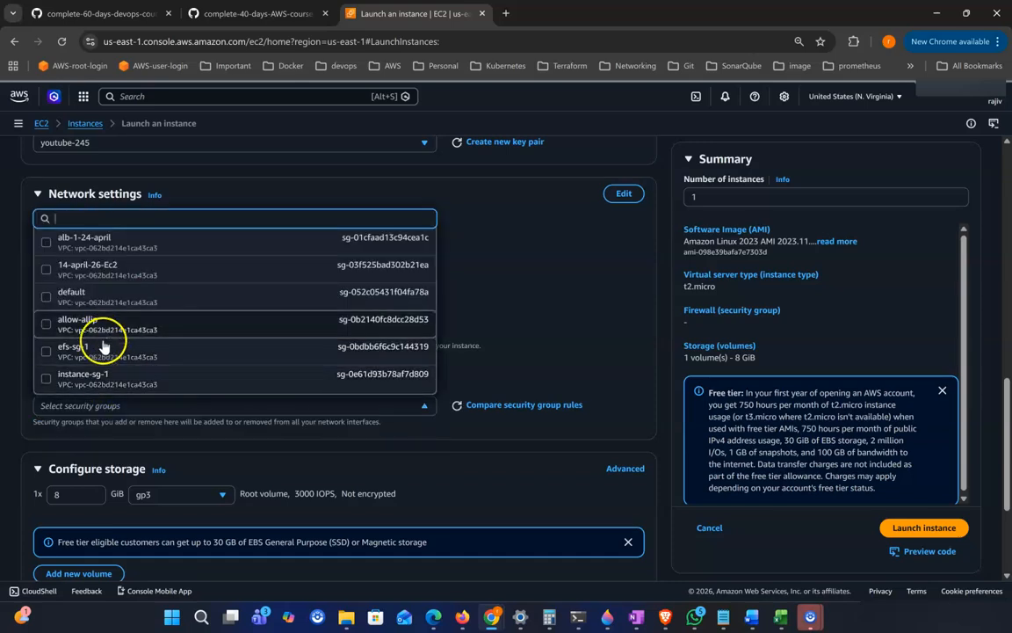
{"action": "left_click", "coordinate": [244, 339]}
Step: Expand Advanced details and start the user data script with #!/bin/bash and sudo yum update -y
{"action": "scroll", "coordinate": [328, 364], "scroll_direction": "down", "scroll_amount": 3}
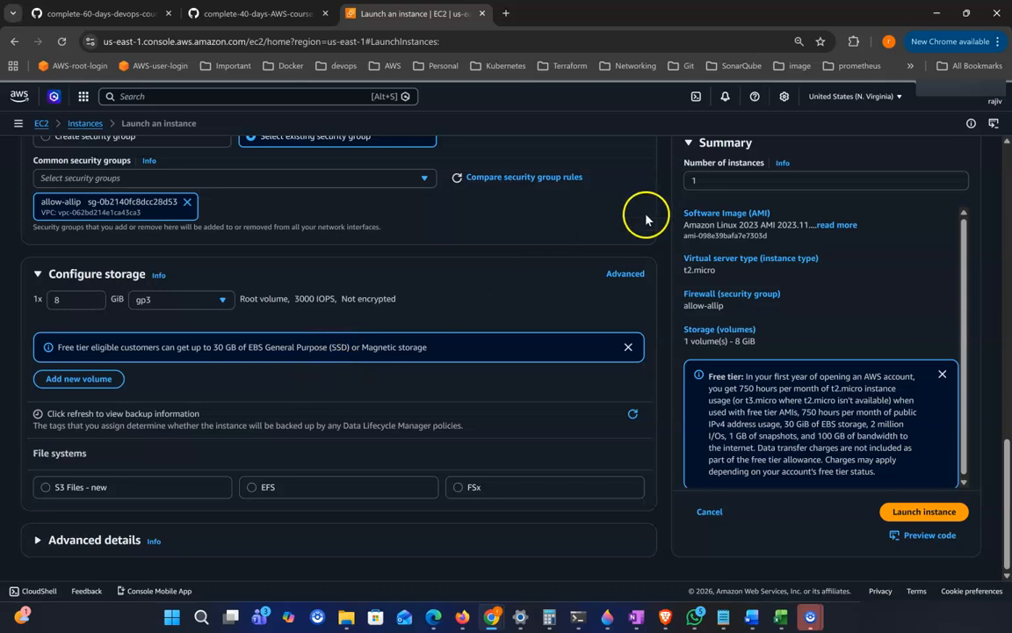
{"action": "left_click", "coordinate": [108, 542]}
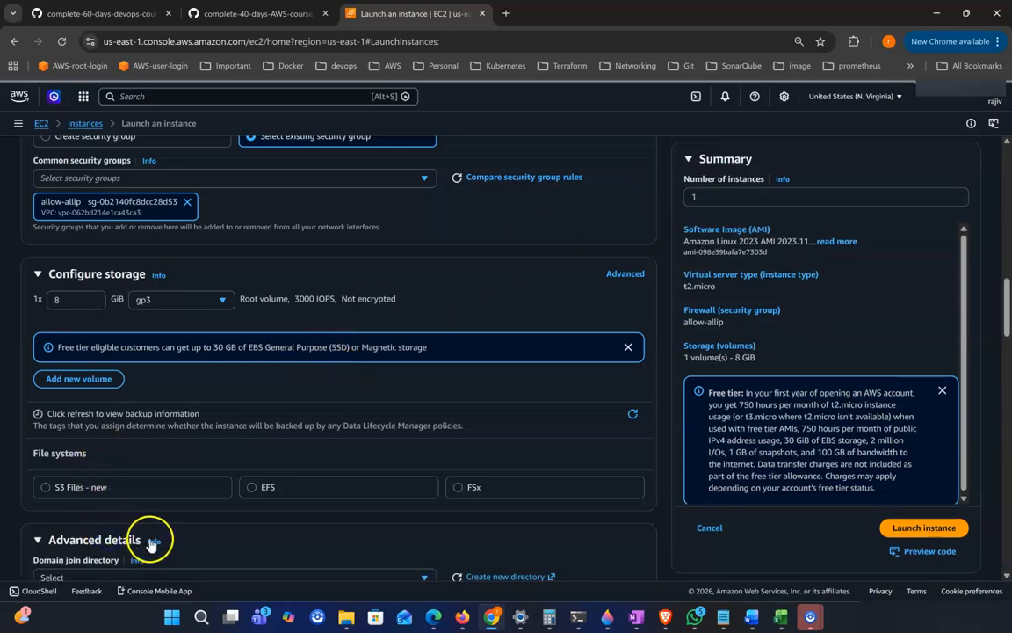
{"action": "scroll", "coordinate": [282, 463], "scroll_direction": "down", "scroll_amount": 15}
{"action": "scroll", "coordinate": [283, 472], "scroll_direction": "down", "scroll_amount": 5}
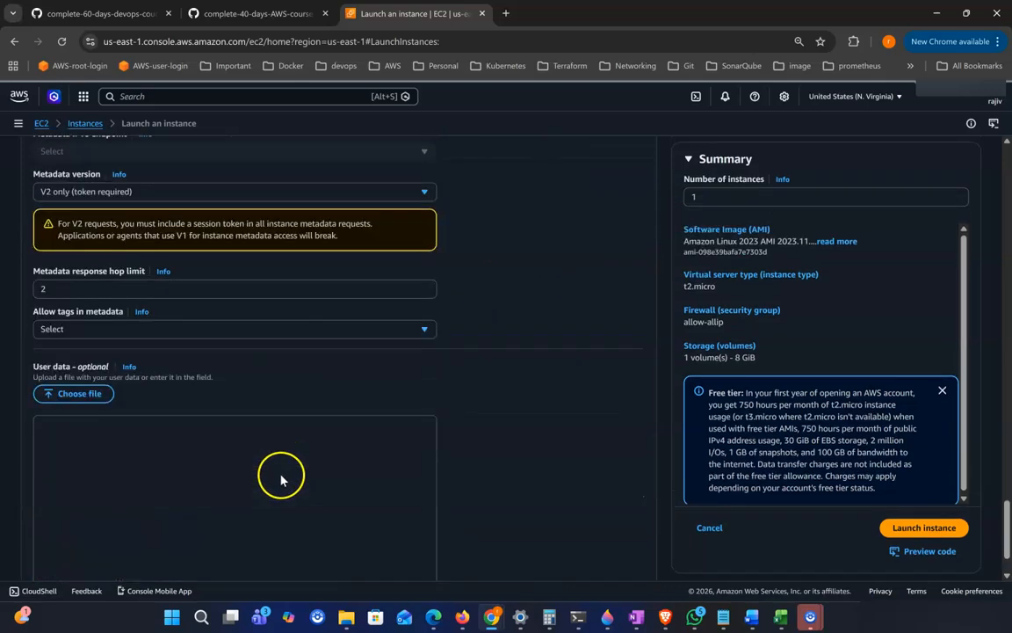
{"action": "left_click", "coordinate": [173, 392]}
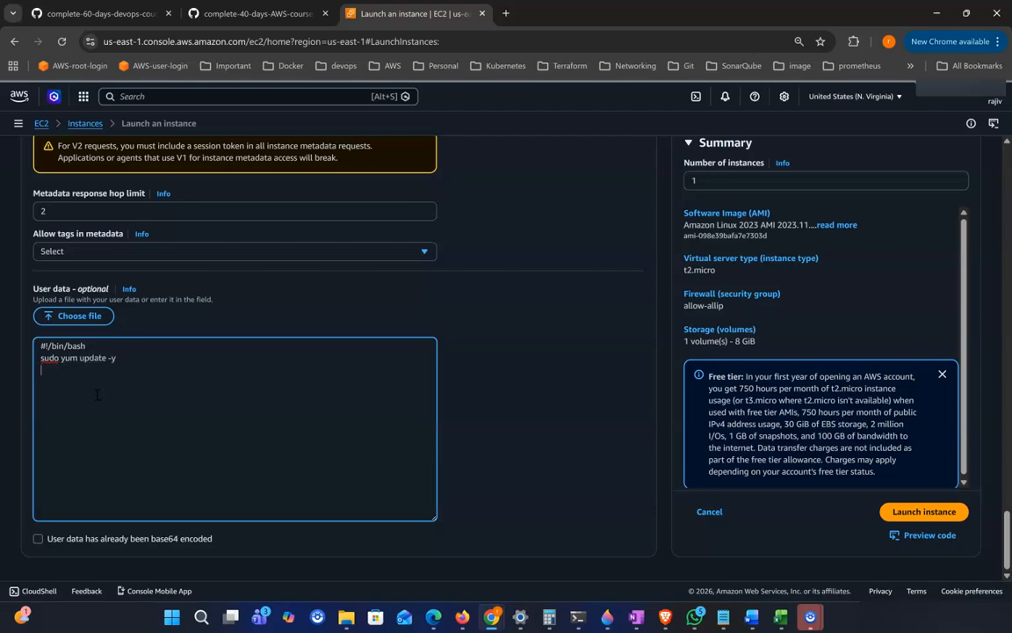
Step: Copy the nginx install and start commands from the course notes and paste them into the user data
{"action": "left_click", "coordinate": [237, 15]}
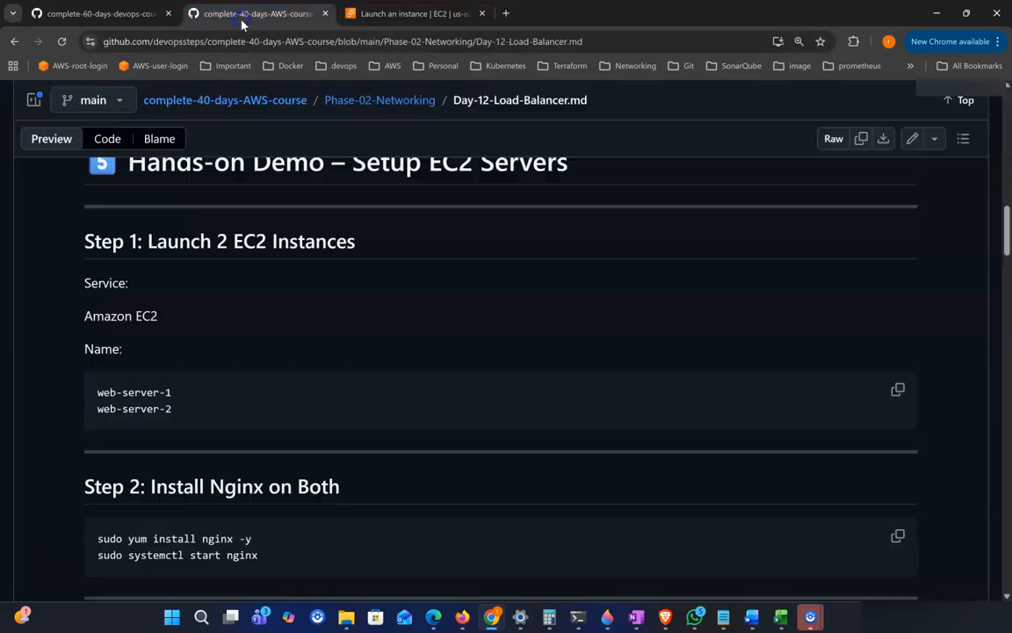
{"action": "scroll", "coordinate": [361, 411], "scroll_direction": "down", "scroll_amount": 3}
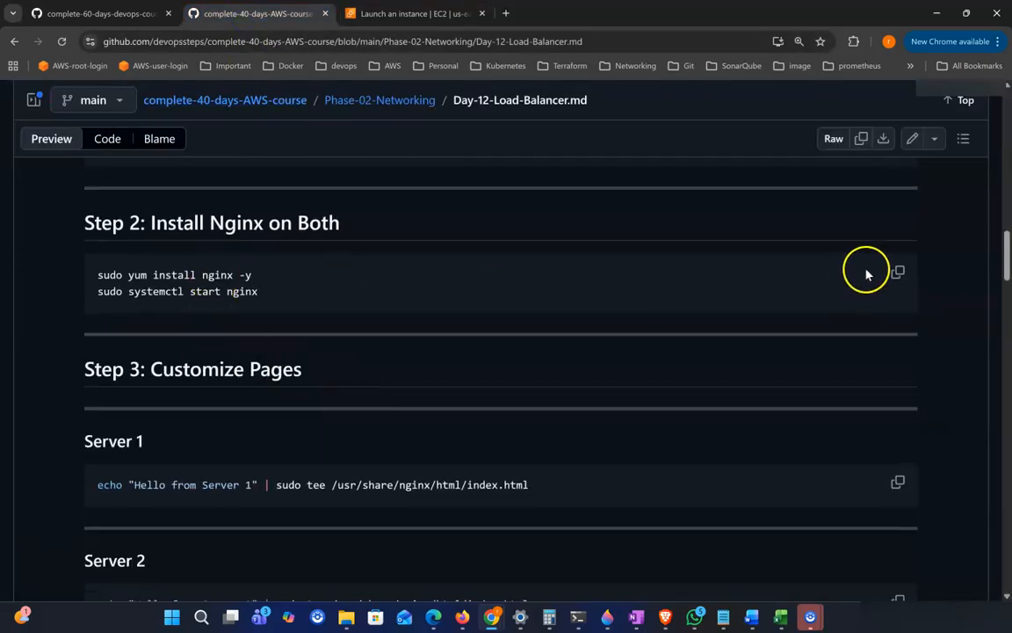
{"action": "left_click", "coordinate": [897, 272]}
{"action": "left_click", "coordinate": [398, 13]}
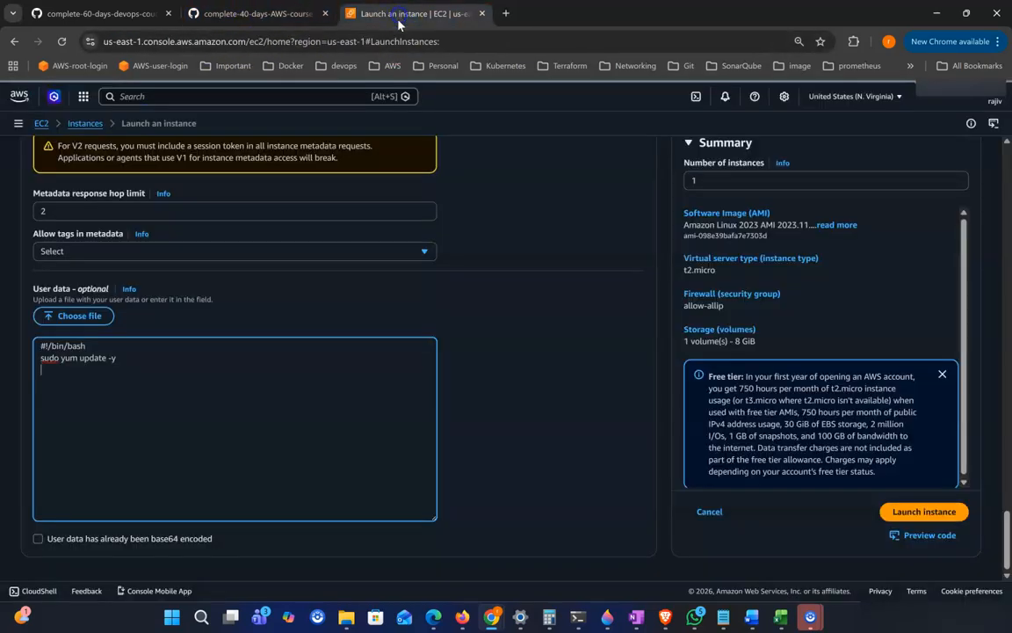
{"action": "key", "text": "ctrl+v"}
{"action": "left_click", "coordinate": [120, 375]}
{"action": "left_click_drag", "start_coordinate": [141, 382], "coordinate": [24, 389]}
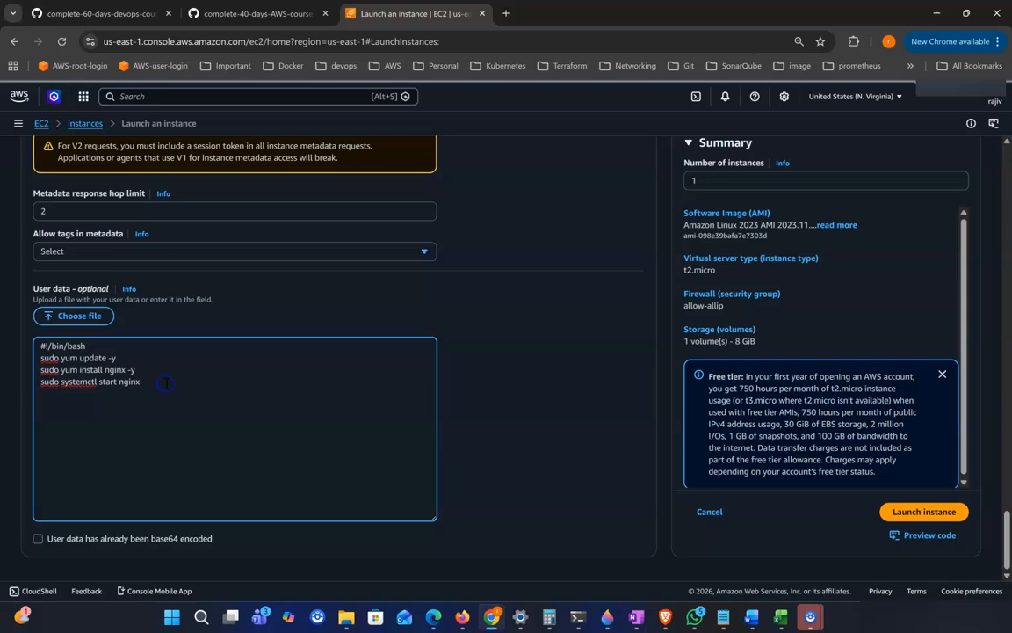
Step: Copy the 'Hello from Server 1' index.html echo command from the notes and append it to the user data
{"action": "left_click", "coordinate": [268, 14]}
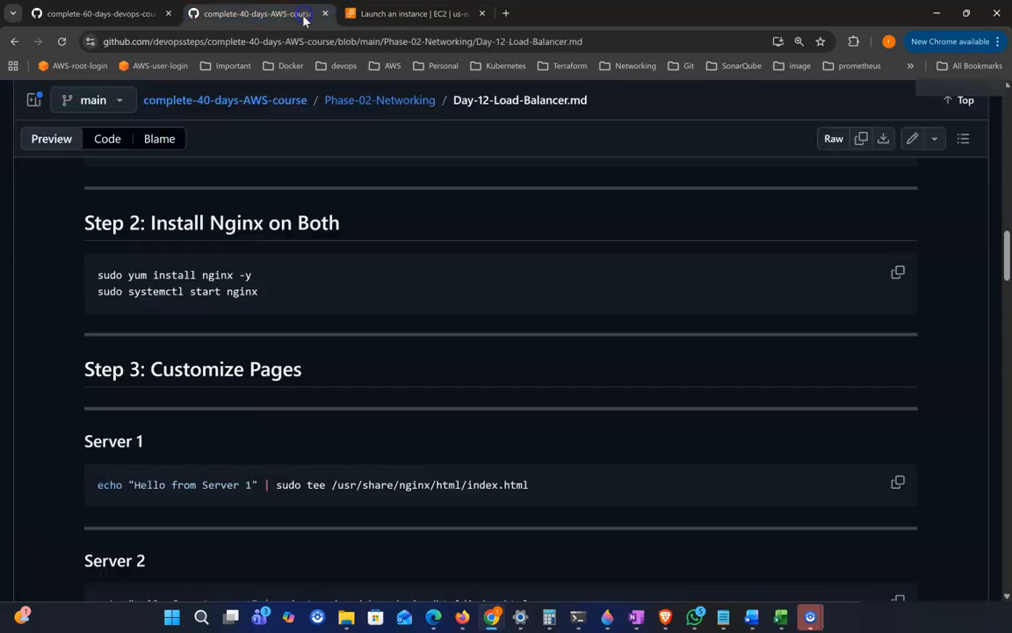
{"action": "left_click", "coordinate": [898, 483]}
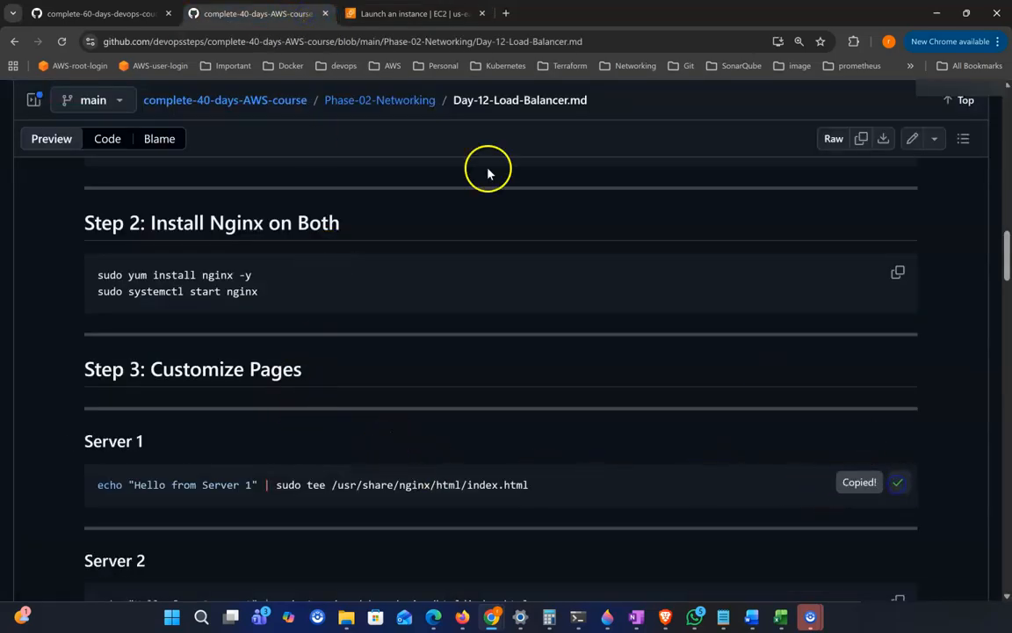
{"action": "left_click", "coordinate": [368, 14]}
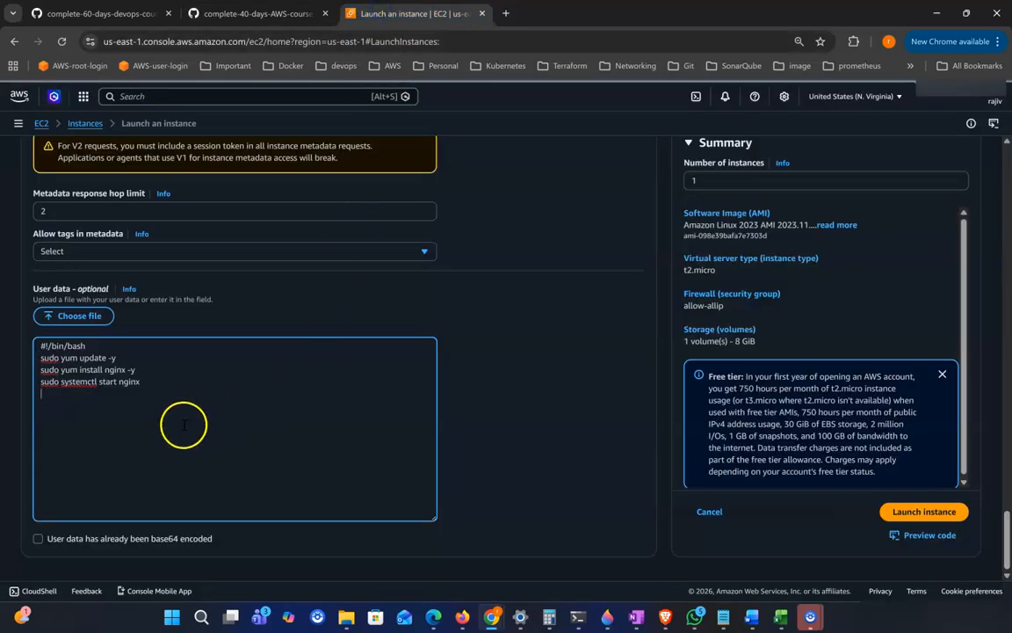
{"action": "key", "text": "ctrl+v"}
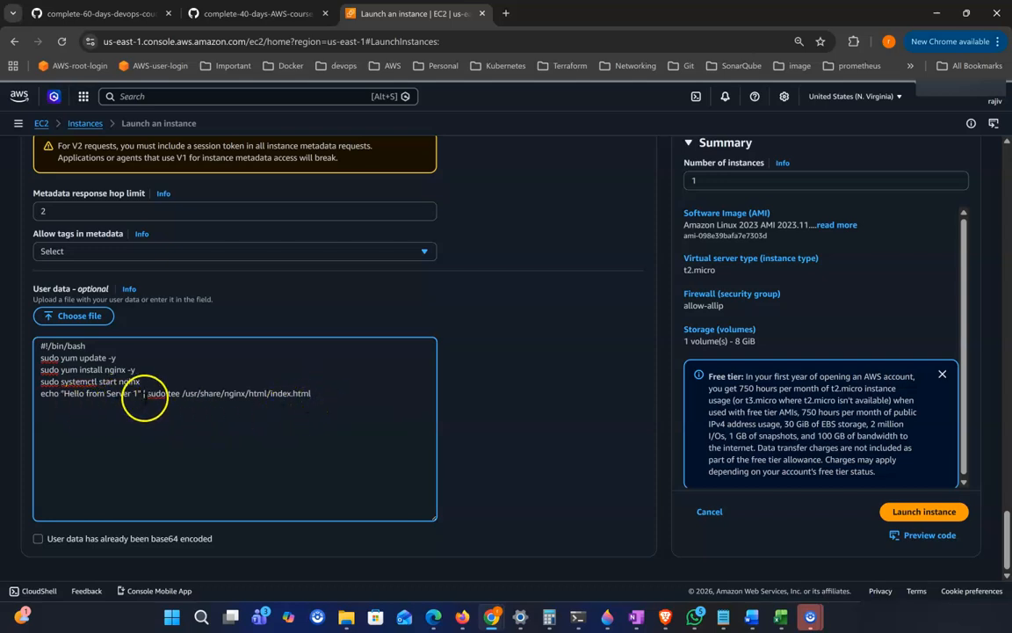
Step: Set the number of instances to 2, launch them and open the instances list
{"action": "left_click", "coordinate": [694, 181]}
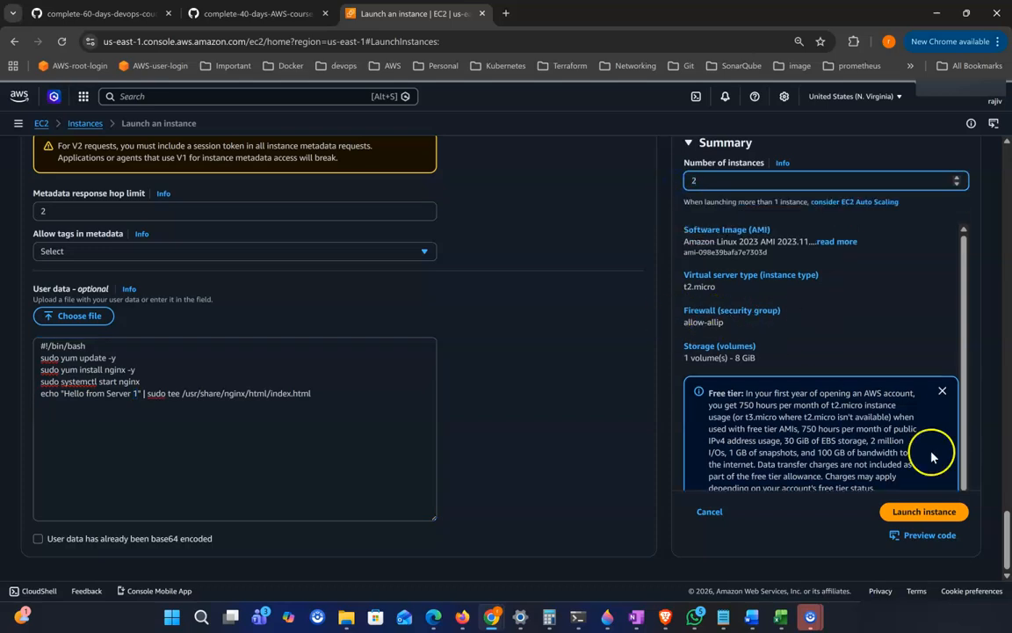
{"action": "left_click", "coordinate": [943, 517]}
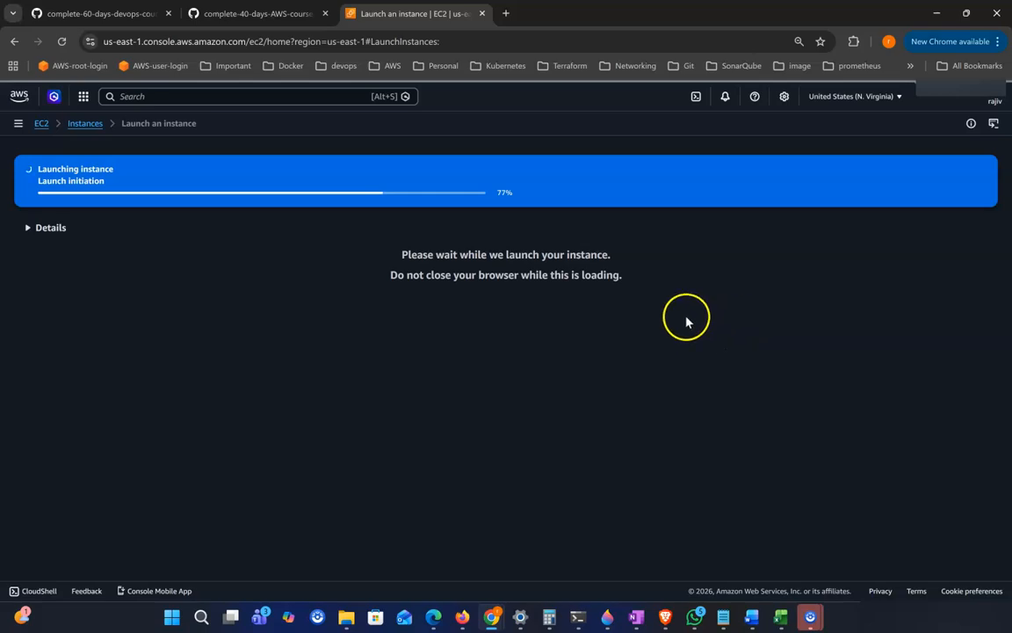
{"action": "scroll", "coordinate": [847, 388], "scroll_direction": "down", "scroll_amount": 2}
{"action": "left_click", "coordinate": [942, 555]}
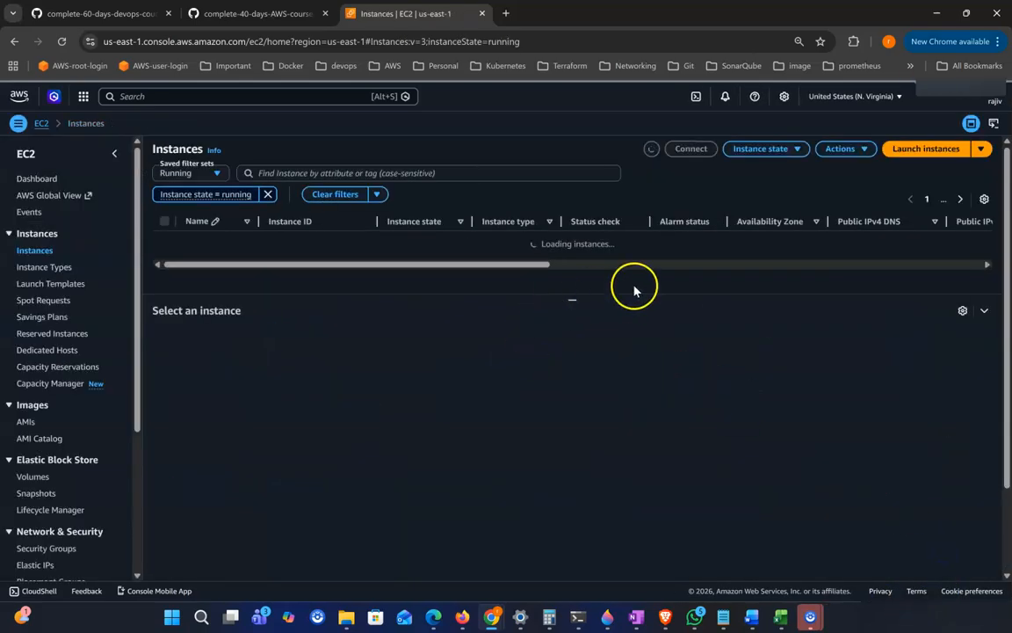
Step: Refresh the instances list and clear the 'Instance state = running' filter
{"action": "left_click", "coordinate": [652, 151]}
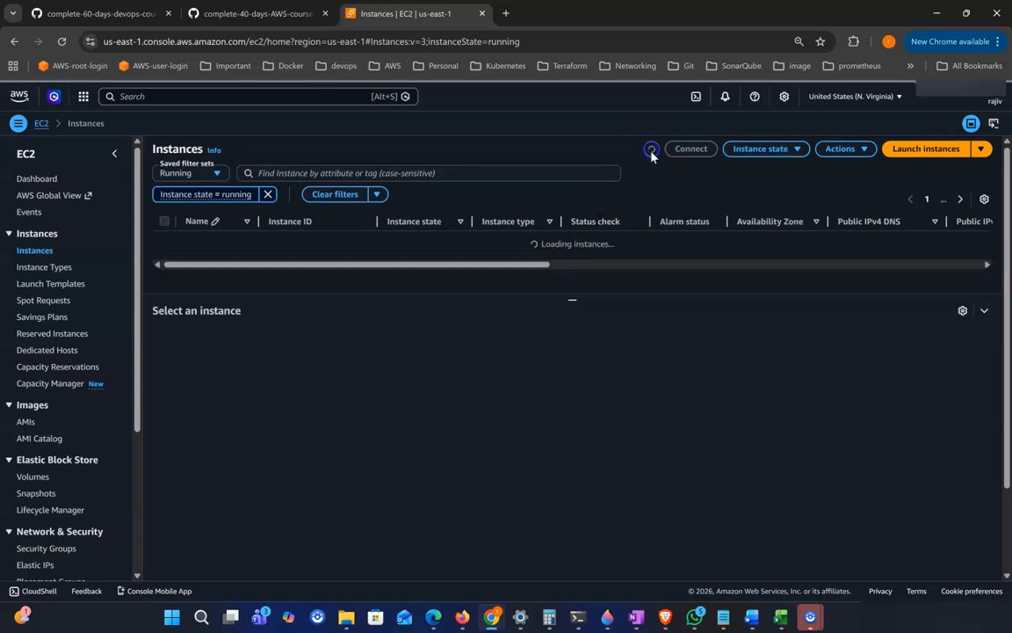
{"action": "left_click", "coordinate": [651, 149]}
{"action": "left_click", "coordinate": [653, 150]}
{"action": "left_click", "coordinate": [653, 151]}
{"action": "left_click", "coordinate": [653, 150]}
{"action": "left_click", "coordinate": [653, 150]}
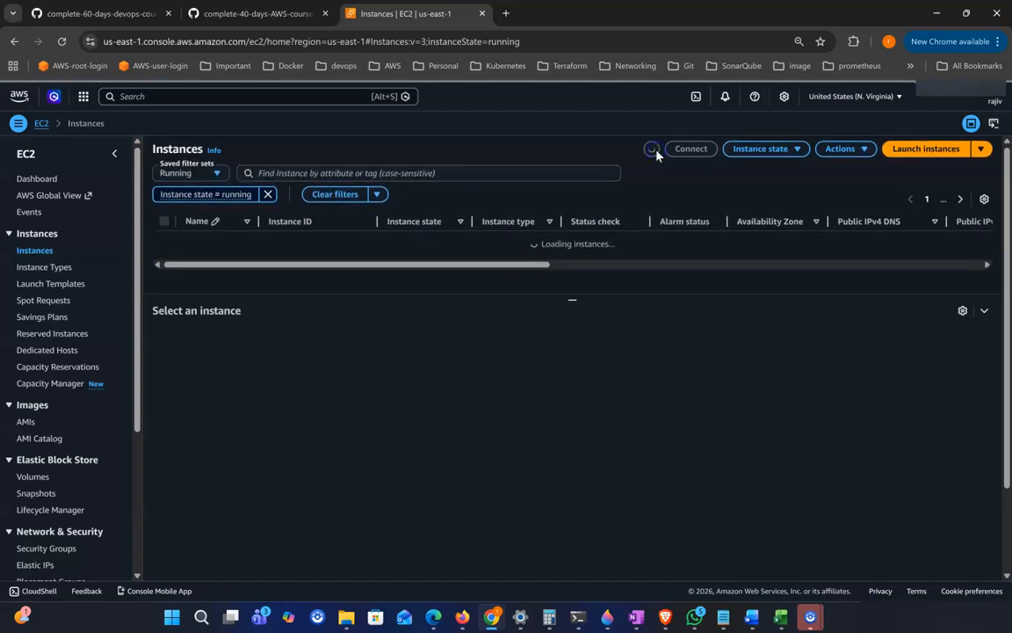
{"action": "left_click", "coordinate": [268, 198]}
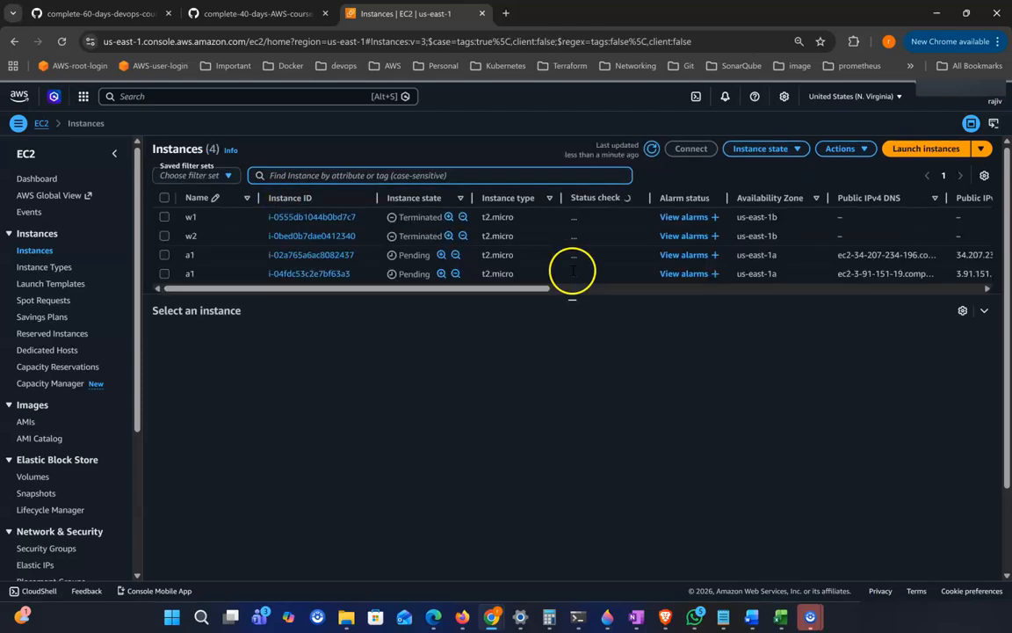
Step: Rename the second instance named a1 to a2
{"action": "left_click_drag", "start_coordinate": [406, 256], "coordinate": [425, 274]}
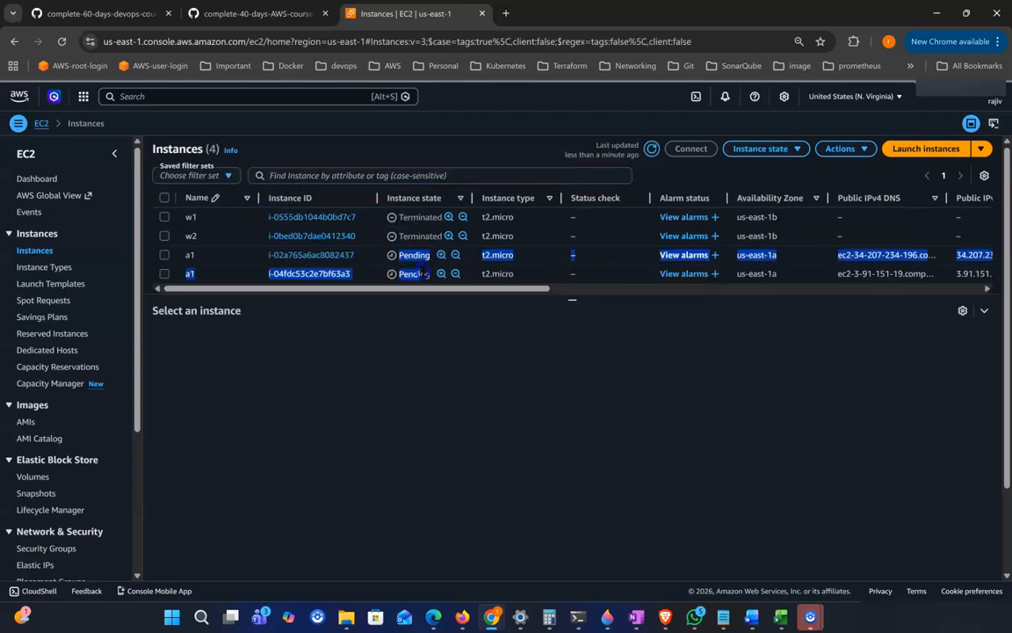
{"action": "left_click", "coordinate": [446, 325]}
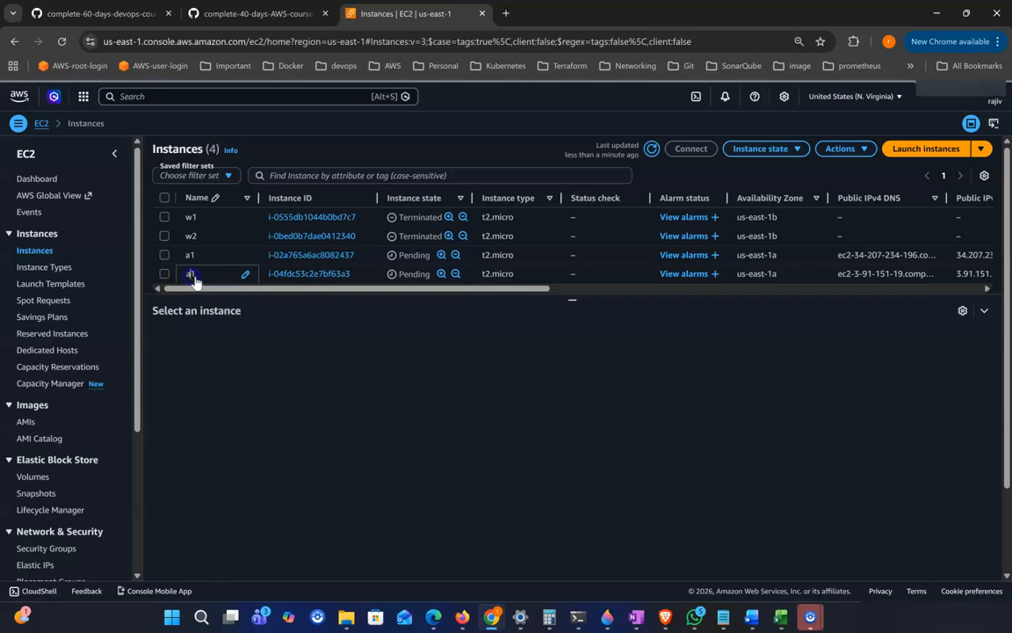
{"action": "left_click", "coordinate": [192, 276]}
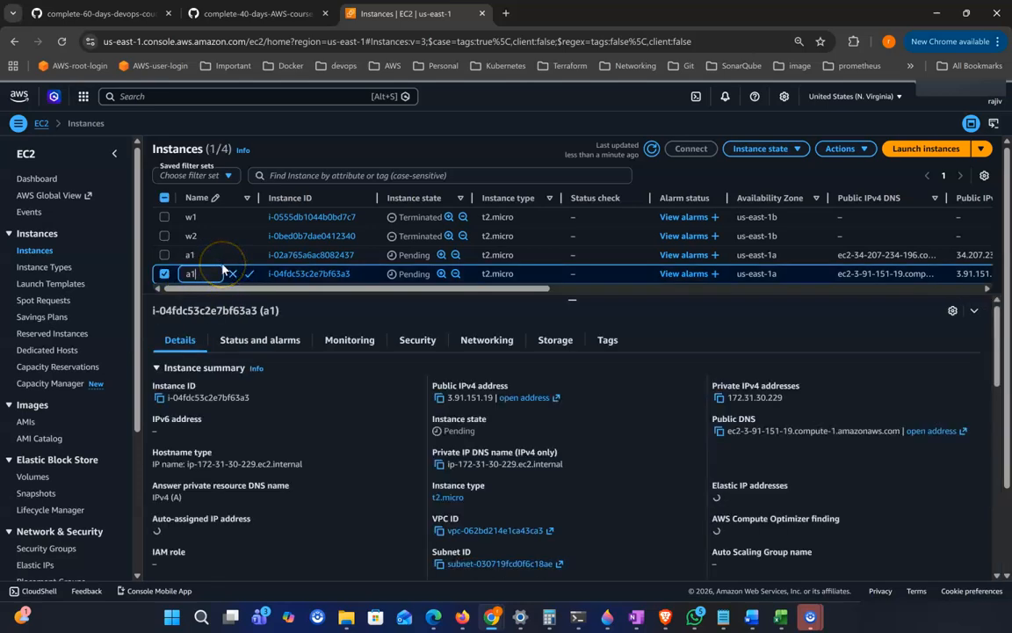
{"action": "key", "text": "BackSpace"}
{"action": "type", "text": "2"}
{"action": "left_click", "coordinate": [250, 274]}
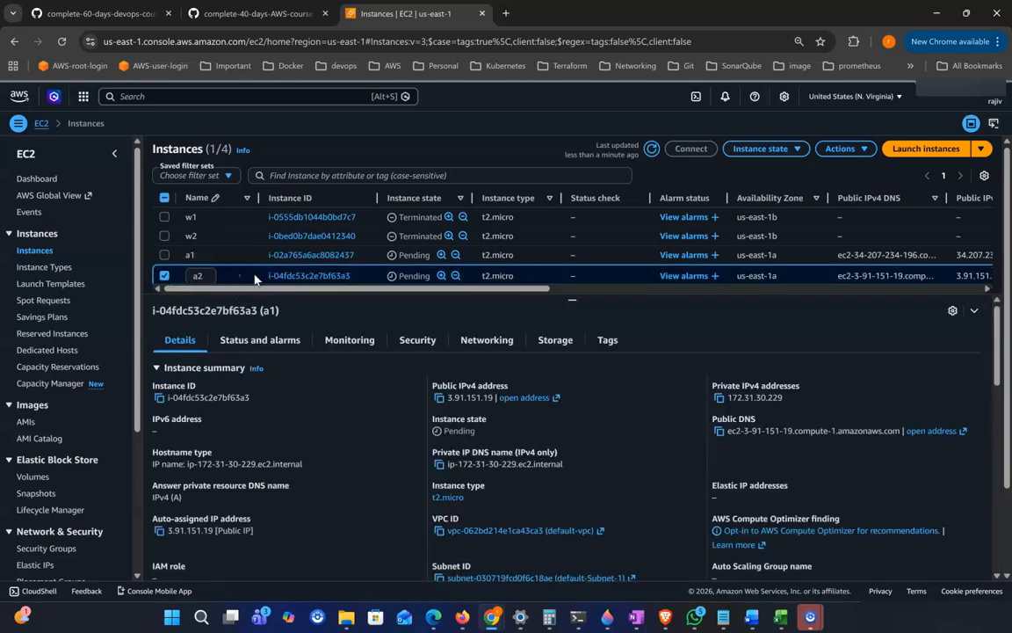
{"action": "left_click", "coordinate": [439, 397]}
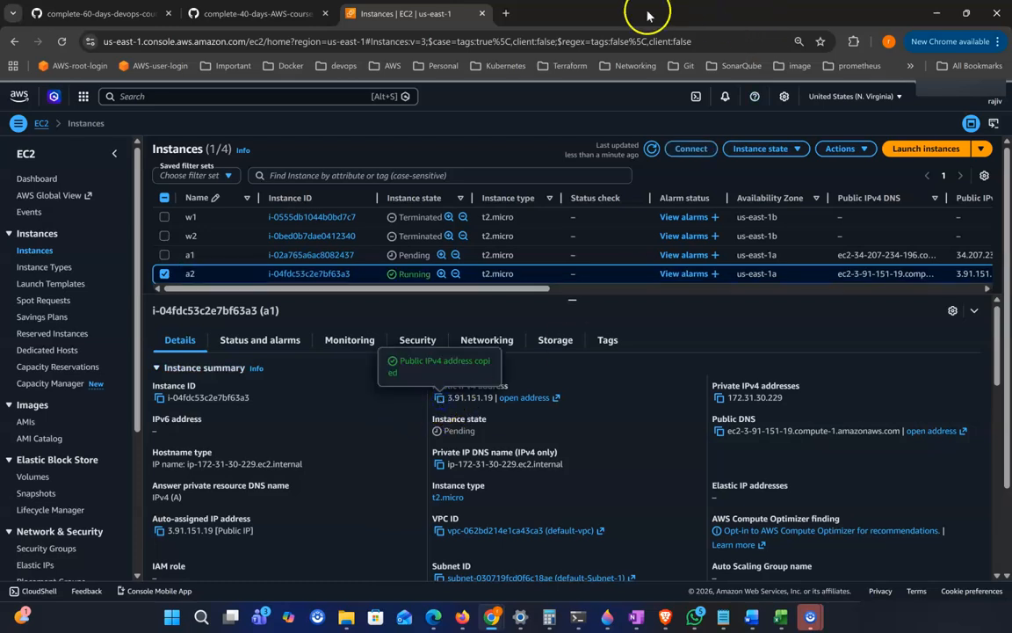
{"action": "left_click", "coordinate": [507, 13]}
{"action": "type", "text": "ht"}
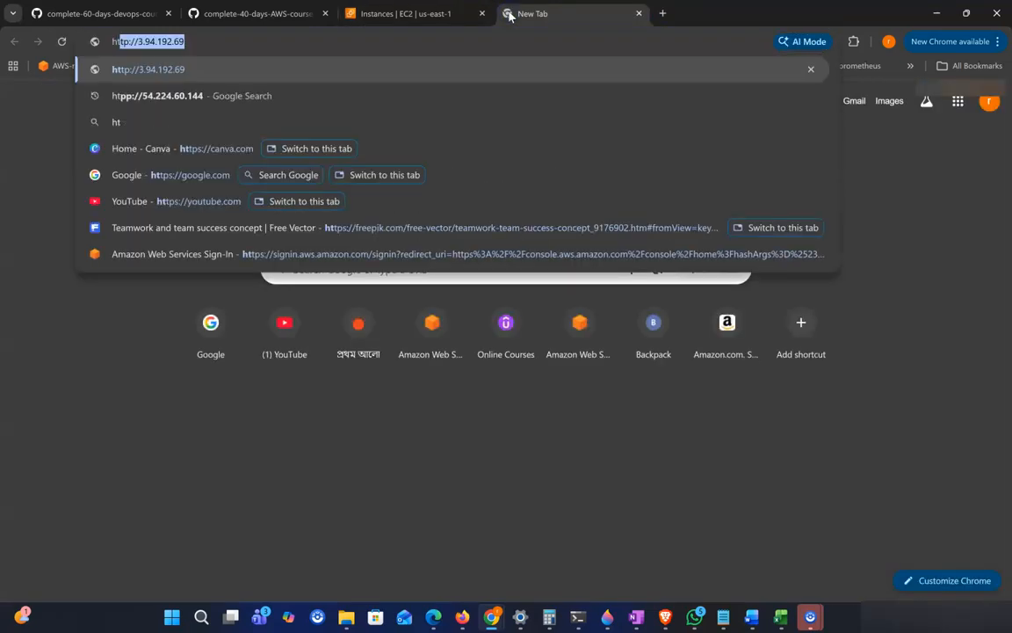
{"action": "type", "text": "tp://"}
{"action": "key", "text": "ctrl+v"}
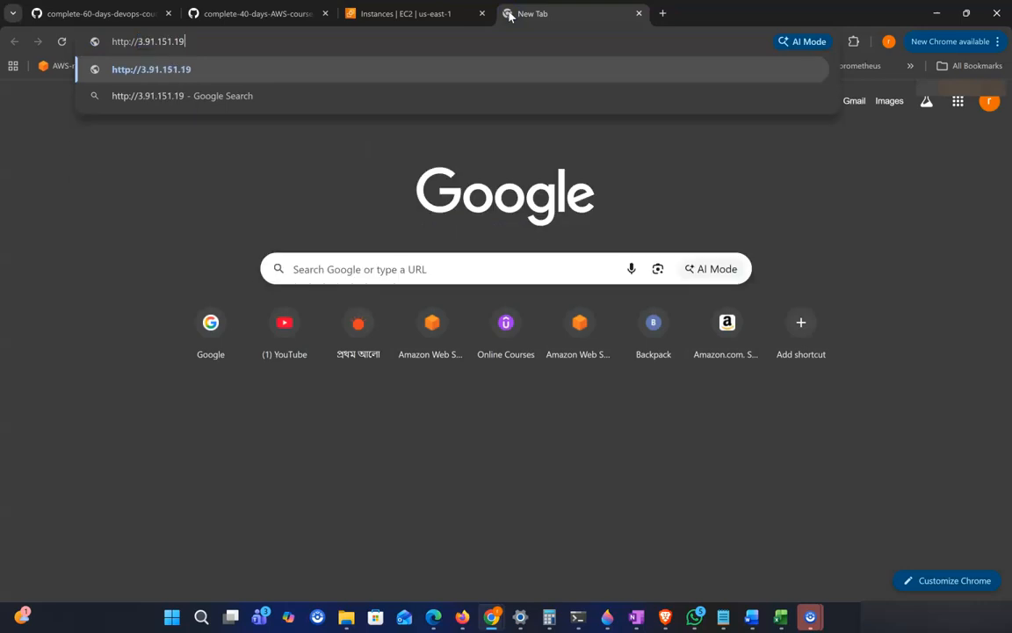
{"action": "key", "text": "Return"}
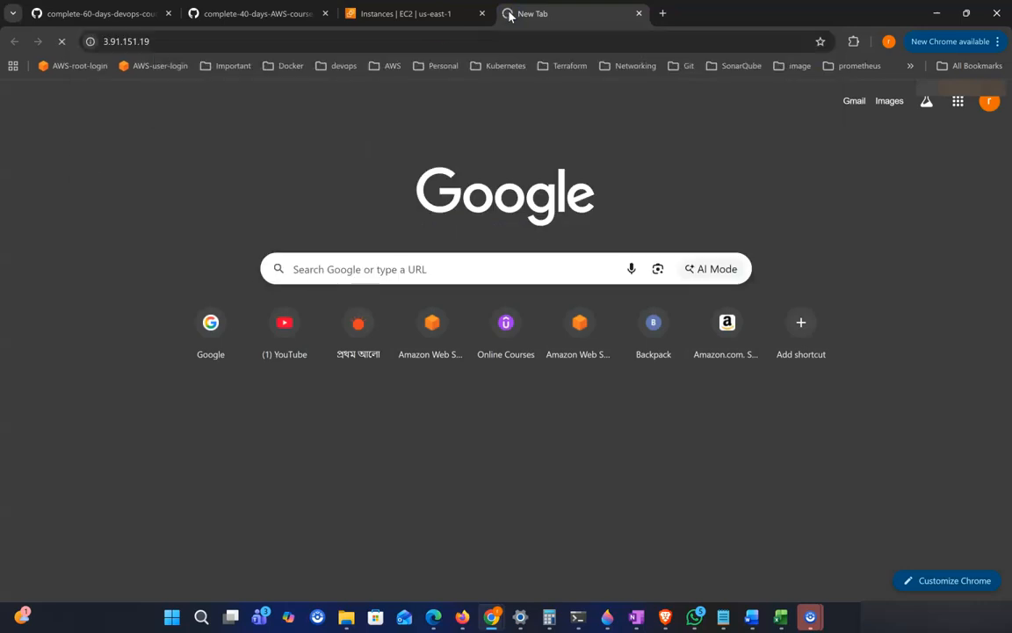
{"action": "left_click", "coordinate": [434, 18]}
{"action": "left_click", "coordinate": [166, 275]}
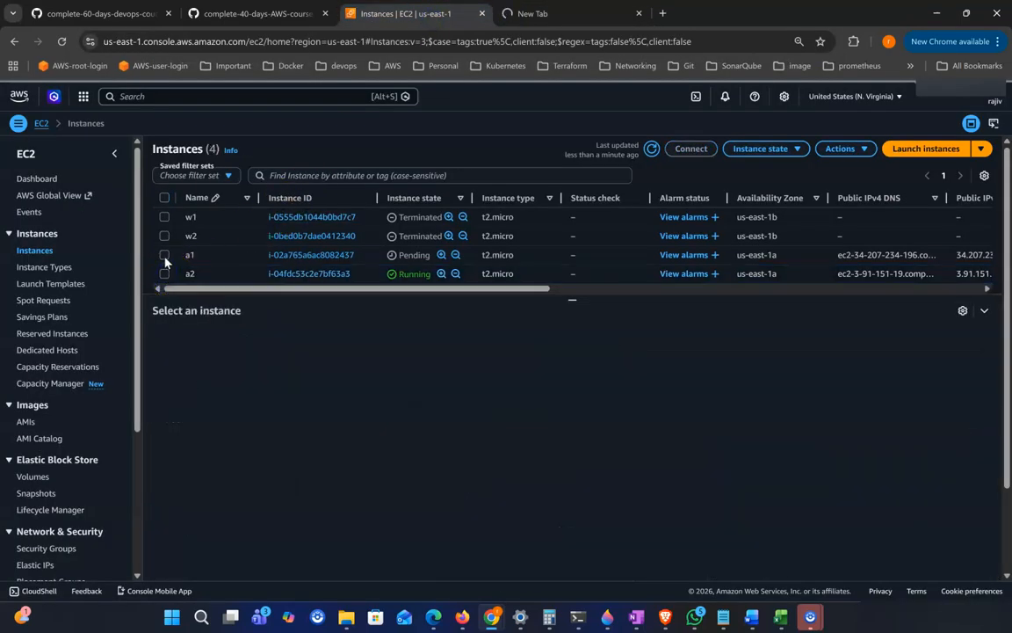
{"action": "left_click", "coordinate": [165, 256]}
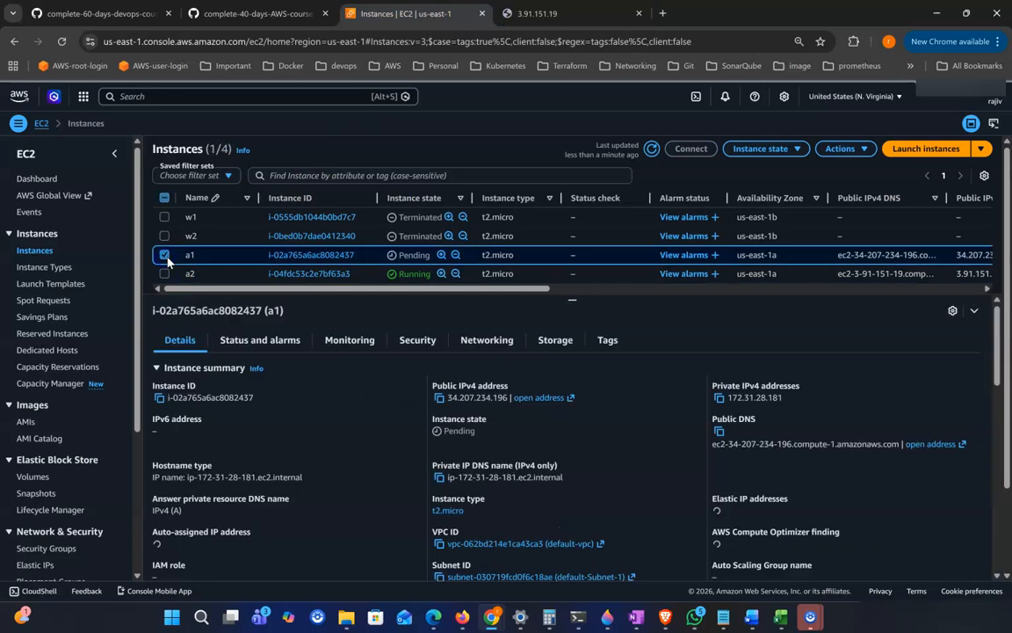
{"action": "left_click", "coordinate": [439, 397]}
{"action": "left_click", "coordinate": [664, 16]}
{"action": "type", "text": "http://"}
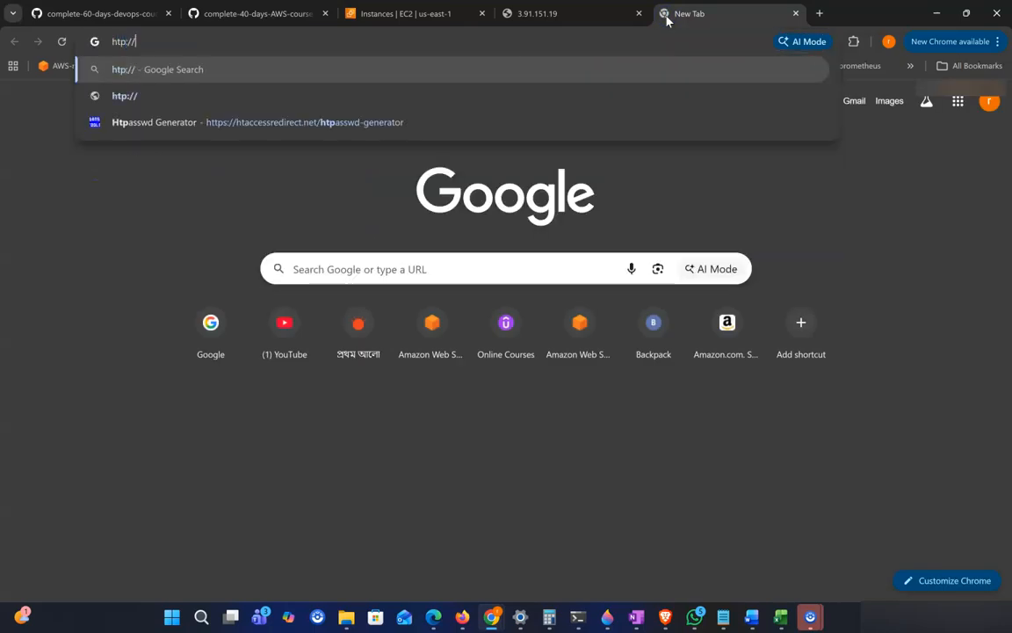
{"action": "key", "text": "ctrl+v"}
{"action": "key", "text": "Return"}
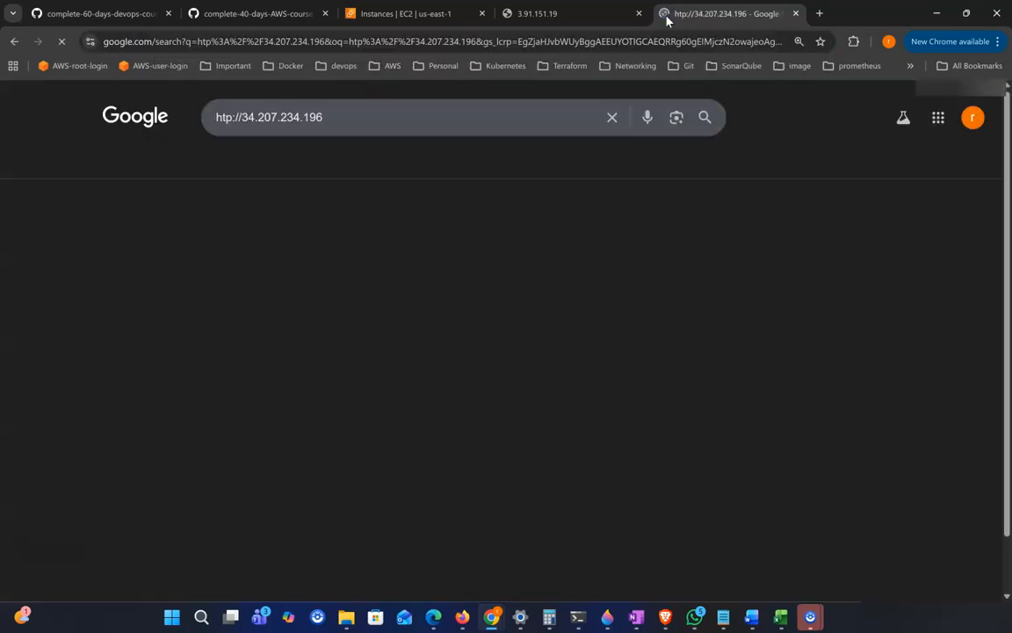
{"action": "left_click", "coordinate": [363, 41]}
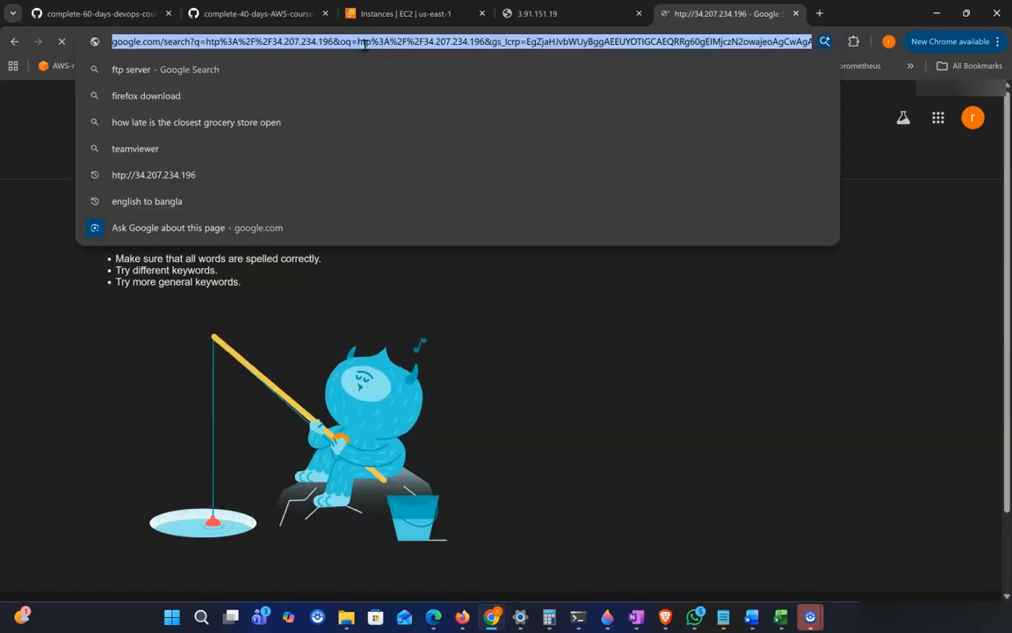
{"action": "type", "text": "http://"}
{"action": "key", "text": "ctrl+v"}
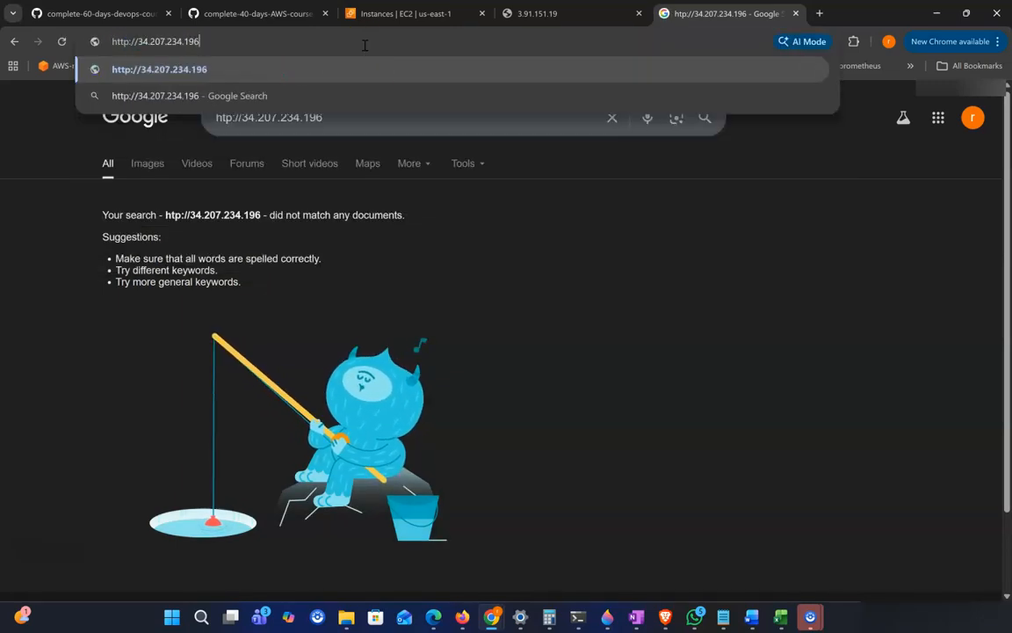
{"action": "key", "text": "Return"}
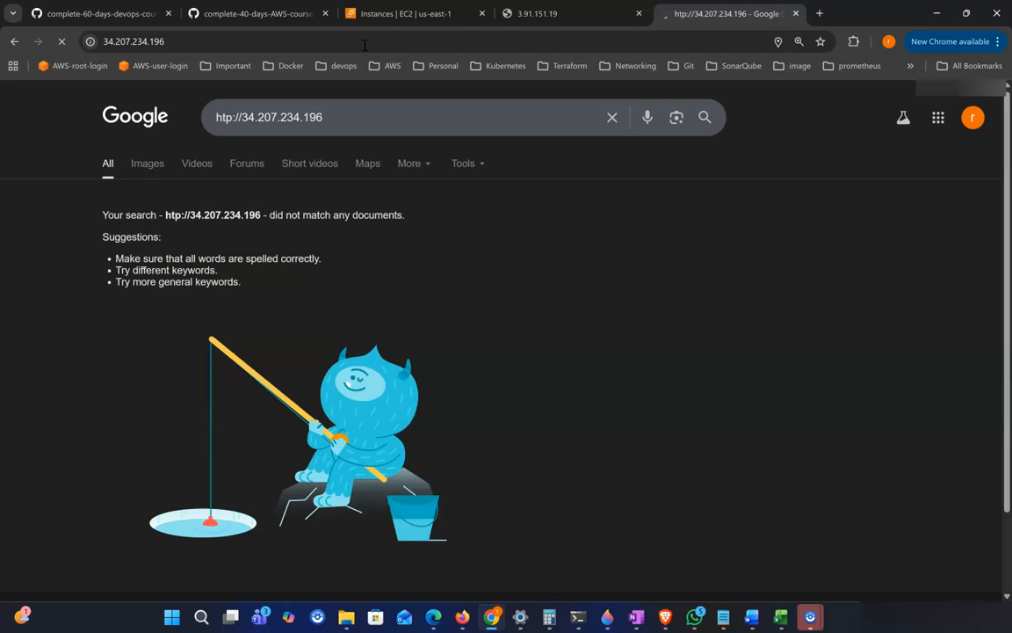
Step: Reload the page at 3.91.151.19
{"action": "left_click", "coordinate": [576, 13]}
{"action": "left_click", "coordinate": [60, 41]}
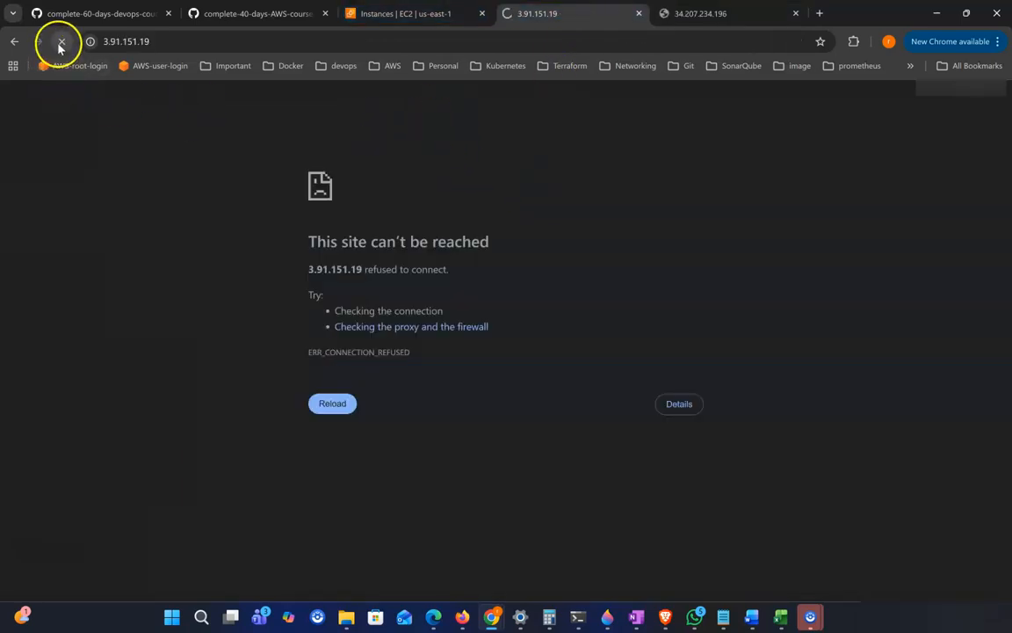
Step: Copy a2's public IPv4 address and SSH into it as ec2-user with the youtube.245.pem key, accepting the host key
{"action": "left_click", "coordinate": [389, 15]}
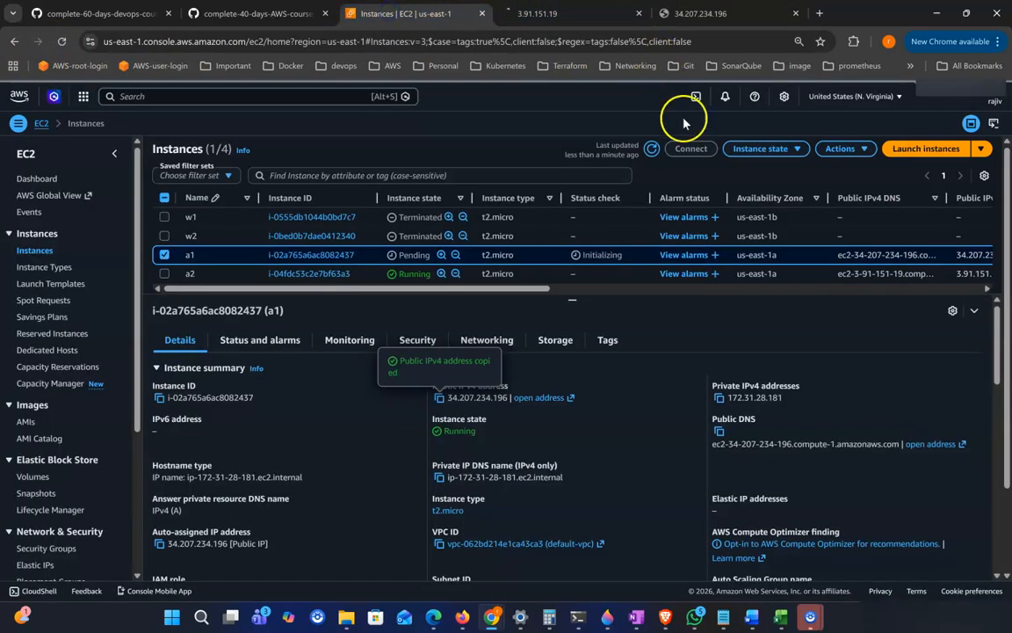
{"action": "left_click", "coordinate": [164, 255]}
{"action": "left_click", "coordinate": [310, 273]}
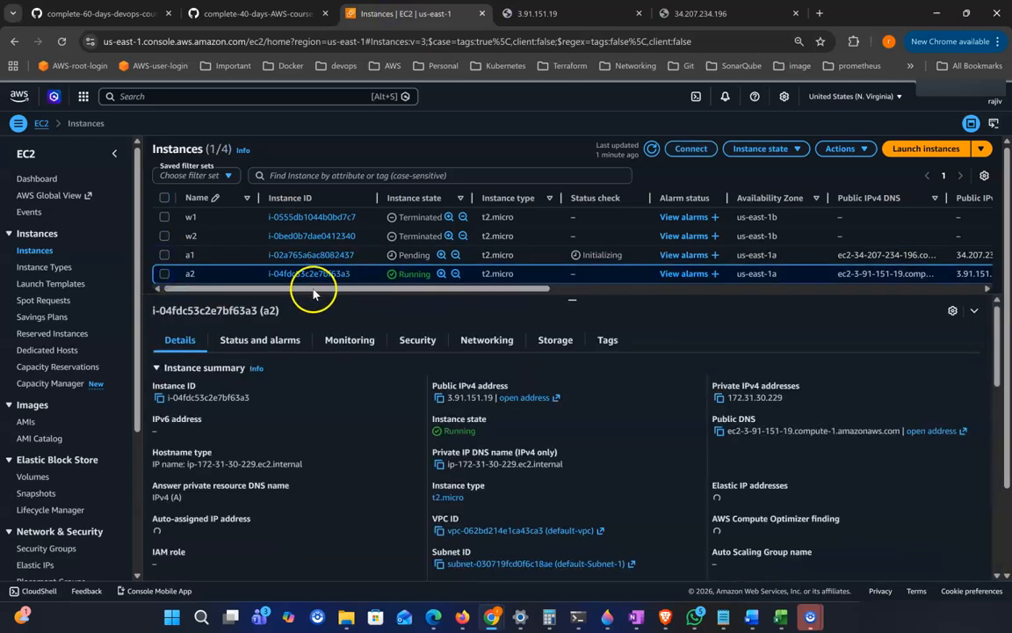
{"action": "left_click", "coordinate": [441, 400]}
{"action": "left_click", "coordinate": [576, 616]}
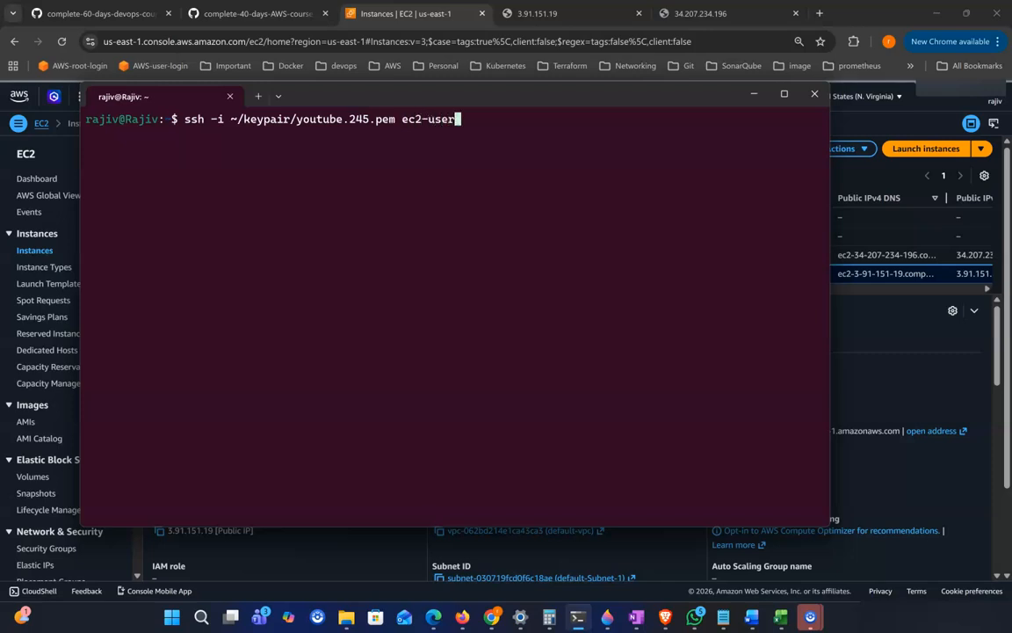
{"action": "key", "text": "ctrl+v"}
{"action": "key", "text": "Return"}
{"action": "type", "text": "yes"}
{"action": "key", "text": "Return"}
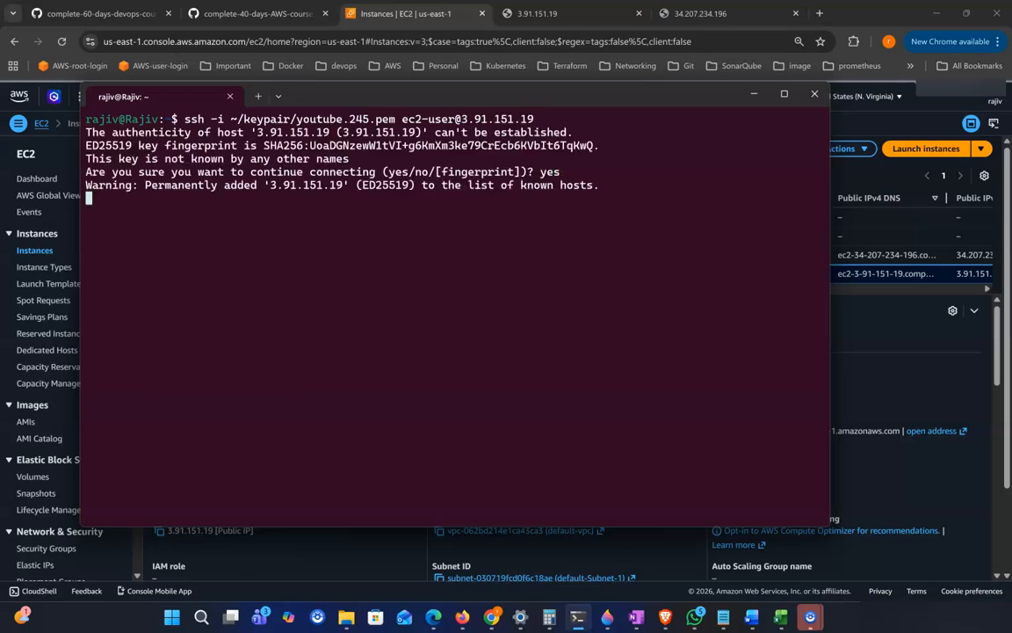
Step: Copy the 'Hello from Server 2' echo command from the notes and run it on a2 to write its index.html
{"action": "left_click", "coordinate": [264, 14]}
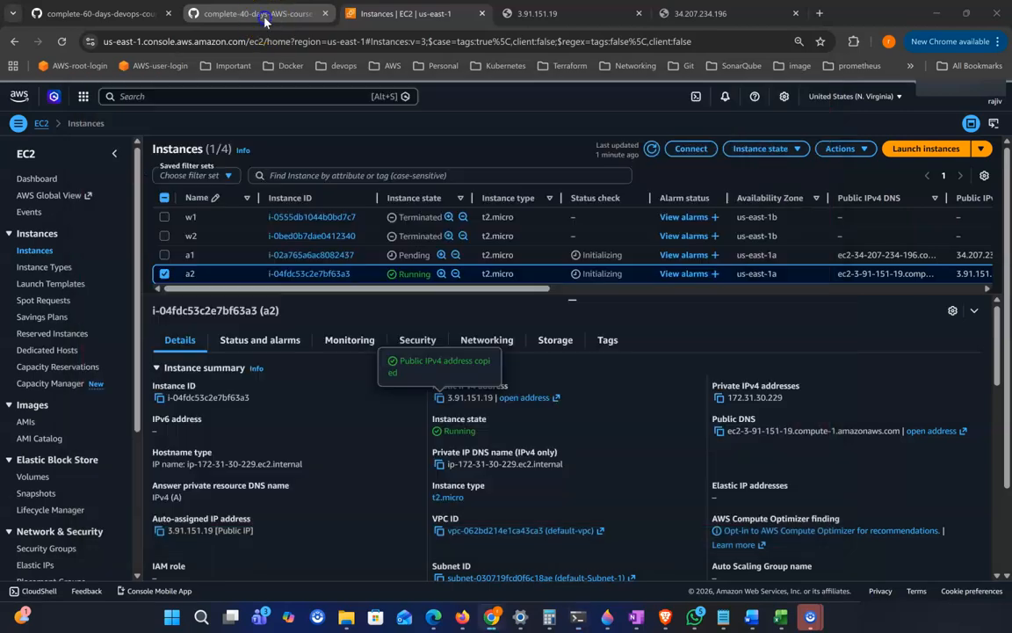
{"action": "scroll", "coordinate": [400, 463], "scroll_direction": "down", "scroll_amount": 2}
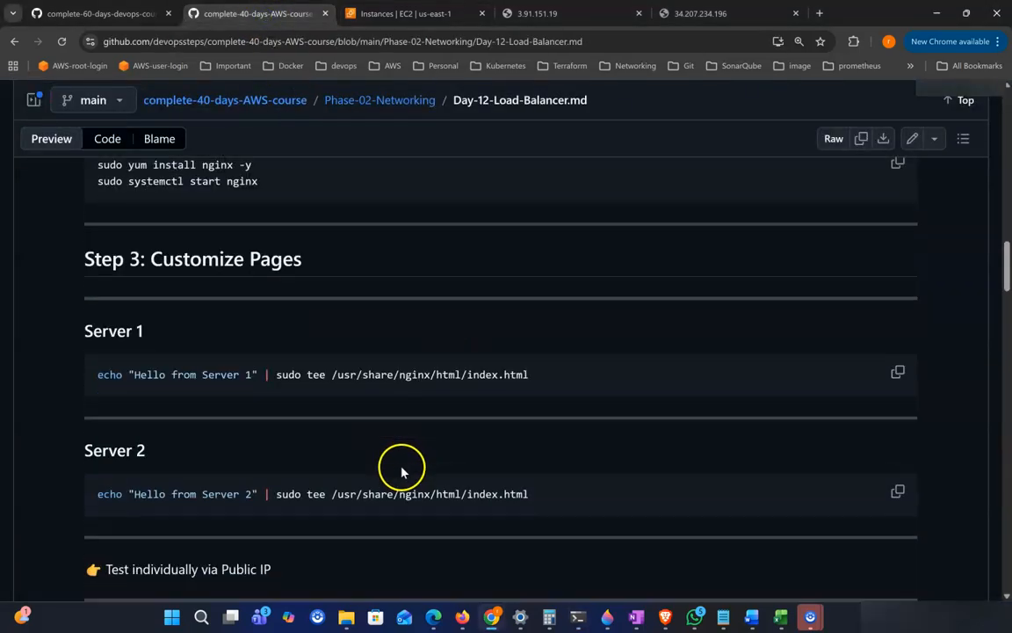
{"action": "left_click_drag", "start_coordinate": [160, 494], "coordinate": [251, 491]}
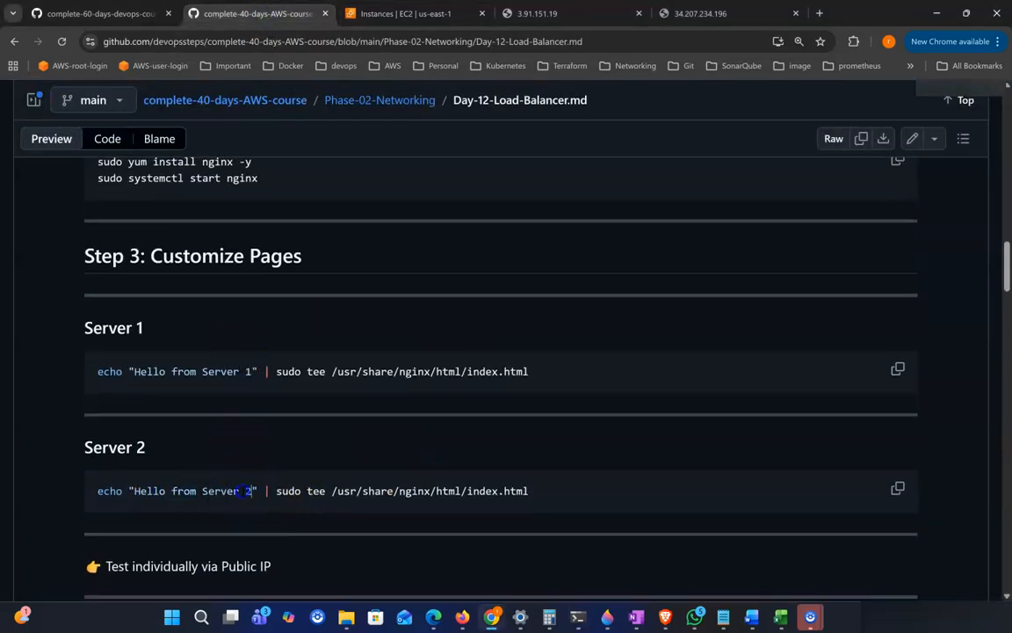
{"action": "left_click", "coordinate": [897, 488]}
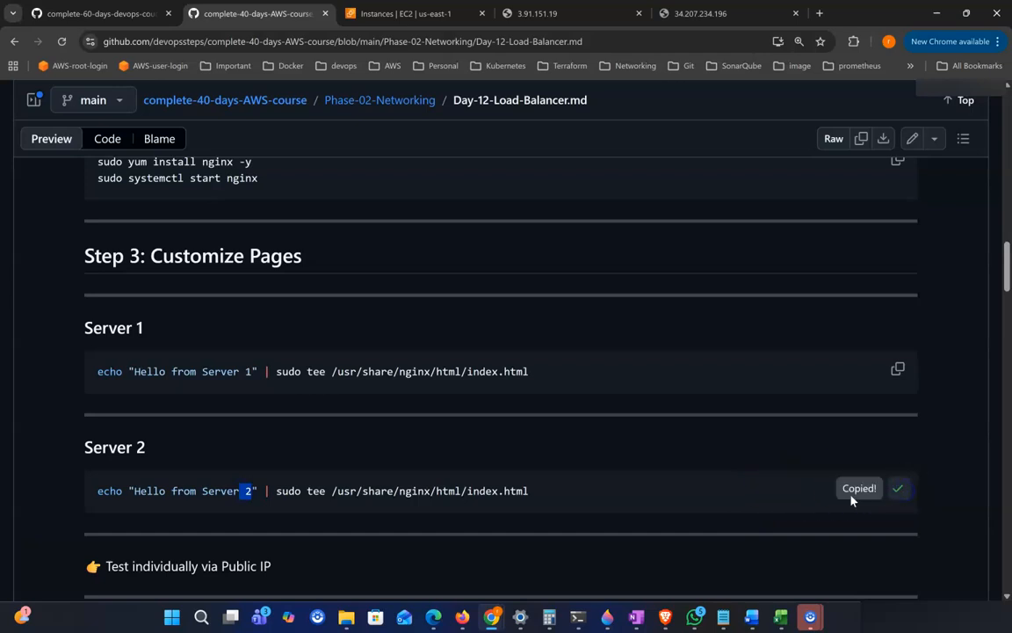
{"action": "left_click", "coordinate": [578, 616]}
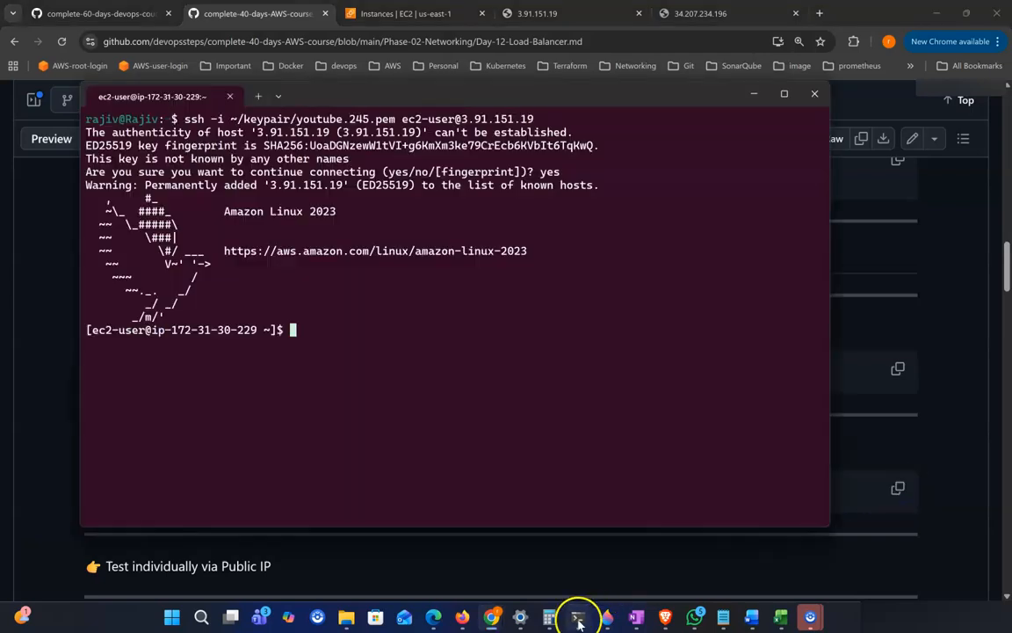
{"action": "right_click", "coordinate": [496, 394]}
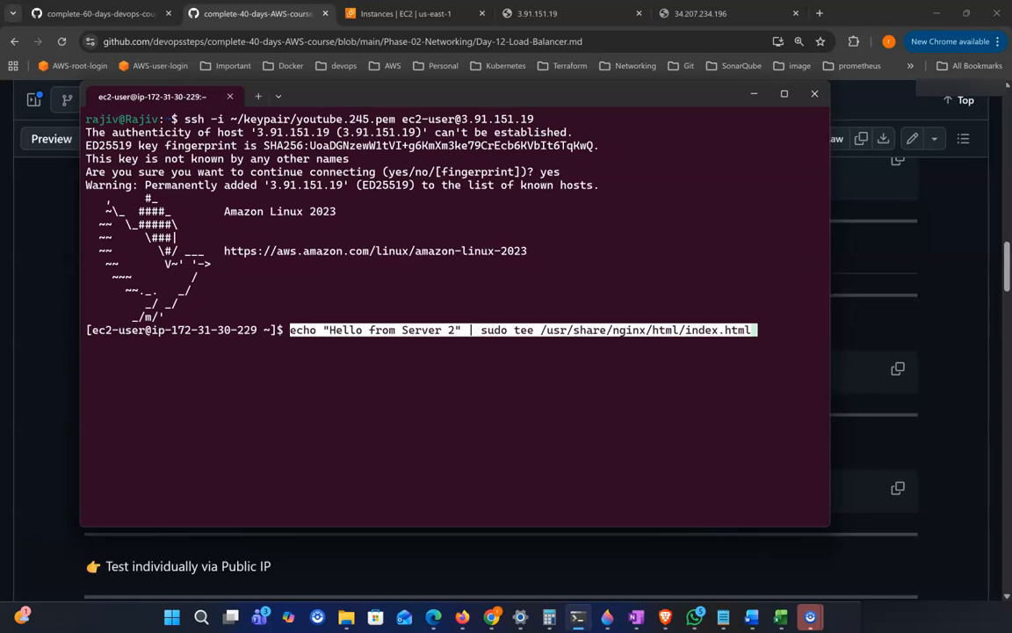
{"action": "key", "text": "Return"}
Step: Reload the 3.91.151.19 page to view server a2's web page
{"action": "left_click_drag", "start_coordinate": [158, 343], "coordinate": [270, 344]}
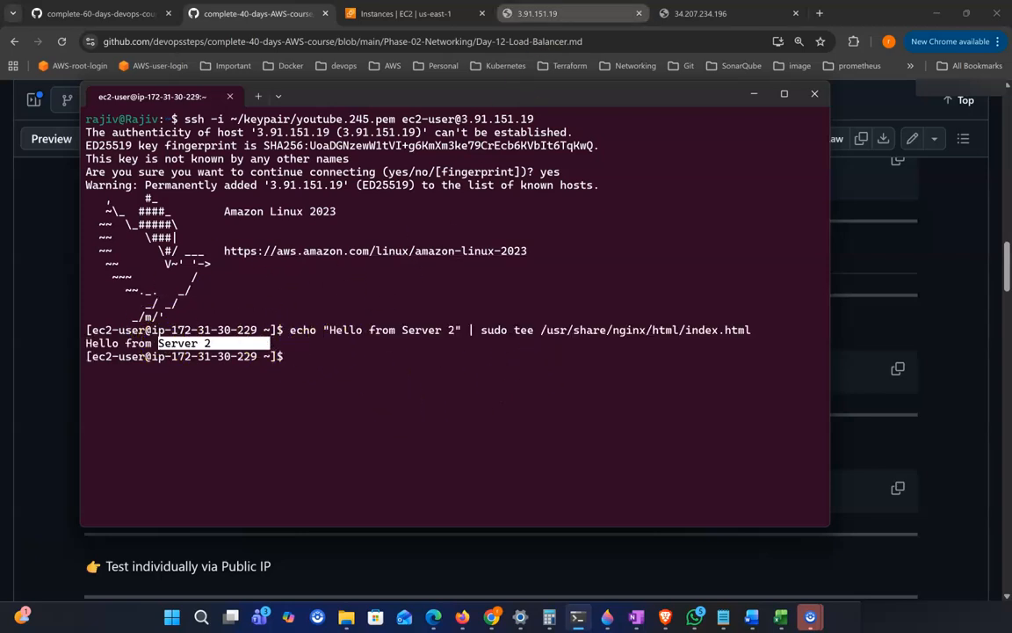
{"action": "left_click", "coordinate": [532, 14]}
{"action": "left_click", "coordinate": [65, 44]}
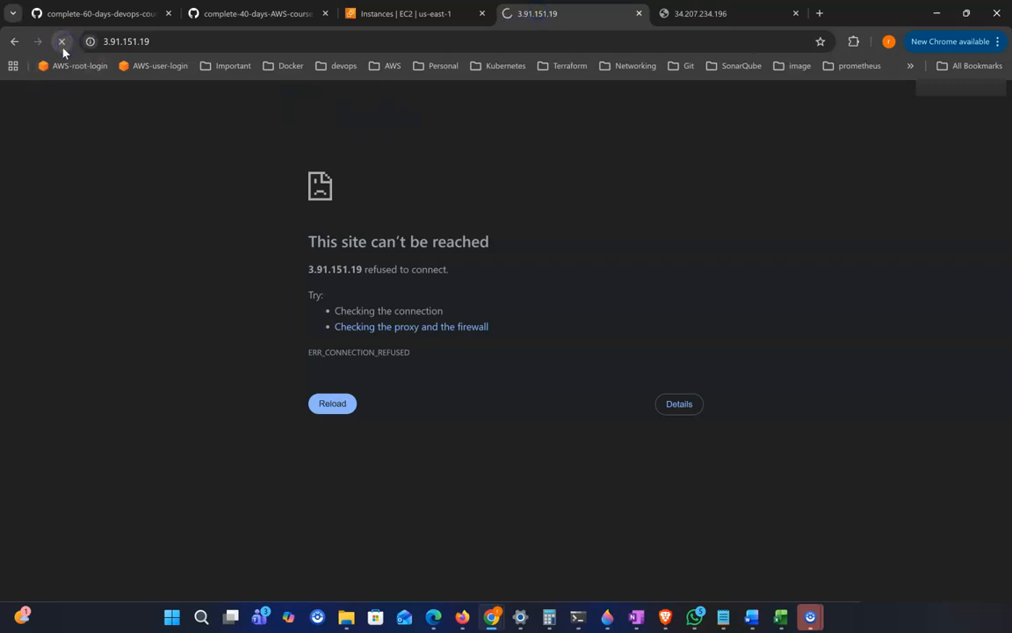
{"action": "left_click_drag", "start_coordinate": [95, 90], "coordinate": [16, 90]}
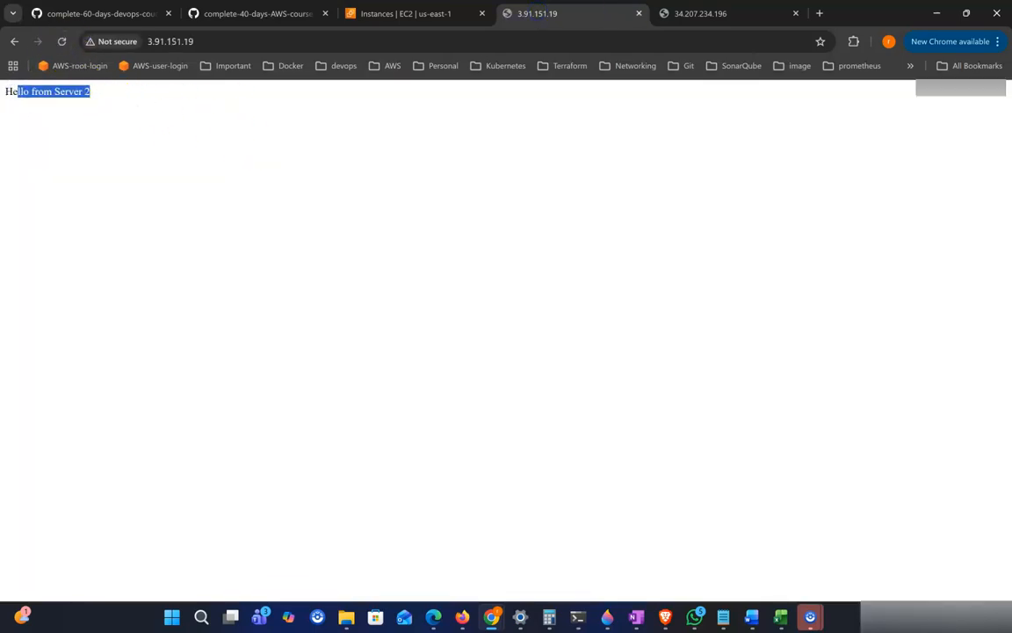
Step: Reload the 34.207.234.196 page to view server a1's web page
{"action": "left_click", "coordinate": [712, 22]}
{"action": "left_click", "coordinate": [62, 42]}
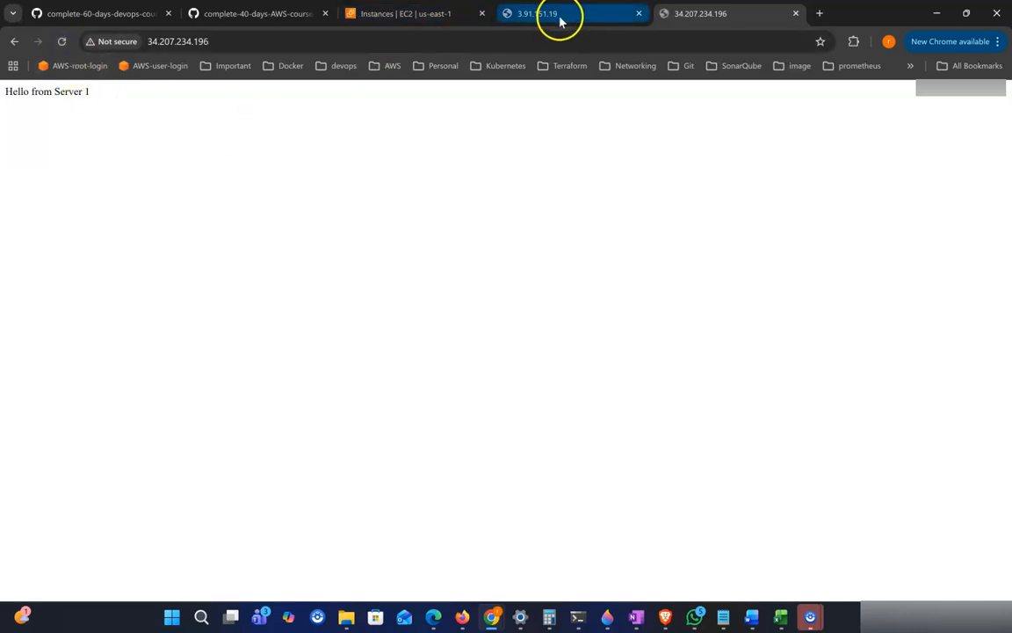
{"action": "left_click", "coordinate": [193, 152]}
{"action": "left_click_drag", "start_coordinate": [17, 93], "coordinate": [105, 99]}
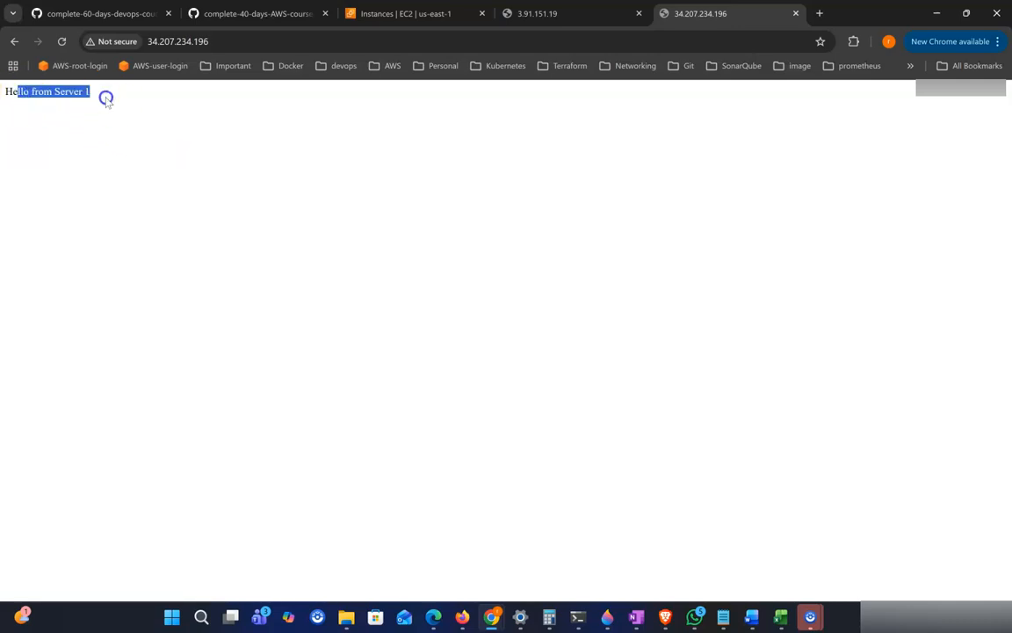
{"action": "left_click", "coordinate": [145, 130]}
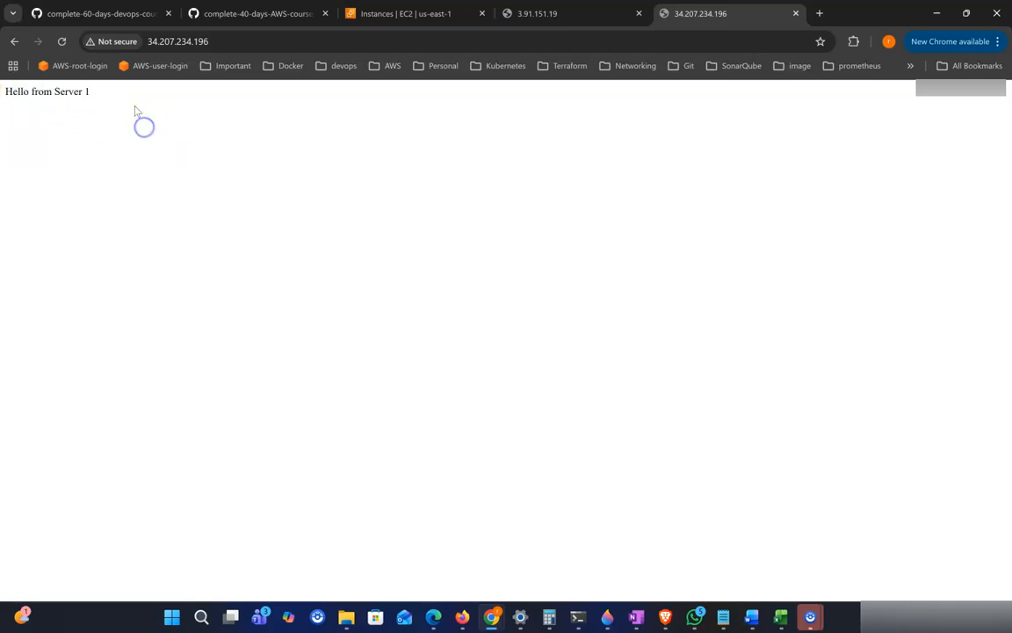
Step: Switch back to server a2's page at 3.91.151.19 and highlight its greeting text
{"action": "left_click", "coordinate": [554, 15]}
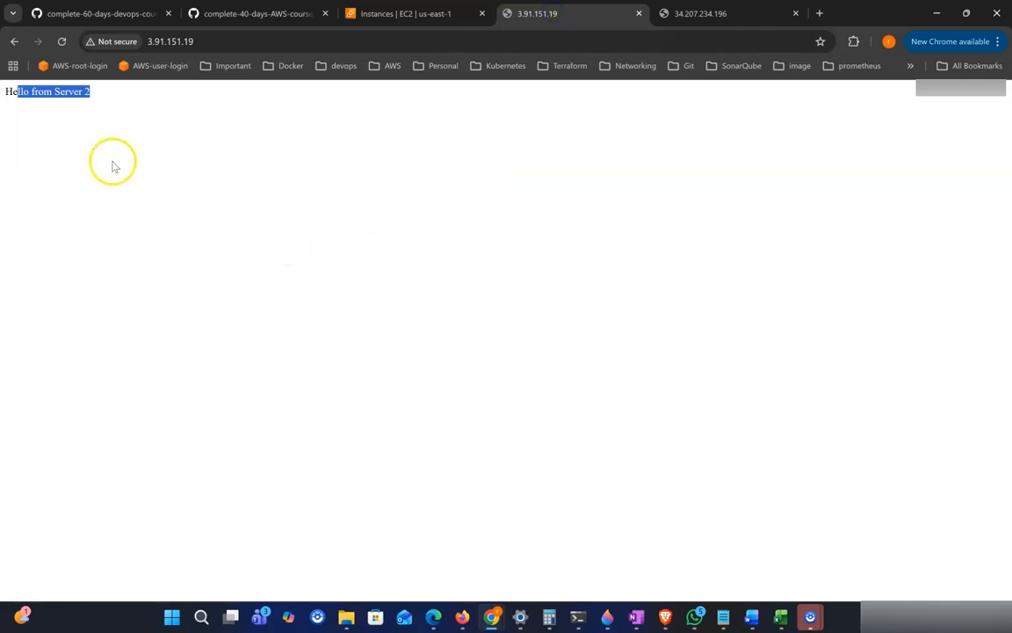
{"action": "left_click", "coordinate": [93, 109]}
{"action": "left_click_drag", "start_coordinate": [41, 92], "coordinate": [472, 255]}
Step: Open the EC2 Load Balancers page in a new browser tab from the Instances console
{"action": "left_click", "coordinate": [384, 14]}
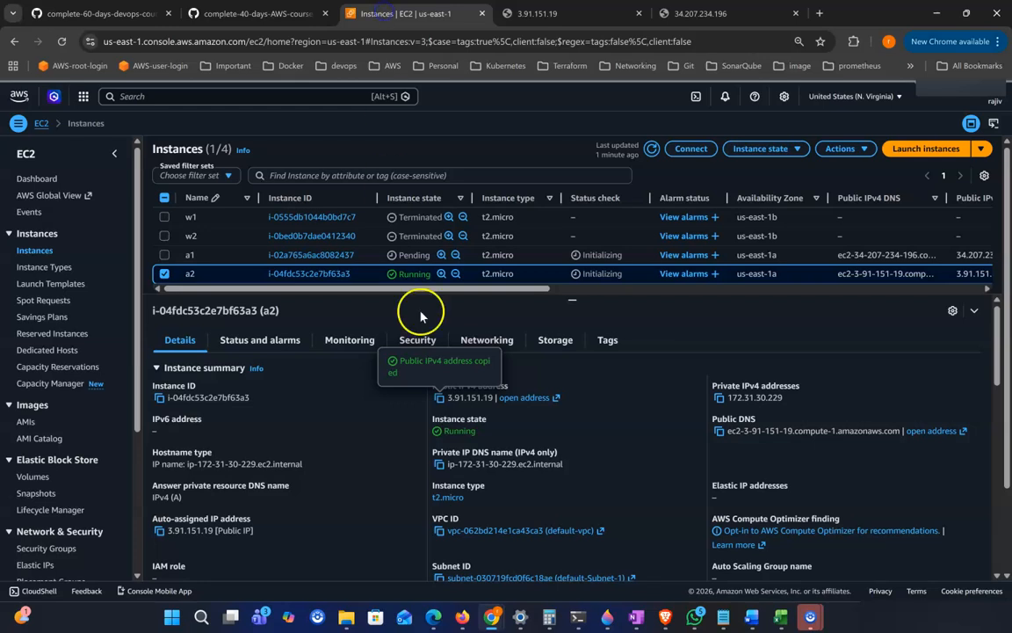
{"action": "scroll", "coordinate": [102, 400], "scroll_direction": "down", "scroll_amount": 3}
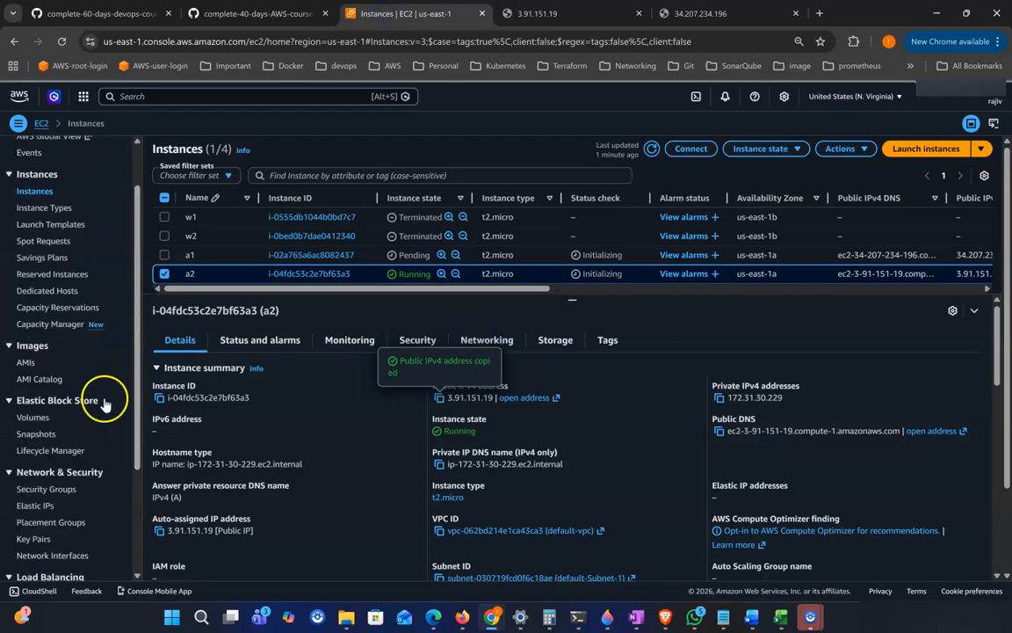
{"action": "scroll", "coordinate": [96, 408], "scroll_direction": "down", "scroll_amount": 1}
{"action": "left_click", "coordinate": [50, 439]}
{"action": "right_click", "coordinate": [50, 440]}
{"action": "left_click", "coordinate": [136, 243]}
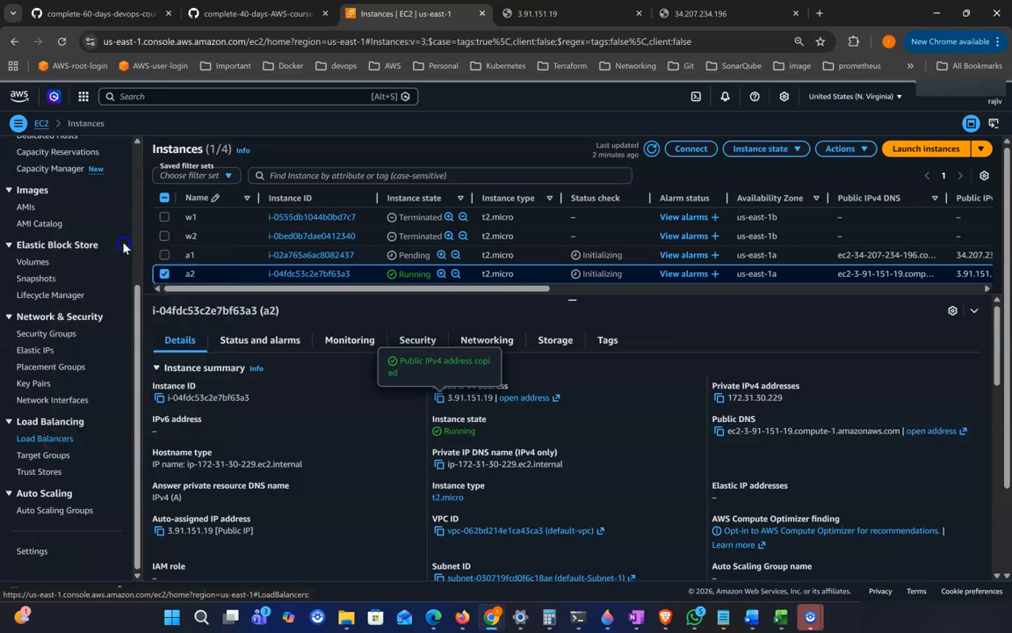
{"action": "left_click", "coordinate": [508, 13]}
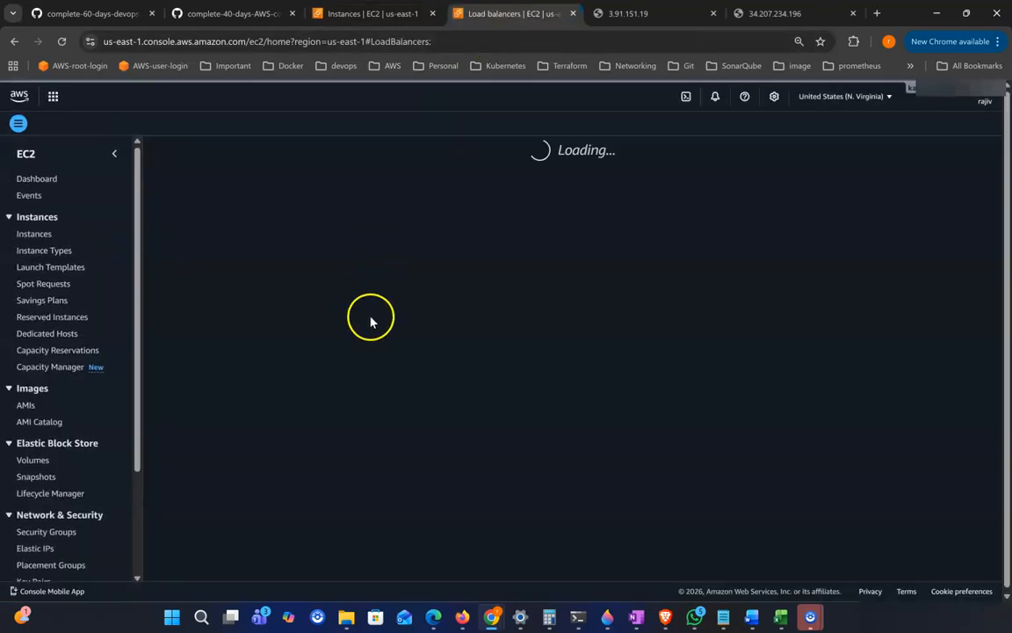
Step: Start creating a load balancer and examine the Application, Network, Gateway and Classic load balancer types
{"action": "left_click", "coordinate": [932, 154]}
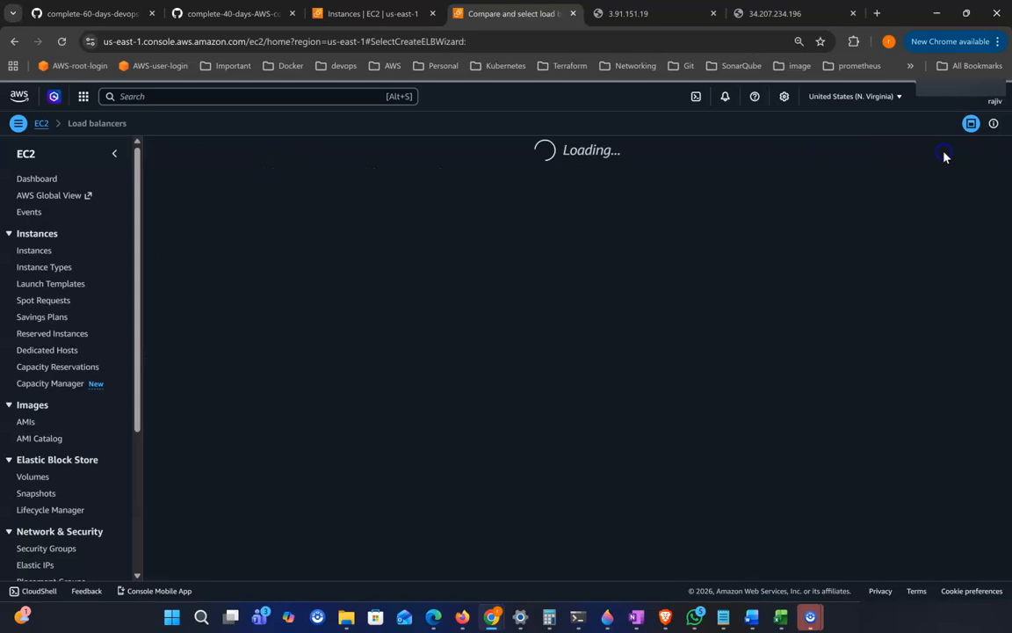
{"action": "scroll", "coordinate": [362, 294], "scroll_direction": "down", "scroll_amount": 3}
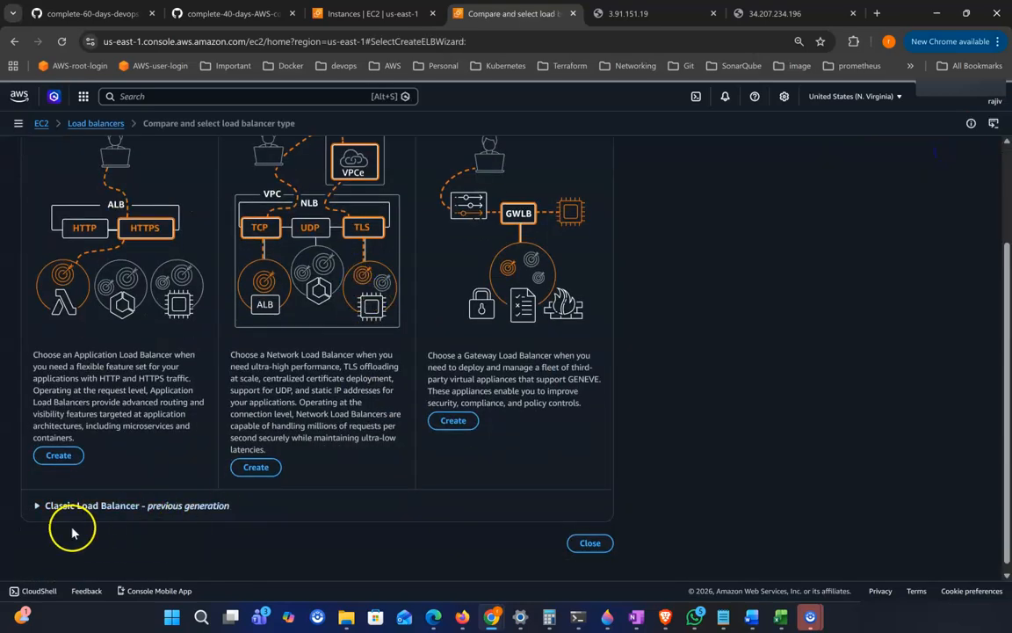
{"action": "left_click", "coordinate": [77, 506]}
{"action": "scroll", "coordinate": [186, 527], "scroll_direction": "down", "scroll_amount": 5}
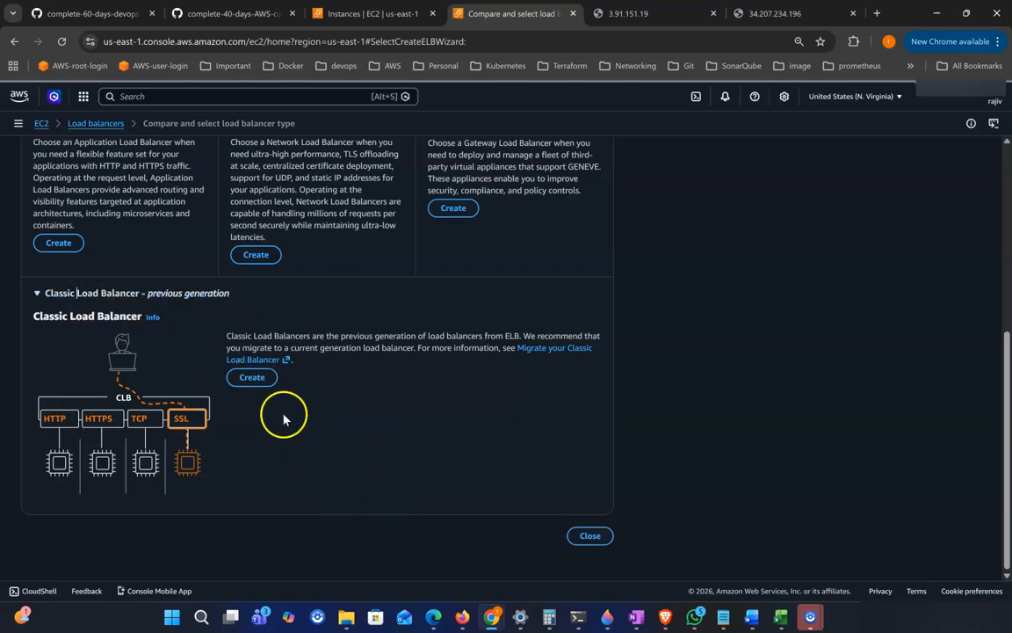
{"action": "left_click", "coordinate": [31, 299]}
{"action": "scroll", "coordinate": [88, 318], "scroll_direction": "up", "scroll_amount": 4}
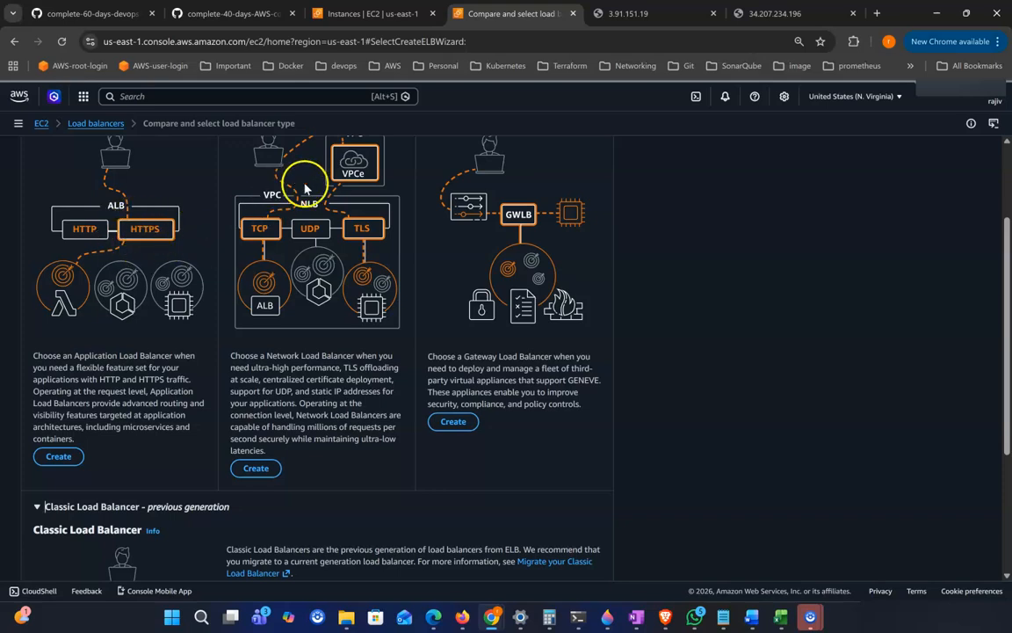
{"action": "scroll", "coordinate": [325, 169], "scroll_direction": "up", "scroll_amount": 1}
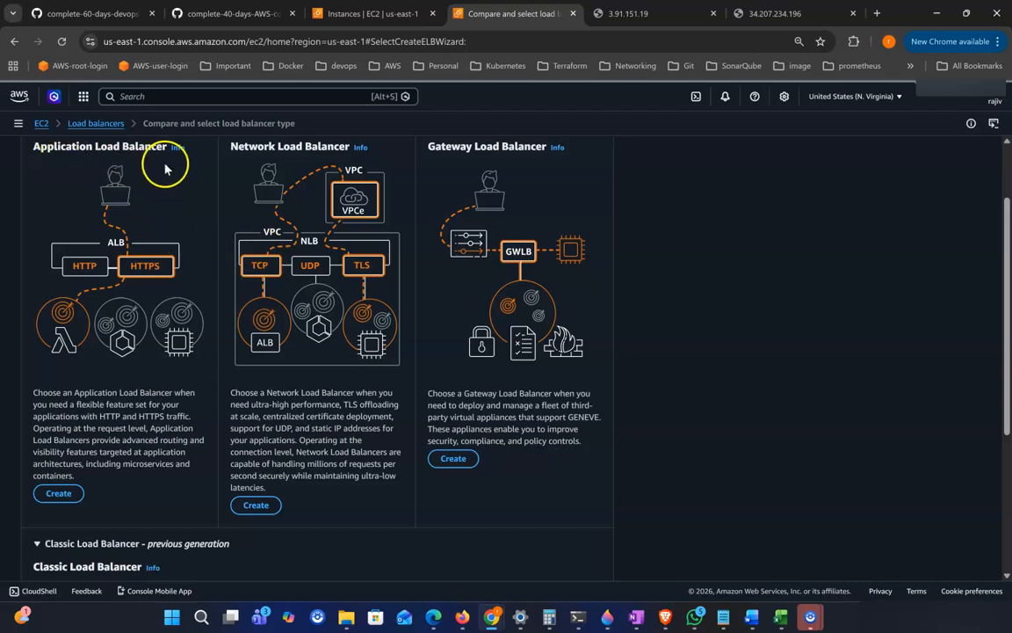
{"action": "scroll", "coordinate": [97, 158], "scroll_direction": "down", "scroll_amount": 1}
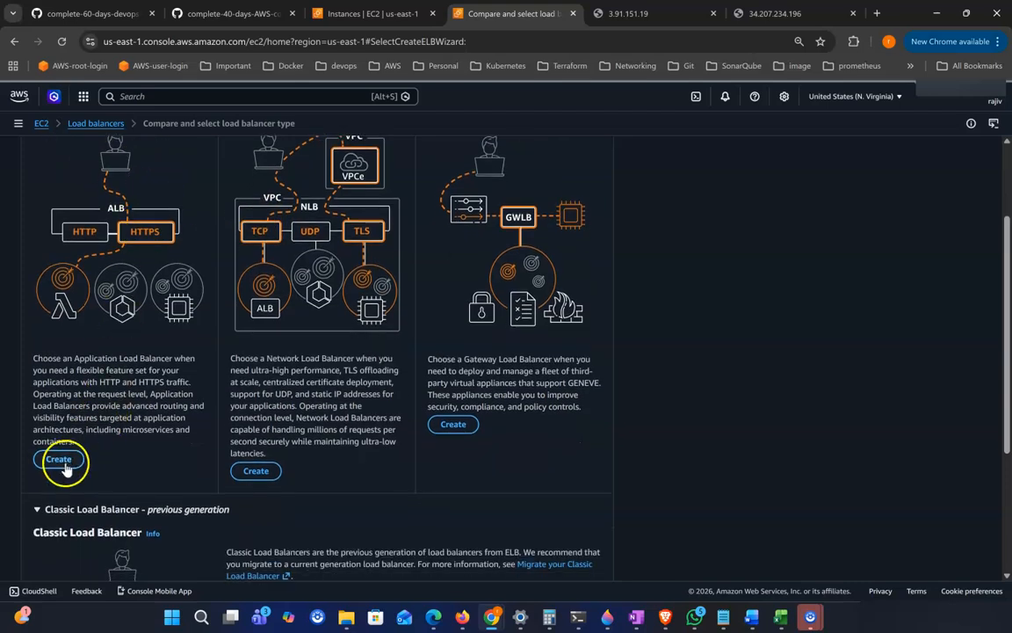
Step: Choose to create an Application Load Balancer and name it alb1
{"action": "left_click", "coordinate": [58, 460]}
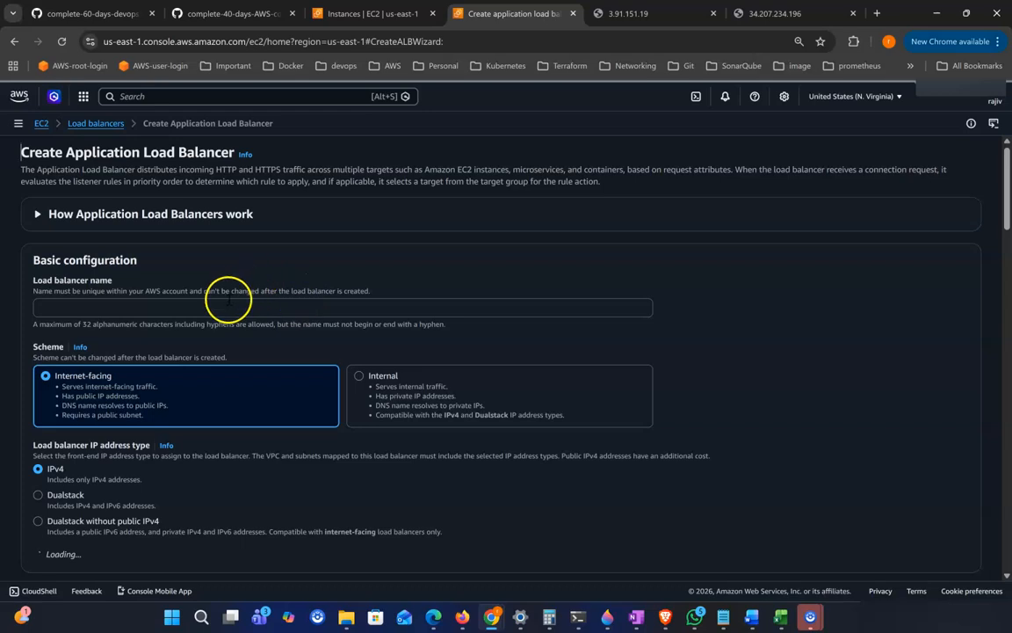
{"action": "left_click", "coordinate": [112, 309]}
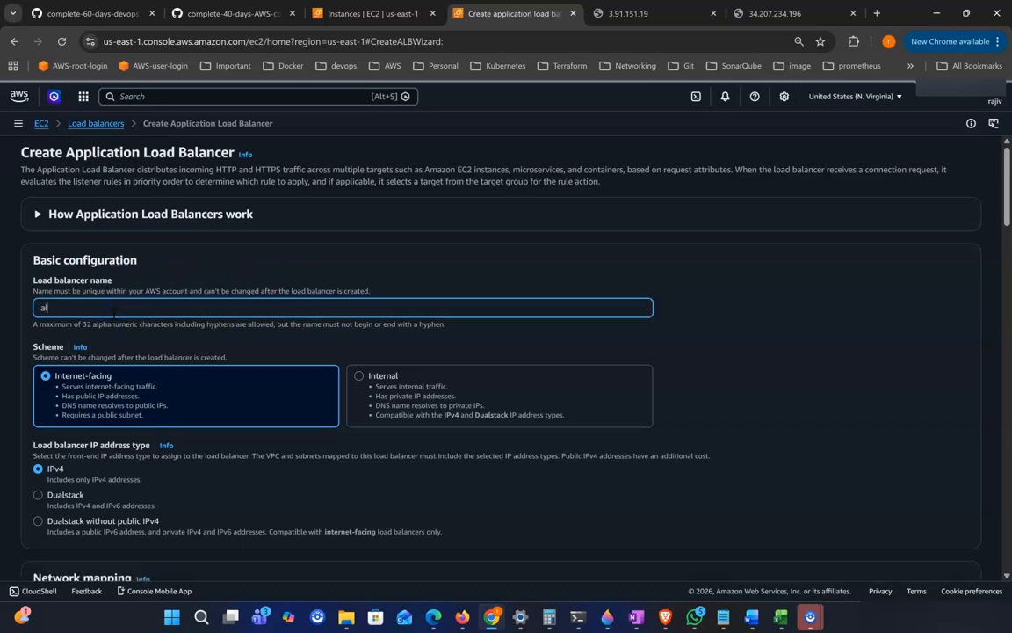
Step: Map the load balancer to the us-east-1a and us-east-1b availability zones in the default VPC
{"action": "scroll", "coordinate": [192, 355], "scroll_direction": "down", "scroll_amount": 2}
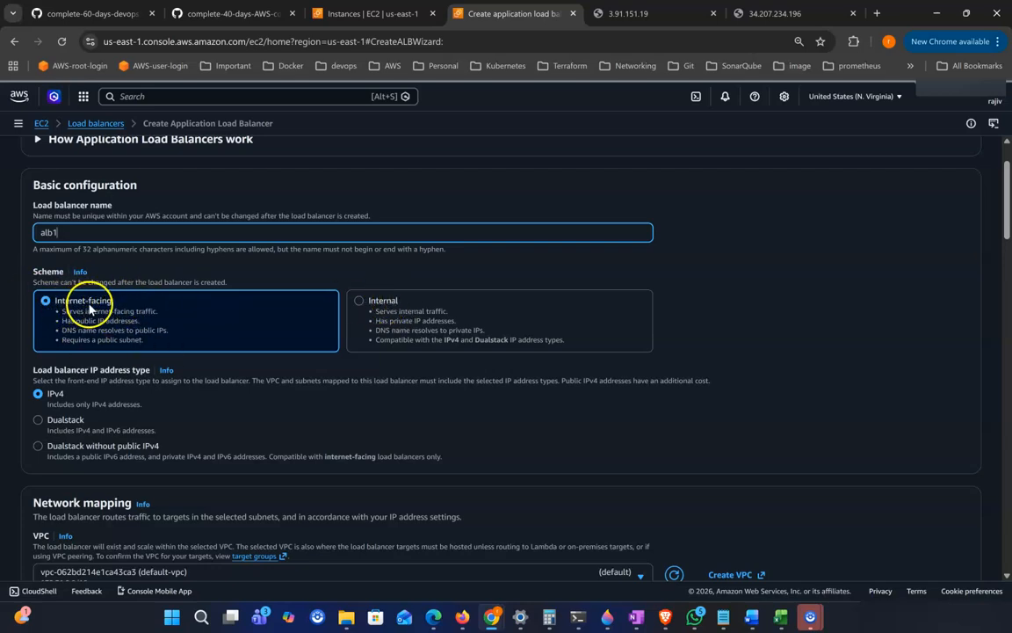
{"action": "scroll", "coordinate": [45, 348], "scroll_direction": "down", "scroll_amount": 1}
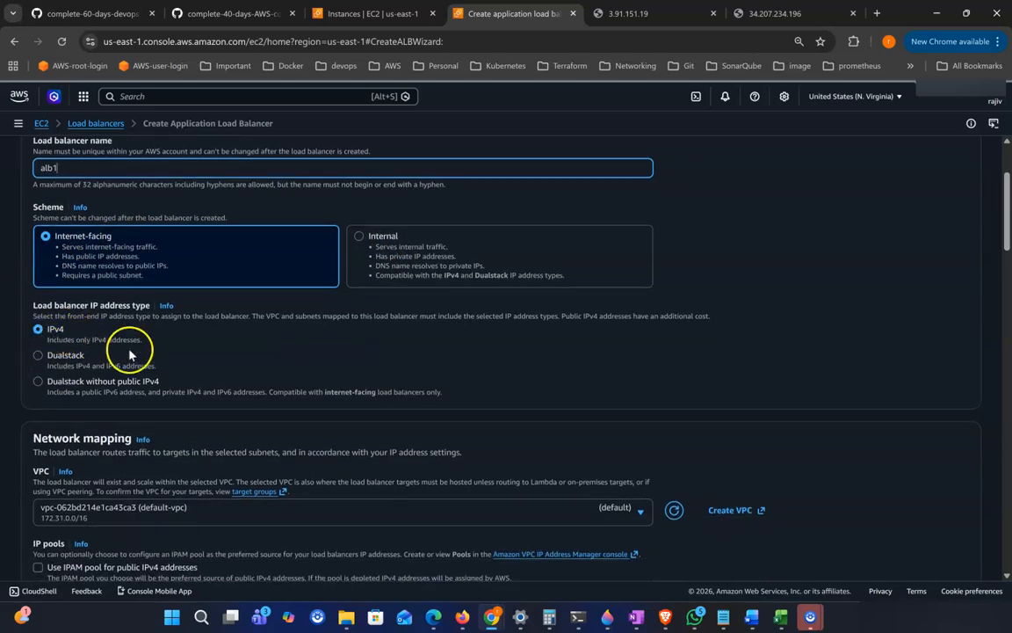
{"action": "scroll", "coordinate": [141, 360], "scroll_direction": "down", "scroll_amount": 1}
{"action": "scroll", "coordinate": [108, 405], "scroll_direction": "down", "scroll_amount": 2}
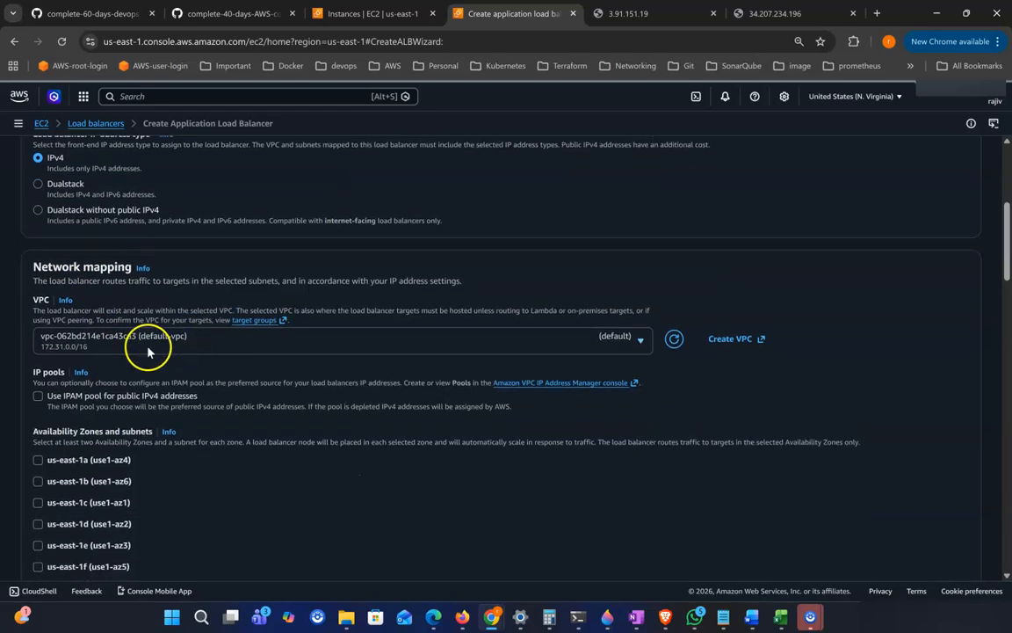
{"action": "left_click", "coordinate": [38, 393]}
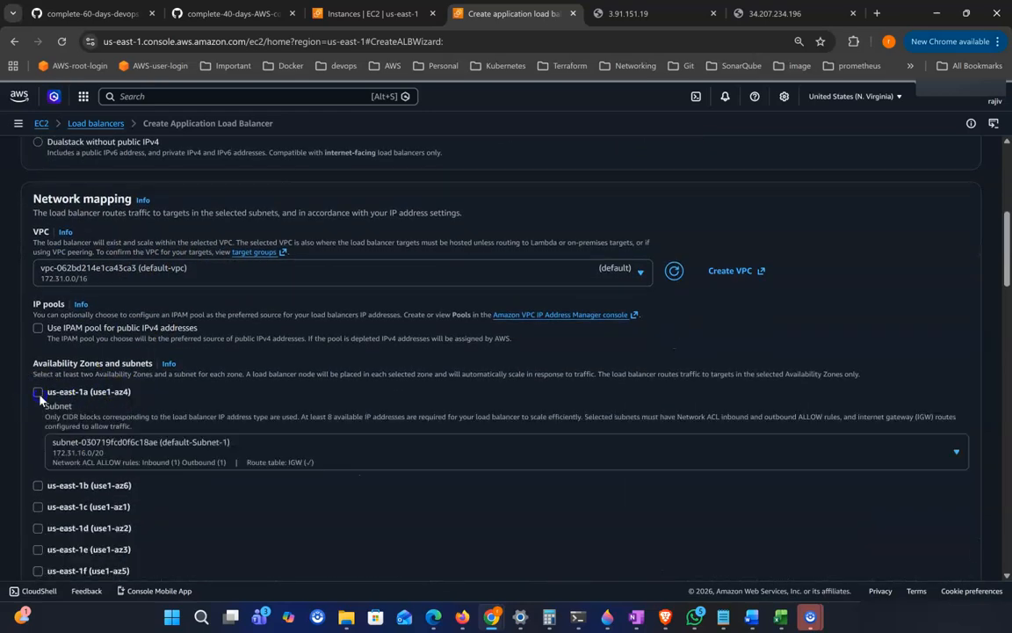
{"action": "left_click", "coordinate": [38, 486]}
Step: Remove the default security group from the load balancer's security group selection
{"action": "scroll", "coordinate": [345, 448], "scroll_direction": "down", "scroll_amount": 4}
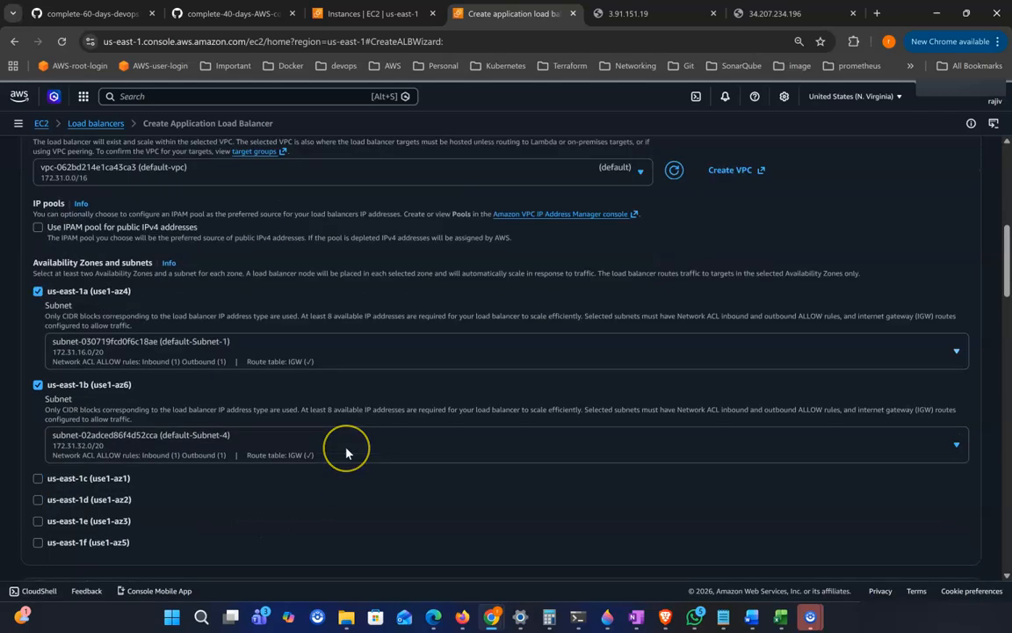
{"action": "scroll", "coordinate": [345, 452], "scroll_direction": "down", "scroll_amount": 1}
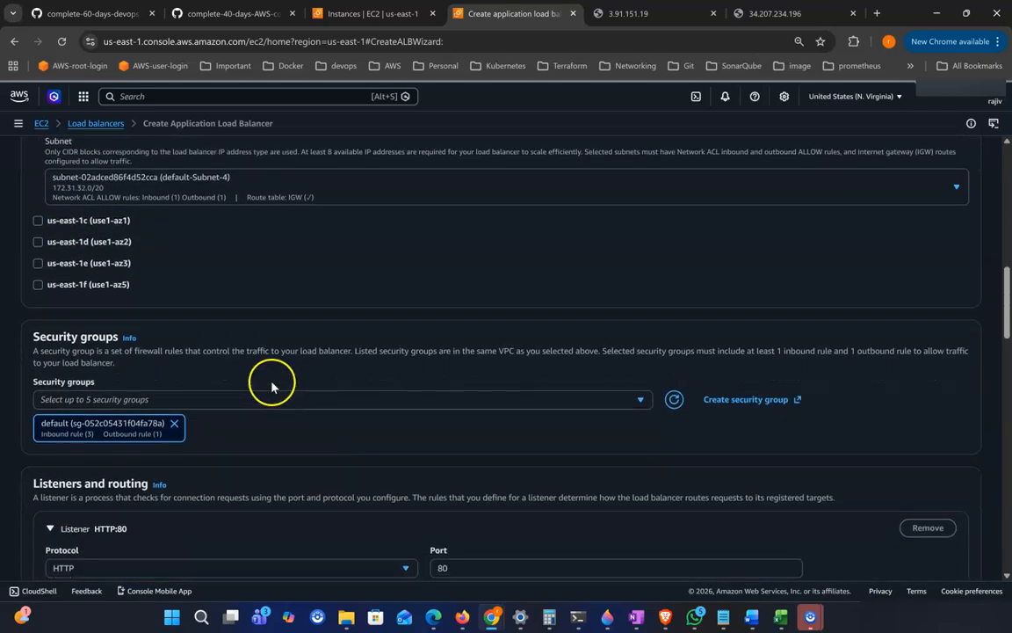
{"action": "scroll", "coordinate": [123, 334], "scroll_direction": "down", "scroll_amount": 1}
{"action": "scroll", "coordinate": [156, 346], "scroll_direction": "down", "scroll_amount": 1}
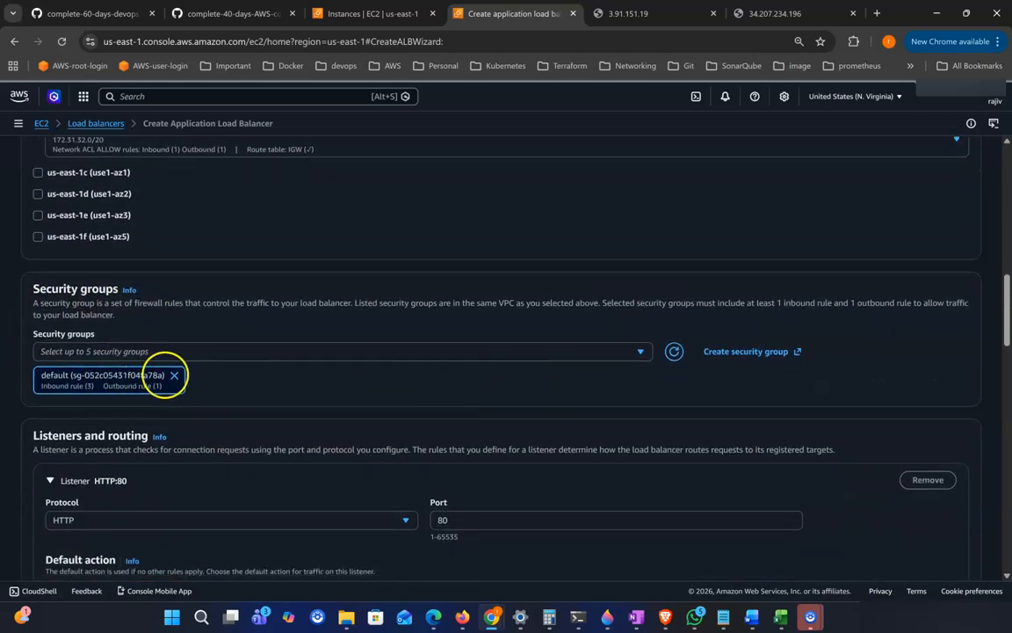
{"action": "left_click", "coordinate": [174, 376]}
Step: Open a new security group form and set its name and description to alb-25-april
{"action": "left_click", "coordinate": [745, 351]}
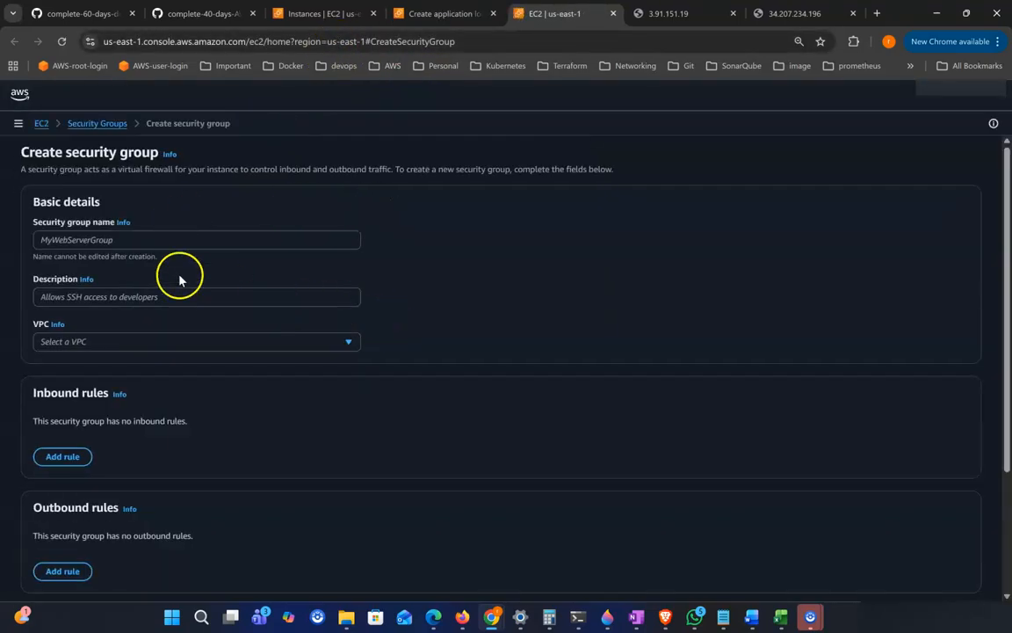
{"action": "left_click", "coordinate": [154, 241]}
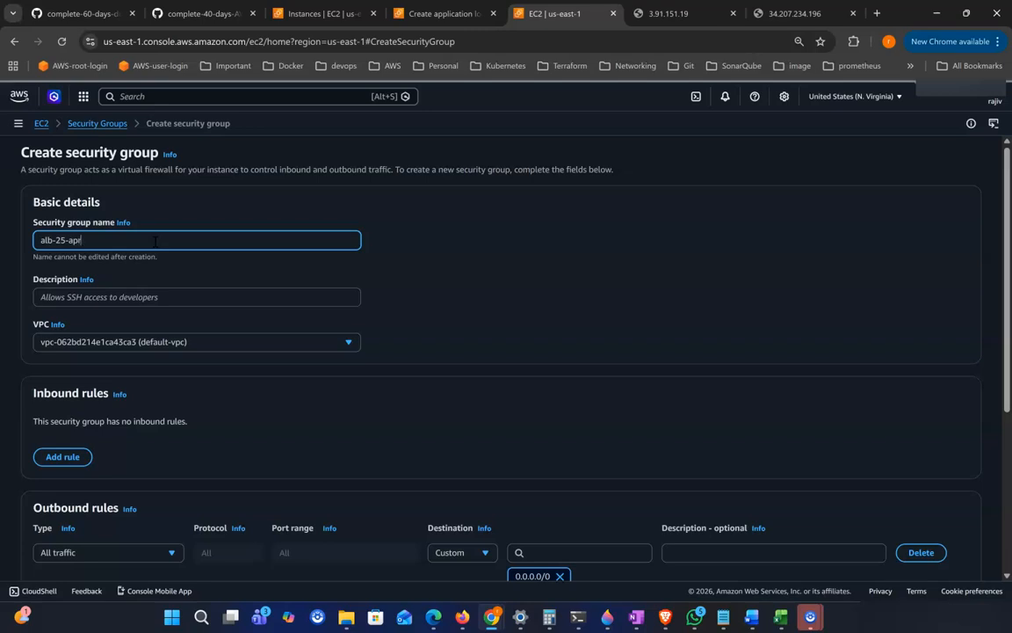
{"action": "left_click", "coordinate": [140, 294]}
{"action": "type", "text": "alb-25-april"}
Step: Add an inbound HTTP rule with source Anywhere to the security group
{"action": "scroll", "coordinate": [545, 297], "scroll_direction": "down", "scroll_amount": 2}
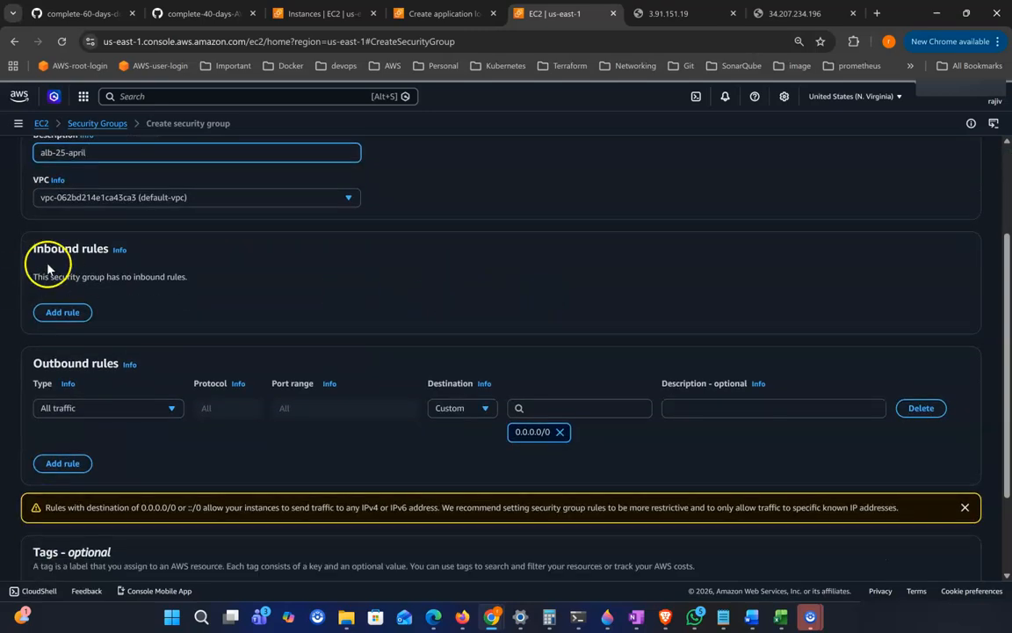
{"action": "left_click", "coordinate": [66, 312]}
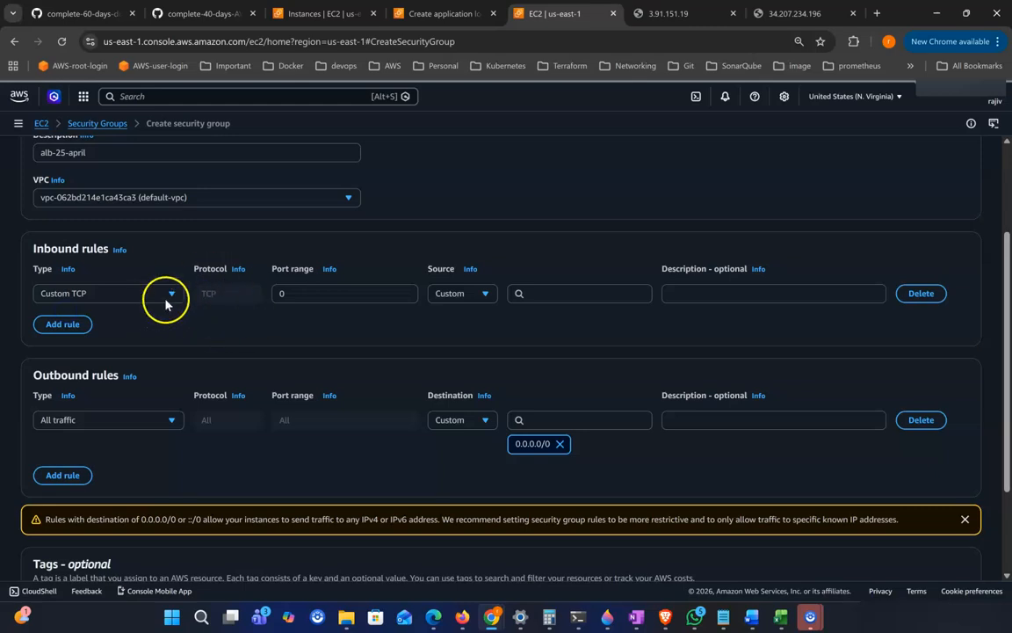
{"action": "left_click", "coordinate": [168, 295]}
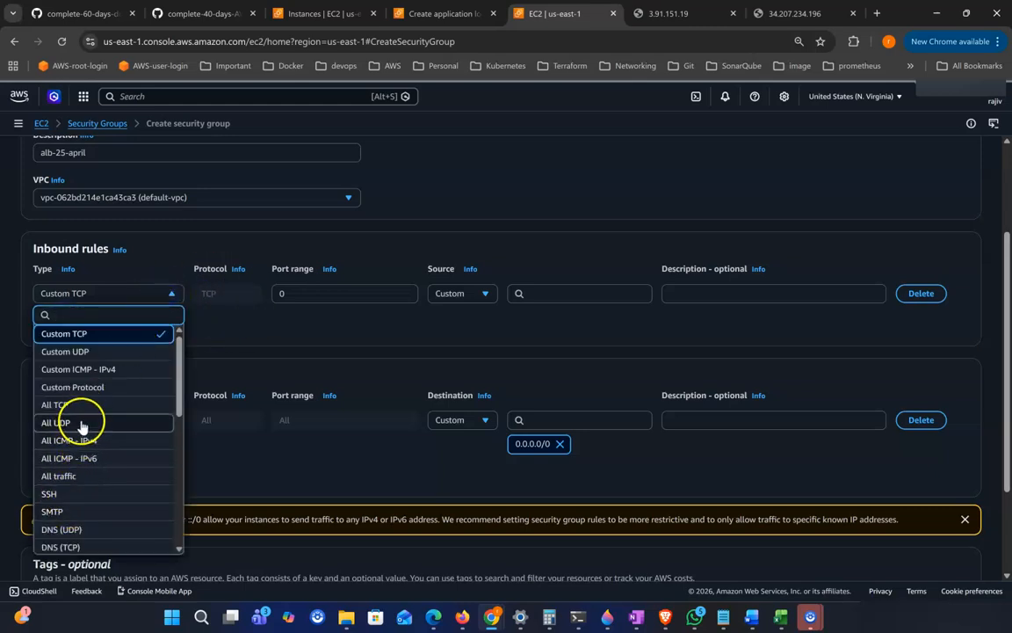
{"action": "scroll", "coordinate": [88, 475], "scroll_direction": "down", "scroll_amount": 1}
{"action": "left_click", "coordinate": [83, 514]}
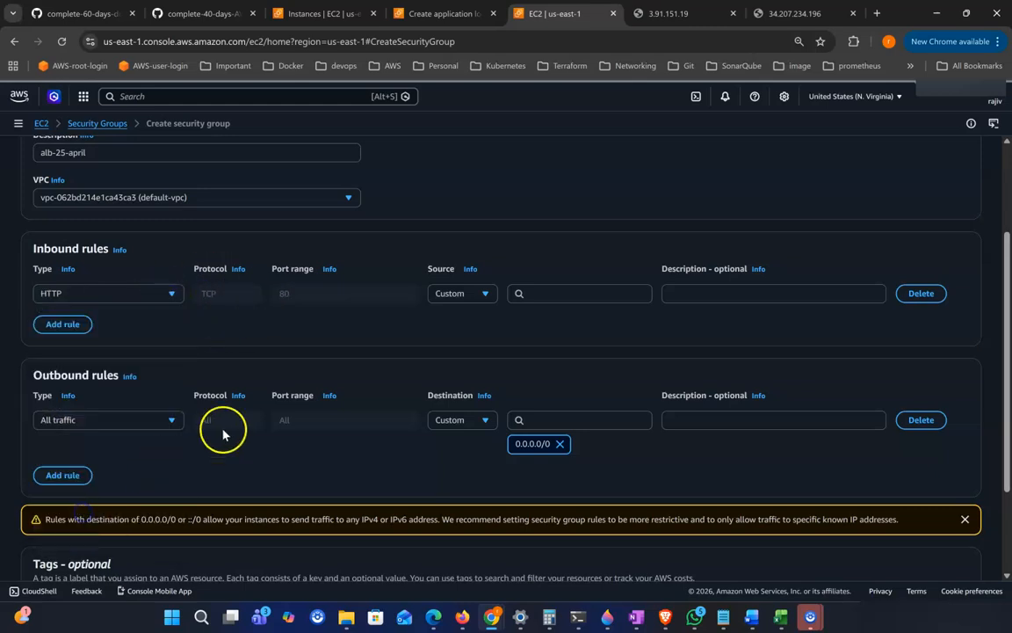
{"action": "left_click", "coordinate": [463, 297]}
{"action": "left_click", "coordinate": [473, 334]}
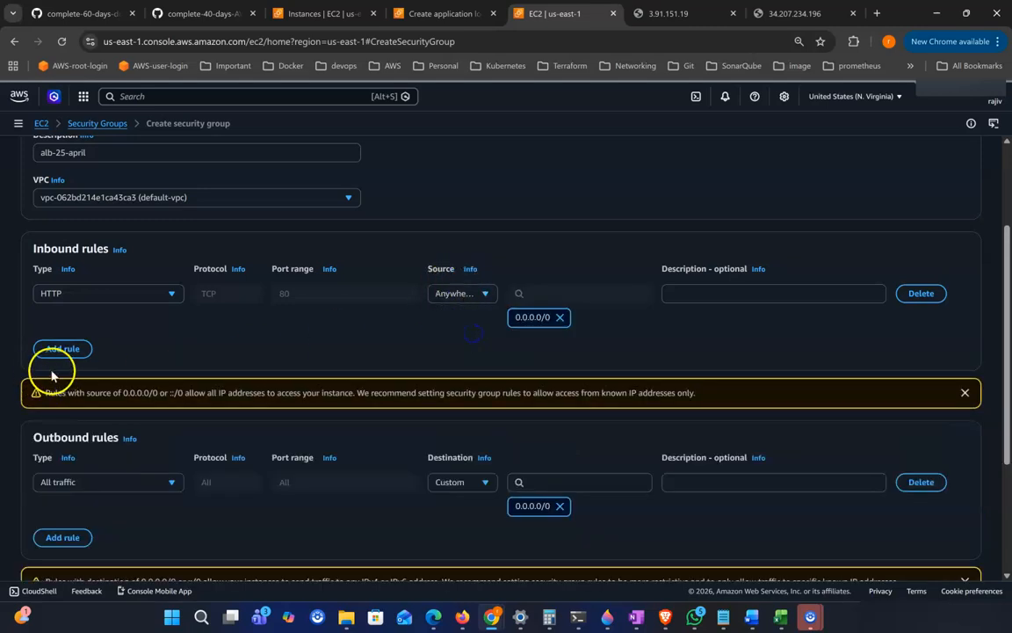
Step: Add a second inbound rule allowing All traffic from Anywhere
{"action": "left_click", "coordinate": [63, 347]}
{"action": "left_click", "coordinate": [127, 342]}
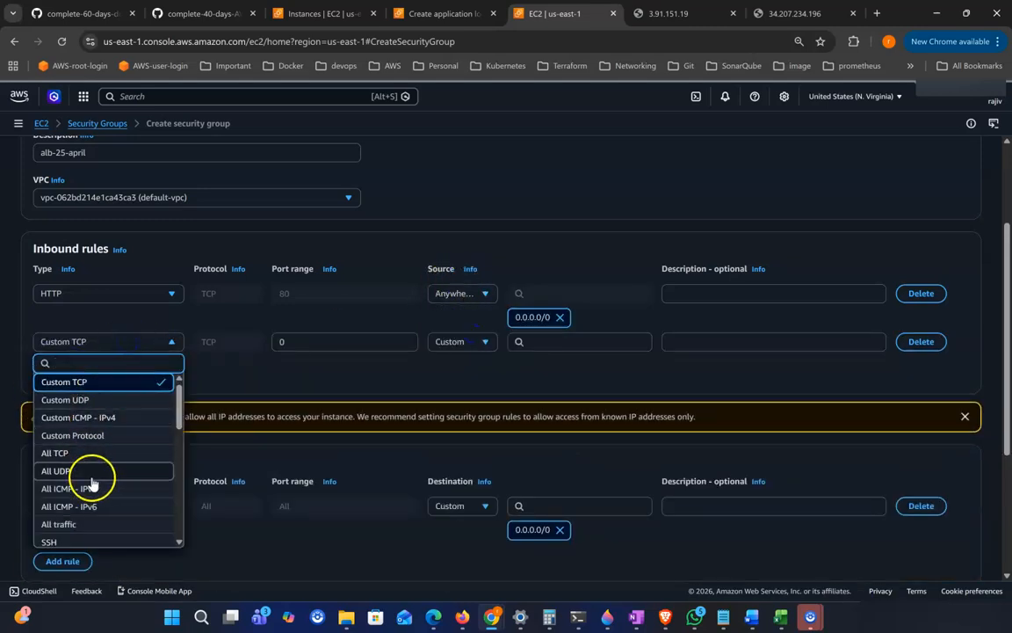
{"action": "left_click", "coordinate": [86, 526]}
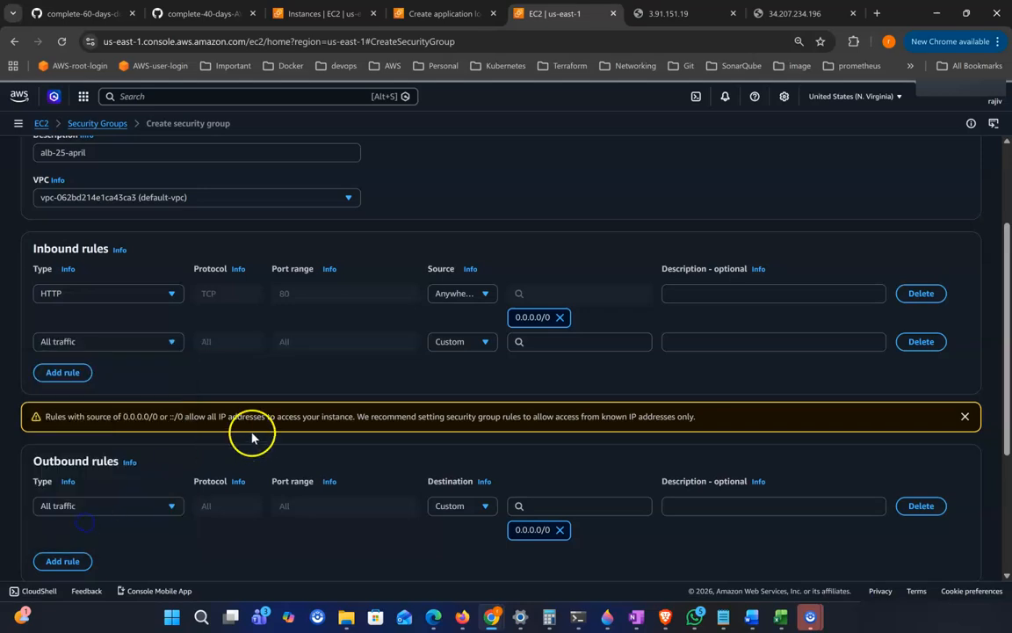
{"action": "left_click", "coordinate": [483, 342]}
{"action": "left_click", "coordinate": [482, 383]}
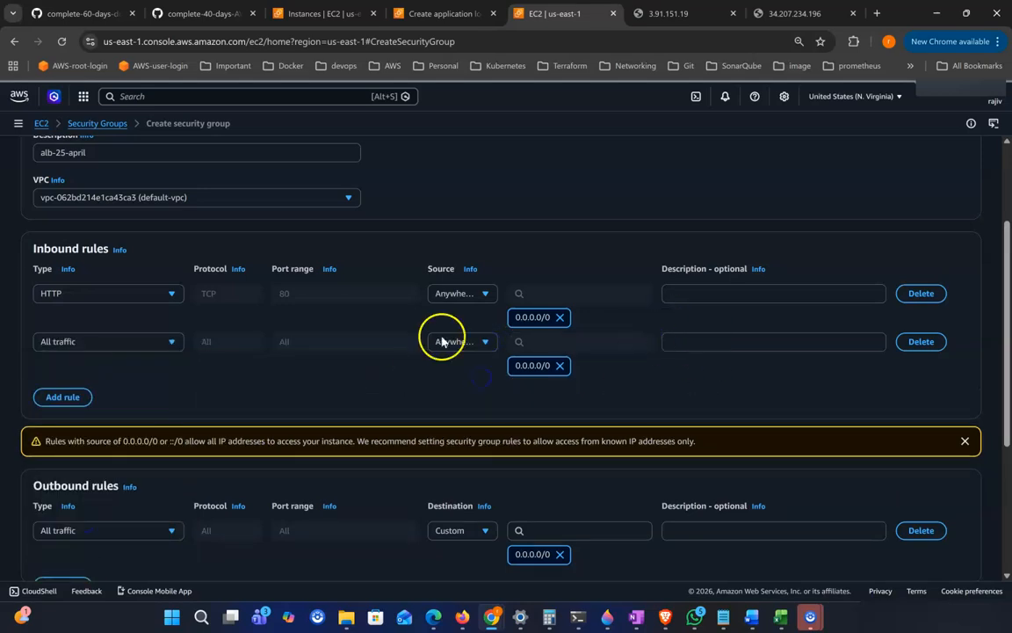
Step: Create the alb-25-april security group
{"action": "scroll", "coordinate": [1007, 510], "scroll_direction": "down", "scroll_amount": 1}
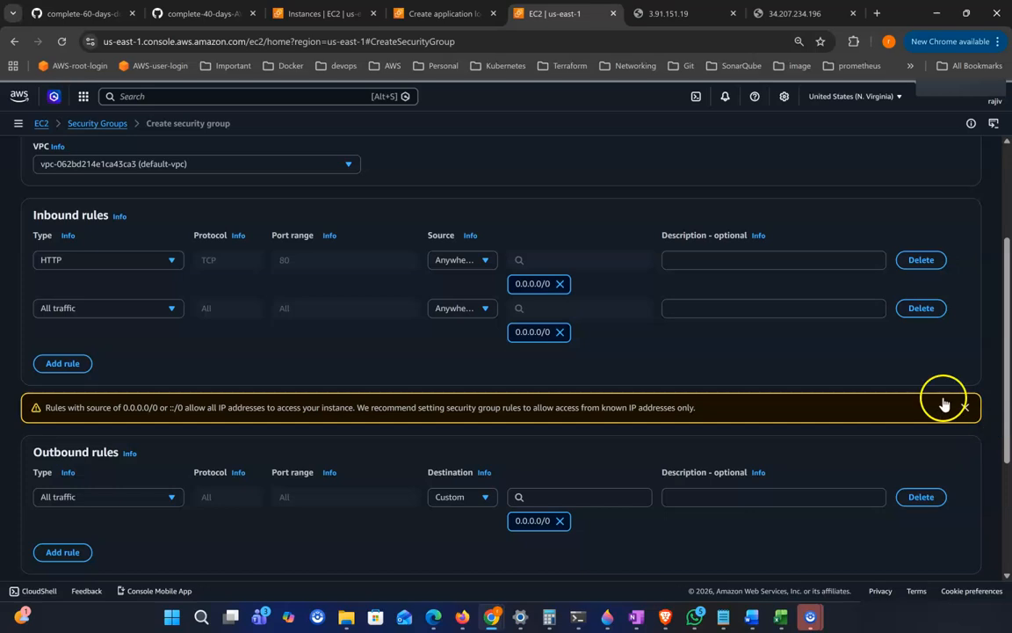
{"action": "scroll", "coordinate": [187, 226], "scroll_direction": "up", "scroll_amount": 1}
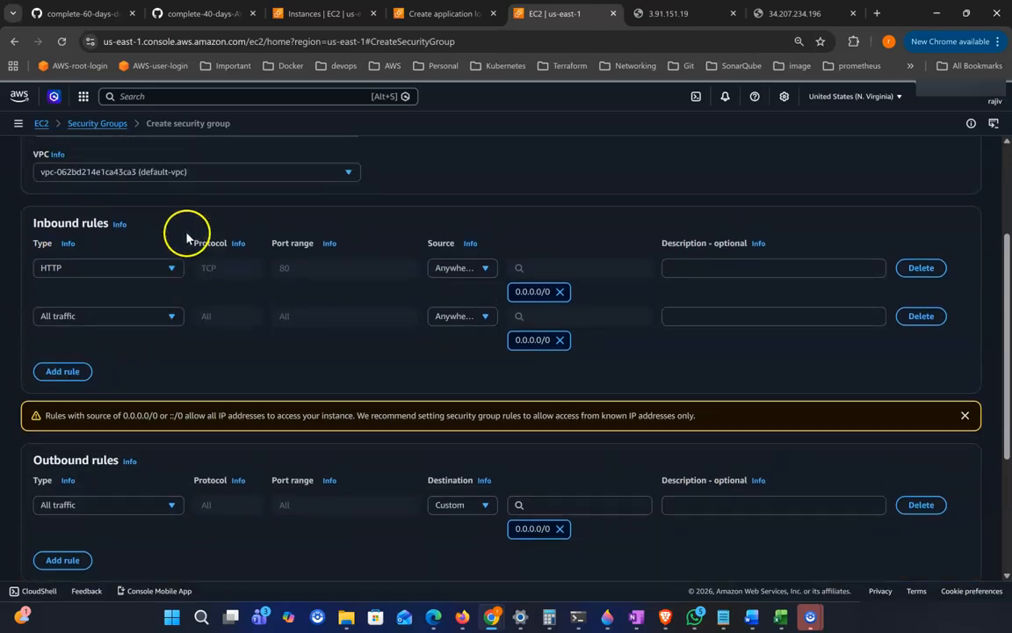
{"action": "left_click_drag", "start_coordinate": [32, 228], "coordinate": [110, 231]}
{"action": "scroll", "coordinate": [904, 509], "scroll_direction": "down", "scroll_amount": 5}
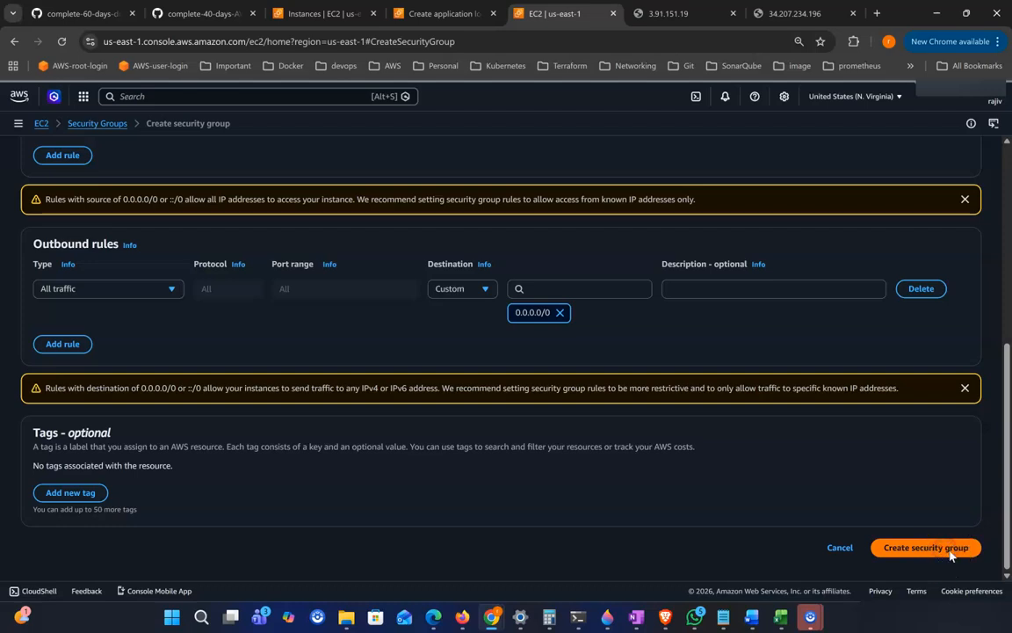
{"action": "left_click", "coordinate": [950, 554]}
Step: Return to the load balancer wizard and refresh its list of security groups
{"action": "left_click", "coordinate": [436, 16]}
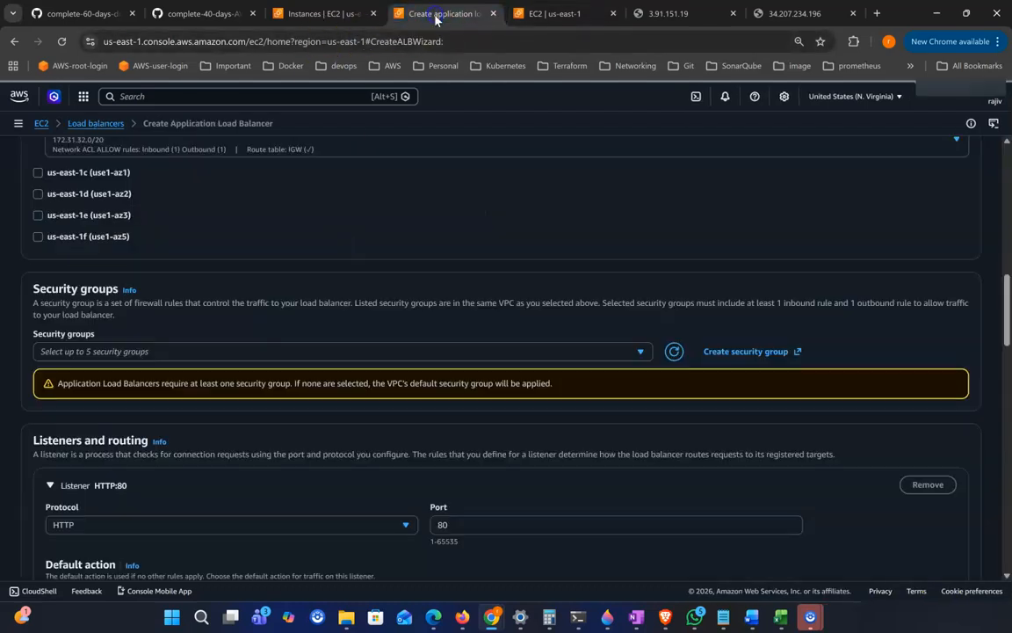
{"action": "left_click", "coordinate": [672, 355]}
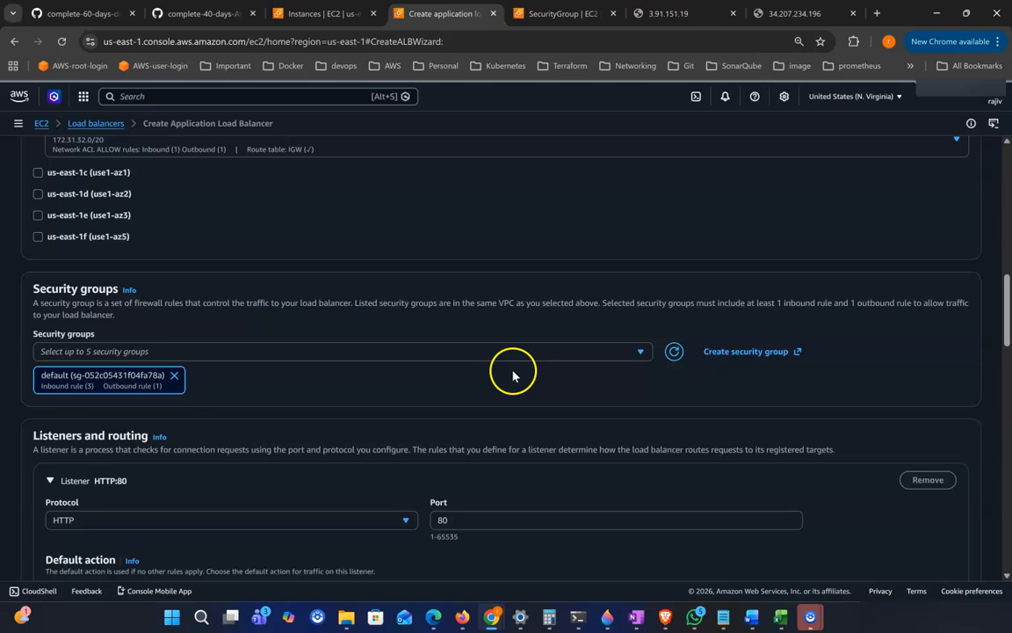
Step: Remove the default security group from the load balancer and select the alb-25-april security group instead
{"action": "left_click", "coordinate": [172, 377]}
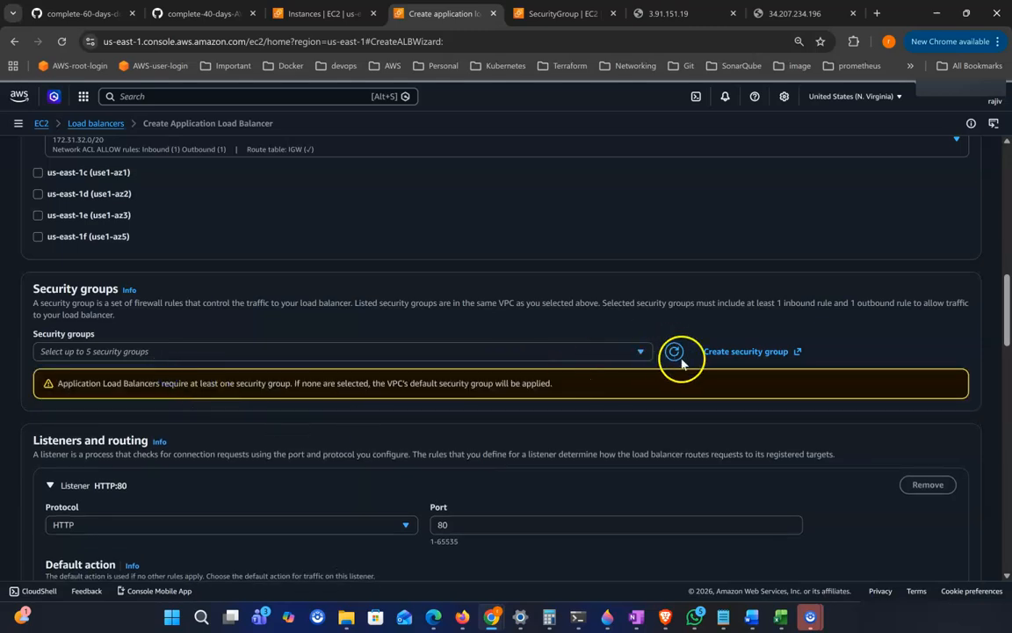
{"action": "left_click", "coordinate": [674, 353]}
{"action": "left_click", "coordinate": [647, 353]}
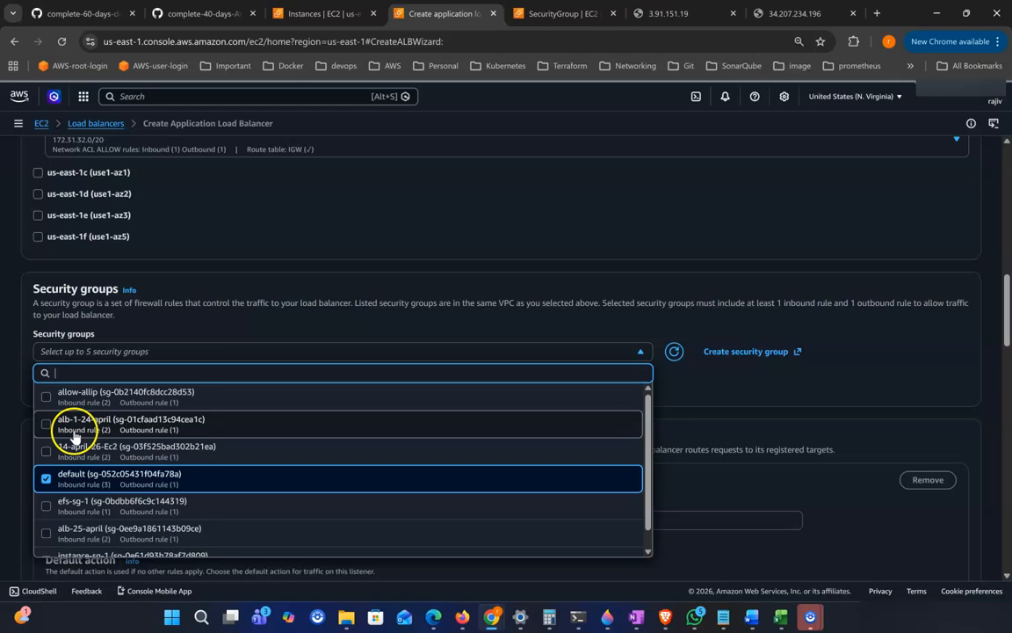
{"action": "scroll", "coordinate": [139, 452], "scroll_direction": "down", "scroll_amount": 1}
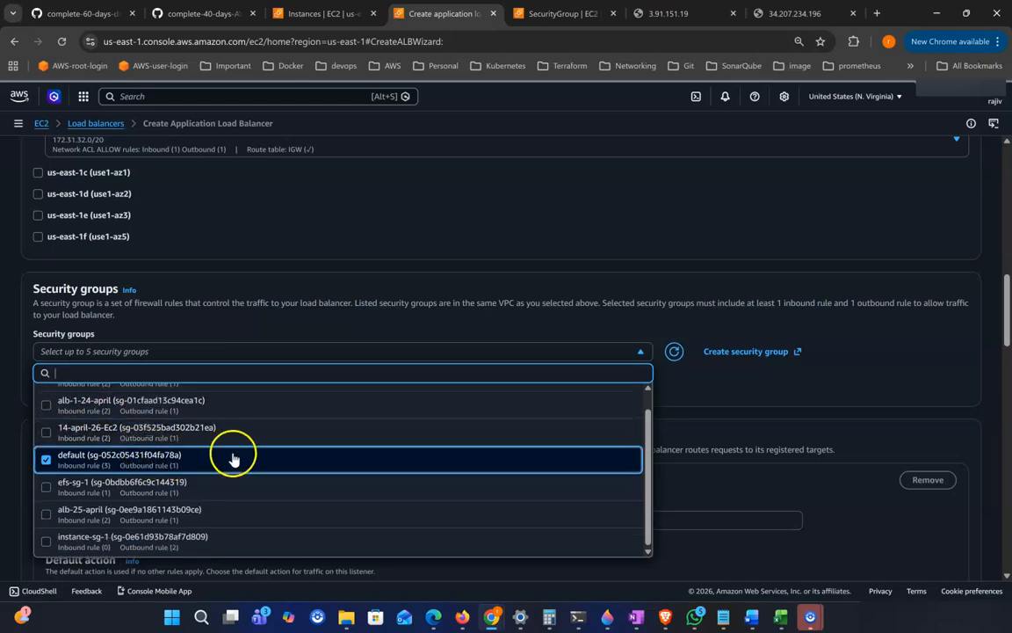
{"action": "scroll", "coordinate": [233, 453], "scroll_direction": "down", "scroll_amount": 2}
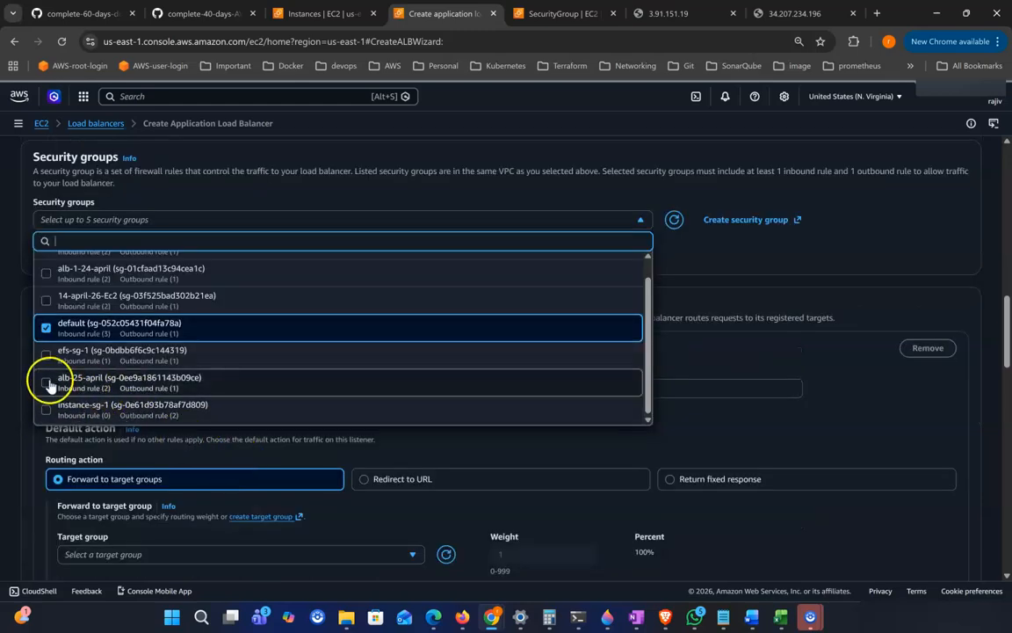
{"action": "left_click", "coordinate": [45, 325]}
{"action": "left_click", "coordinate": [46, 383]}
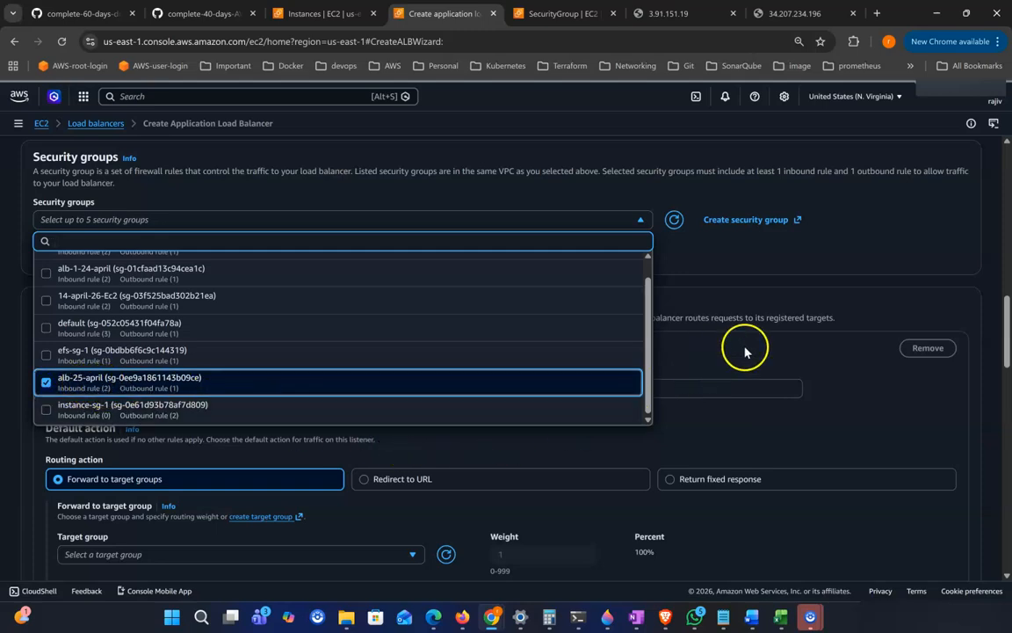
{"action": "left_click", "coordinate": [752, 285]}
Step: Open the create target group page from the HTTP:80 listener's forward-to-target-group default action
{"action": "scroll", "coordinate": [350, 339], "scroll_direction": "down", "scroll_amount": 1}
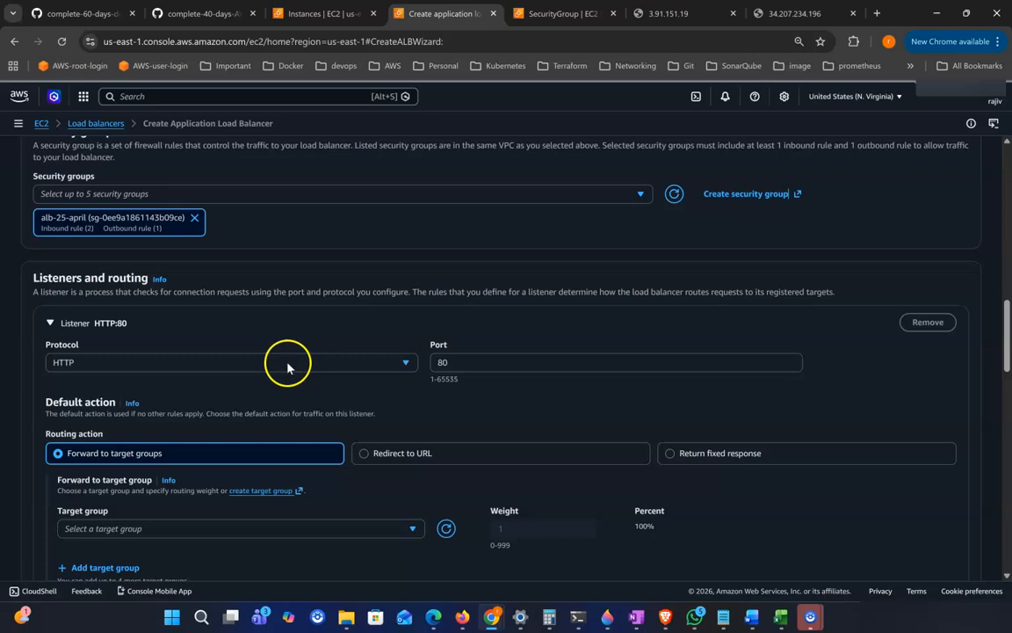
{"action": "scroll", "coordinate": [420, 375], "scroll_direction": "down", "scroll_amount": 1}
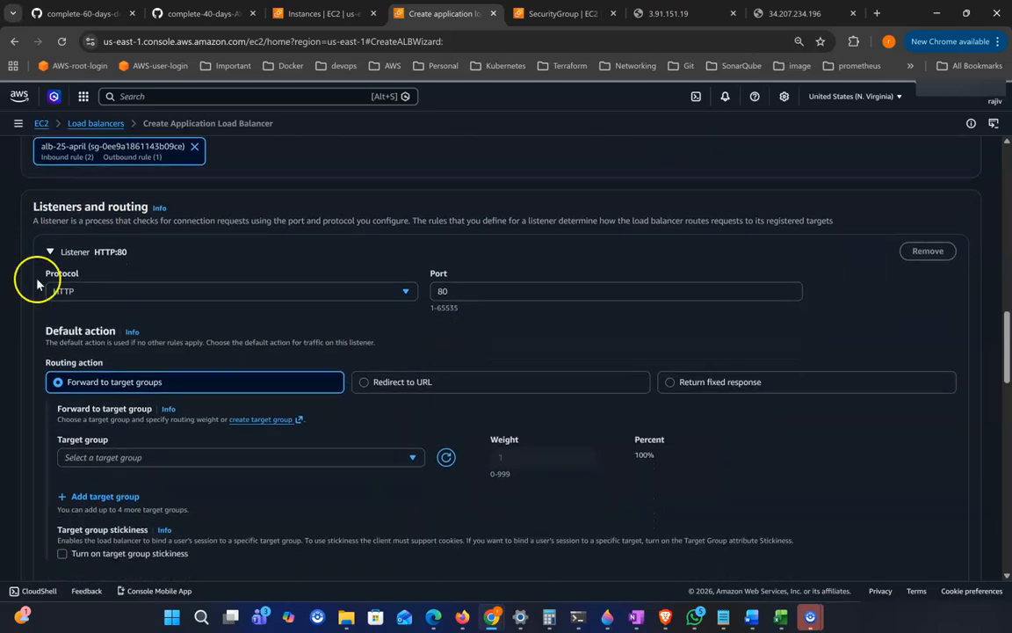
{"action": "scroll", "coordinate": [124, 255], "scroll_direction": "down", "scroll_amount": 1}
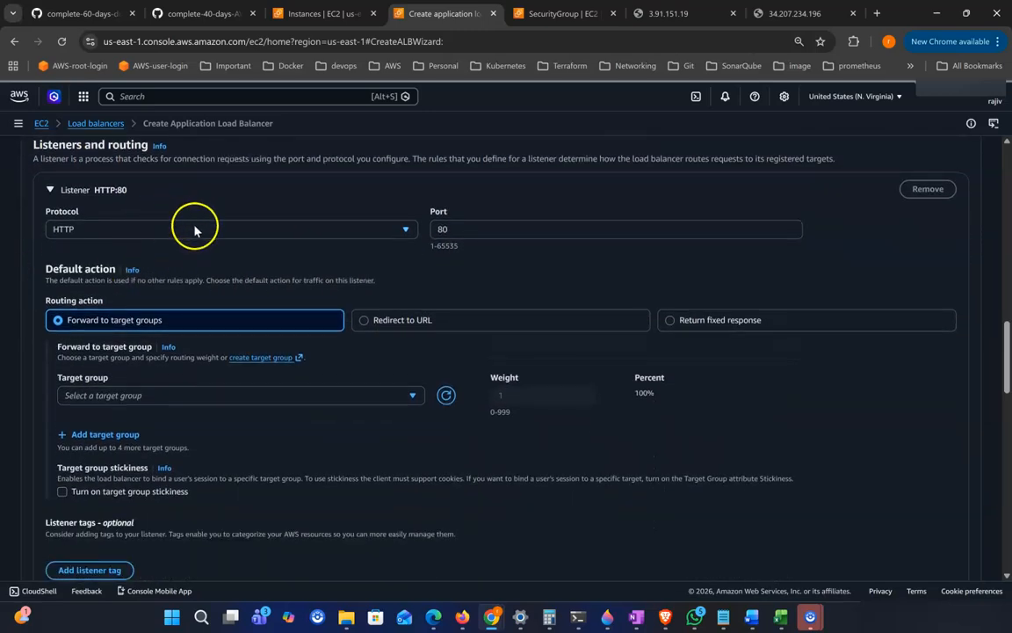
{"action": "scroll", "coordinate": [199, 227], "scroll_direction": "down", "scroll_amount": 1}
{"action": "scroll", "coordinate": [163, 246], "scroll_direction": "down", "scroll_amount": 1}
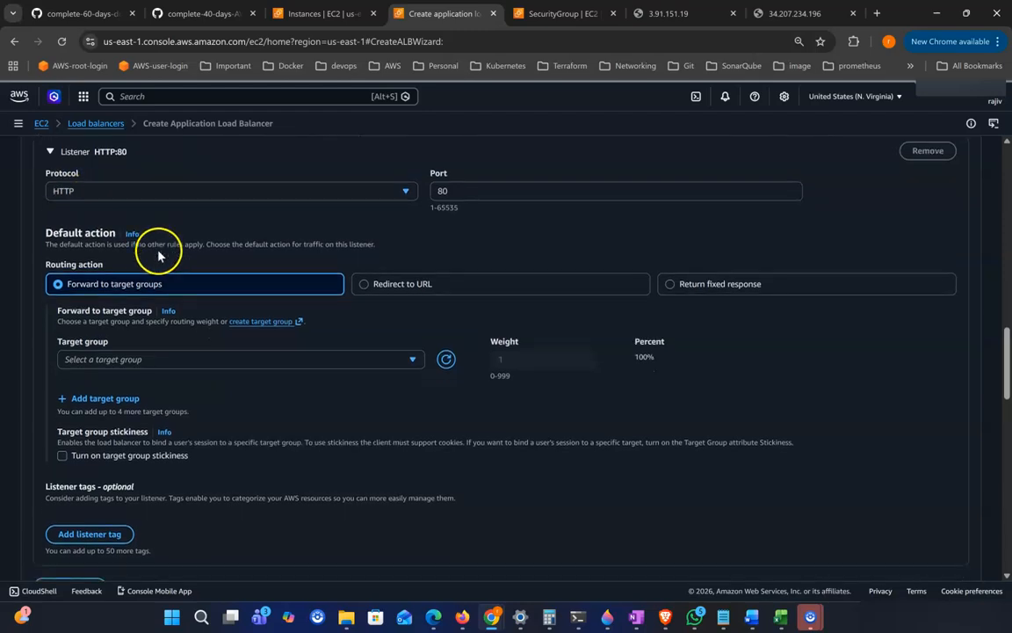
{"action": "scroll", "coordinate": [141, 501], "scroll_direction": "down", "scroll_amount": 1}
{"action": "scroll", "coordinate": [128, 517], "scroll_direction": "down", "scroll_amount": 1}
{"action": "scroll", "coordinate": [131, 377], "scroll_direction": "down", "scroll_amount": 1}
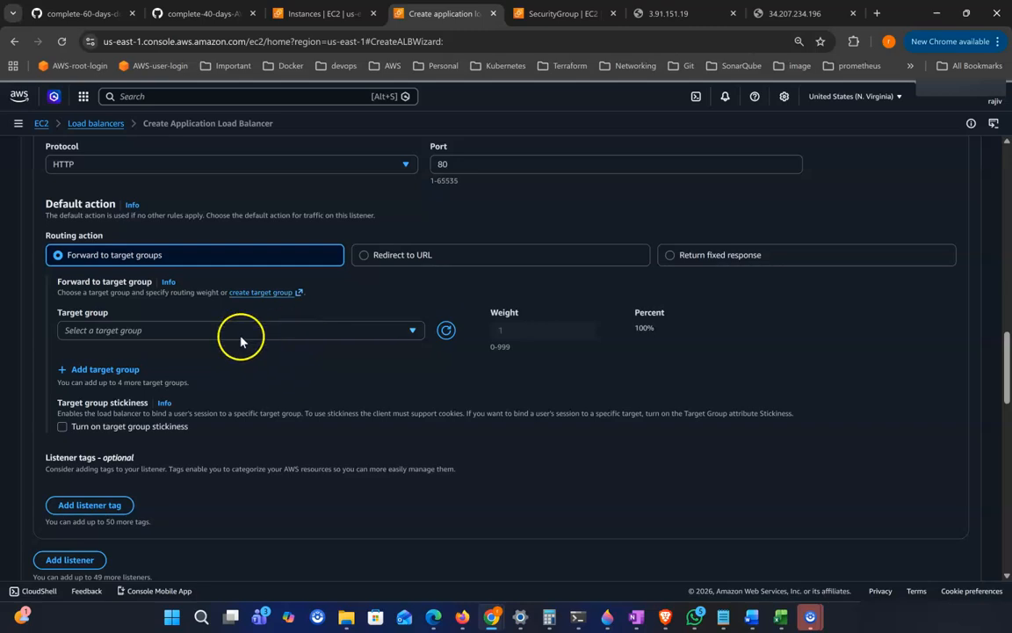
{"action": "left_click", "coordinate": [272, 295]}
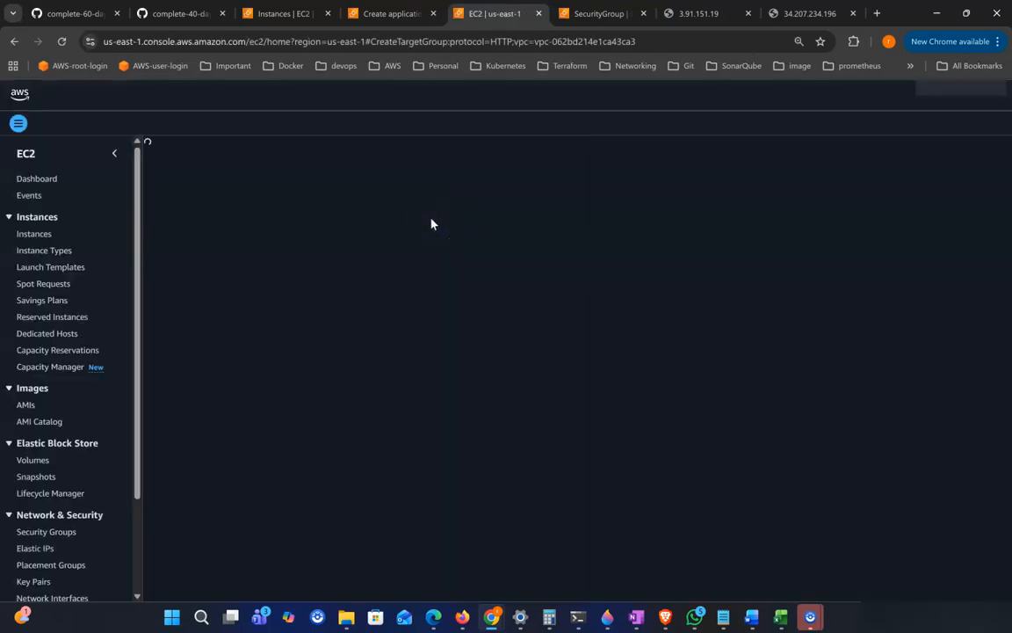
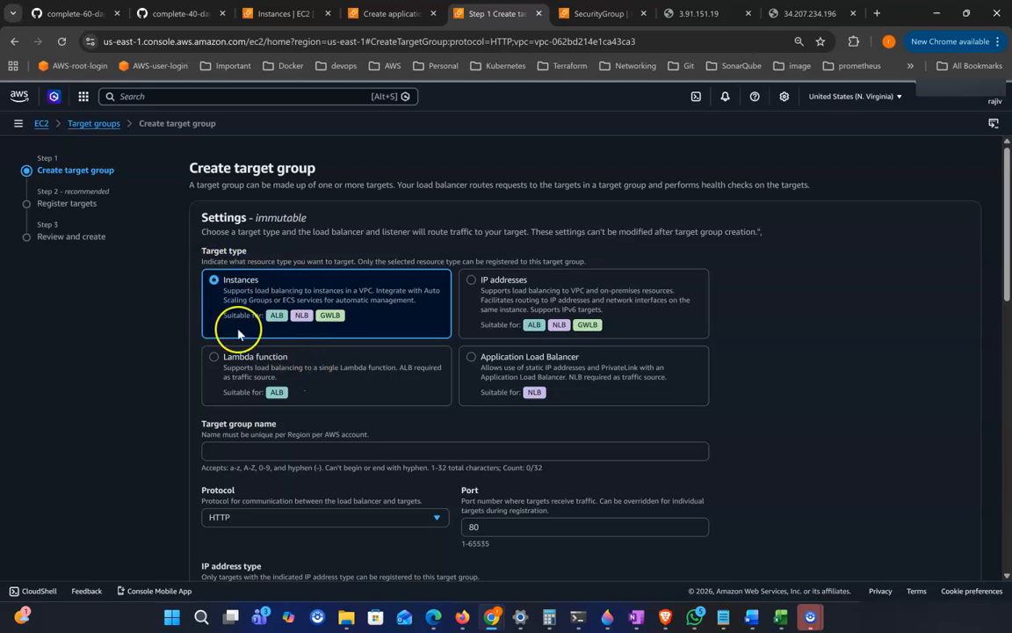
Step: Name the new instance target group tg1-alb-1, keeping HTTP port 80 and the default VPC
{"action": "left_click", "coordinate": [278, 452]}
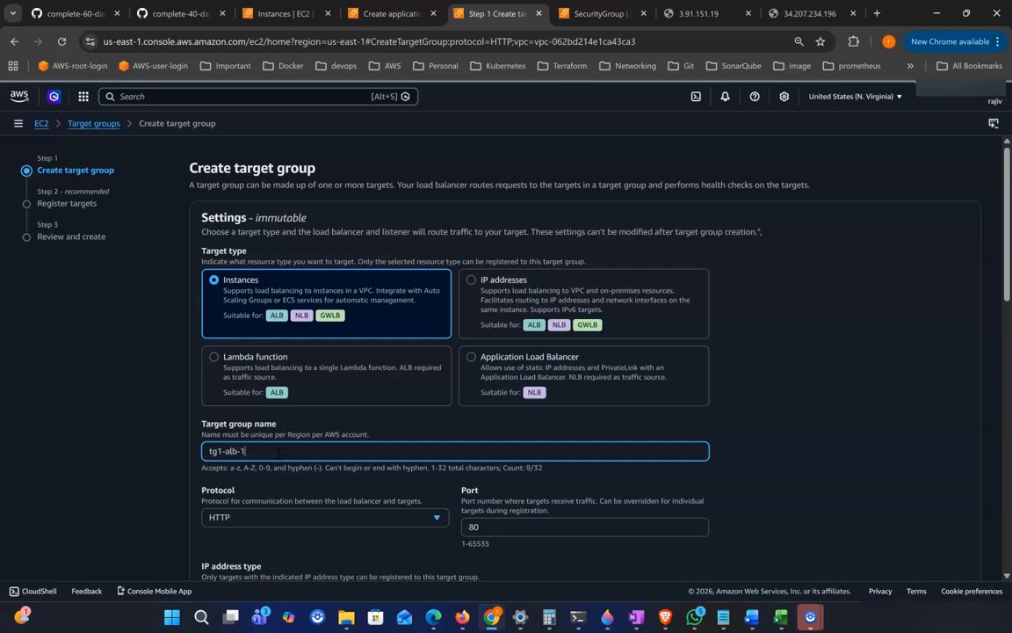
{"action": "scroll", "coordinate": [327, 459], "scroll_direction": "down", "scroll_amount": 1}
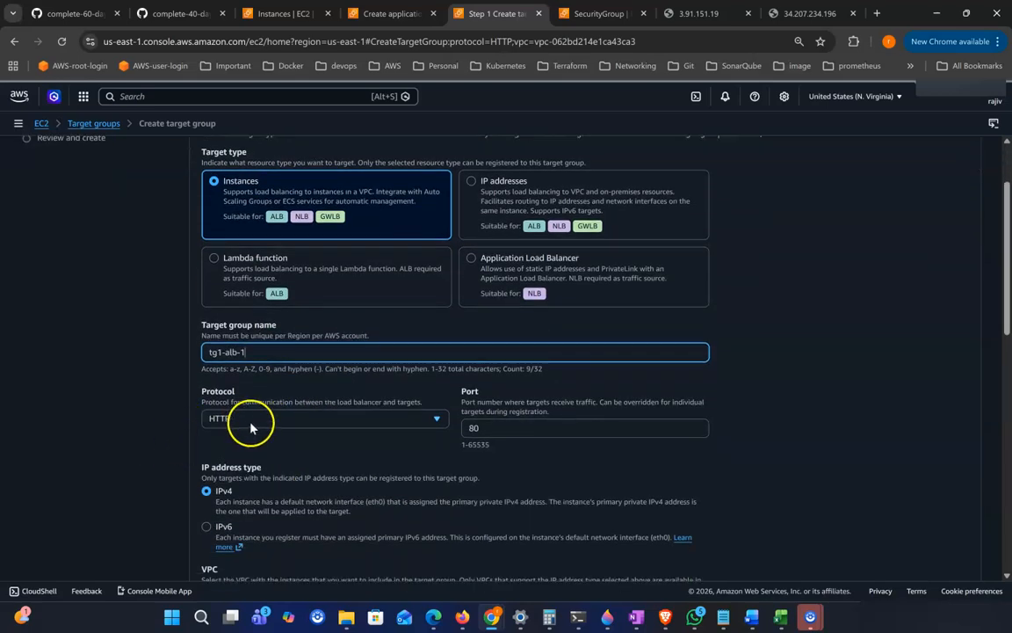
{"action": "scroll", "coordinate": [424, 468], "scroll_direction": "down", "scroll_amount": 2}
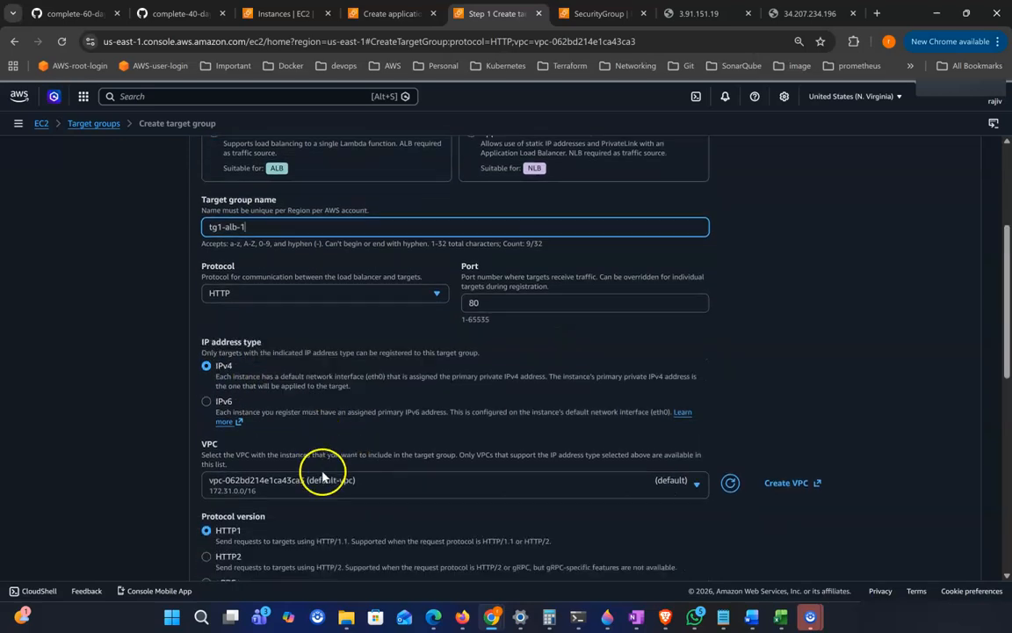
{"action": "scroll", "coordinate": [271, 493], "scroll_direction": "down", "scroll_amount": 3}
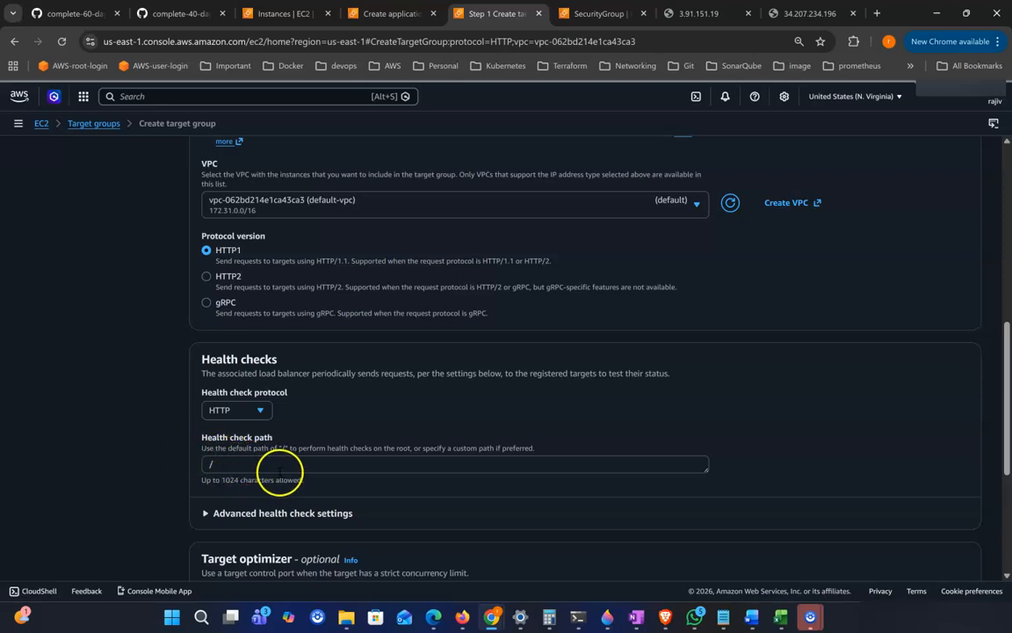
{"action": "scroll", "coordinate": [266, 439], "scroll_direction": "down", "scroll_amount": 1}
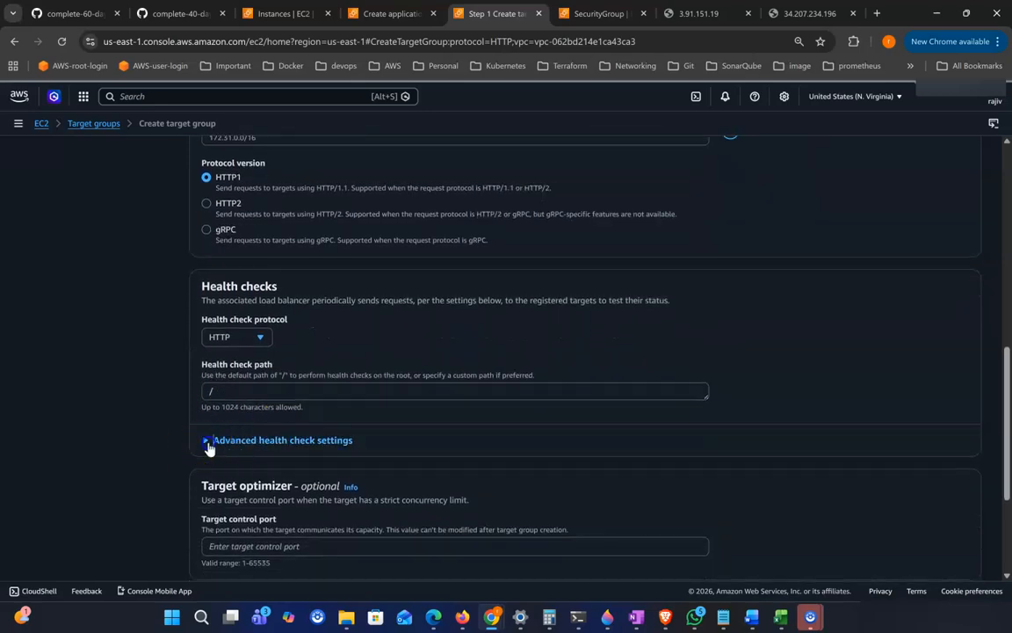
Step: Expand and review the advanced health check settings: thresholds, timeout, interval and success codes
{"action": "left_click", "coordinate": [209, 441]}
{"action": "scroll", "coordinate": [312, 436], "scroll_direction": "down", "scroll_amount": 2}
{"action": "scroll", "coordinate": [360, 376], "scroll_direction": "down", "scroll_amount": 1}
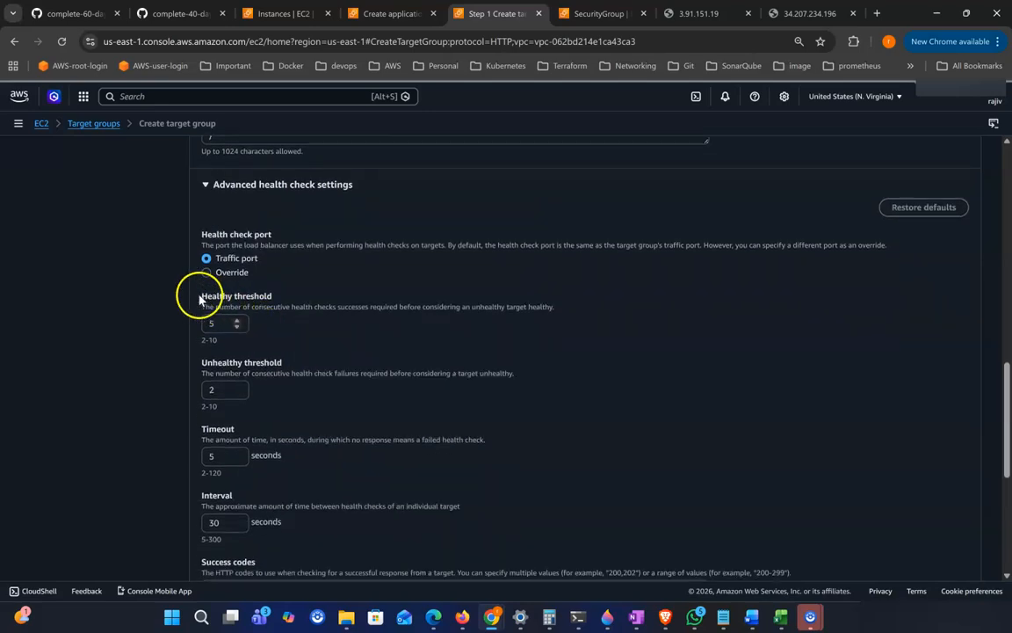
{"action": "left_click_drag", "start_coordinate": [201, 300], "coordinate": [298, 300]}
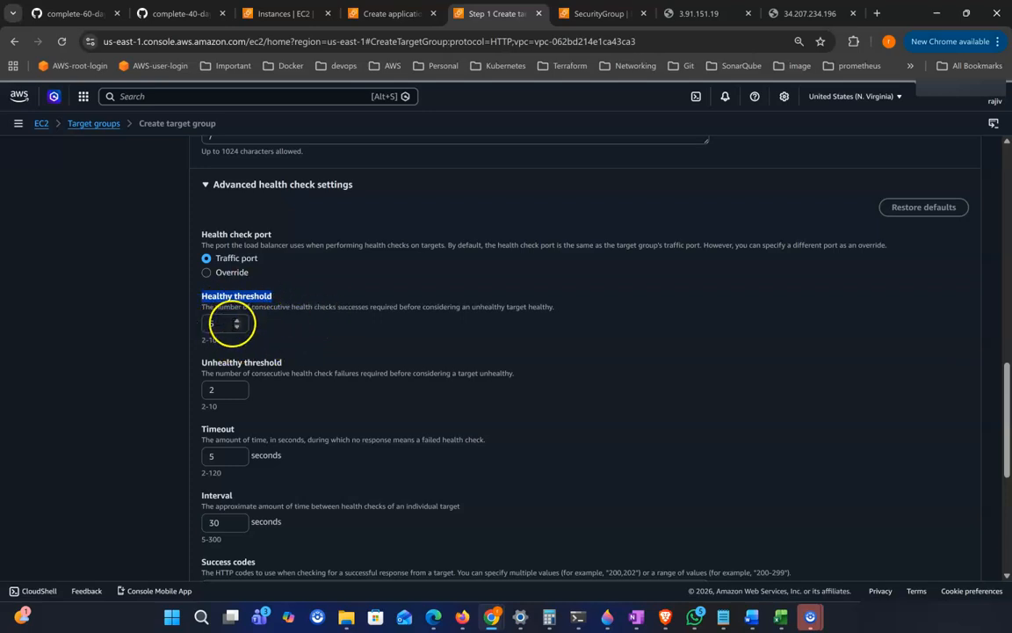
{"action": "scroll", "coordinate": [281, 309], "scroll_direction": "down", "scroll_amount": 1}
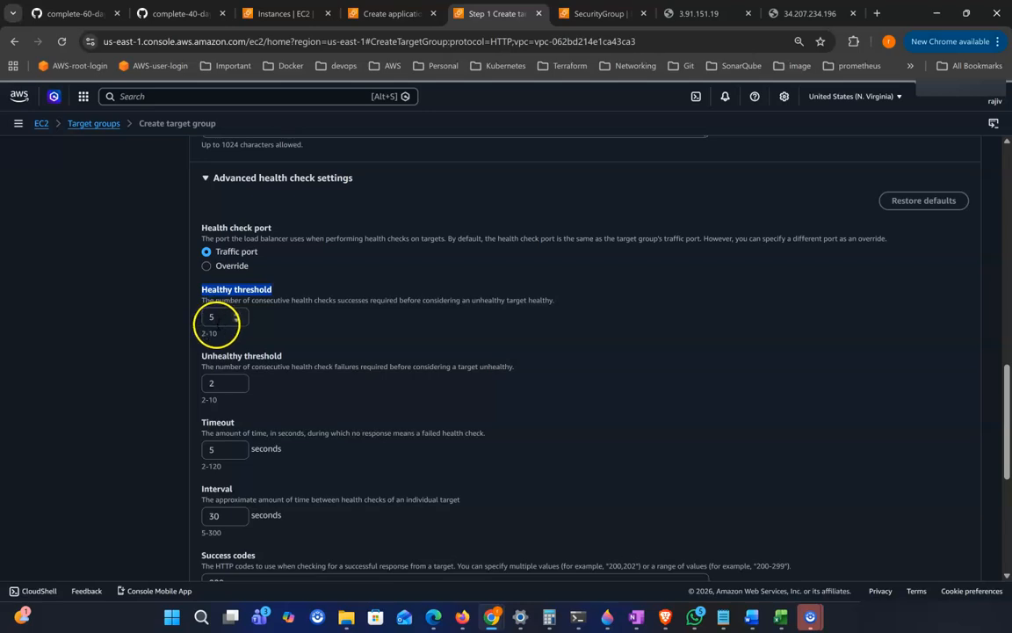
{"action": "scroll", "coordinate": [281, 350], "scroll_direction": "down", "scroll_amount": 1}
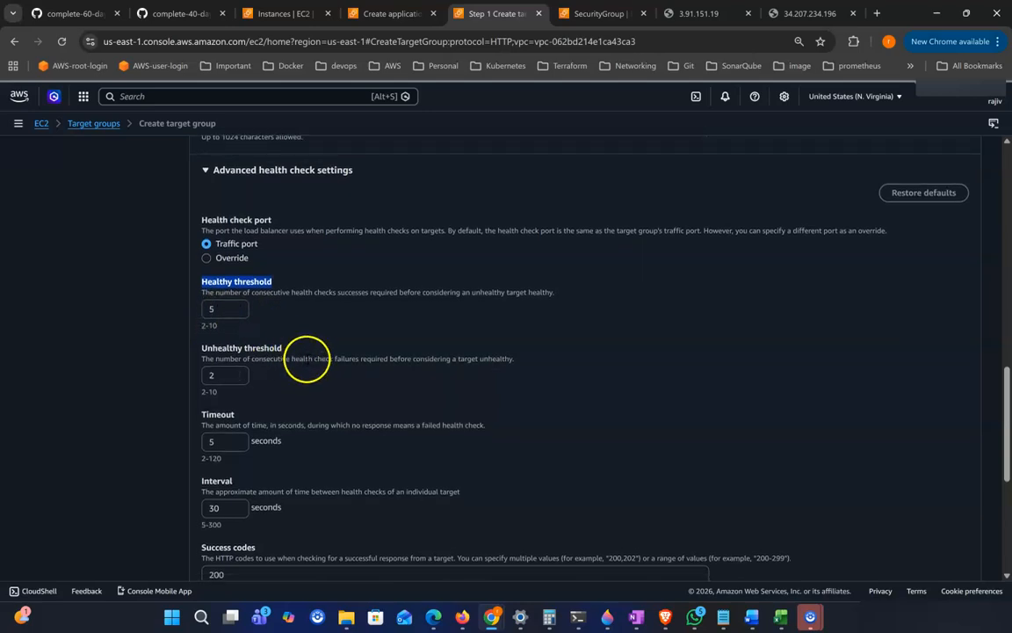
{"action": "left_click", "coordinate": [31, 573]}
{"action": "left_click_drag", "start_coordinate": [220, 350], "coordinate": [312, 356]}
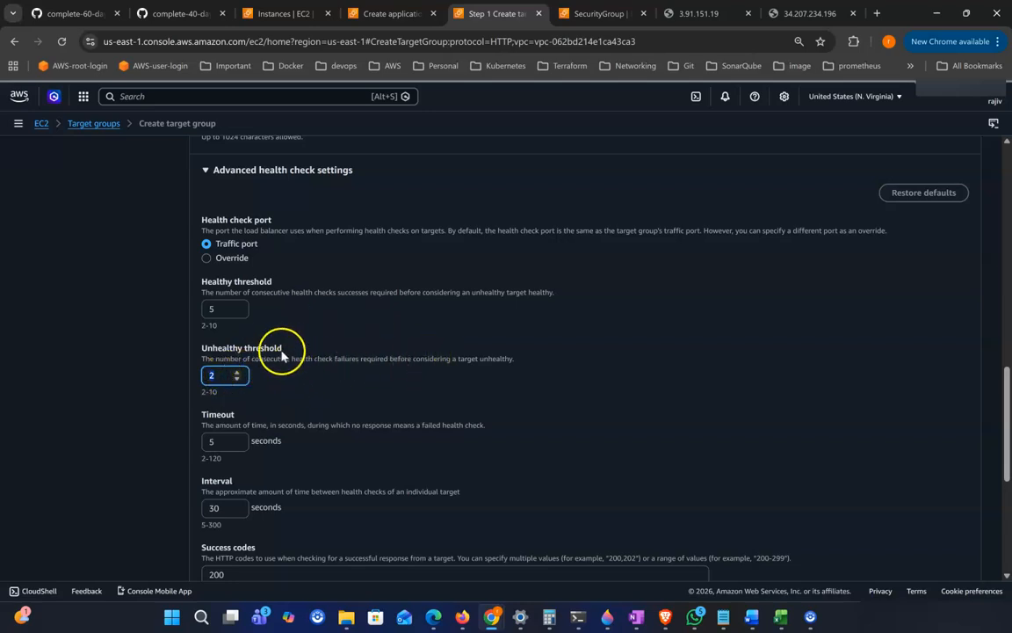
{"action": "scroll", "coordinate": [496, 354], "scroll_direction": "down", "scroll_amount": 1}
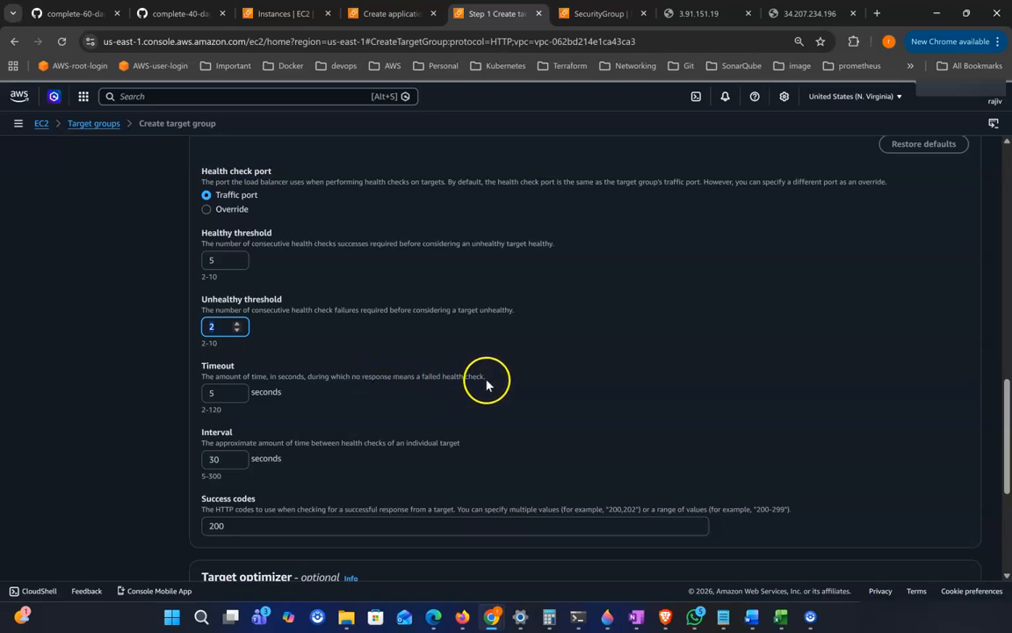
{"action": "scroll", "coordinate": [352, 364], "scroll_direction": "down", "scroll_amount": 1}
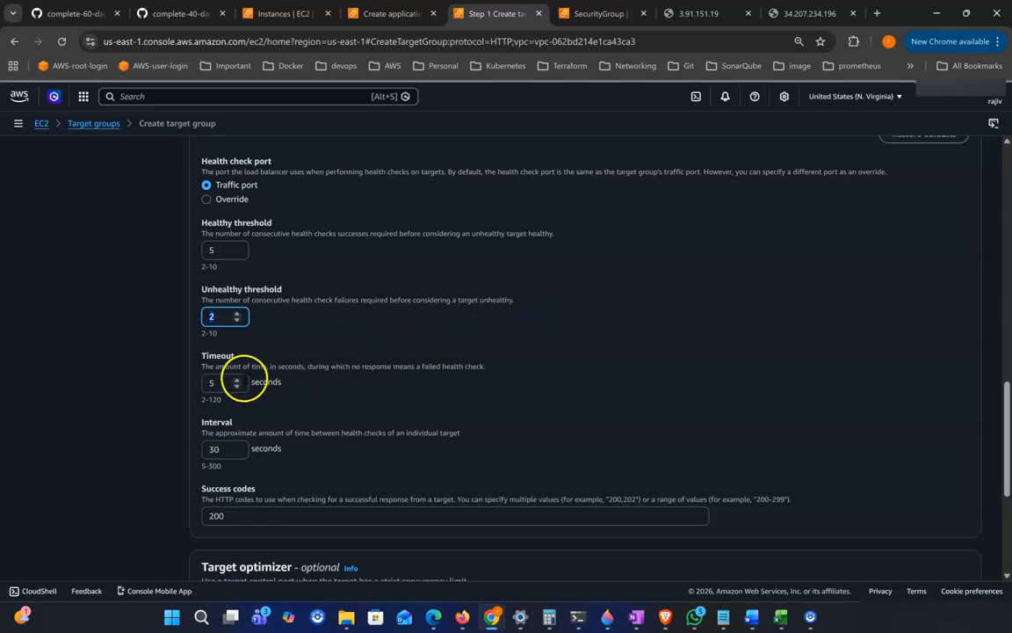
{"action": "double_click", "coordinate": [214, 384]}
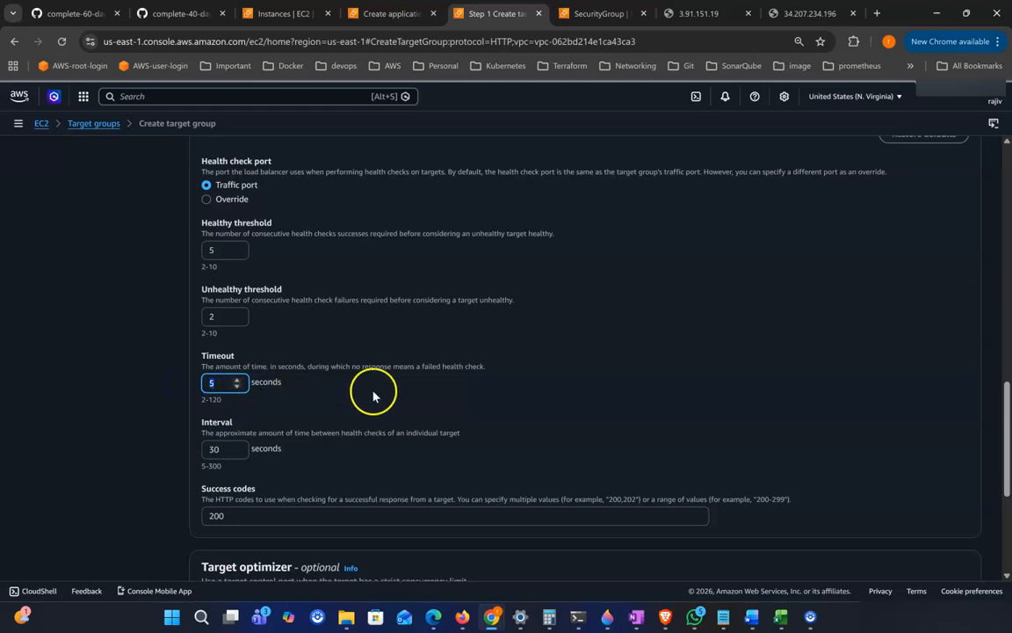
{"action": "scroll", "coordinate": [372, 395], "scroll_direction": "down", "scroll_amount": 2}
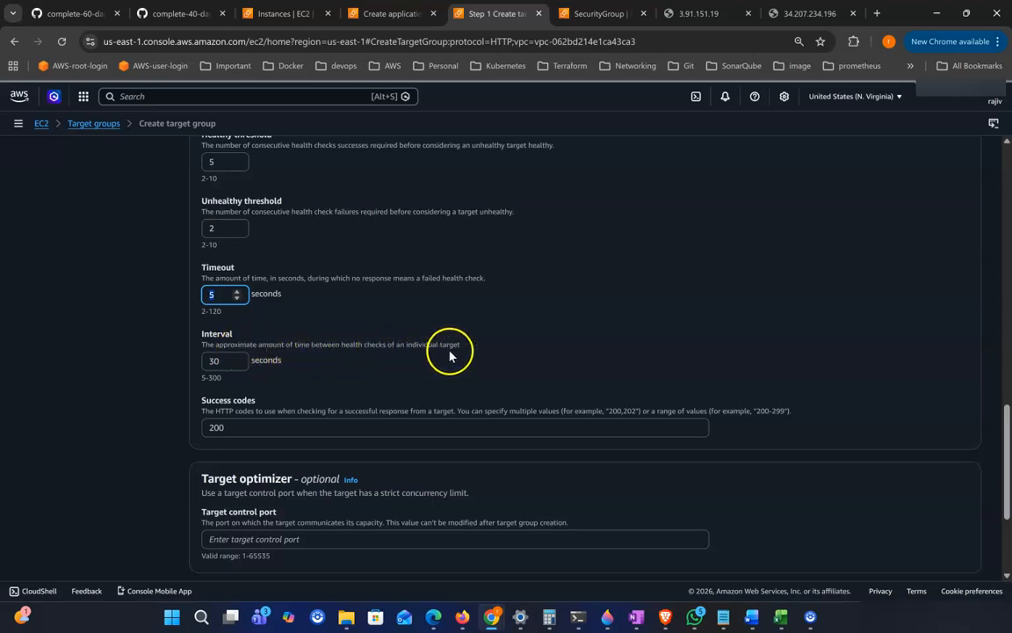
{"action": "scroll", "coordinate": [232, 204], "scroll_direction": "up", "scroll_amount": 1}
{"action": "scroll", "coordinate": [232, 204], "scroll_direction": "up", "scroll_amount": 1}
{"action": "left_click", "coordinate": [220, 179]}
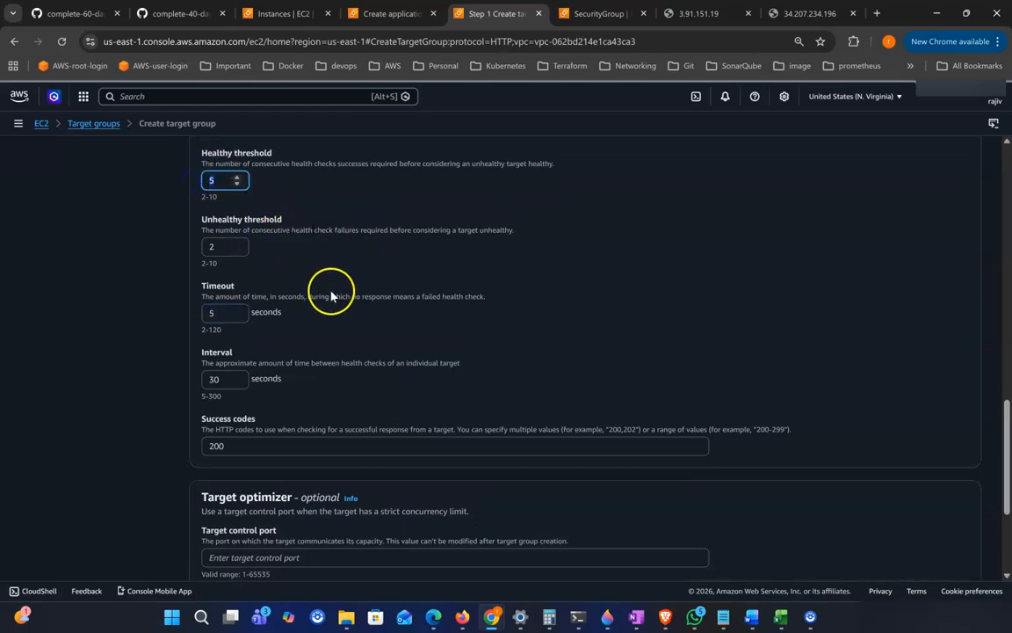
{"action": "left_click", "coordinate": [207, 385]}
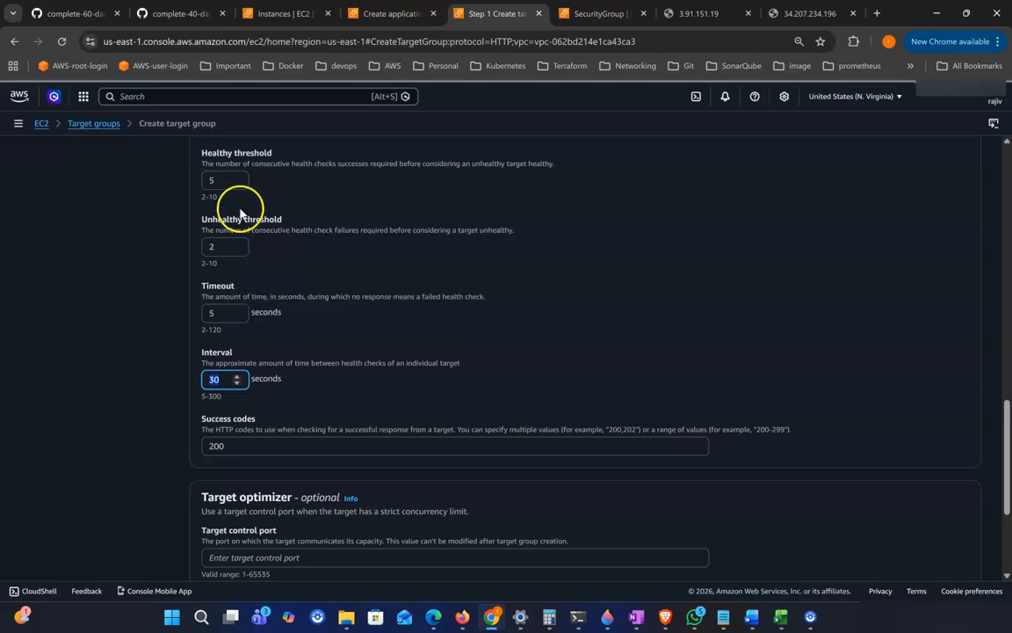
{"action": "left_click", "coordinate": [188, 181]}
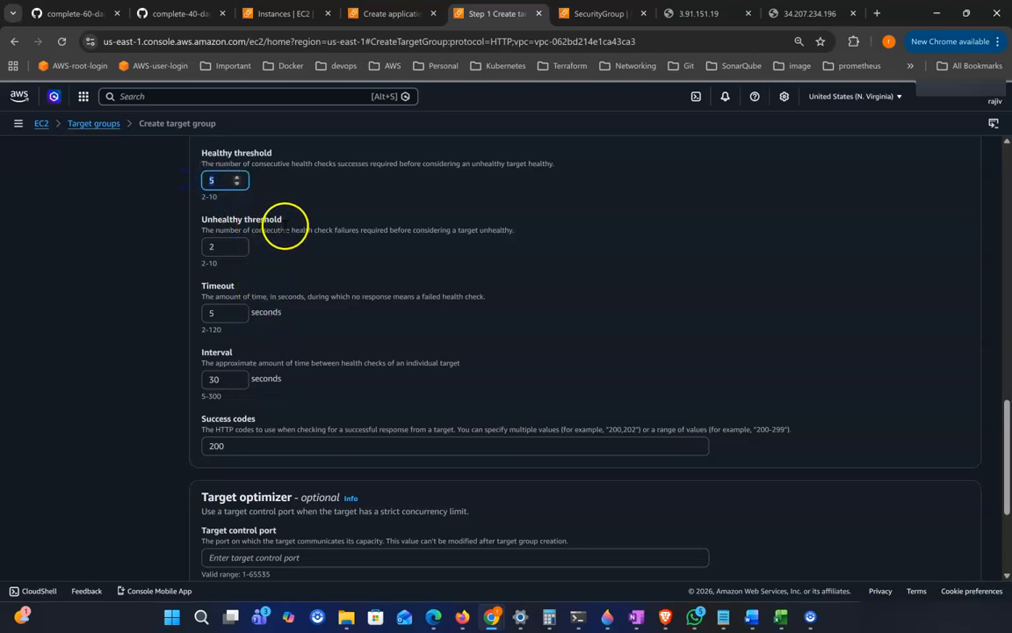
{"action": "left_click_drag", "start_coordinate": [234, 379], "coordinate": [211, 380]}
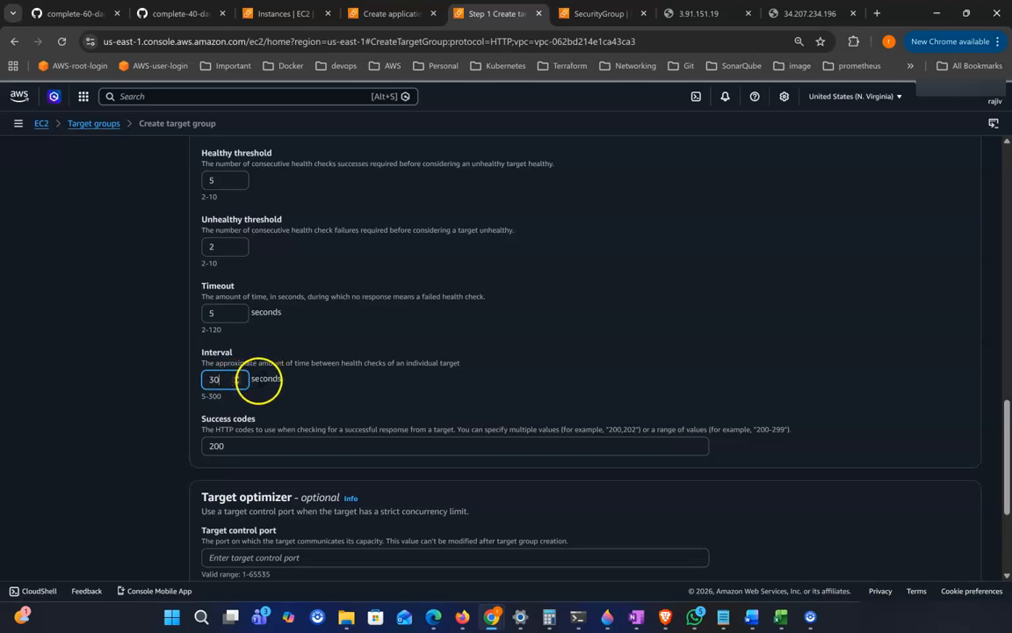
{"action": "scroll", "coordinate": [225, 377], "scroll_direction": "down", "scroll_amount": 1}
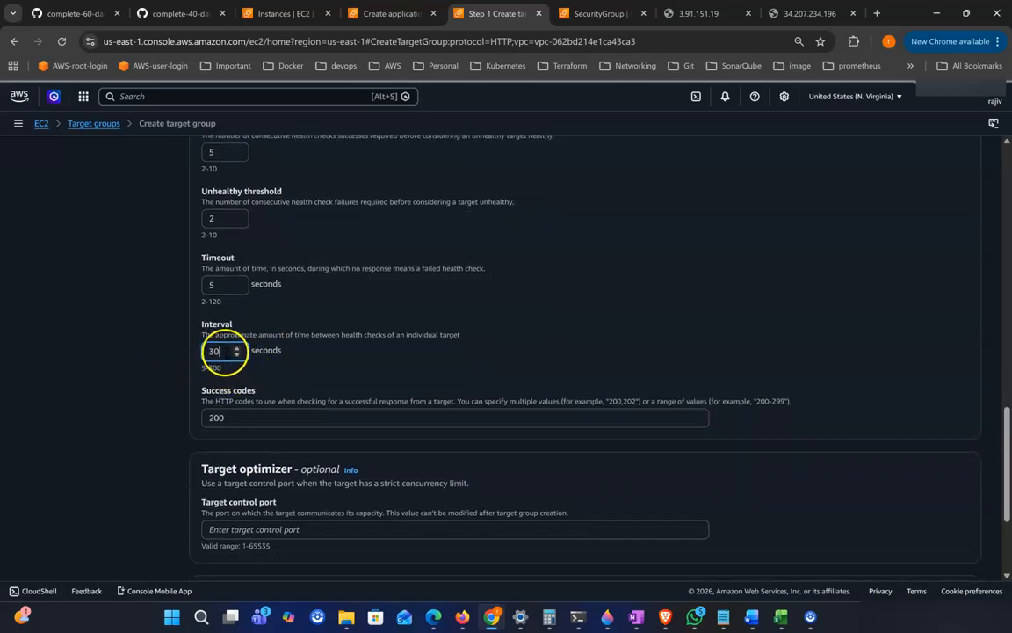
{"action": "left_click", "coordinate": [398, 360]}
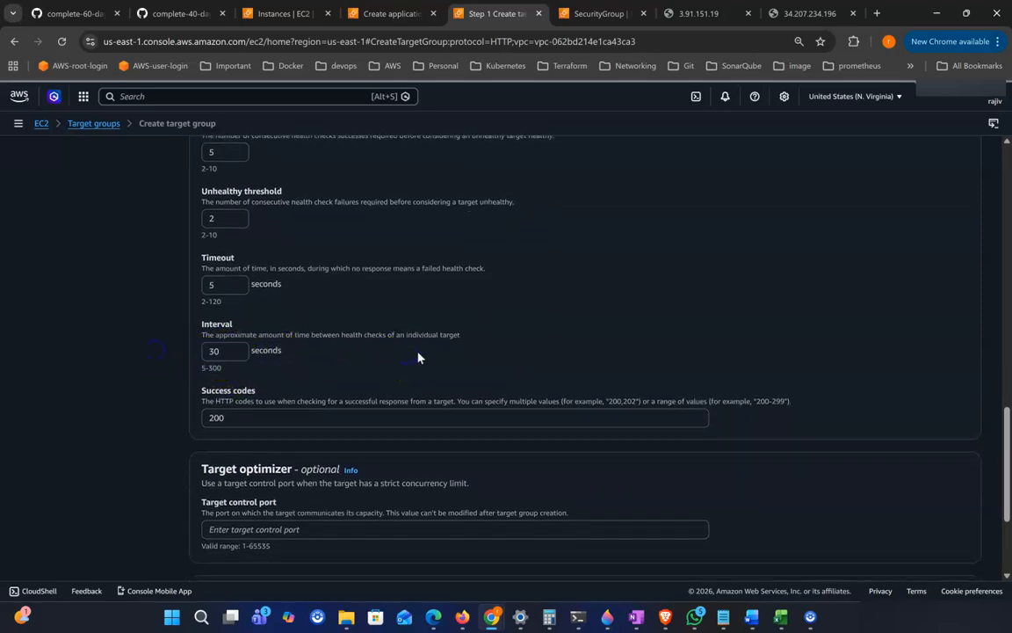
{"action": "scroll", "coordinate": [418, 357], "scroll_direction": "down", "scroll_amount": 1}
{"action": "double_click", "coordinate": [218, 372]}
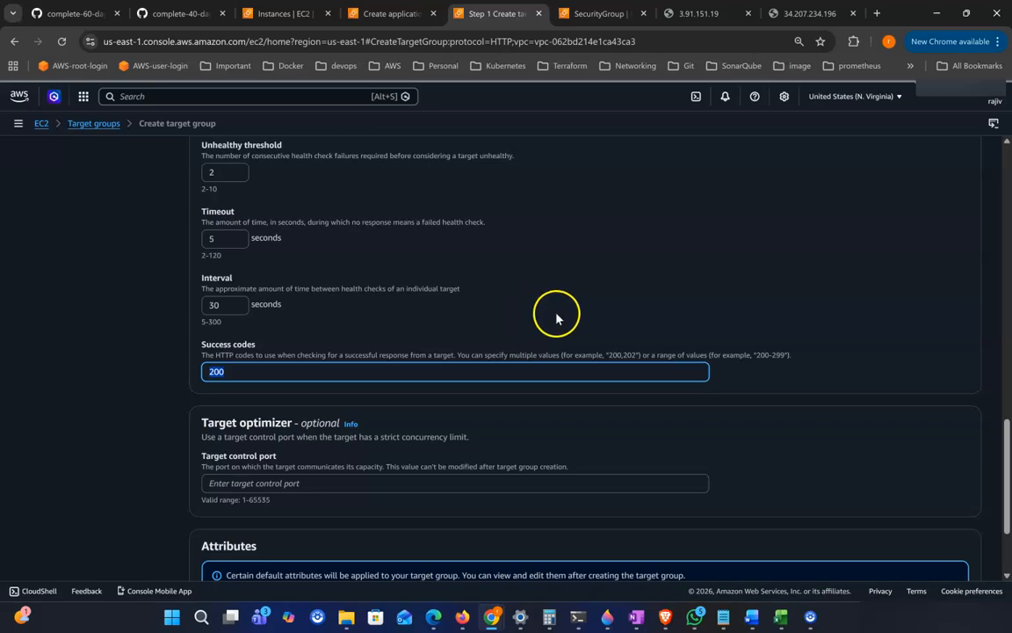
{"action": "scroll", "coordinate": [555, 316], "scroll_direction": "down", "scroll_amount": 2}
{"action": "scroll", "coordinate": [545, 306], "scroll_direction": "up", "scroll_amount": 1}
{"action": "scroll", "coordinate": [545, 306], "scroll_direction": "up", "scroll_amount": 5}
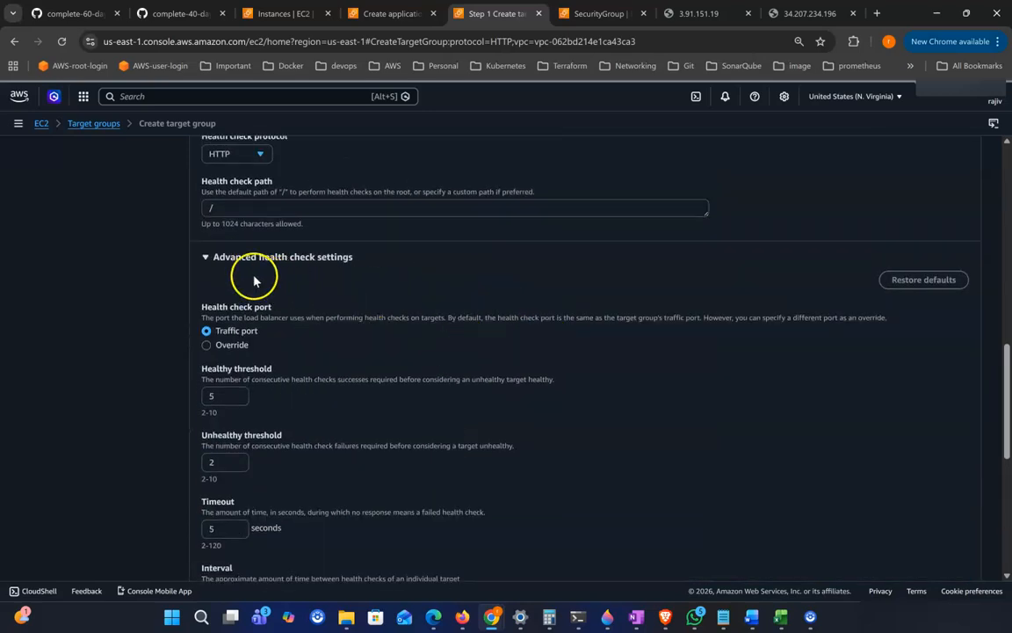
{"action": "left_click", "coordinate": [207, 258]}
{"action": "scroll", "coordinate": [334, 272], "scroll_direction": "down", "scroll_amount": 1}
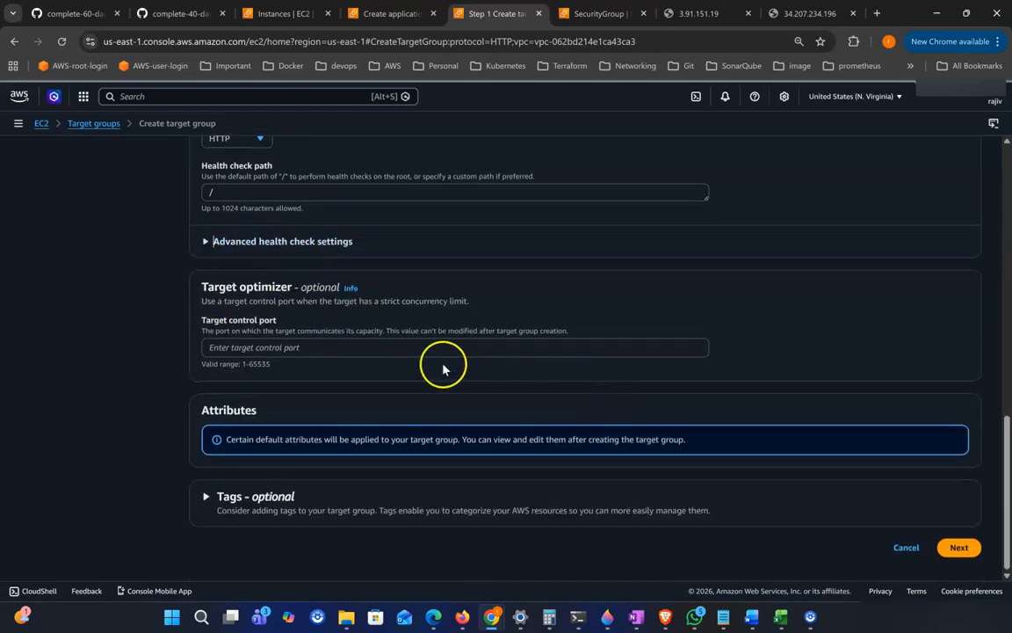
Step: Continue to target registration and include both instances a1 and a2 as pending targets on port 80
{"action": "left_click", "coordinate": [961, 547]}
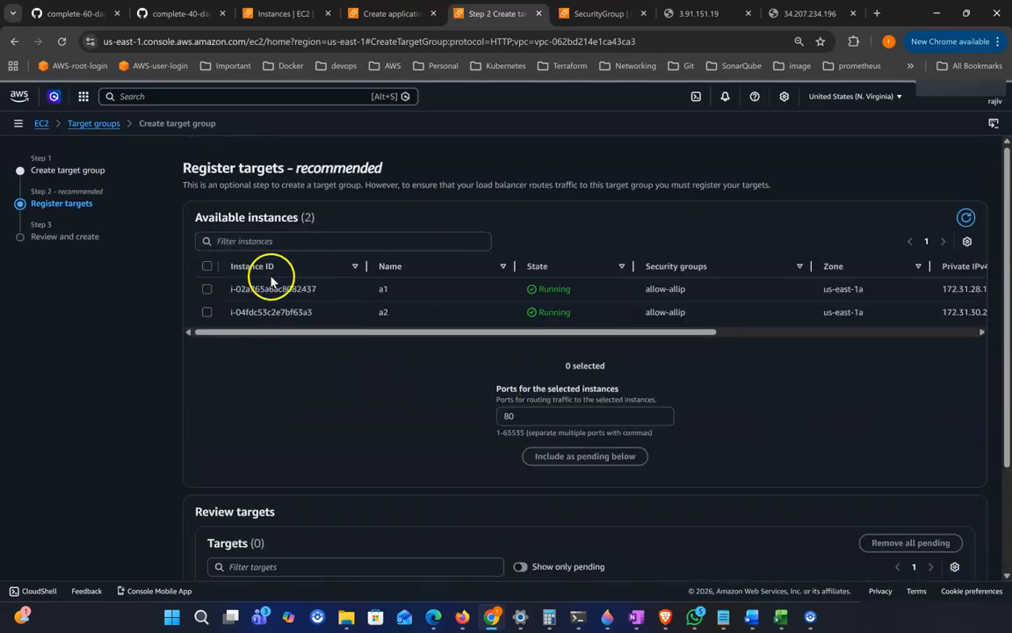
{"action": "left_click", "coordinate": [207, 266]}
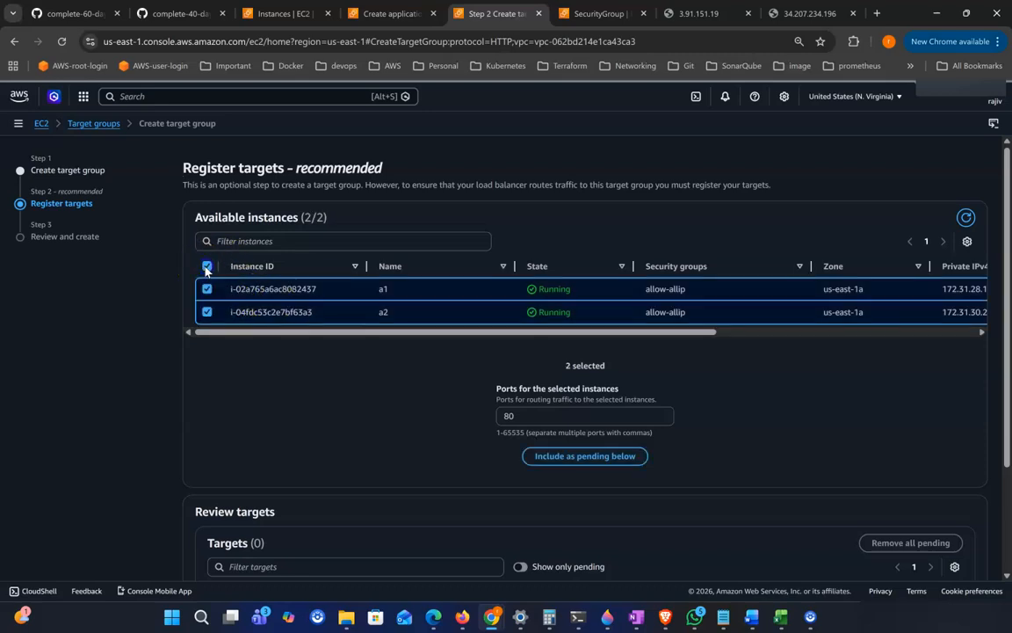
{"action": "left_click", "coordinate": [582, 457]}
{"action": "scroll", "coordinate": [583, 457], "scroll_direction": "down", "scroll_amount": 1}
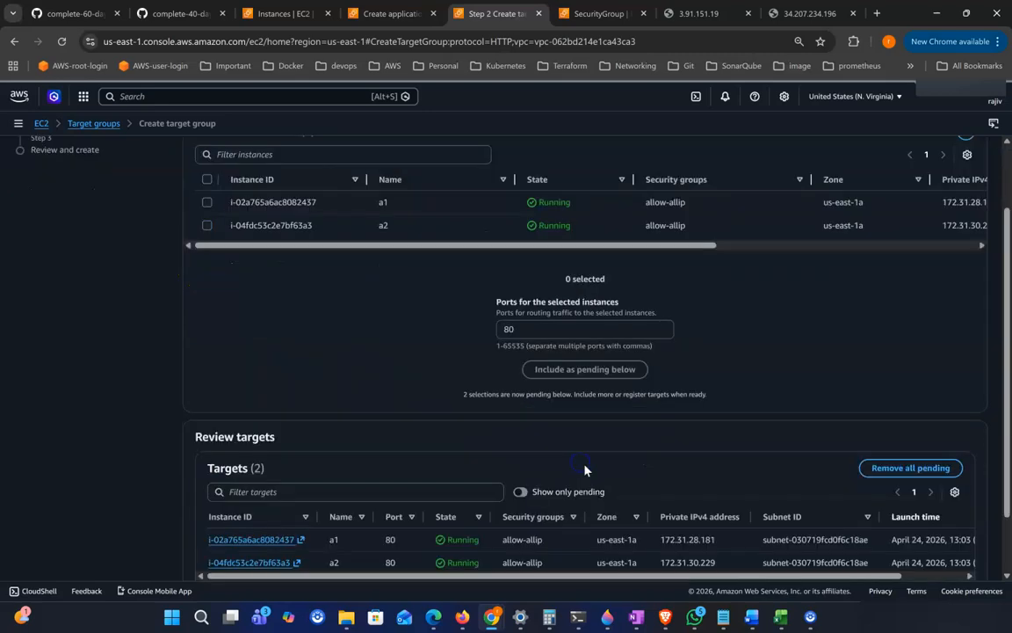
{"action": "scroll", "coordinate": [638, 510], "scroll_direction": "down", "scroll_amount": 2}
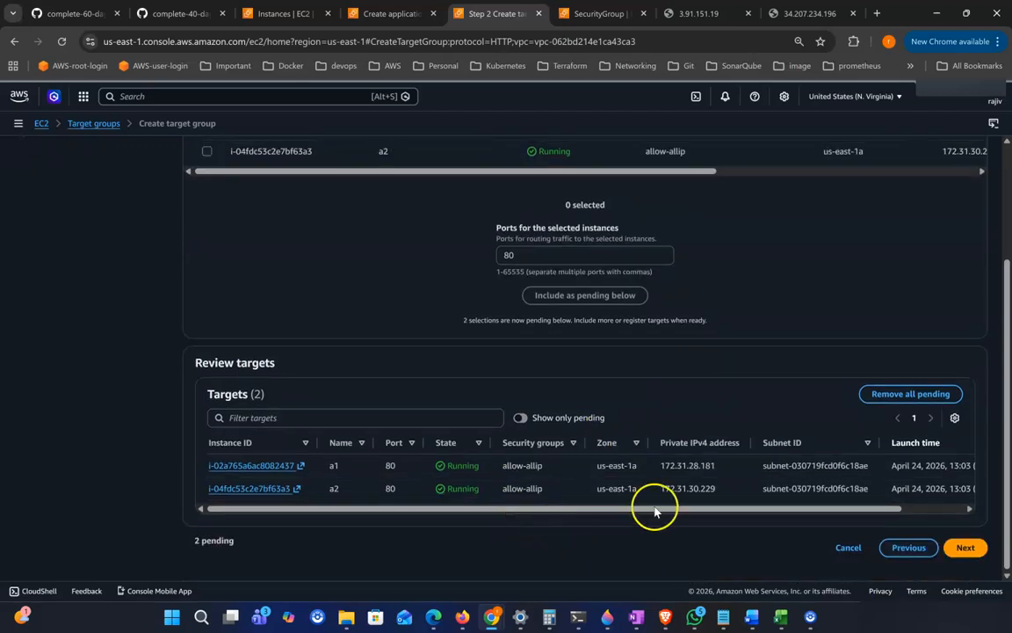
Step: Review the target group configuration and create the tg1-alb-1 target group
{"action": "left_click", "coordinate": [970, 548]}
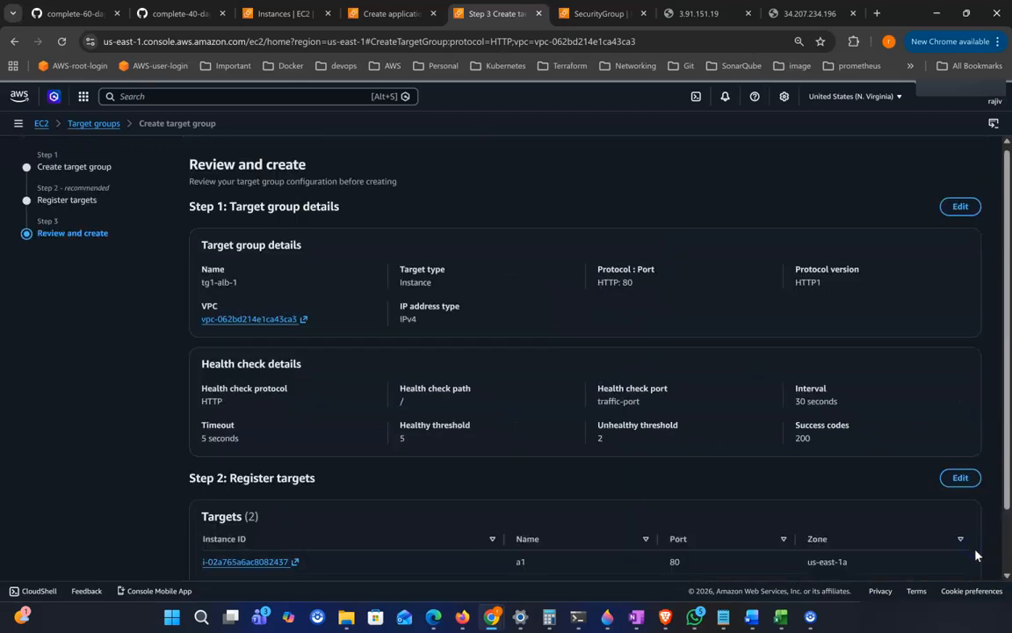
{"action": "scroll", "coordinate": [895, 507], "scroll_direction": "down", "scroll_amount": 1}
{"action": "left_click", "coordinate": [919, 554]}
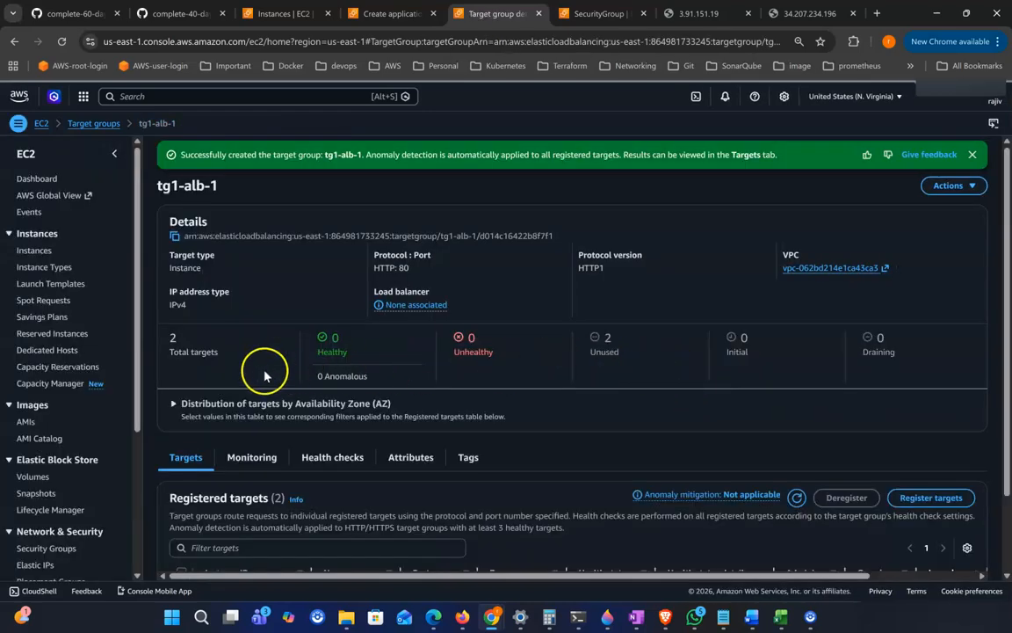
Step: Inspect the new target group's details and filter its registered targets by unused health status
{"action": "scroll", "coordinate": [563, 398], "scroll_direction": "down", "scroll_amount": 1}
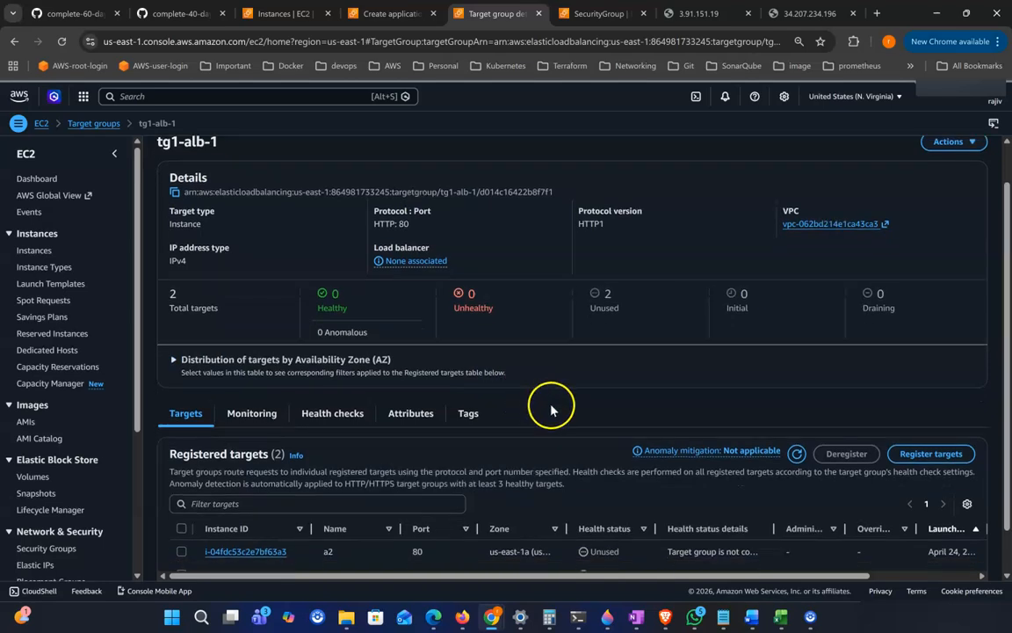
{"action": "scroll", "coordinate": [571, 413], "scroll_direction": "down", "scroll_amount": 1}
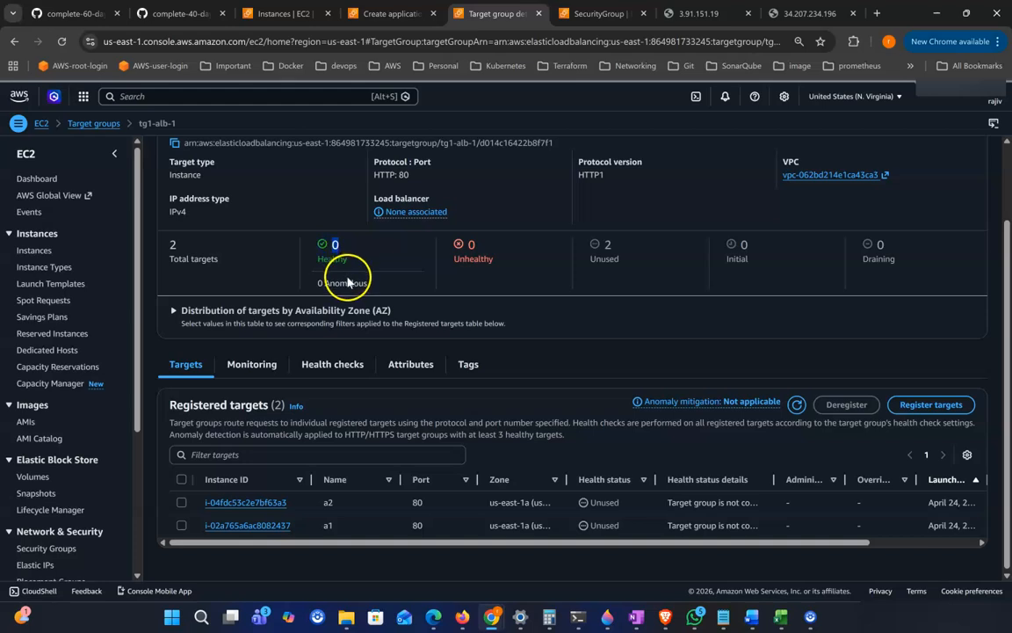
{"action": "left_click", "coordinate": [607, 248]}
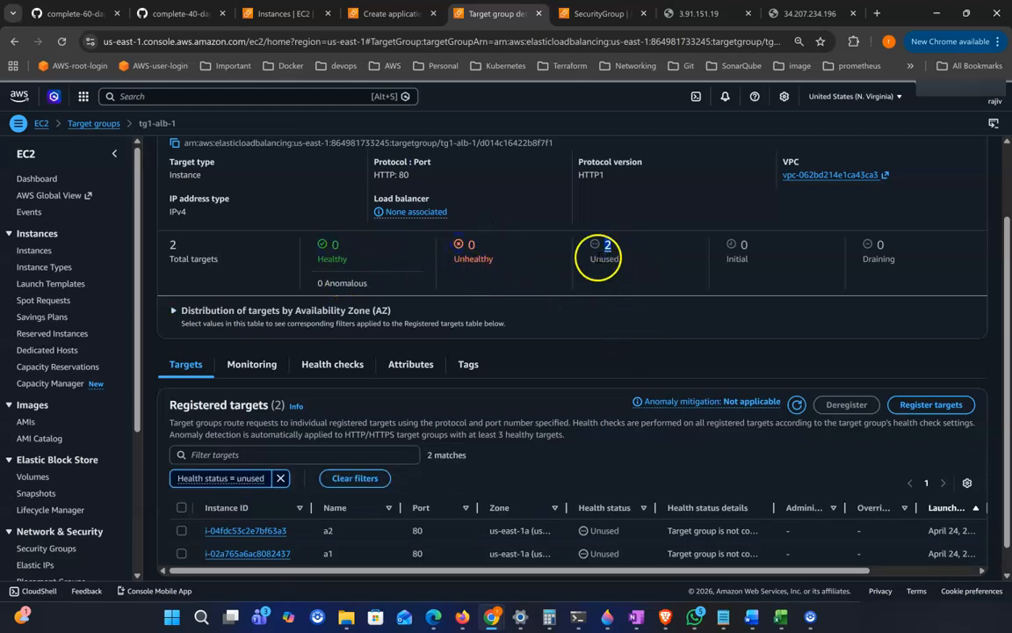
Step: Return to the Application Load Balancer creation wizard
{"action": "scroll", "coordinate": [606, 540], "scroll_direction": "down", "scroll_amount": 1}
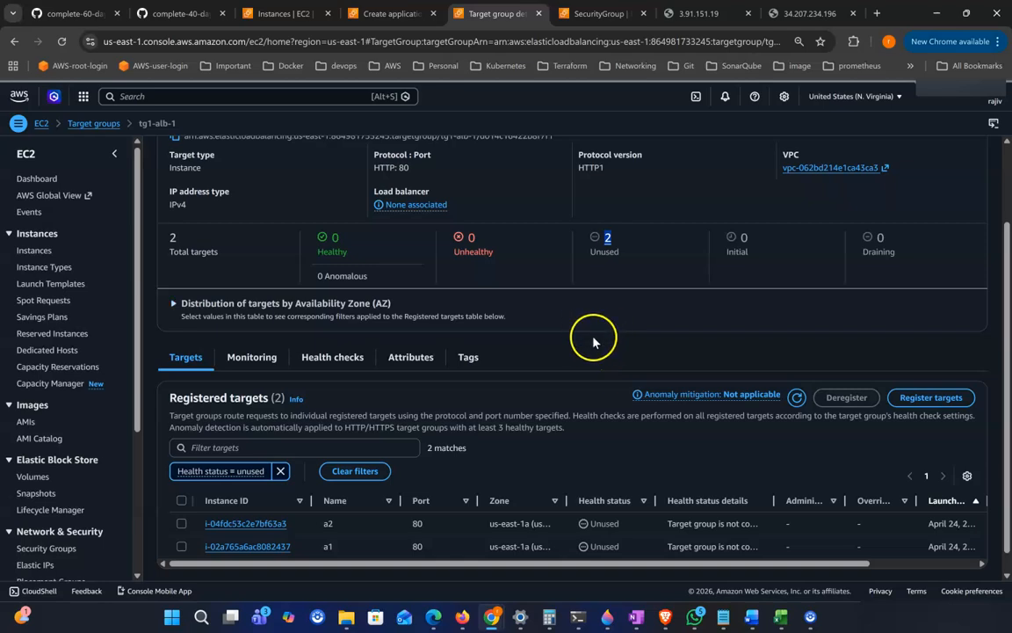
{"action": "scroll", "coordinate": [593, 341], "scroll_direction": "down", "scroll_amount": 2}
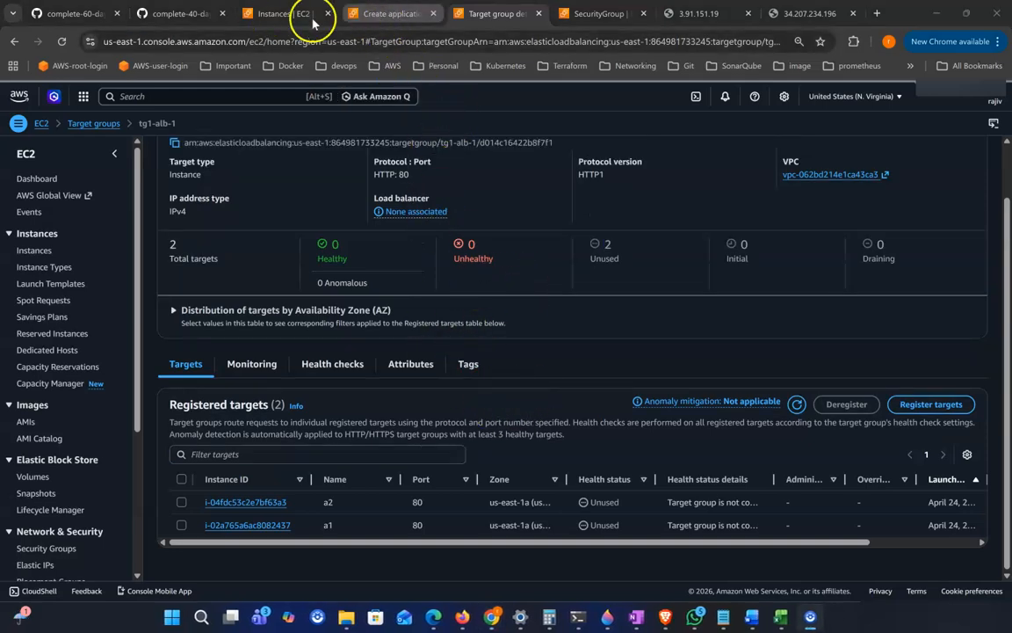
{"action": "left_click", "coordinate": [386, 14]}
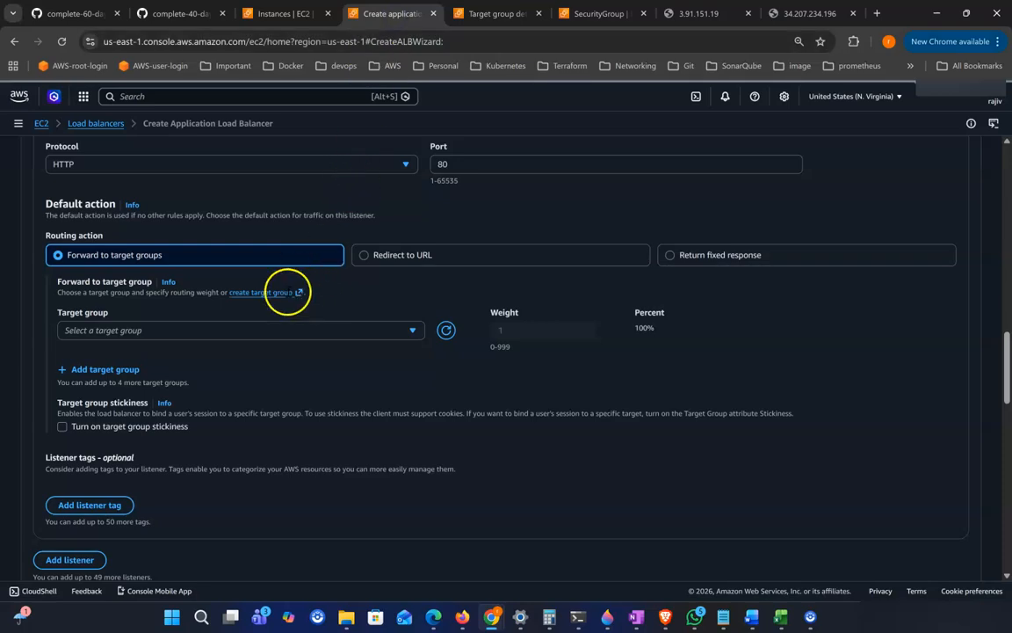
Step: Set the listener's default action to forward to the tg1-alb-1 target group
{"action": "left_click", "coordinate": [509, 13]}
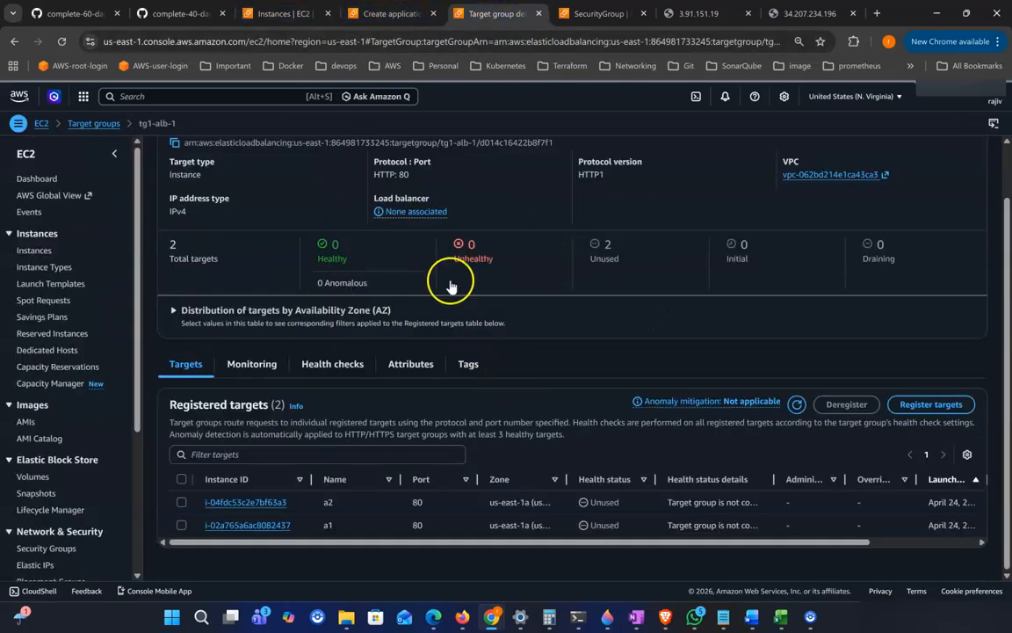
{"action": "left_click", "coordinate": [377, 13]}
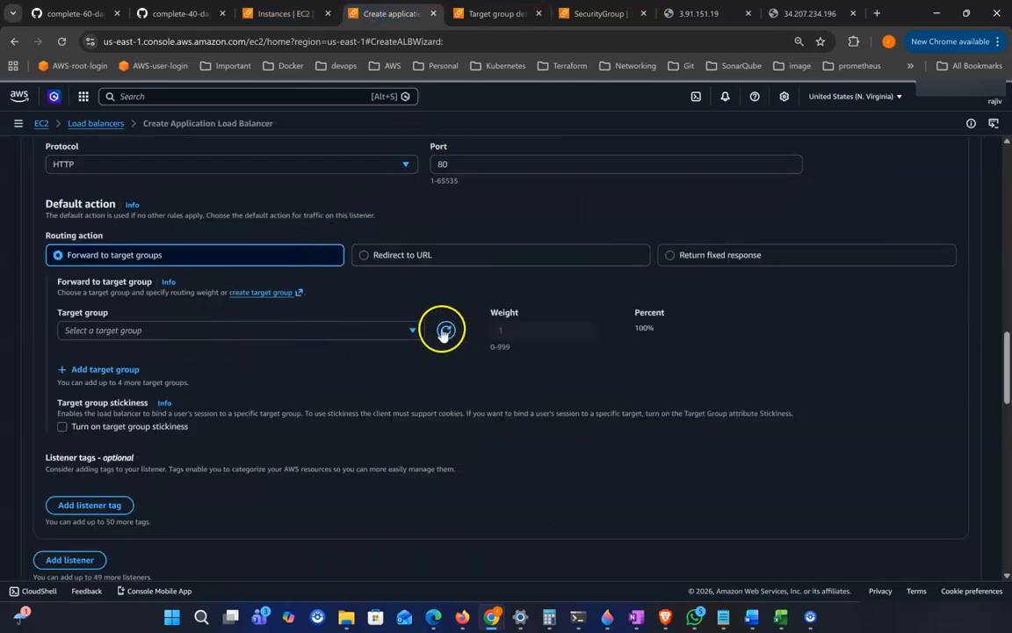
{"action": "left_click", "coordinate": [413, 334]}
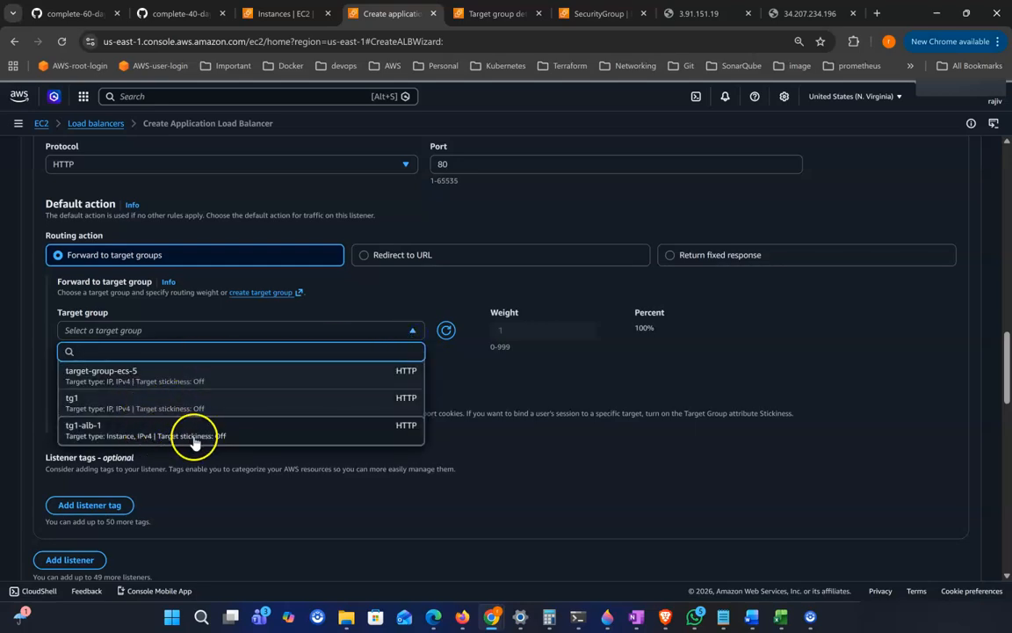
{"action": "left_click", "coordinate": [114, 436]}
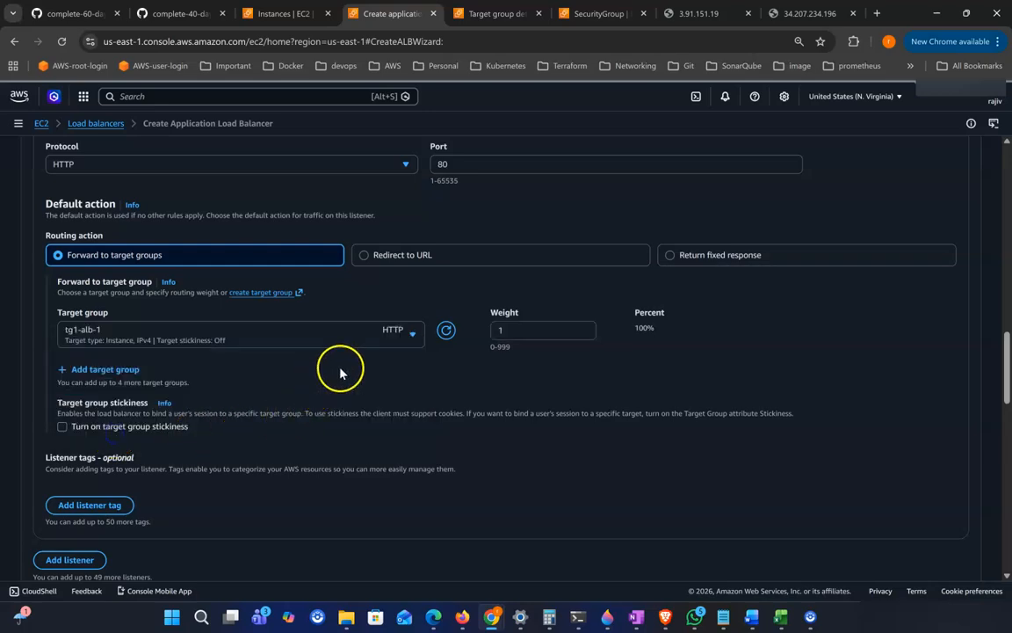
Step: Review the configuration summary and create the load balancer
{"action": "scroll", "coordinate": [340, 376], "scroll_direction": "down", "scroll_amount": 5}
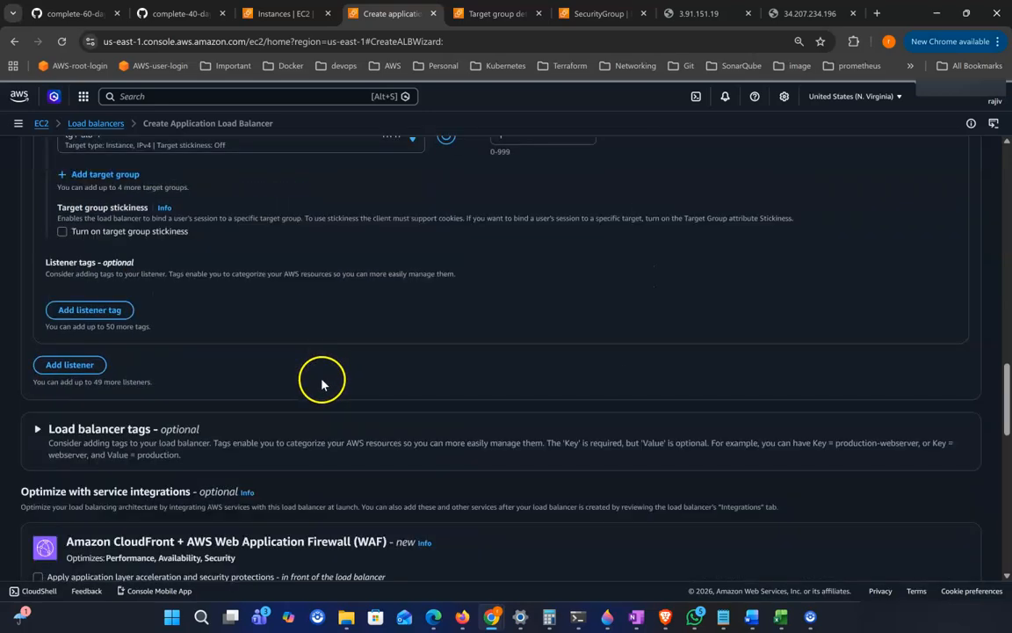
{"action": "scroll", "coordinate": [370, 378], "scroll_direction": "down", "scroll_amount": 10}
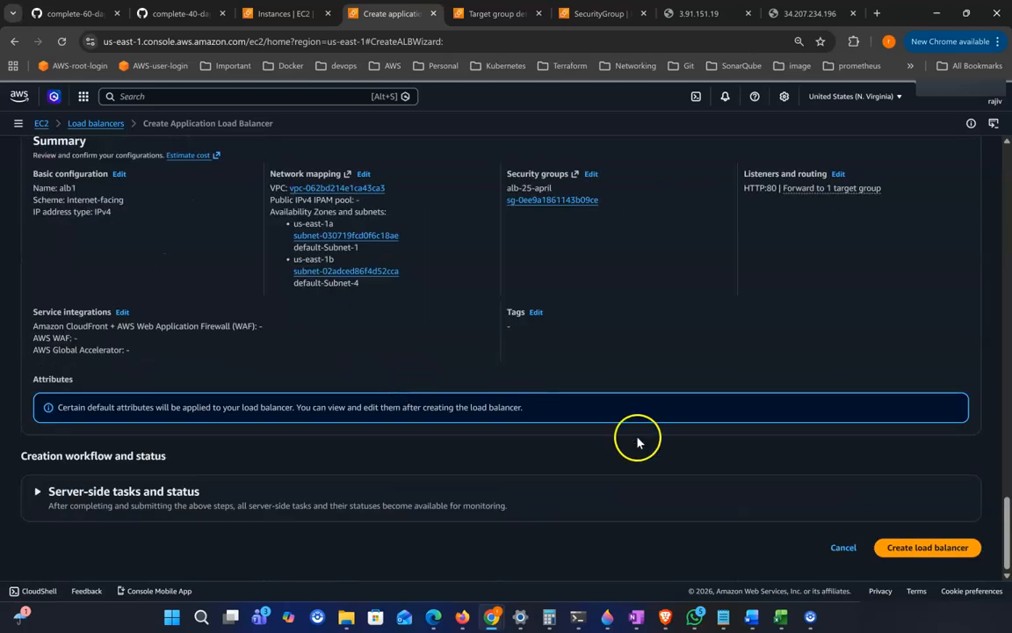
{"action": "left_click", "coordinate": [946, 541]}
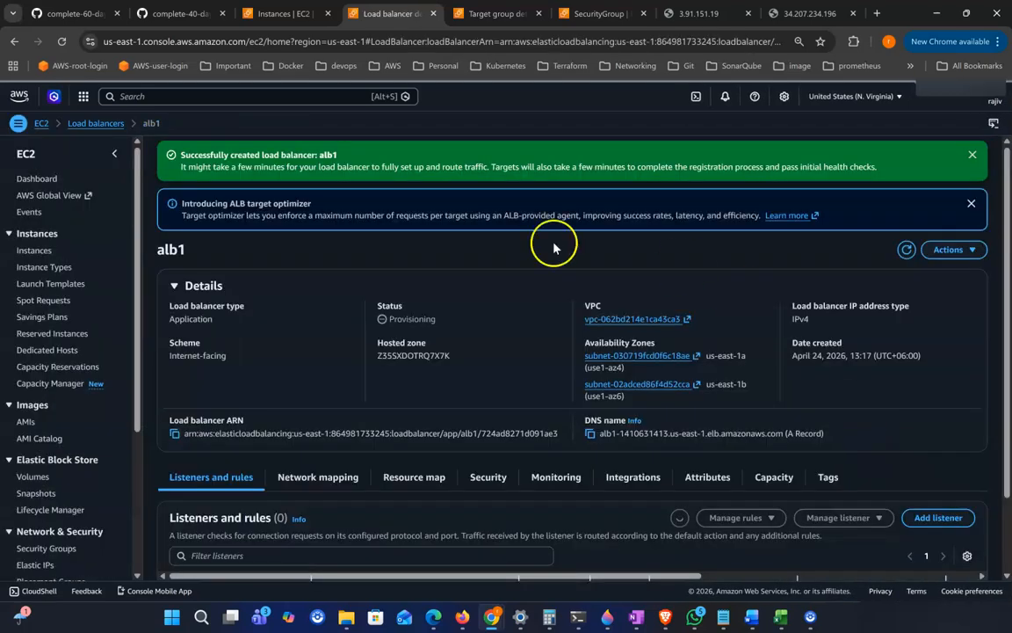
Step: Dismiss the success banner and copy the alb1 load balancer's DNS name
{"action": "left_click", "coordinate": [972, 156]}
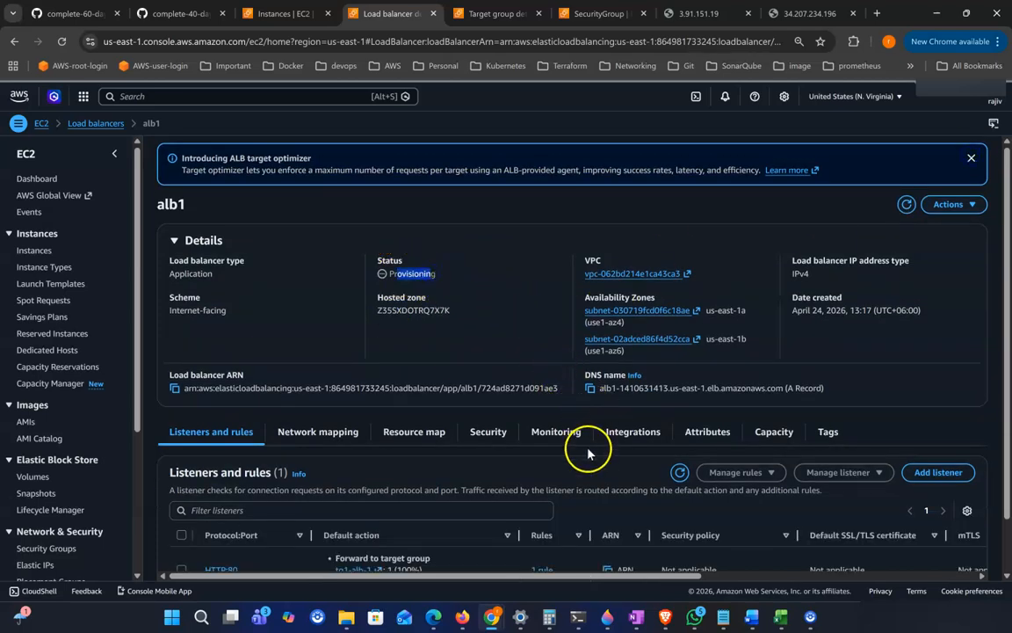
{"action": "scroll", "coordinate": [589, 413], "scroll_direction": "down", "scroll_amount": 1}
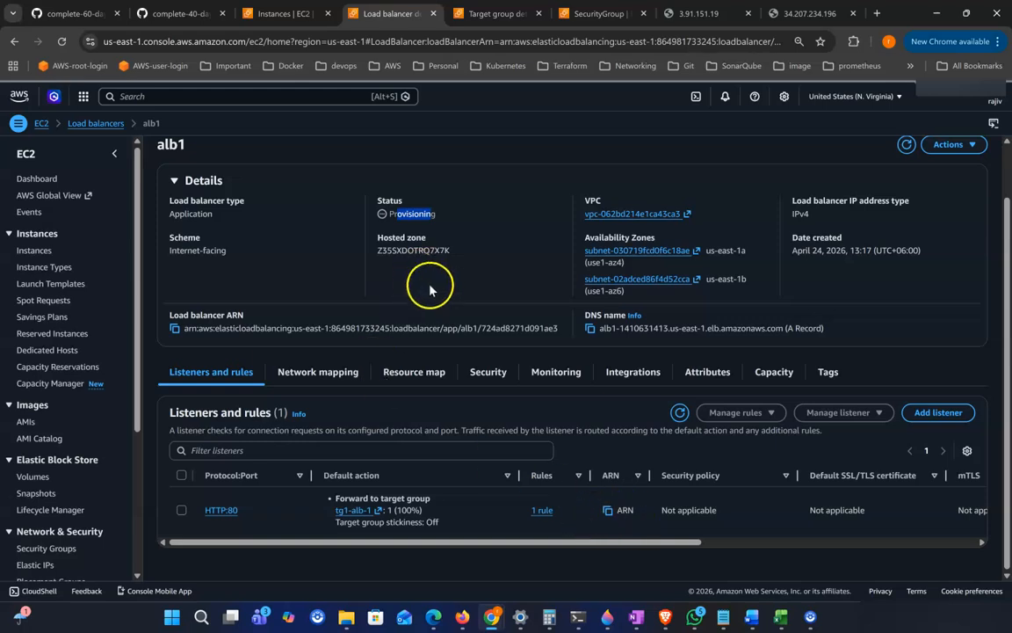
{"action": "scroll", "coordinate": [430, 290], "scroll_direction": "up", "scroll_amount": 1}
{"action": "left_click_drag", "start_coordinate": [587, 375], "coordinate": [629, 376]}
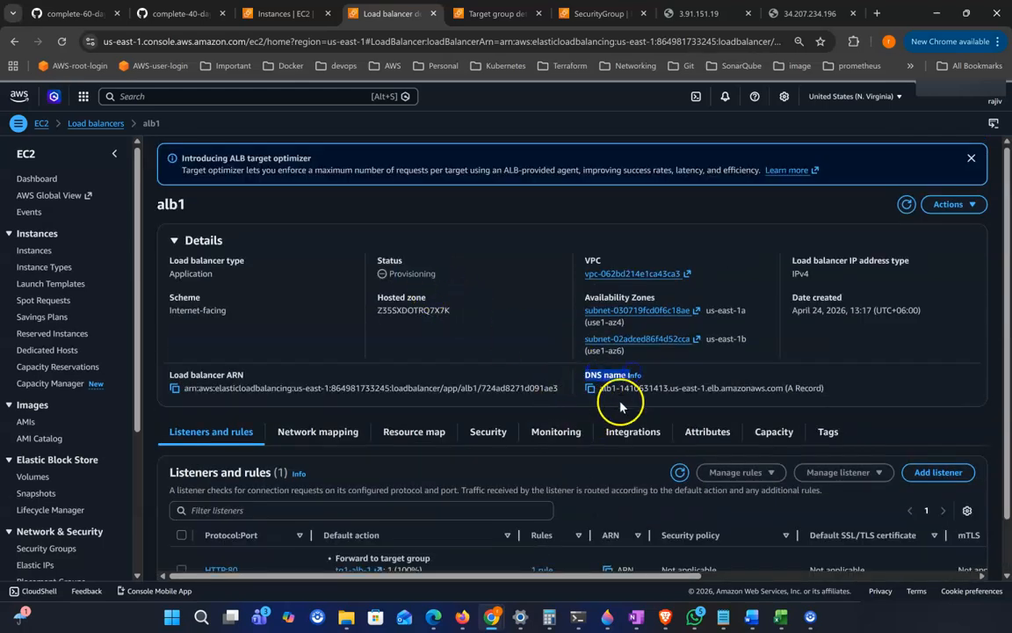
{"action": "left_click", "coordinate": [589, 388]}
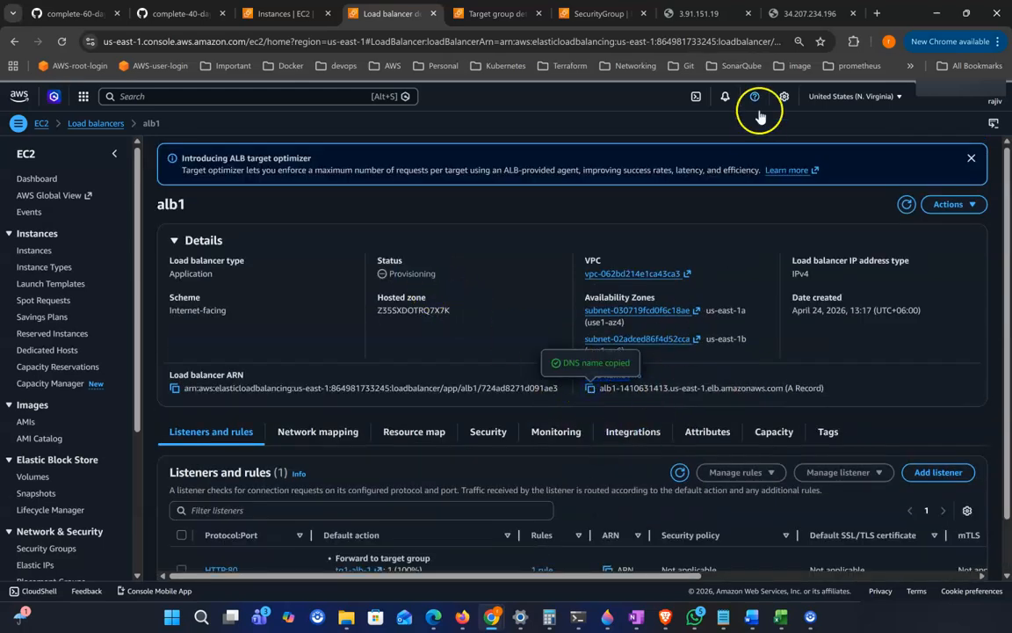
{"action": "left_click", "coordinate": [878, 14]}
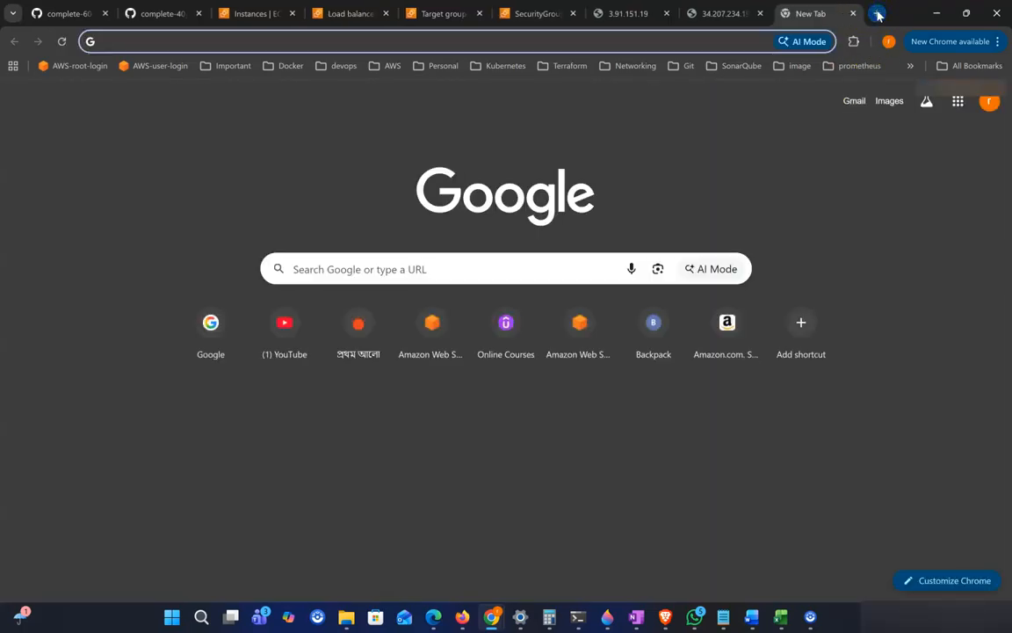
{"action": "type", "text": "http://"}
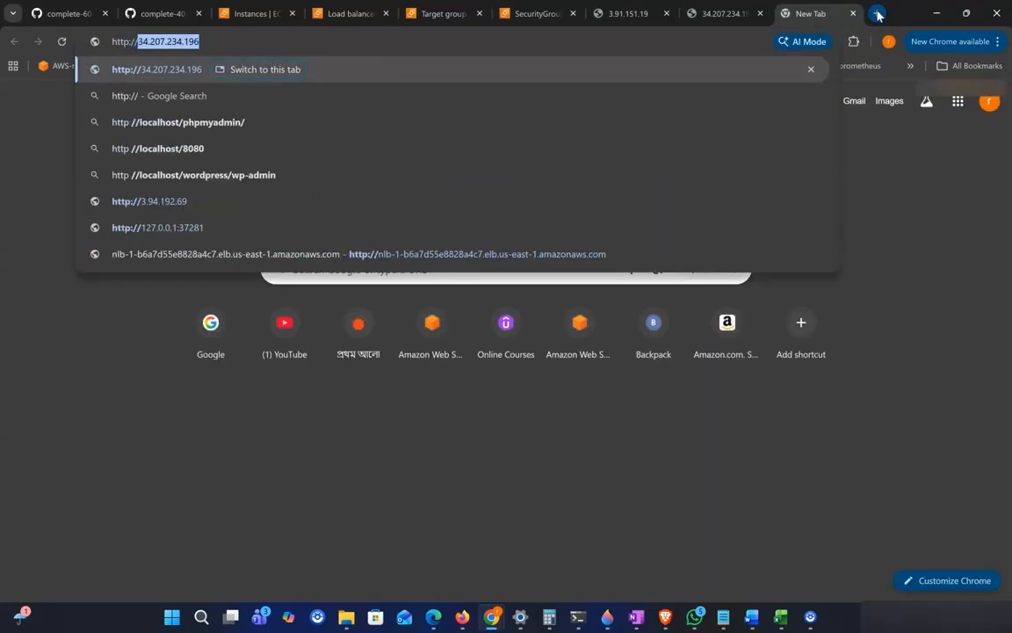
{"action": "key", "text": "ctrl+v"}
{"action": "key", "text": "Return"}
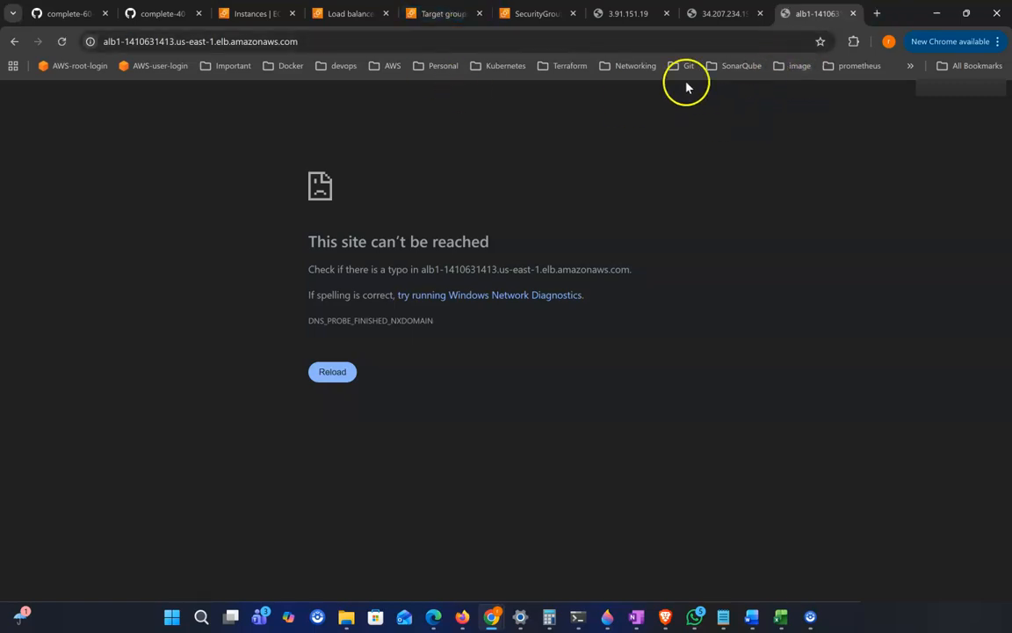
Step: Refresh the alb1 details and the tg1-alb-1 targets to monitor provisioning and target health
{"action": "left_click", "coordinate": [355, 14]}
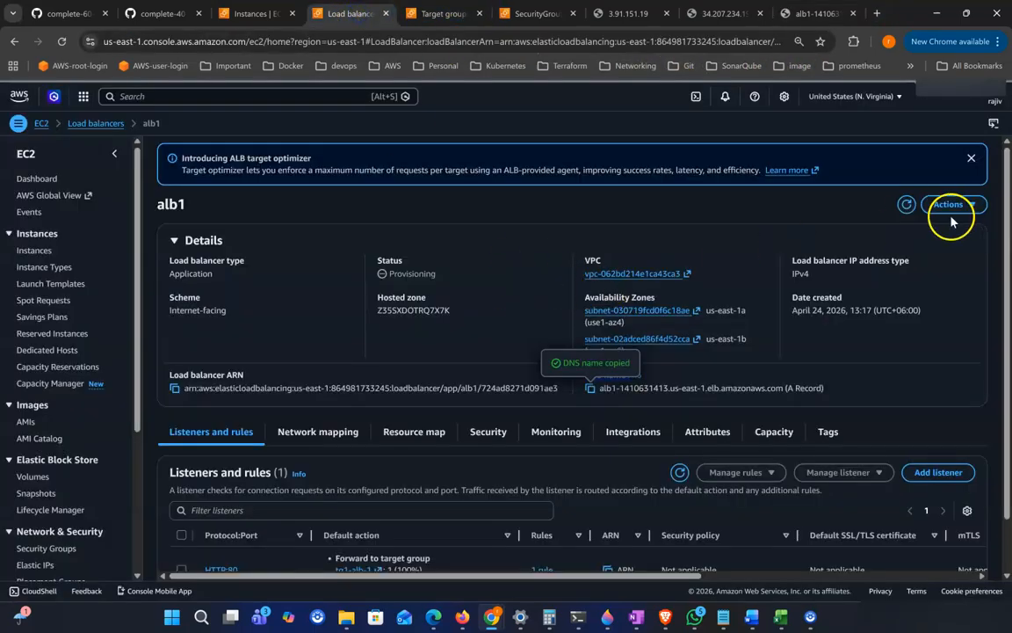
{"action": "left_click", "coordinate": [906, 204]}
{"action": "left_click", "coordinate": [909, 207]}
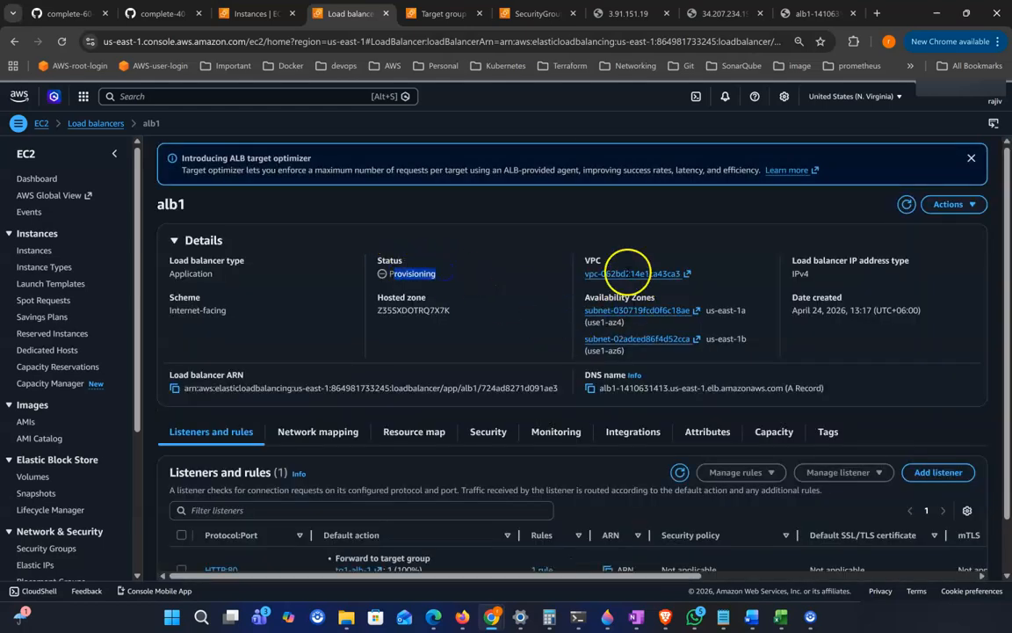
{"action": "left_click", "coordinate": [450, 17]}
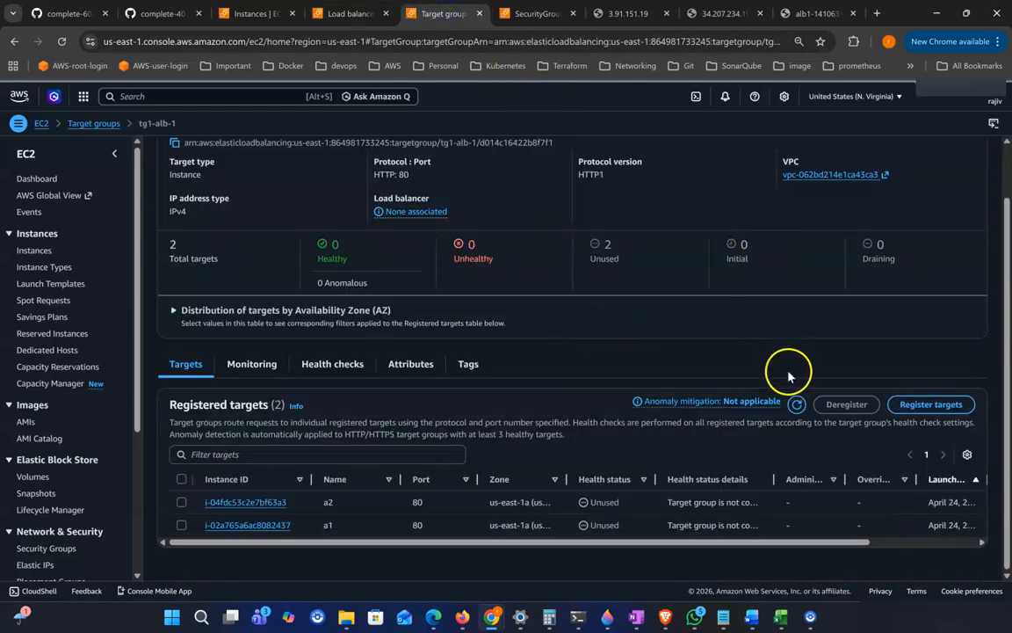
{"action": "left_click", "coordinate": [797, 404]}
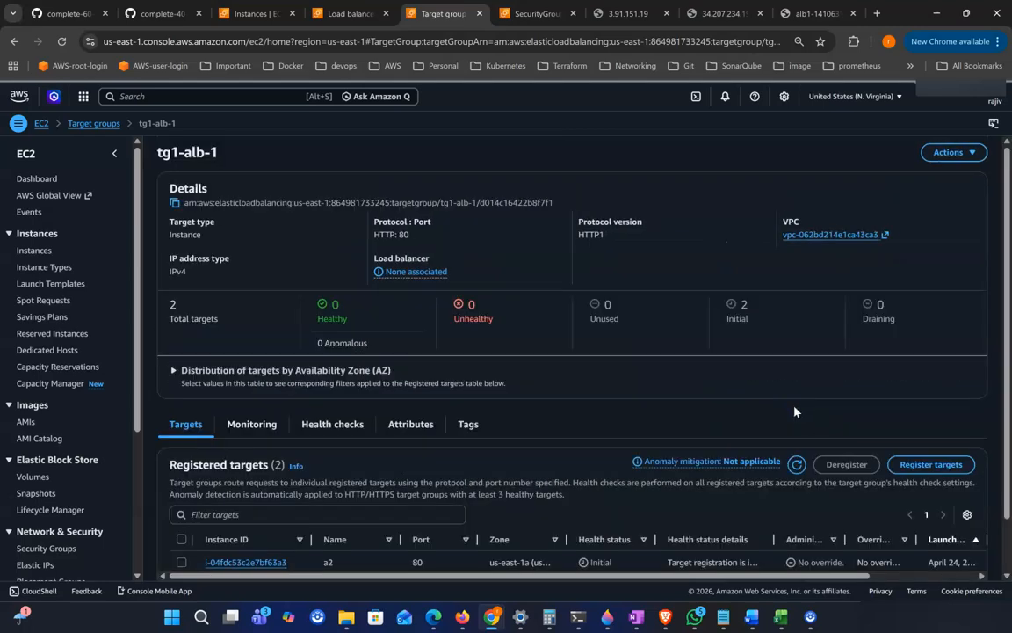
{"action": "scroll", "coordinate": [694, 448], "scroll_direction": "down", "scroll_amount": 1}
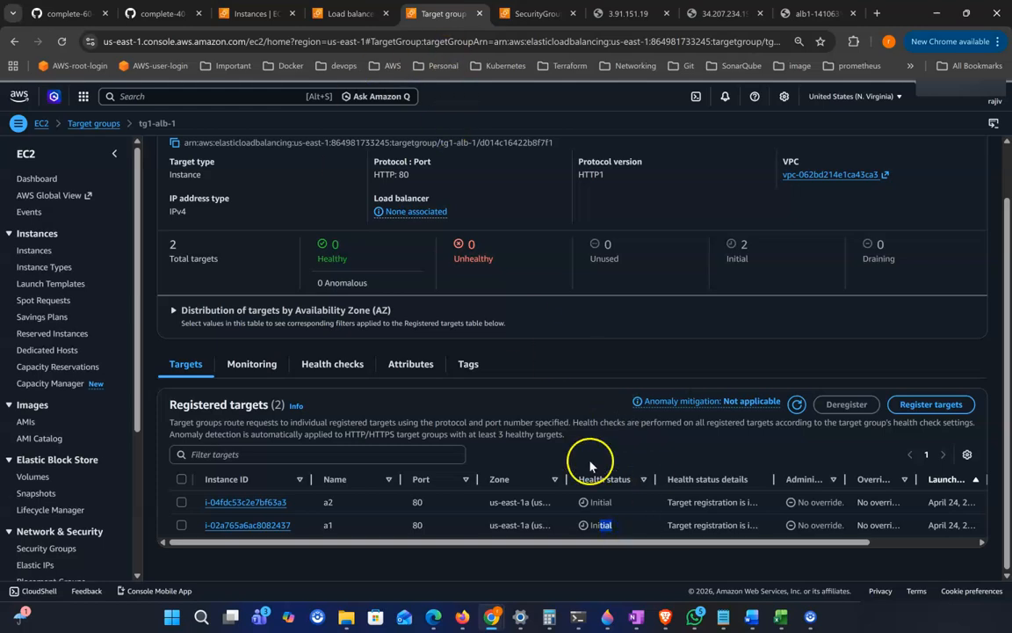
Step: Recheck alb1's status and the health of tg1-alb-1's registered targets
{"action": "left_click", "coordinate": [338, 14]}
{"action": "left_click", "coordinate": [908, 209]}
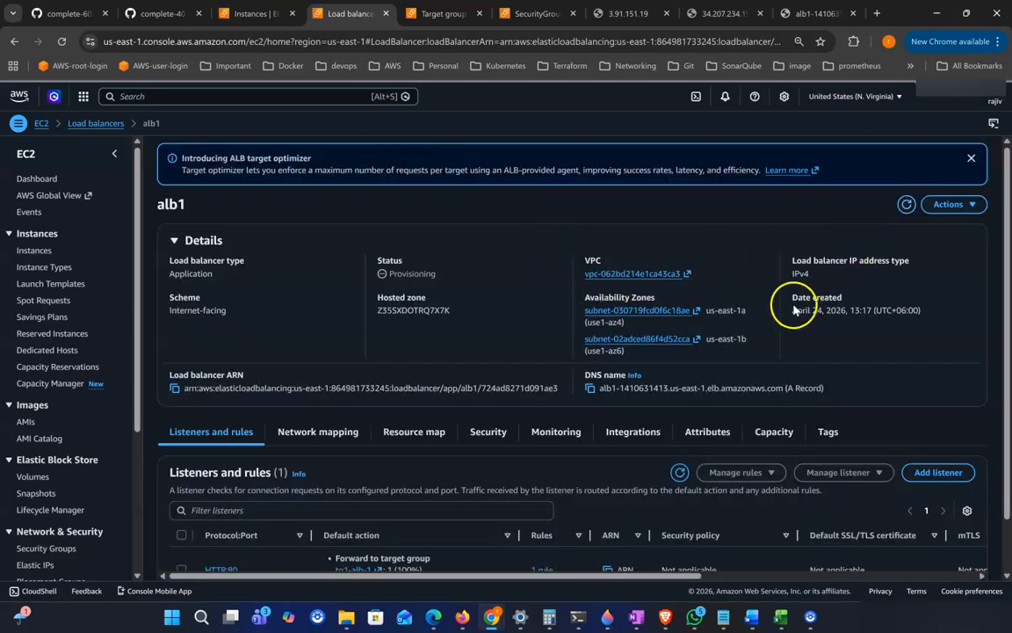
{"action": "scroll", "coordinate": [566, 355], "scroll_direction": "down", "scroll_amount": 1}
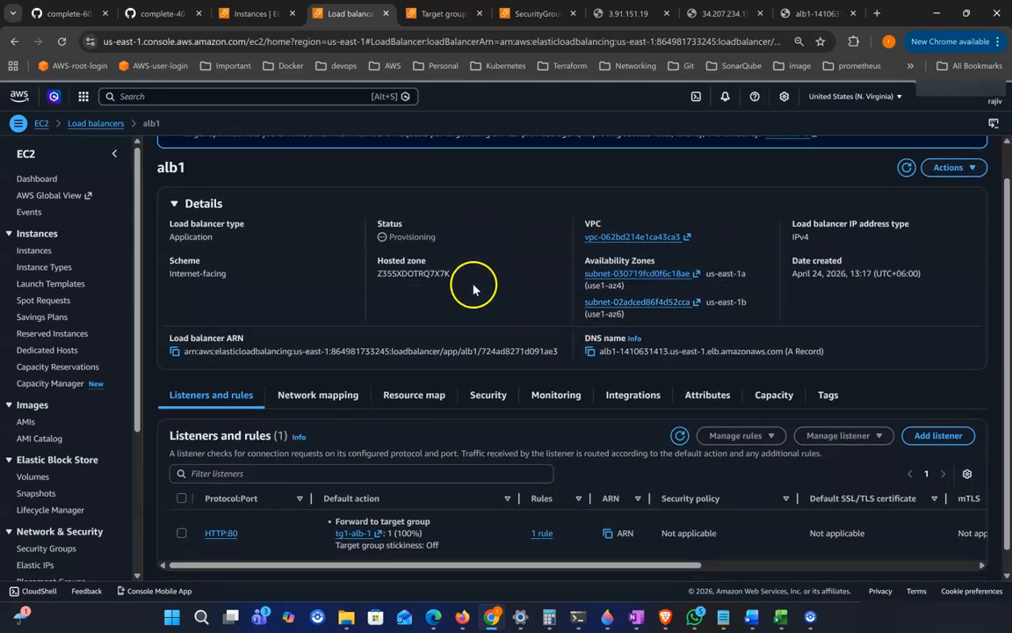
{"action": "scroll", "coordinate": [464, 280], "scroll_direction": "down", "scroll_amount": 1}
{"action": "scroll", "coordinate": [615, 312], "scroll_direction": "up", "scroll_amount": 2}
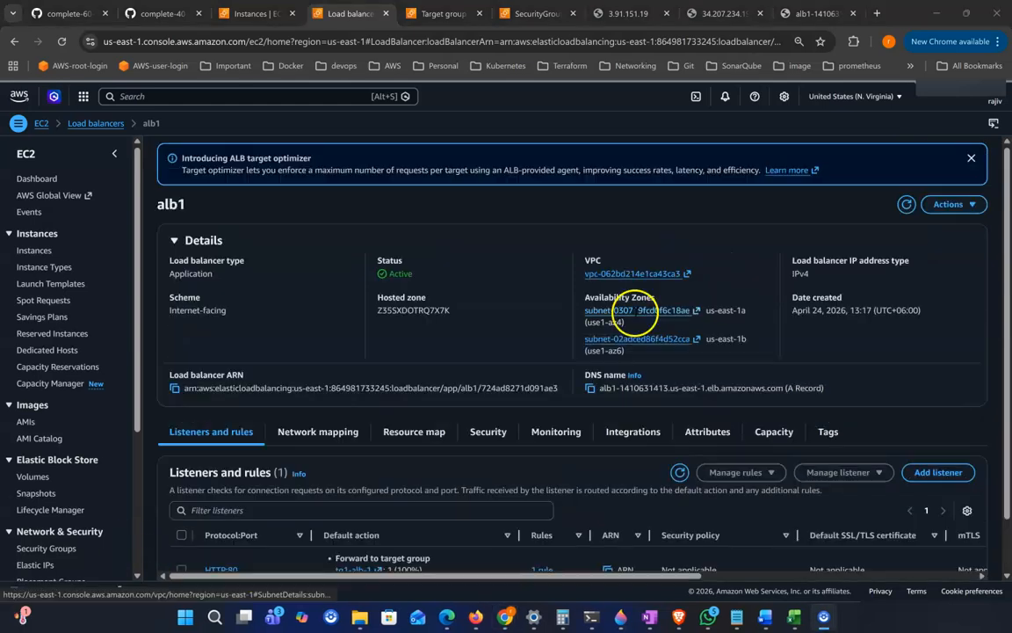
{"action": "left_click", "coordinate": [401, 273]}
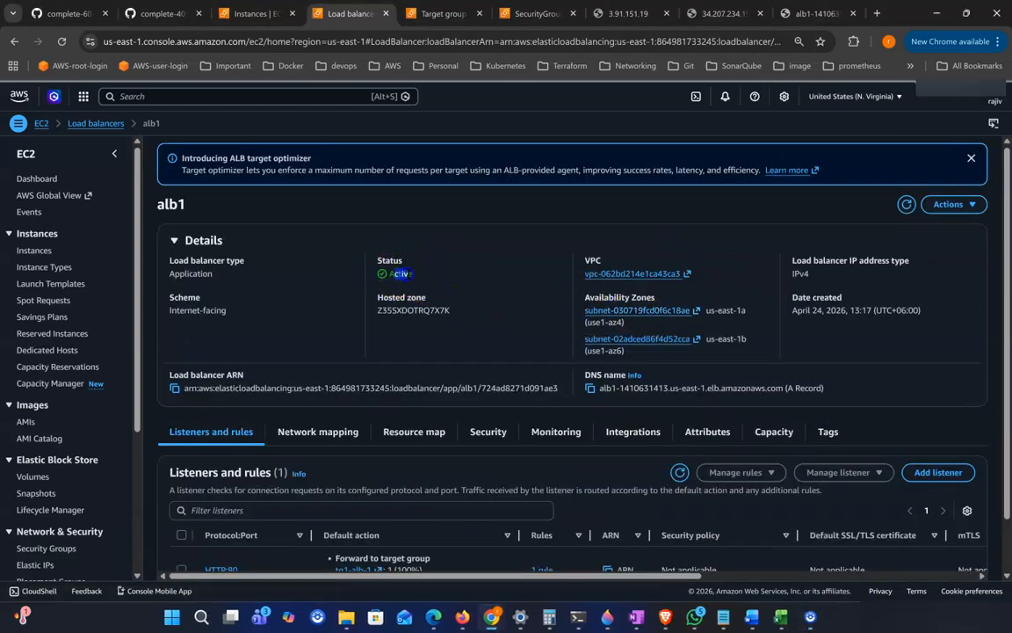
{"action": "left_click", "coordinate": [435, 14]}
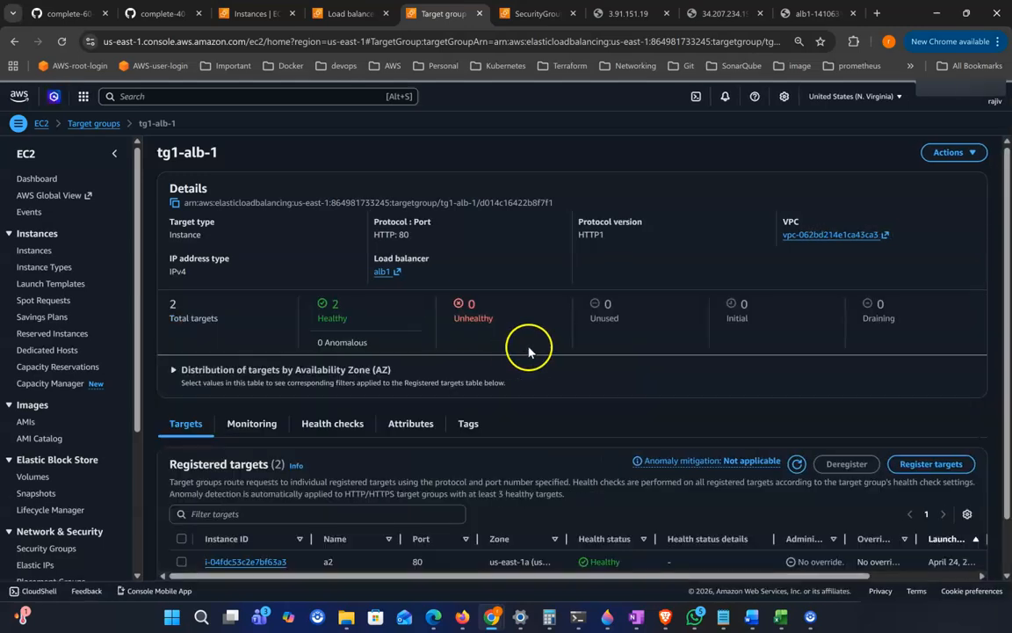
{"action": "scroll", "coordinate": [603, 518], "scroll_direction": "down", "scroll_amount": 1}
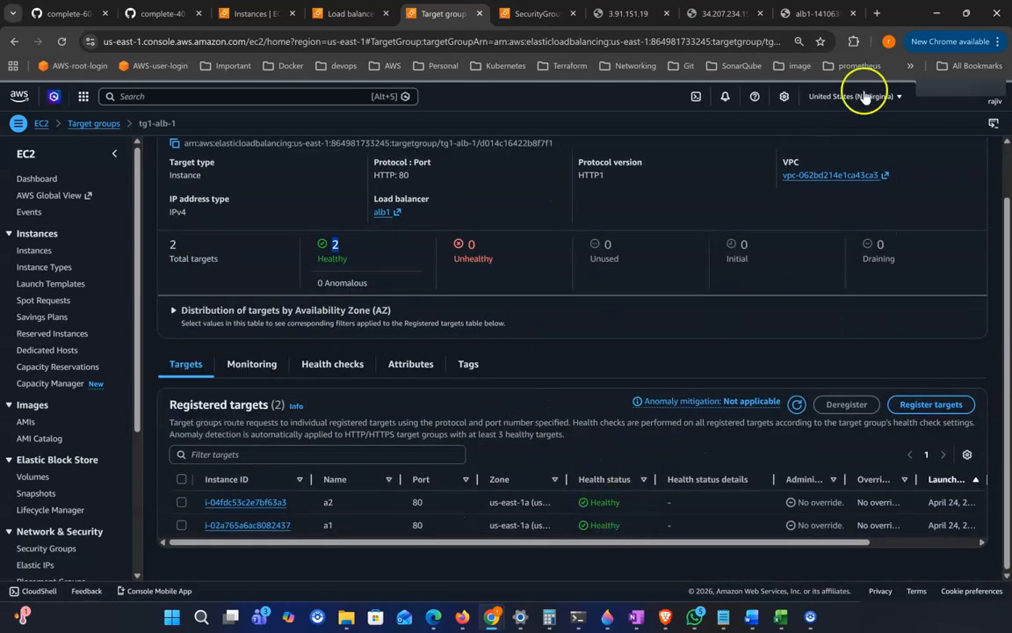
Step: Reload the load balancer's page several times to compare responses from the two servers
{"action": "left_click", "coordinate": [786, 19]}
{"action": "left_click", "coordinate": [63, 44]}
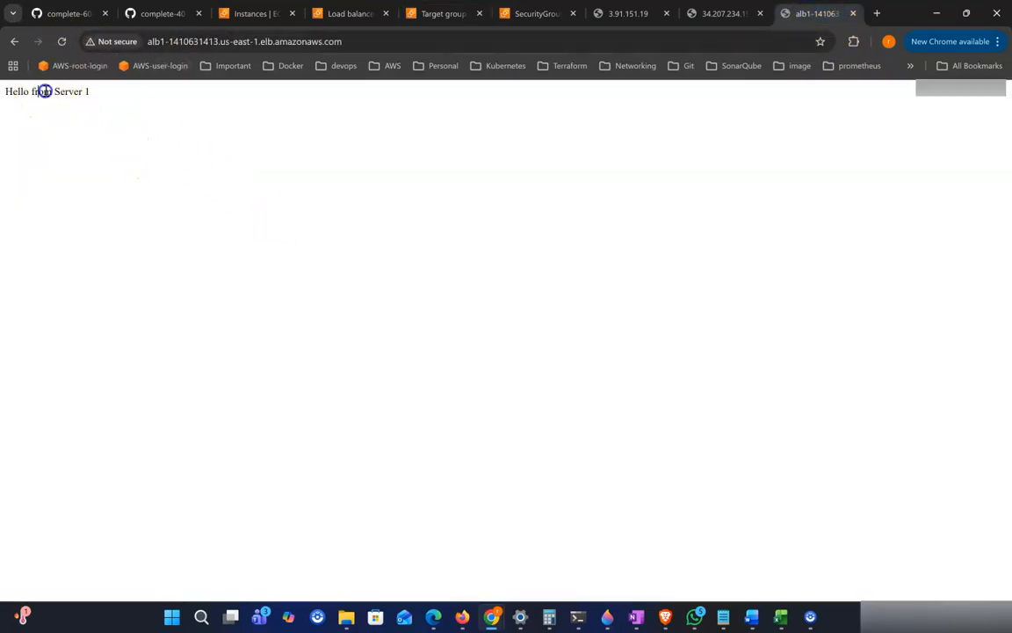
{"action": "left_click", "coordinate": [61, 44]}
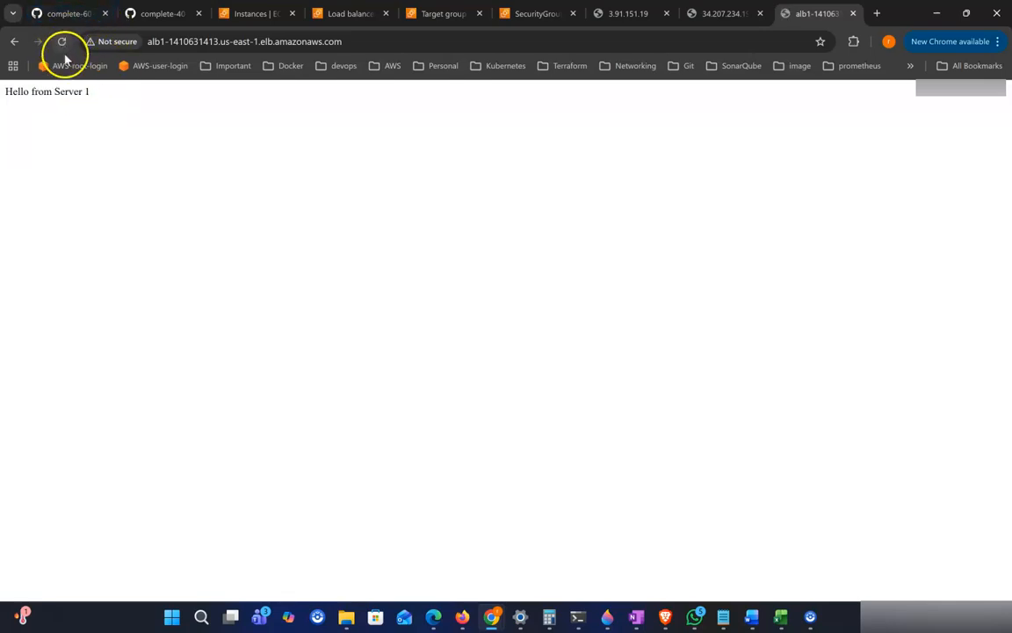
{"action": "left_click_drag", "start_coordinate": [60, 91], "coordinate": [120, 97]}
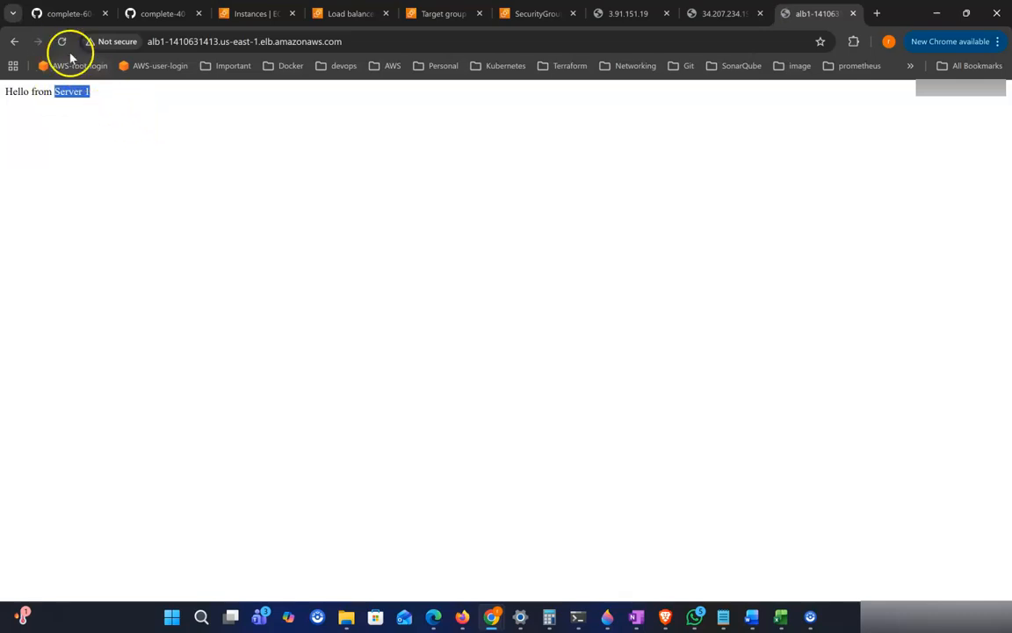
{"action": "left_click_drag", "start_coordinate": [56, 93], "coordinate": [101, 94]}
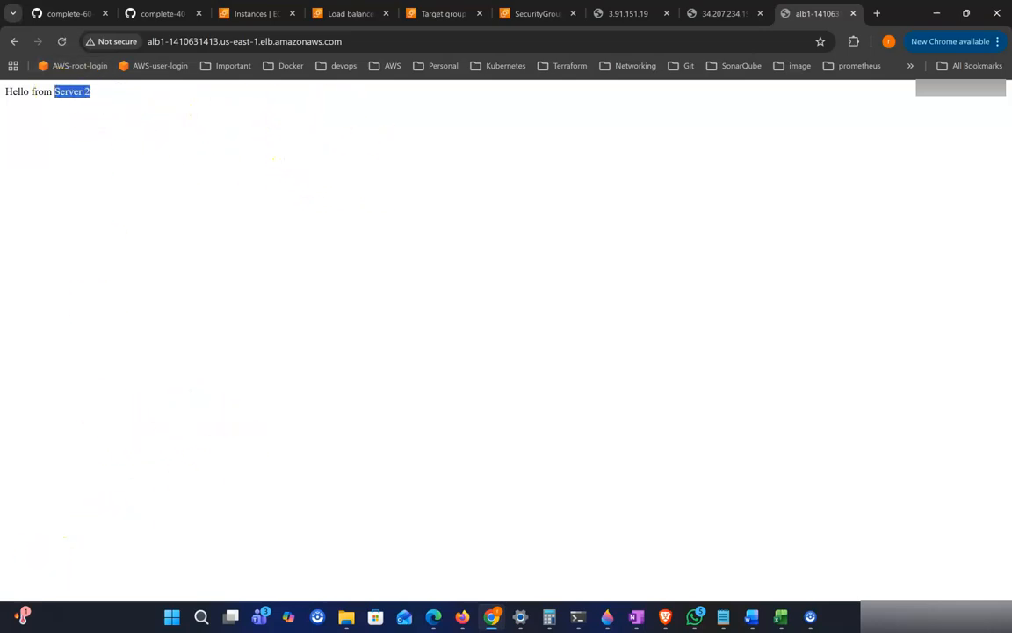
{"action": "left_click", "coordinate": [269, 143]}
{"action": "left_click_drag", "start_coordinate": [33, 92], "coordinate": [5, 91]}
{"action": "left_click", "coordinate": [221, 140]}
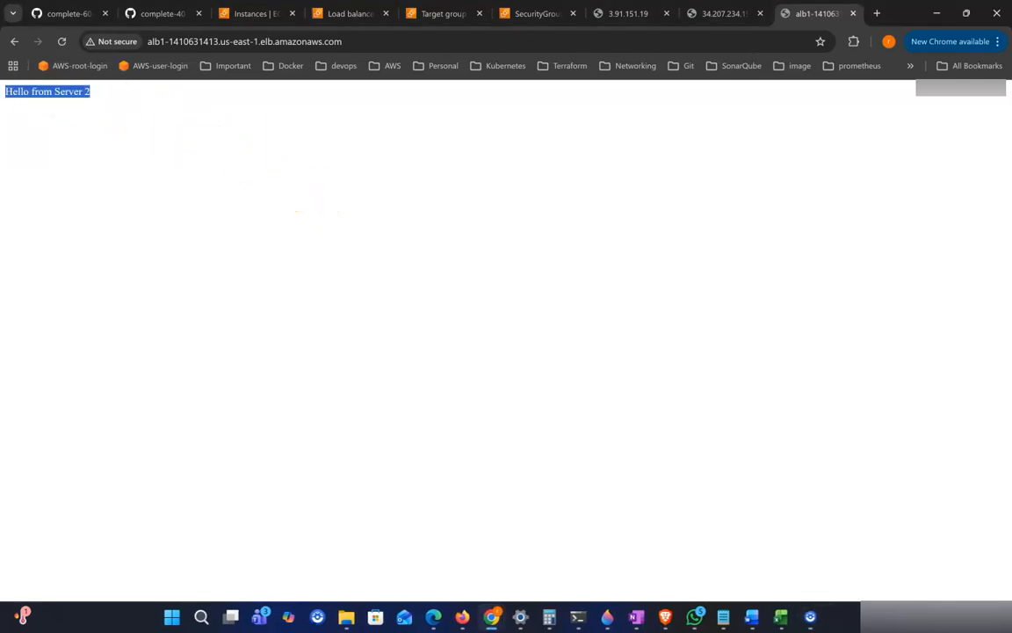
{"action": "left_click", "coordinate": [141, 123]}
{"action": "left_click", "coordinate": [273, 176]}
{"action": "left_click_drag", "start_coordinate": [91, 91], "coordinate": [5, 92]}
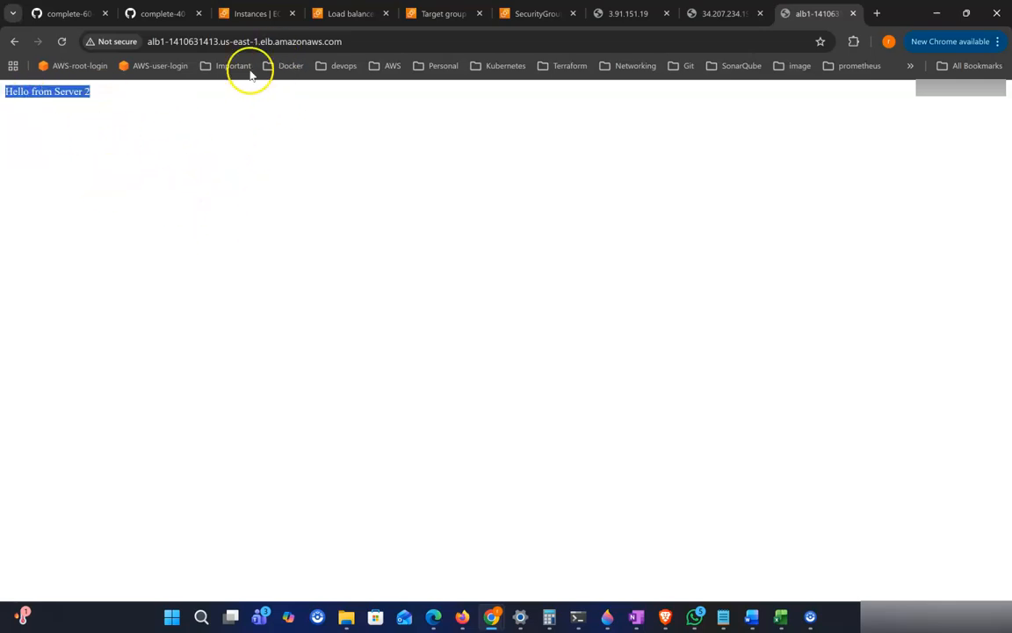
Step: Read the course notes on testing the ALB and the advanced path-based routing feature
{"action": "left_click", "coordinate": [164, 14]}
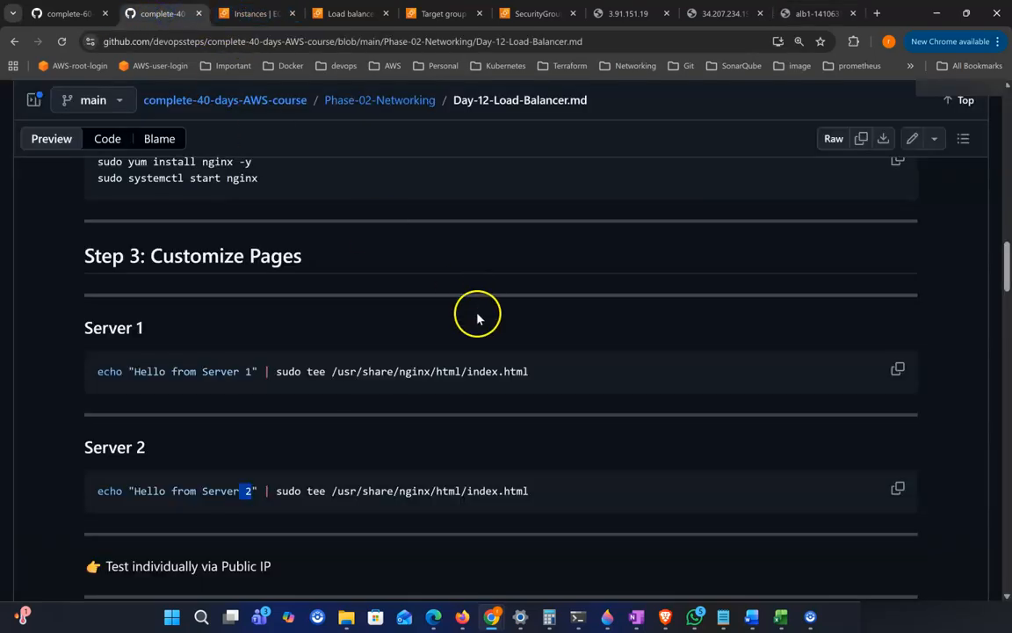
{"action": "scroll", "coordinate": [477, 318], "scroll_direction": "down", "scroll_amount": 3}
{"action": "scroll", "coordinate": [316, 415], "scroll_direction": "down", "scroll_amount": 1}
{"action": "scroll", "coordinate": [313, 420], "scroll_direction": "up", "scroll_amount": 1}
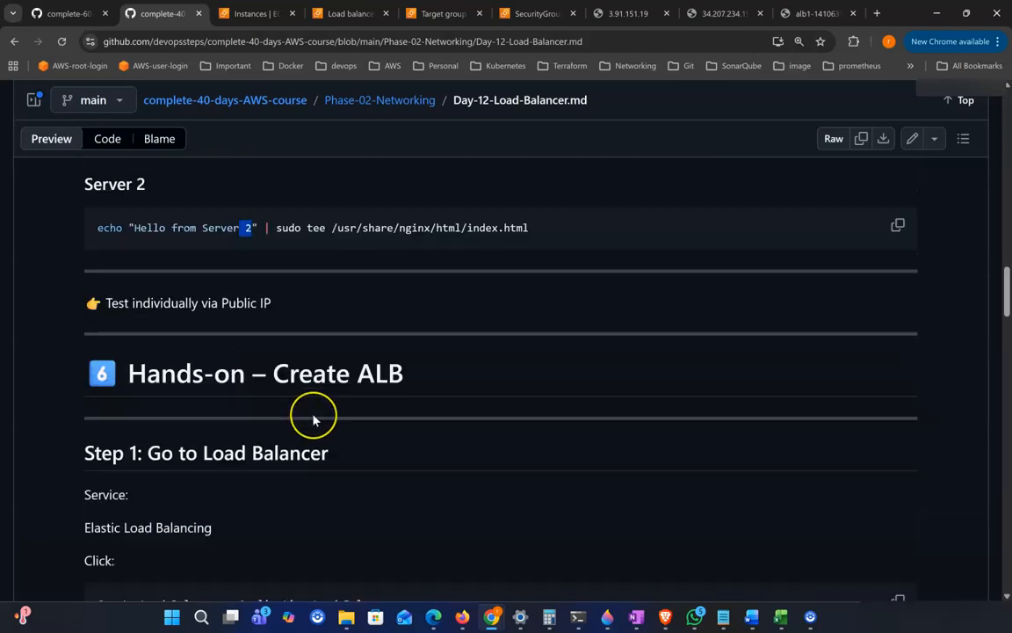
{"action": "scroll", "coordinate": [317, 420], "scroll_direction": "down", "scroll_amount": 3}
{"action": "scroll", "coordinate": [318, 308], "scroll_direction": "down", "scroll_amount": 7}
{"action": "scroll", "coordinate": [316, 351], "scroll_direction": "down", "scroll_amount": 6}
{"action": "scroll", "coordinate": [264, 326], "scroll_direction": "up", "scroll_amount": 1}
{"action": "scroll", "coordinate": [228, 386], "scroll_direction": "down", "scroll_amount": 1}
{"action": "left_click_drag", "start_coordinate": [172, 362], "coordinate": [481, 393]}
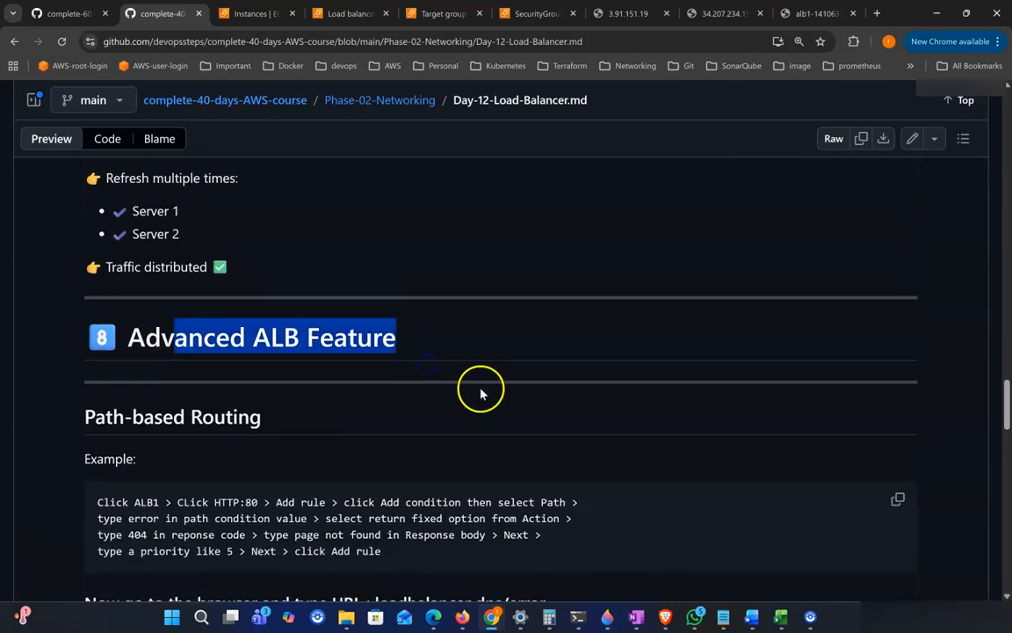
{"action": "scroll", "coordinate": [422, 396], "scroll_direction": "down", "scroll_amount": 1}
{"action": "left_click_drag", "start_coordinate": [112, 347], "coordinate": [163, 347]}
{"action": "scroll", "coordinate": [352, 351], "scroll_direction": "down", "scroll_amount": 1}
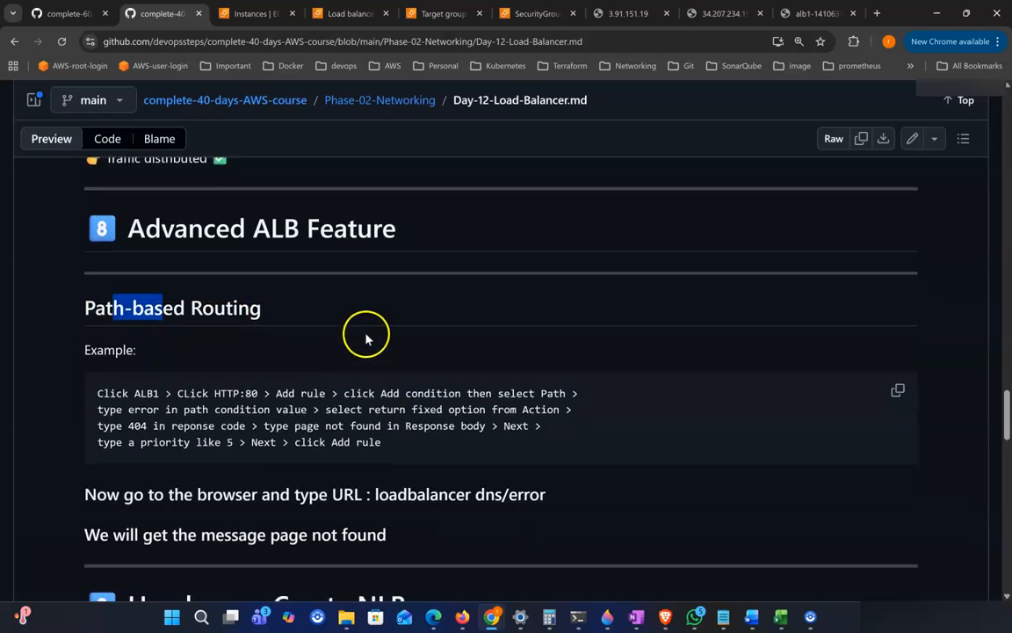
Step: Open alb1's HTTP:80 listener from the load balancers list and start adding a new listener rule
{"action": "left_click", "coordinate": [810, 16]}
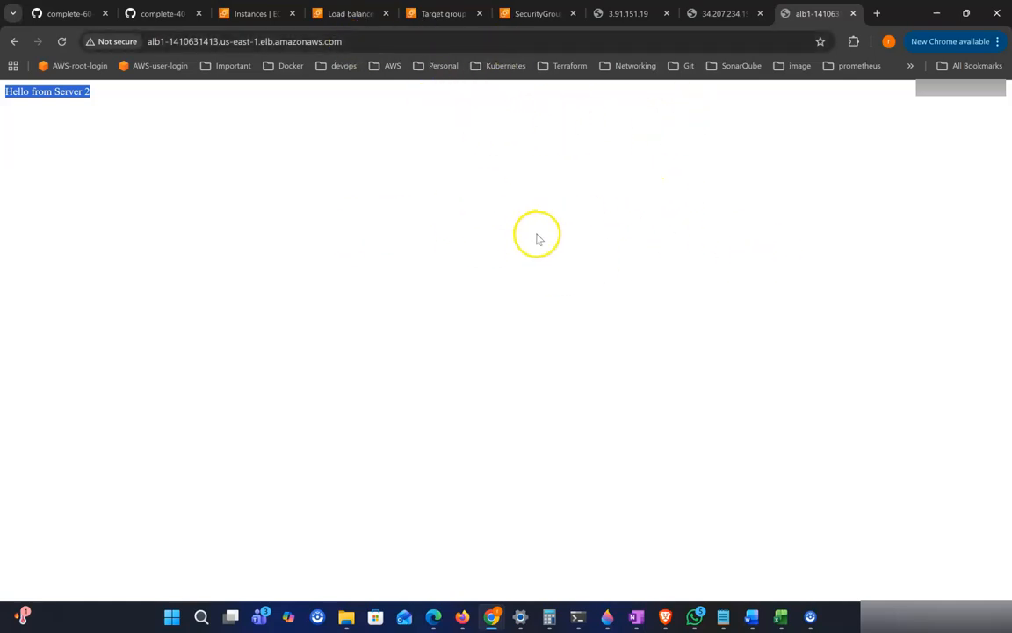
{"action": "left_click", "coordinate": [341, 14]}
{"action": "scroll", "coordinate": [466, 308], "scroll_direction": "down", "scroll_amount": 1}
{"action": "scroll", "coordinate": [463, 305], "scroll_direction": "up", "scroll_amount": 1}
{"action": "scroll", "coordinate": [651, 391], "scroll_direction": "down", "scroll_amount": 1}
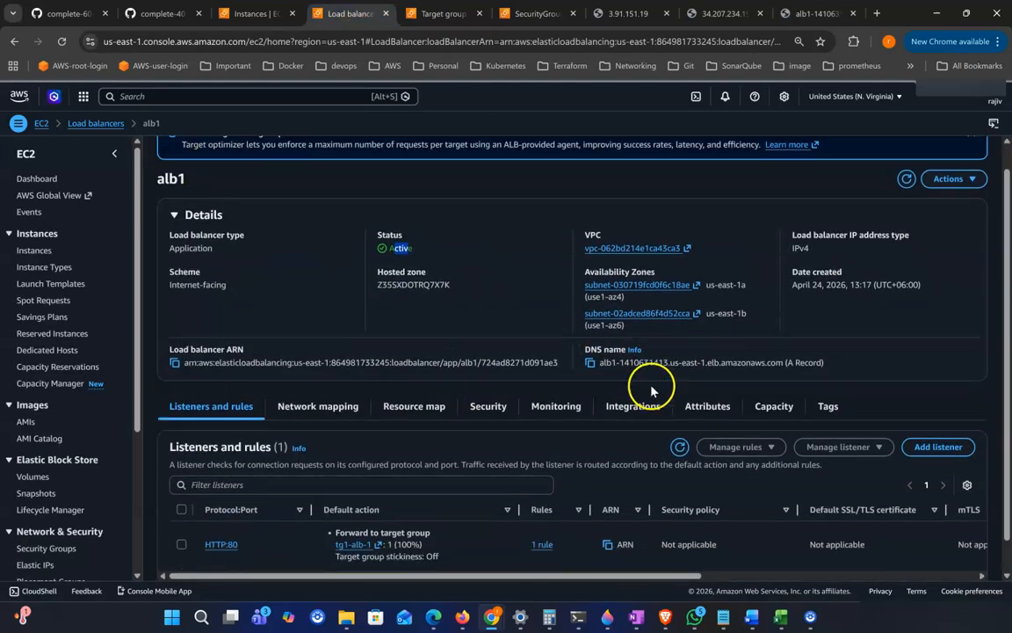
{"action": "left_click", "coordinate": [96, 124]}
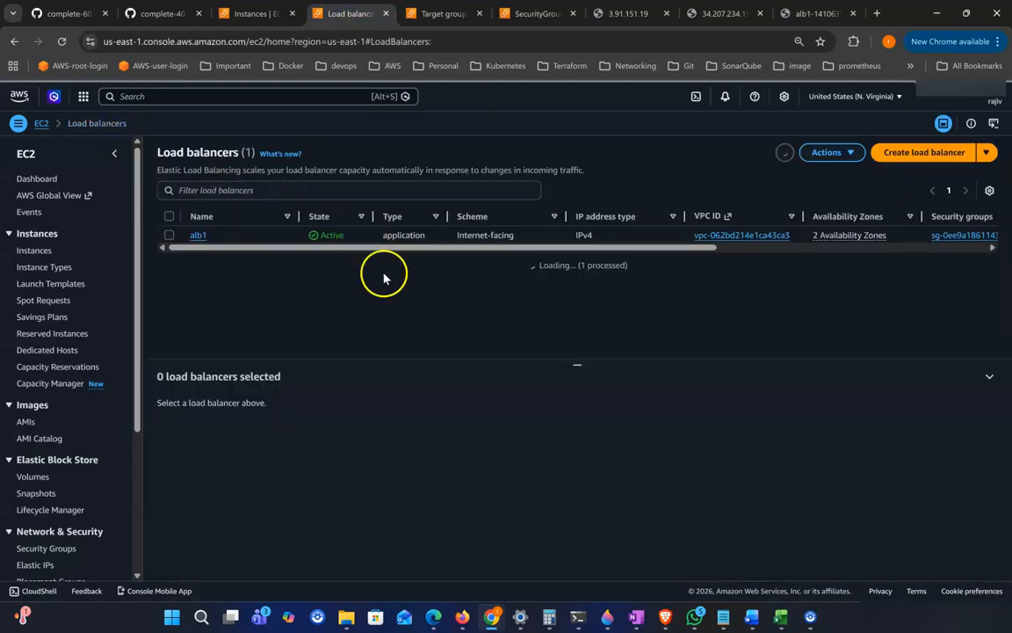
{"action": "left_click", "coordinate": [198, 235]}
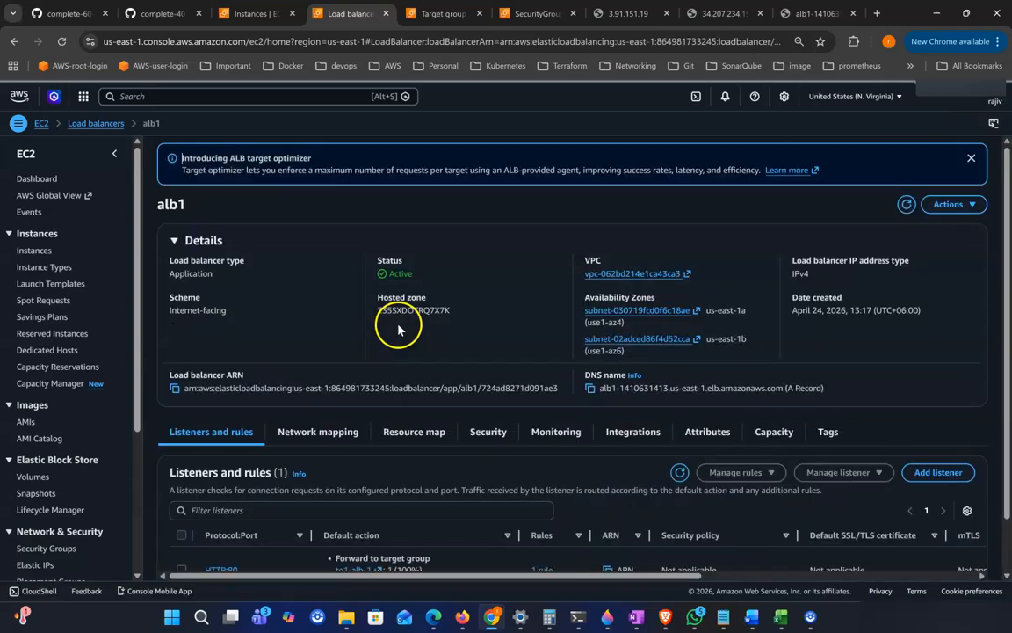
{"action": "scroll", "coordinate": [398, 327], "scroll_direction": "down", "scroll_amount": 1}
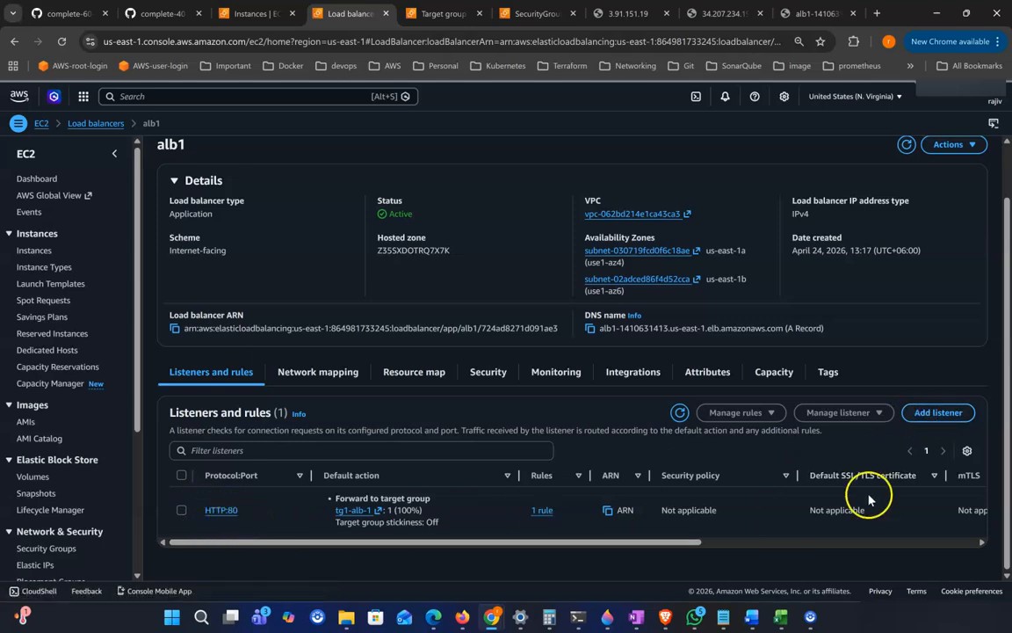
{"action": "left_click", "coordinate": [221, 510]}
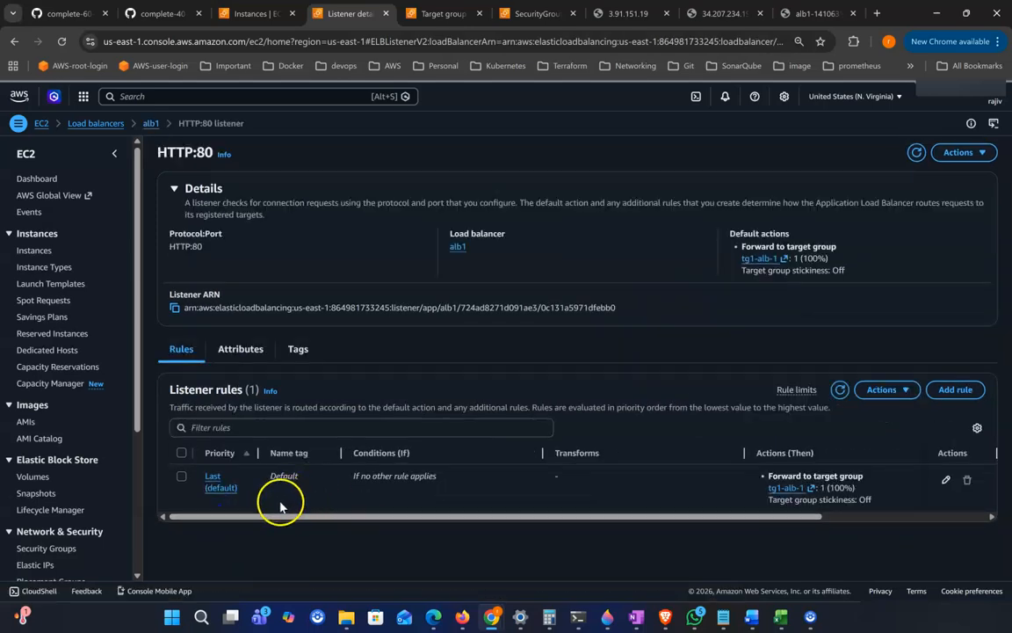
{"action": "left_click", "coordinate": [955, 390]}
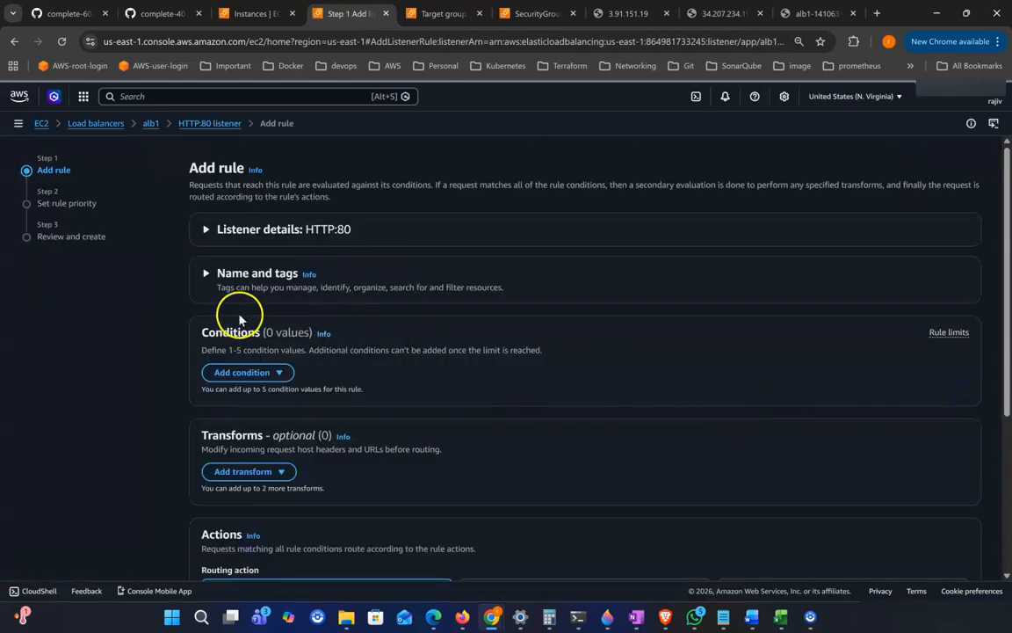
Step: Name the rule rule-1 and add a Path condition with the value /error
{"action": "scroll", "coordinate": [305, 305], "scroll_direction": "down", "scroll_amount": 1}
{"action": "left_click", "coordinate": [254, 260]}
{"action": "left_click", "coordinate": [283, 310]}
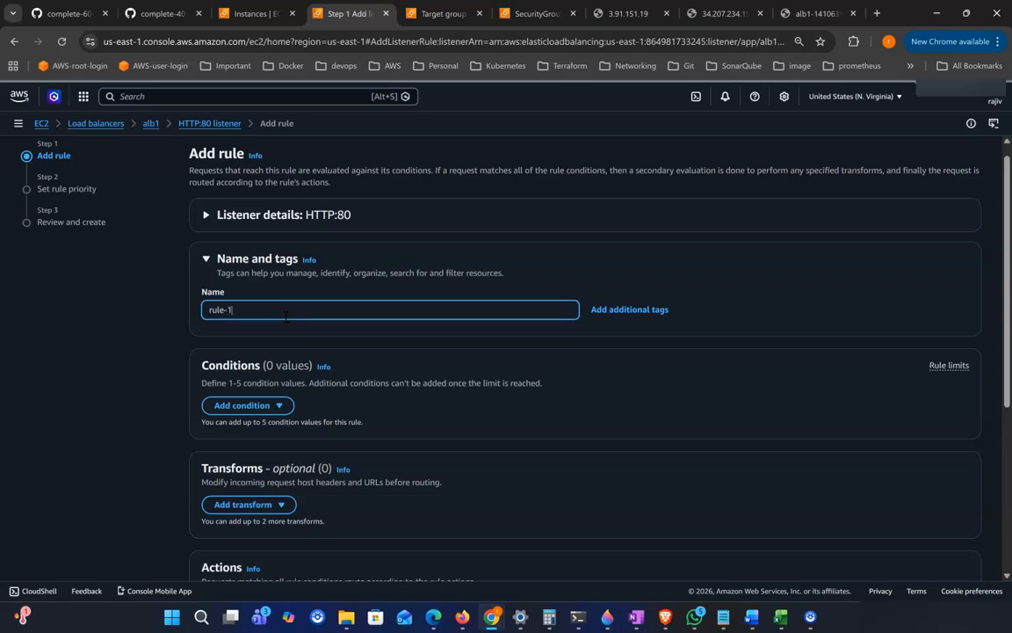
{"action": "scroll", "coordinate": [286, 316], "scroll_direction": "down", "scroll_amount": 1}
{"action": "left_click", "coordinate": [266, 362]}
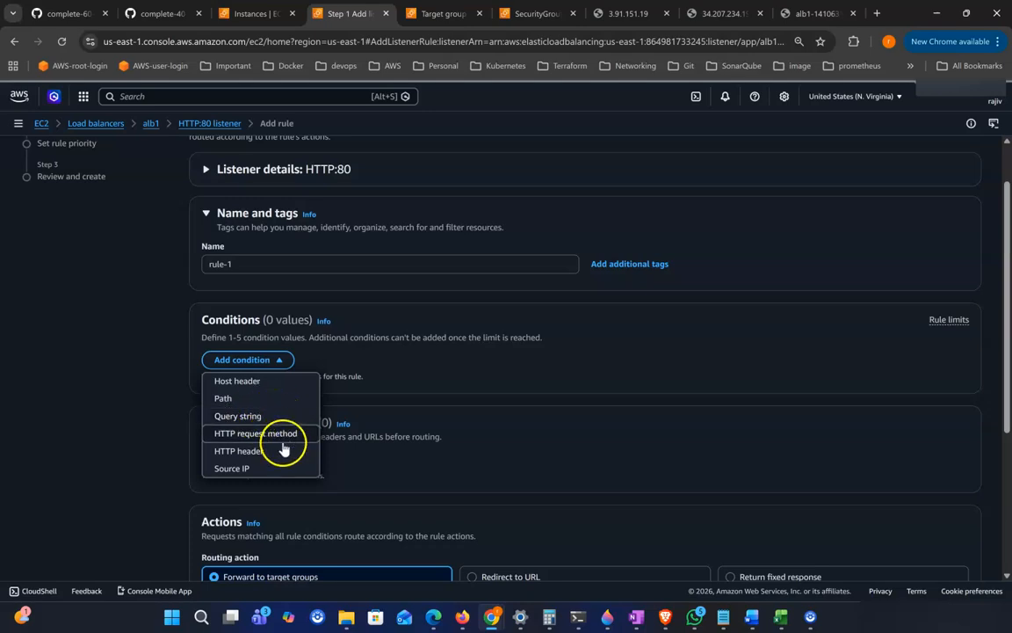
{"action": "left_click", "coordinate": [234, 401]}
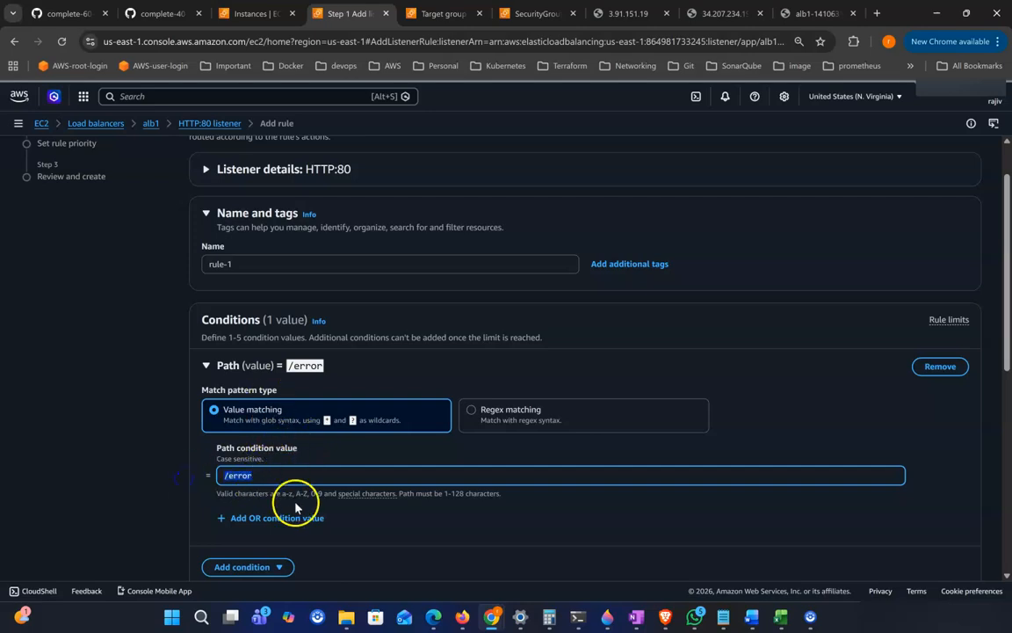
Step: Set the rule's routing action to return a fixed response
{"action": "scroll", "coordinate": [334, 479], "scroll_direction": "down", "scroll_amount": 2}
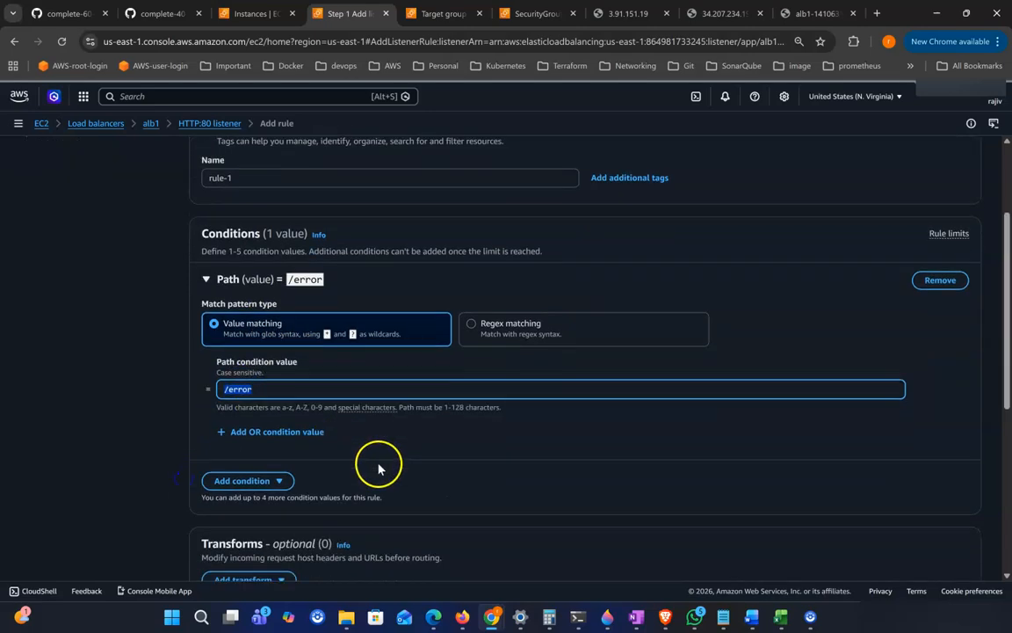
{"action": "scroll", "coordinate": [514, 411], "scroll_direction": "down", "scroll_amount": 2}
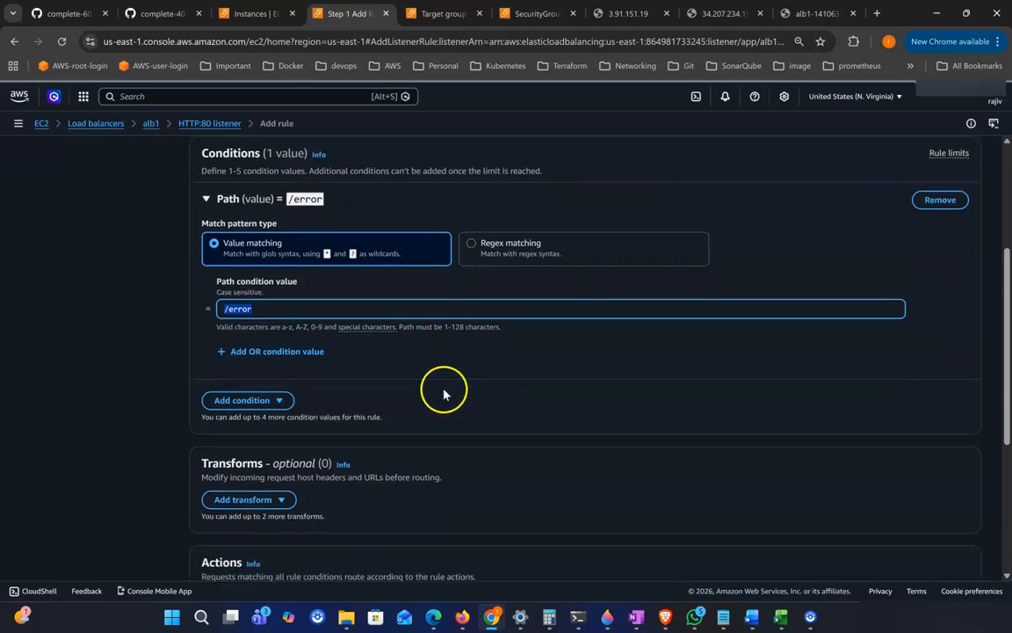
{"action": "scroll", "coordinate": [334, 344], "scroll_direction": "down", "scroll_amount": 1}
{"action": "scroll", "coordinate": [352, 384], "scroll_direction": "down", "scroll_amount": 2}
{"action": "scroll", "coordinate": [382, 426], "scroll_direction": "down", "scroll_amount": 2}
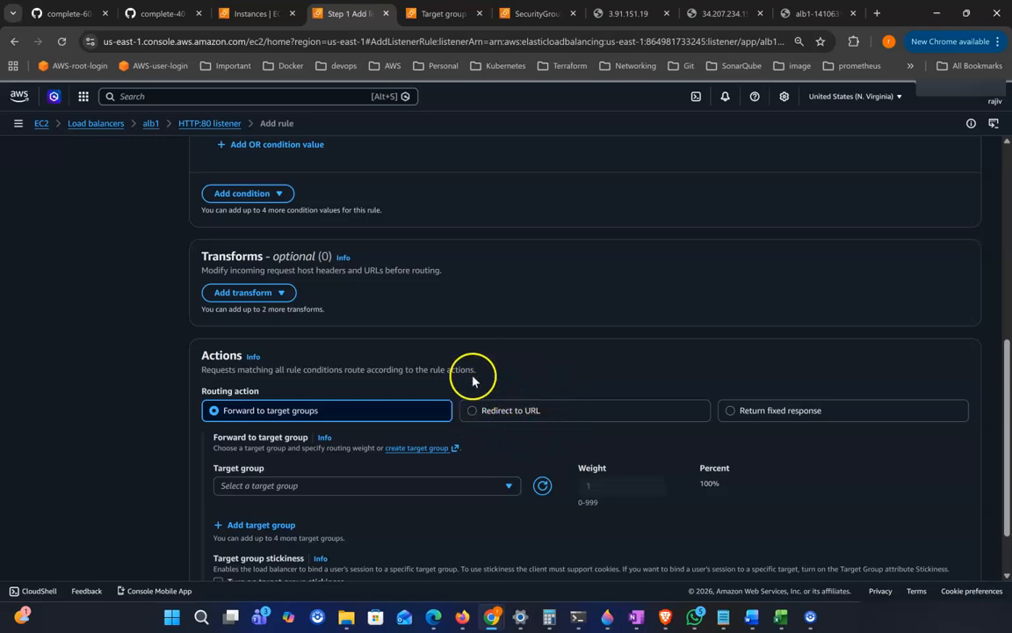
{"action": "left_click", "coordinate": [771, 419]}
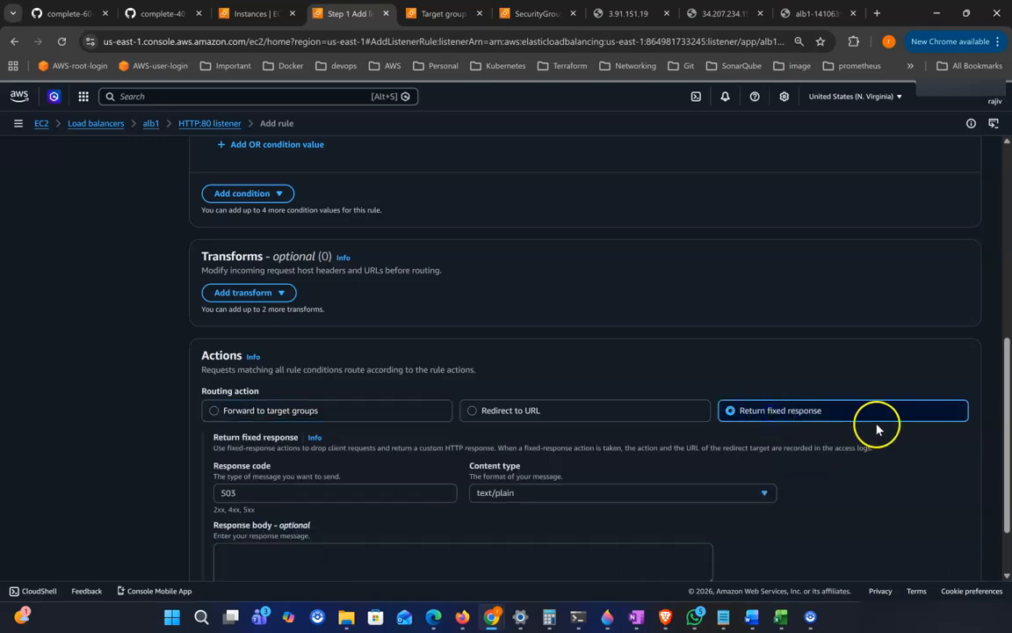
Step: Set the fixed response code to 404, content type text/plain, and body "the page not found"
{"action": "scroll", "coordinate": [773, 420], "scroll_direction": "down", "scroll_amount": 1}
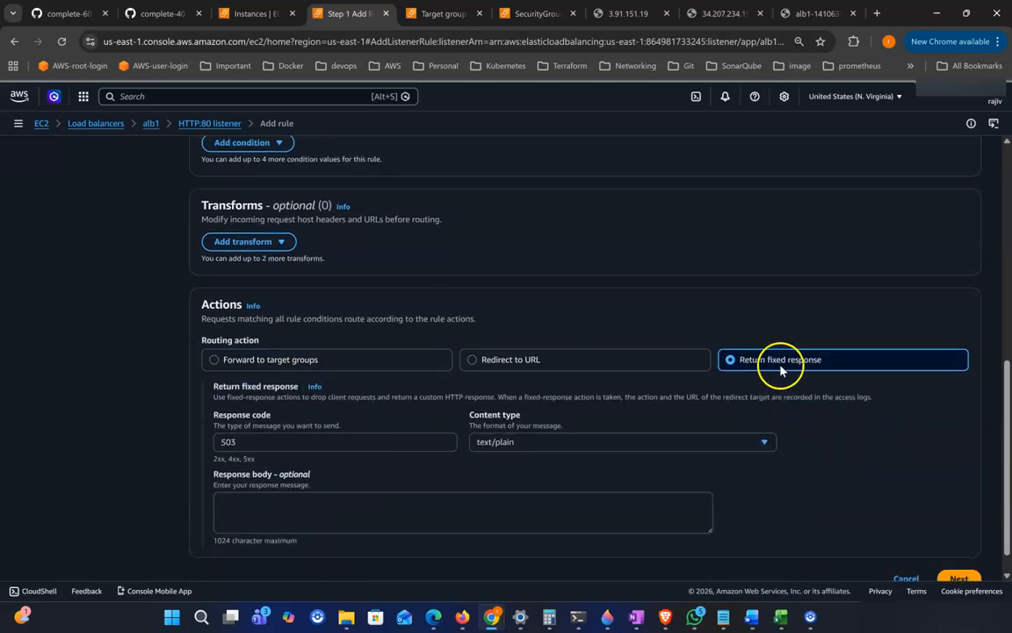
{"action": "left_click_drag", "start_coordinate": [253, 420], "coordinate": [146, 426]}
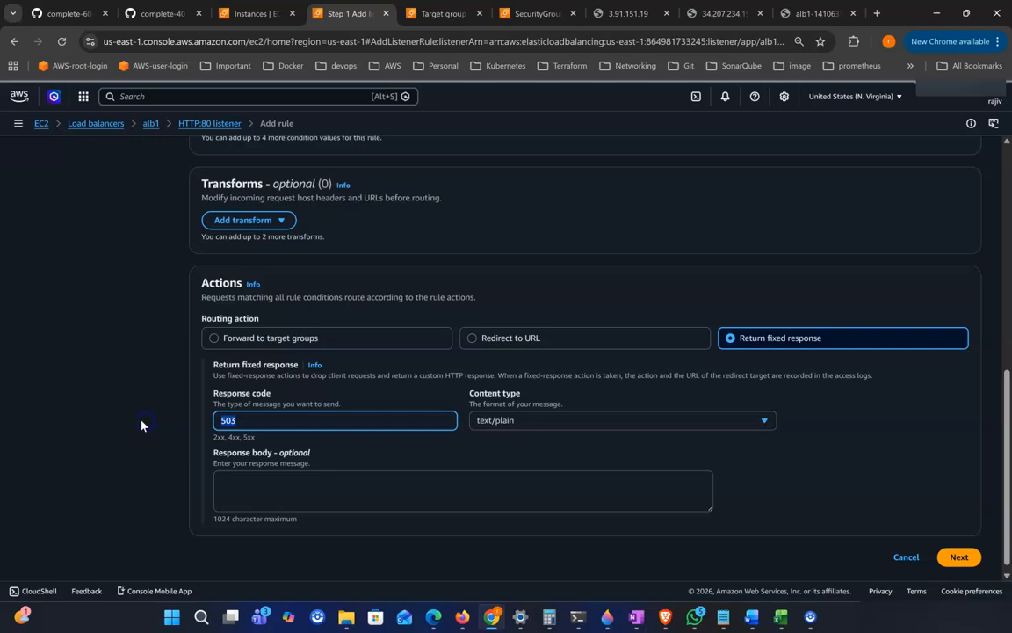
{"action": "type", "text": "404"}
{"action": "left_click", "coordinate": [528, 422]}
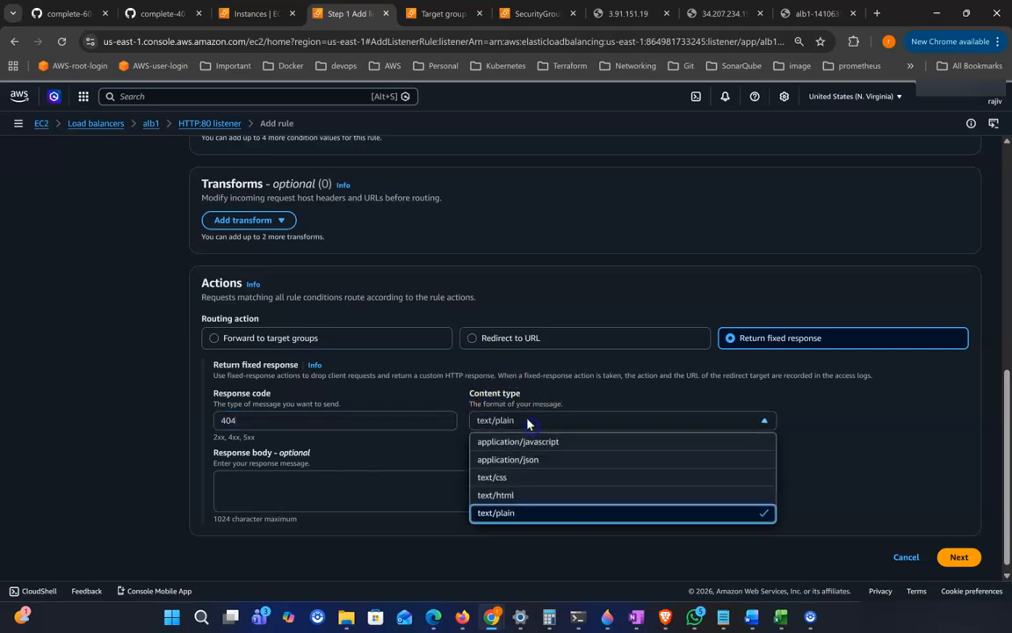
{"action": "left_click", "coordinate": [506, 514]}
{"action": "left_click", "coordinate": [368, 484]}
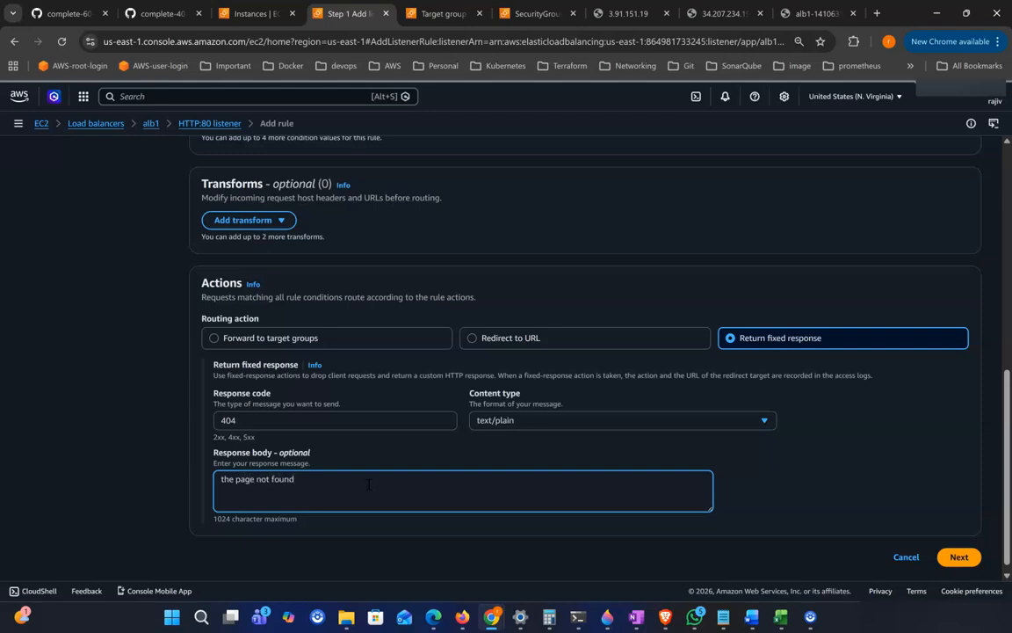
Step: Set the rule priority to 5 and create the rule on the HTTP:80 listener
{"action": "left_click", "coordinate": [959, 556]}
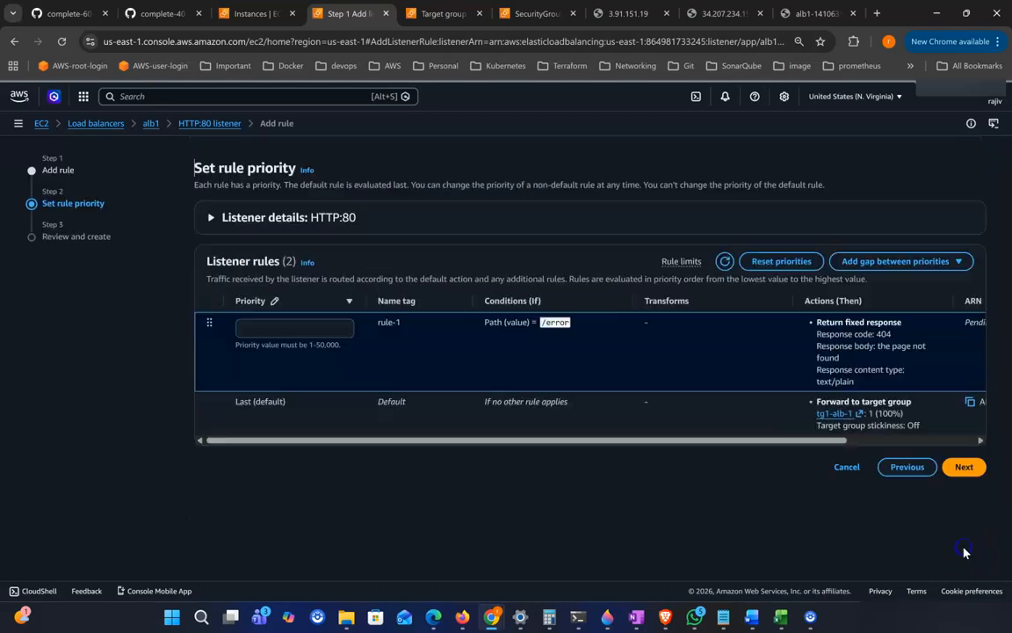
{"action": "left_click", "coordinate": [299, 329]}
{"action": "type", "text": "5"}
{"action": "left_click", "coordinate": [963, 468]}
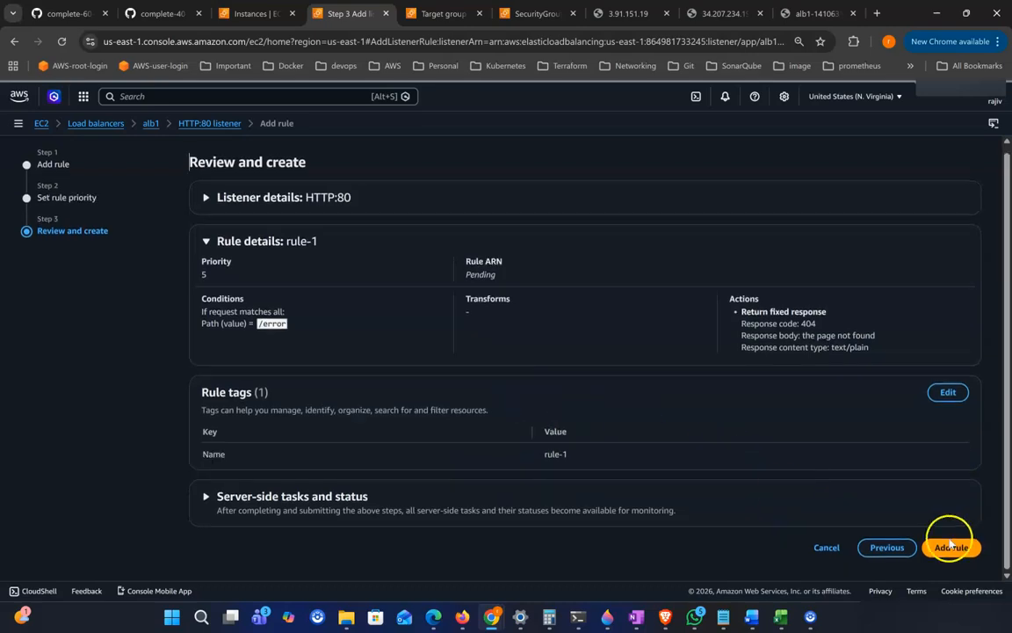
{"action": "left_click", "coordinate": [953, 548]}
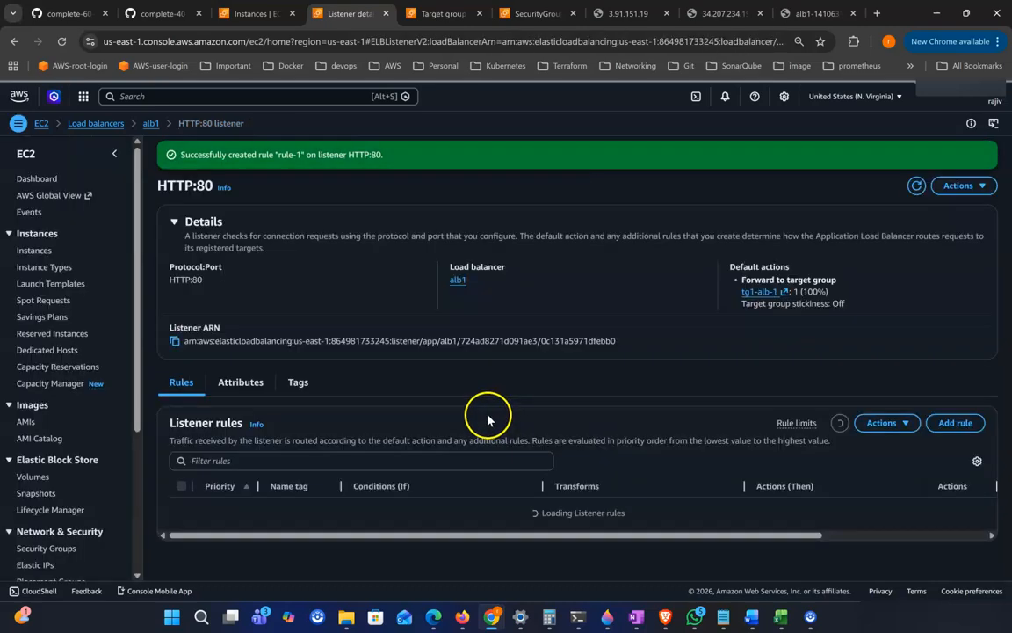
Step: Open the load balancer's DNS name with the /error path appended to test the new rule
{"action": "scroll", "coordinate": [306, 458], "scroll_direction": "down", "scroll_amount": 1}
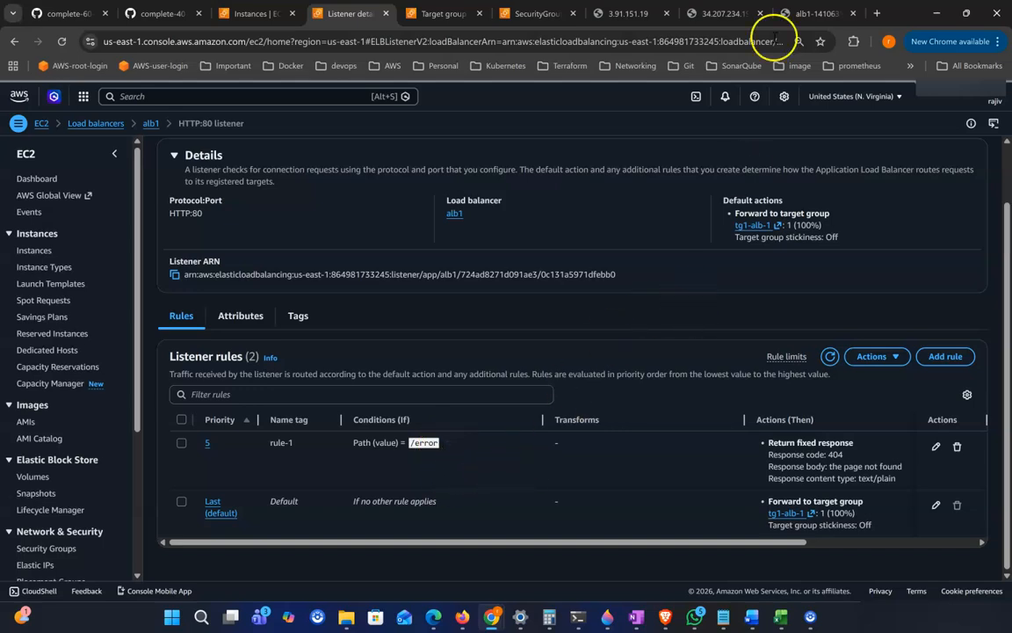
{"action": "left_click", "coordinate": [788, 14]}
{"action": "left_click", "coordinate": [384, 41]}
{"action": "left_click", "coordinate": [385, 42]}
{"action": "type", "text": "/error"}
{"action": "key", "text": "Return"}
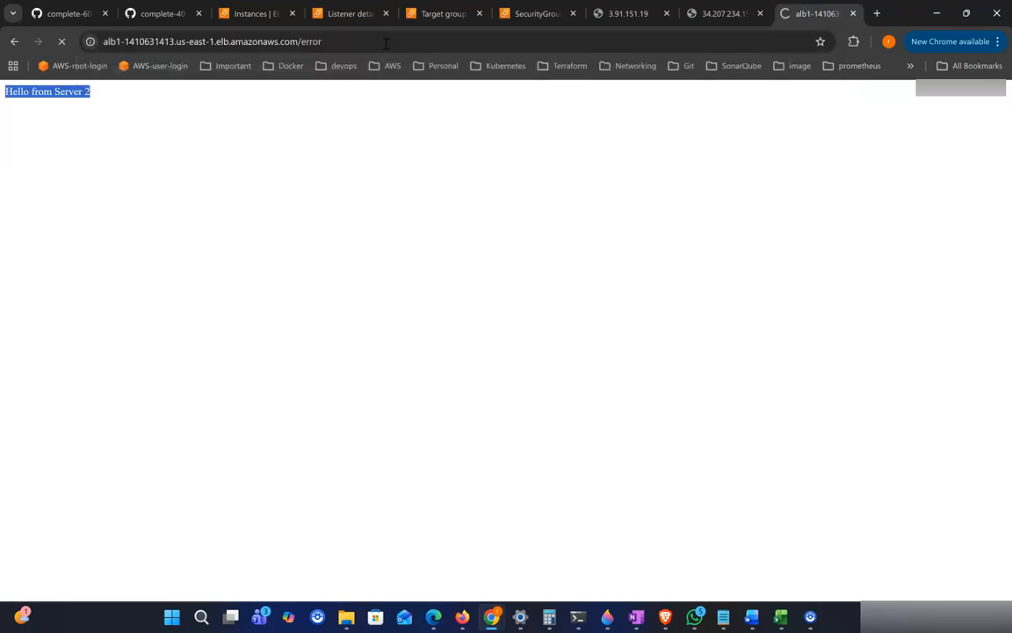
{"action": "left_click_drag", "start_coordinate": [5, 94], "coordinate": [132, 99]}
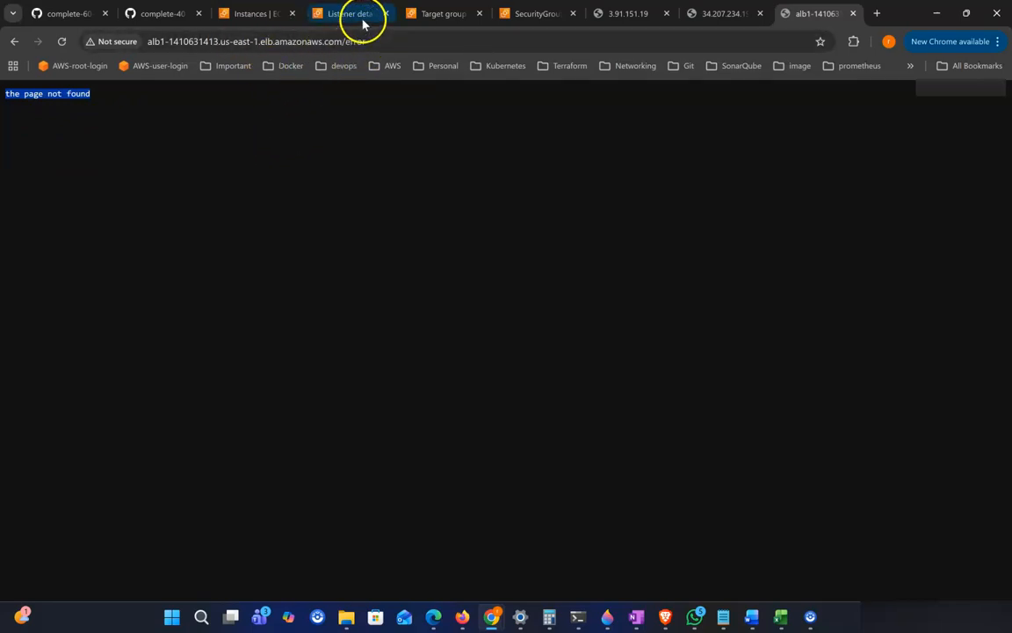
Step: Start creating a Network Load Balancer from the load balancer type selection page
{"action": "left_click", "coordinate": [321, 14]}
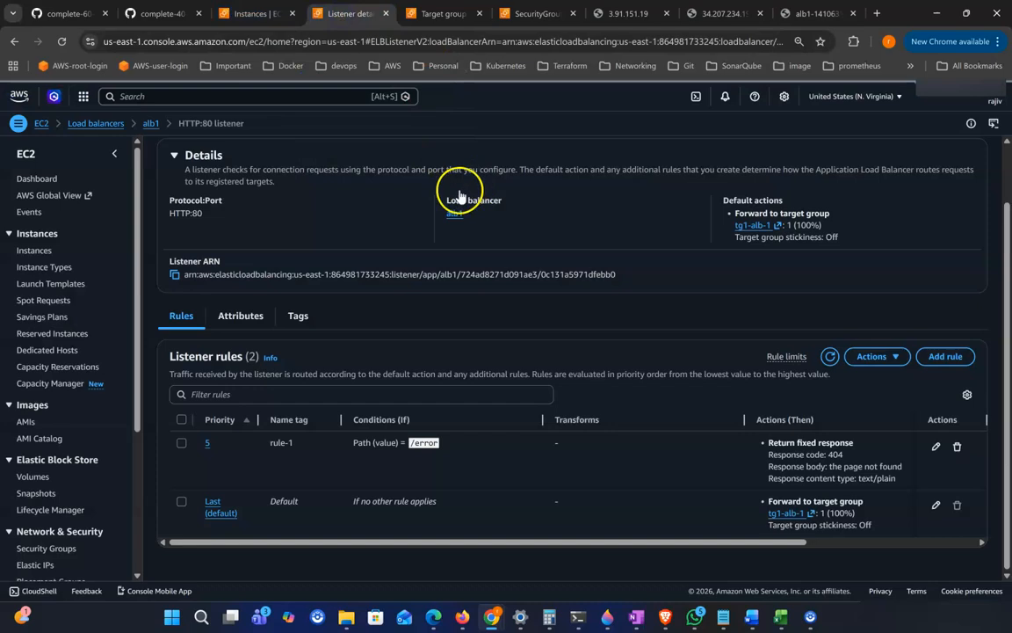
{"action": "left_click", "coordinate": [99, 124]}
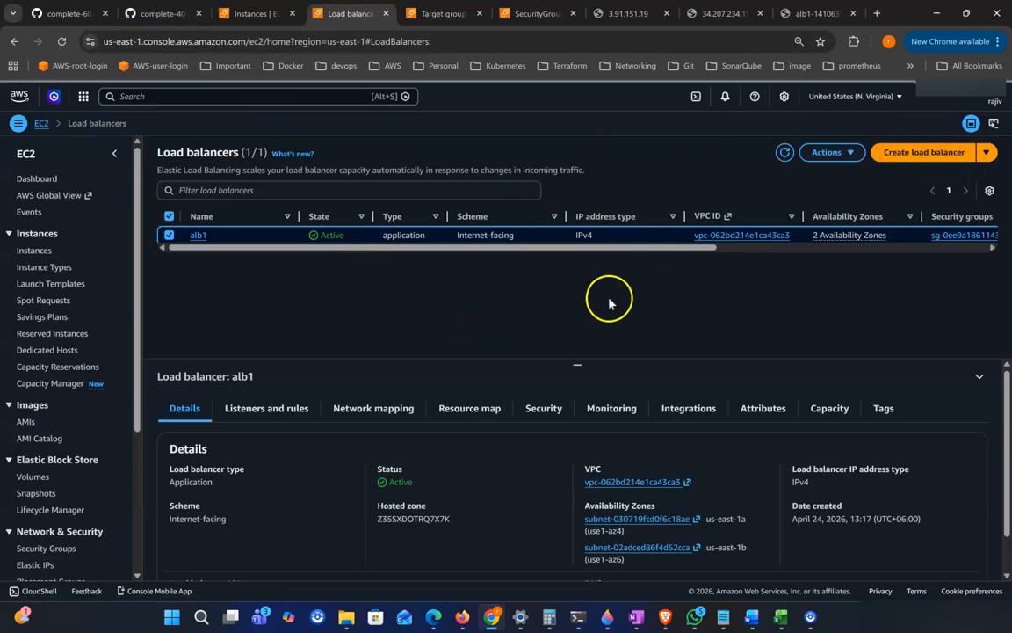
{"action": "left_click", "coordinate": [956, 160]}
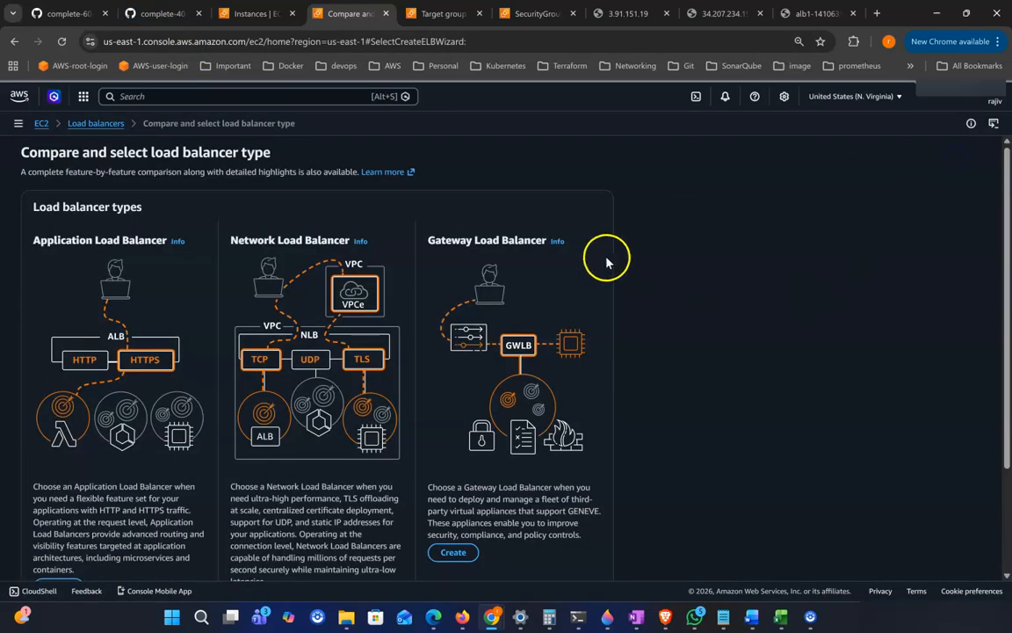
{"action": "scroll", "coordinate": [606, 260], "scroll_direction": "down", "scroll_amount": 3}
{"action": "left_click", "coordinate": [455, 413]}
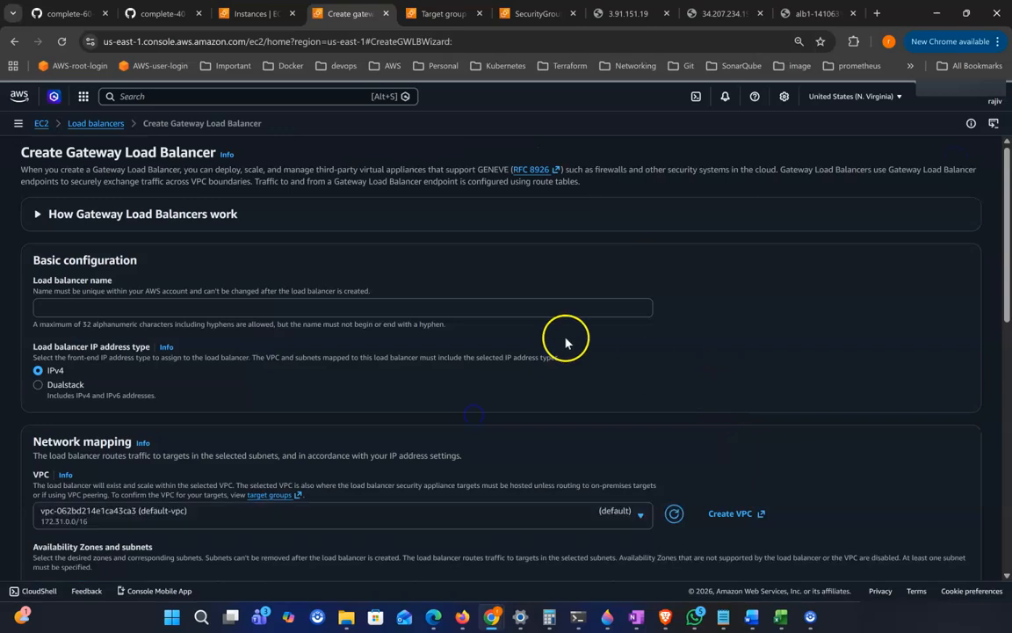
{"action": "left_click", "coordinate": [14, 41]}
{"action": "left_click_drag", "start_coordinate": [221, 220], "coordinate": [289, 235]}
{"action": "scroll", "coordinate": [289, 236], "scroll_direction": "down", "scroll_amount": 3}
{"action": "left_click", "coordinate": [256, 459]}
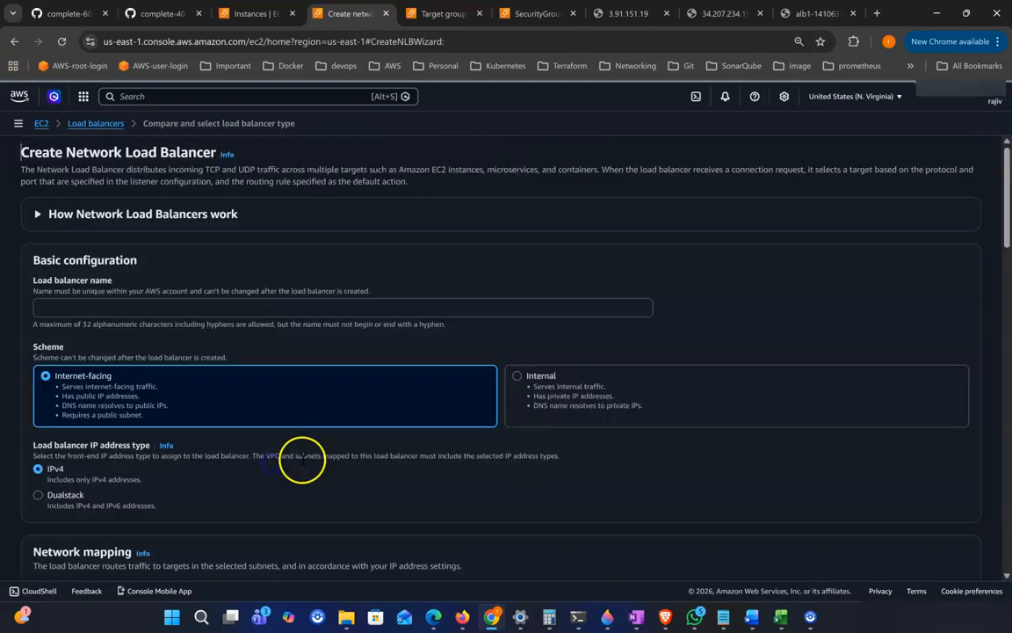
Step: Review the Network Load Balancer creation form's basic configuration, network mapping, security group and listener sections
{"action": "left_click", "coordinate": [88, 307]}
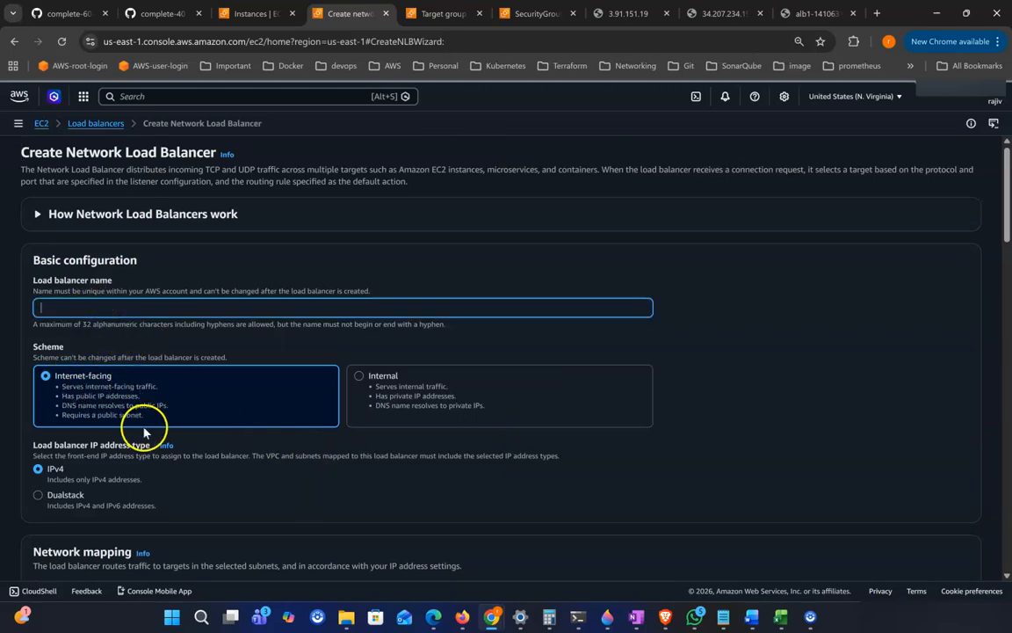
{"action": "scroll", "coordinate": [145, 430], "scroll_direction": "down", "scroll_amount": 4}
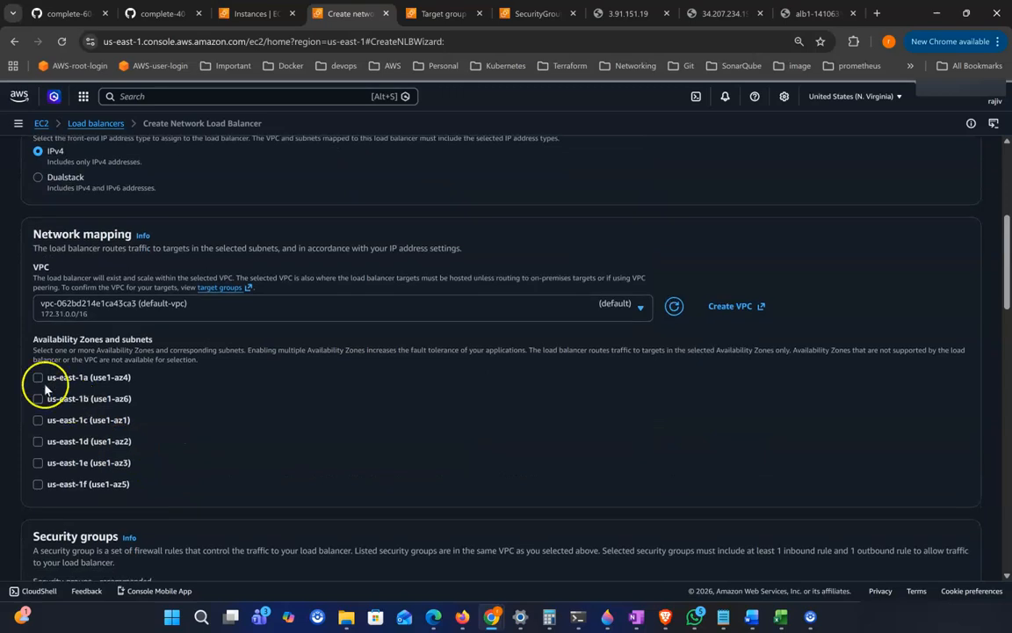
{"action": "scroll", "coordinate": [203, 430], "scroll_direction": "down", "scroll_amount": 2}
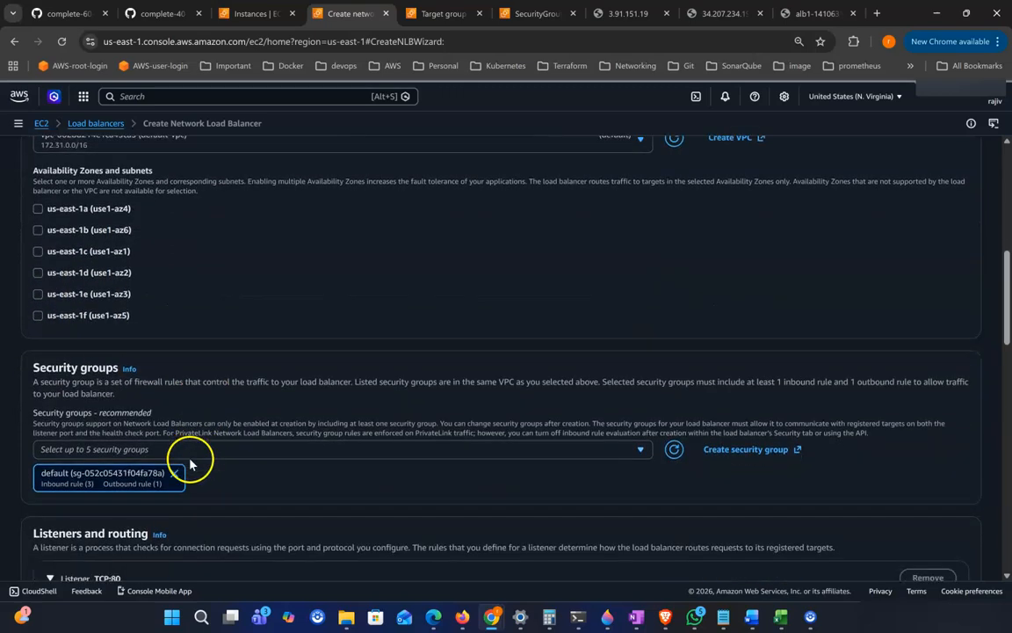
{"action": "scroll", "coordinate": [187, 439], "scroll_direction": "down", "scroll_amount": 3}
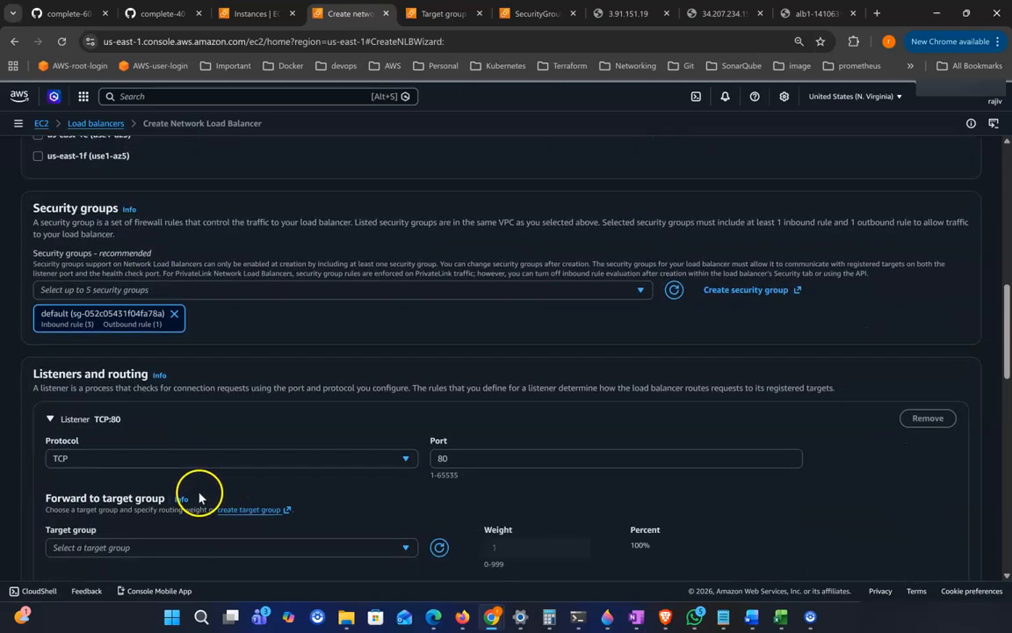
{"action": "scroll", "coordinate": [508, 502], "scroll_direction": "down", "scroll_amount": 1}
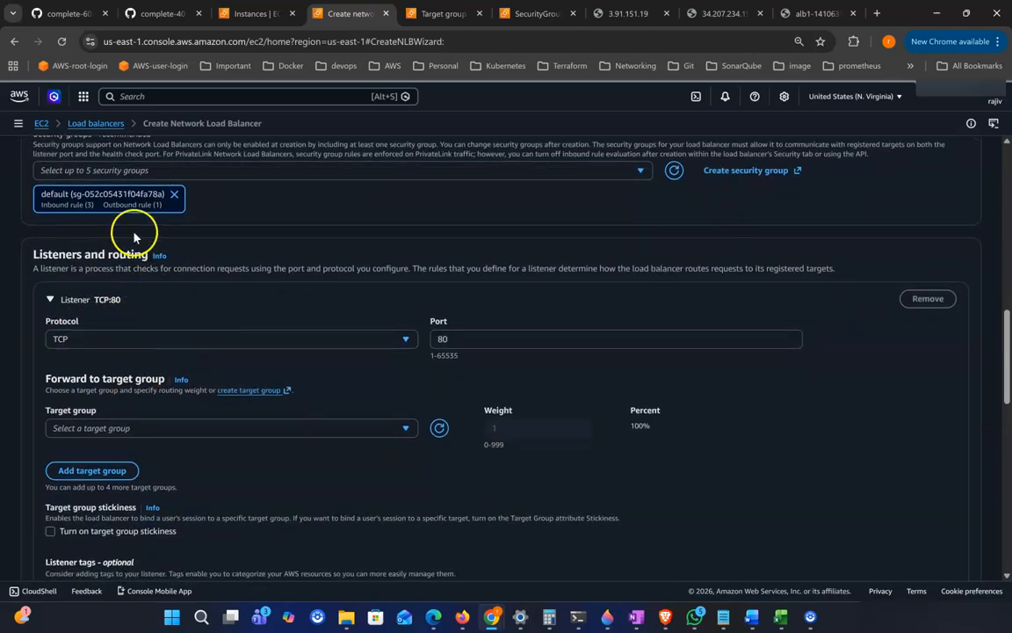
{"action": "scroll", "coordinate": [258, 301], "scroll_direction": "down", "scroll_amount": 1}
{"action": "scroll", "coordinate": [175, 436], "scroll_direction": "down", "scroll_amount": 5}
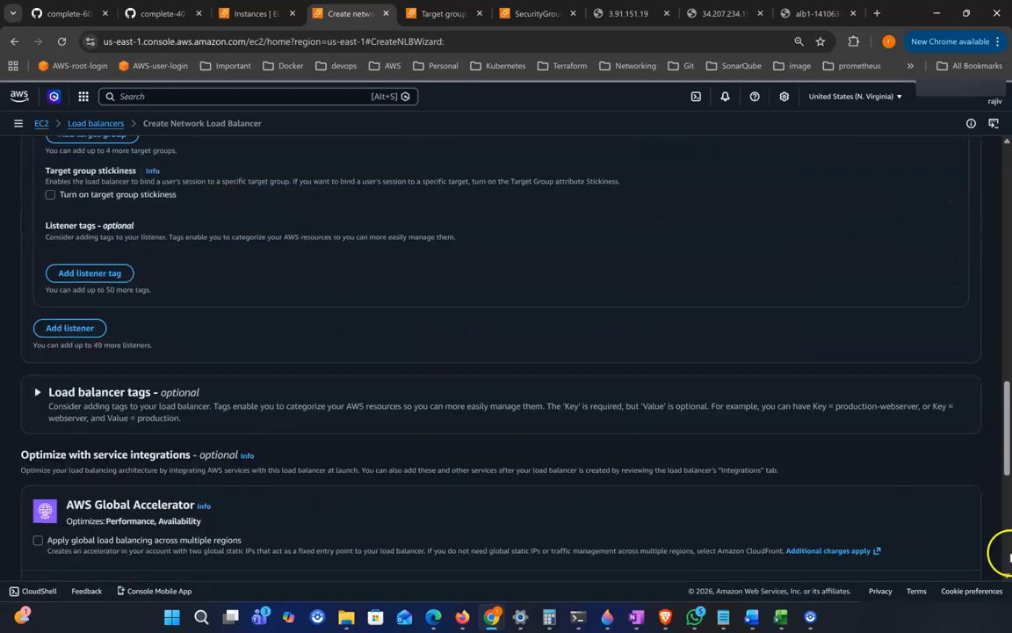
{"action": "scroll", "coordinate": [1002, 553], "scroll_direction": "down", "scroll_amount": 8}
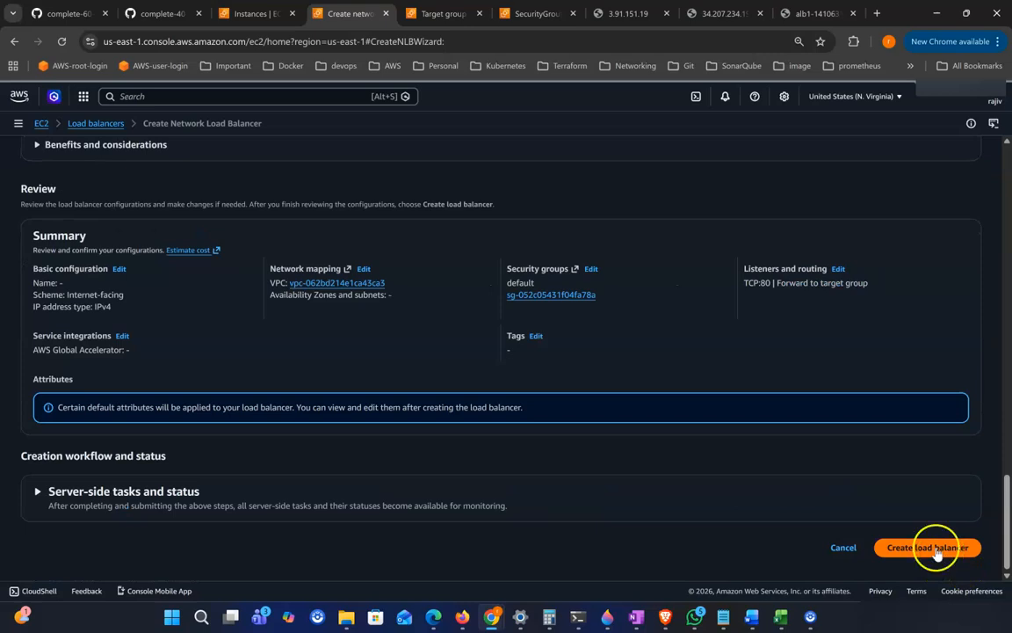
{"action": "scroll", "coordinate": [771, 472], "scroll_direction": "up", "scroll_amount": 5}
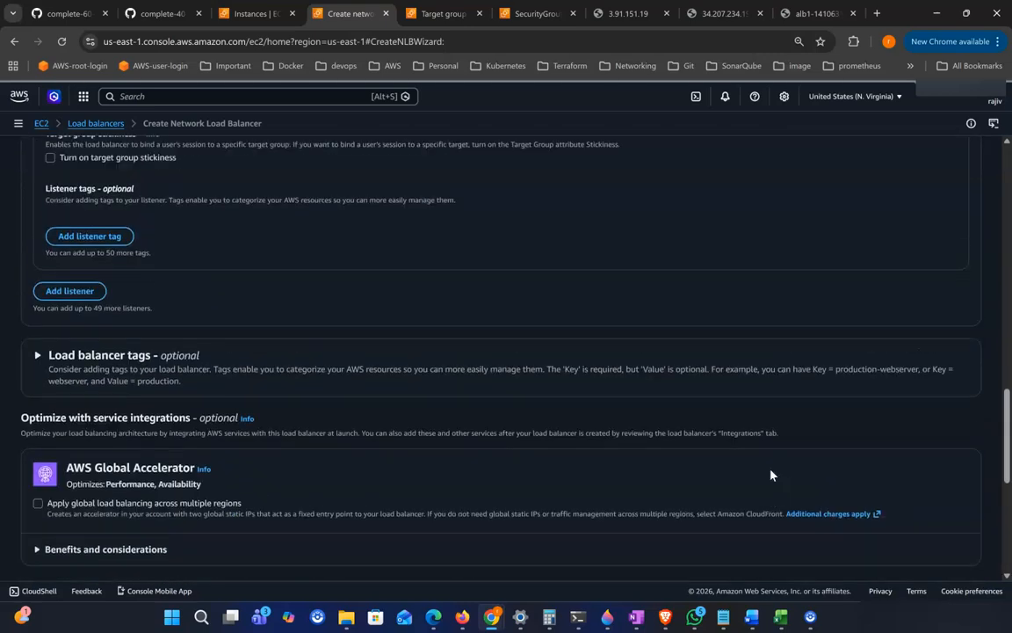
{"action": "scroll", "coordinate": [771, 475], "scroll_direction": "up", "scroll_amount": 3}
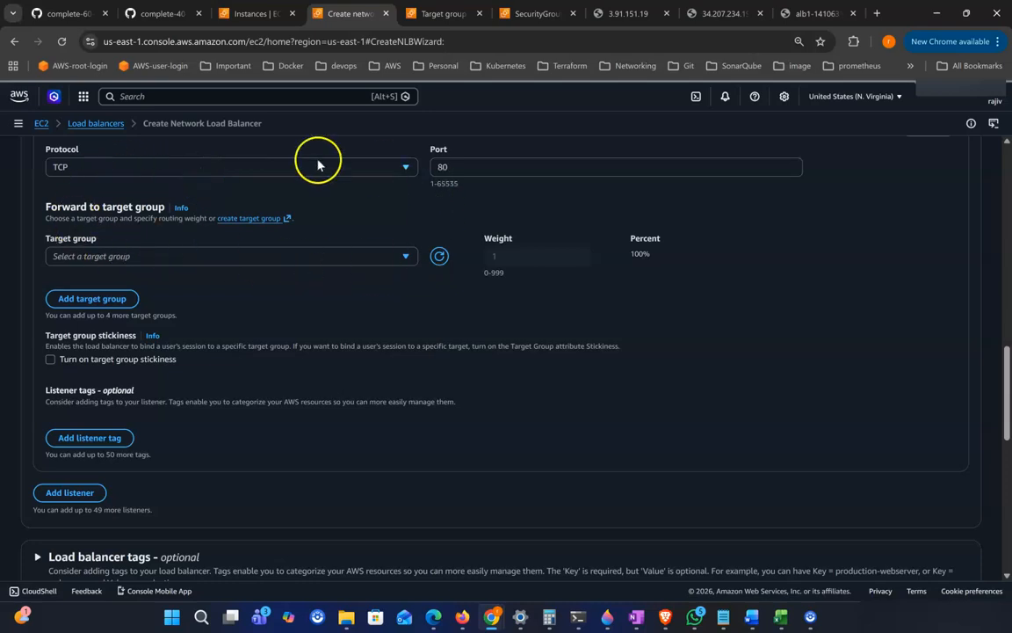
{"action": "left_click", "coordinate": [405, 259]}
{"action": "left_click", "coordinate": [332, 233]}
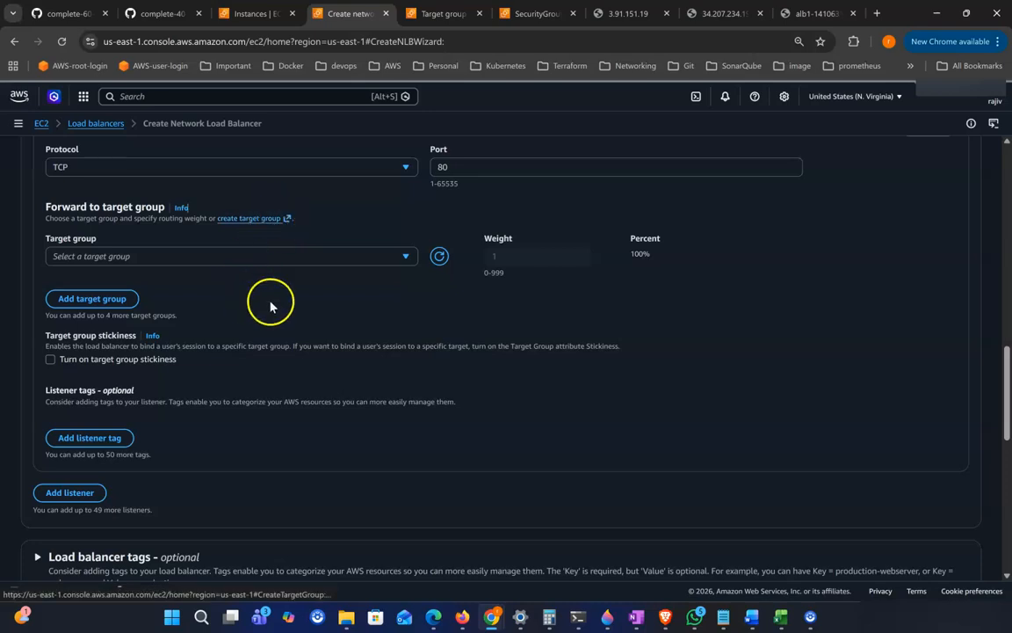
Step: Name the Network Load Balancer nlb1
{"action": "scroll", "coordinate": [294, 289], "scroll_direction": "up", "scroll_amount": 5}
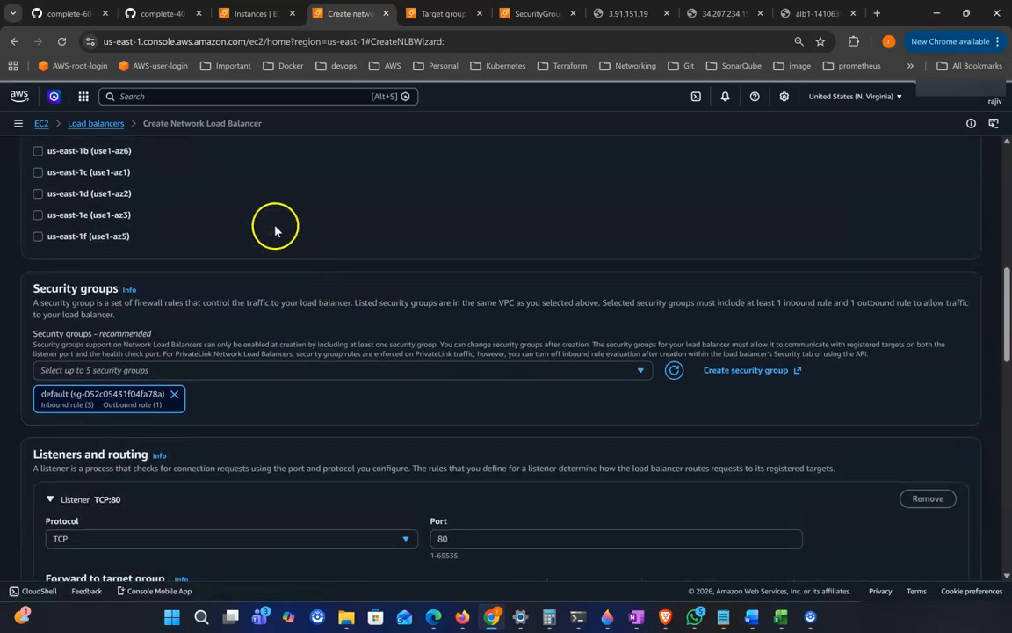
{"action": "scroll", "coordinate": [274, 223], "scroll_direction": "up", "scroll_amount": 4}
{"action": "scroll", "coordinate": [272, 229], "scroll_direction": "up", "scroll_amount": 4}
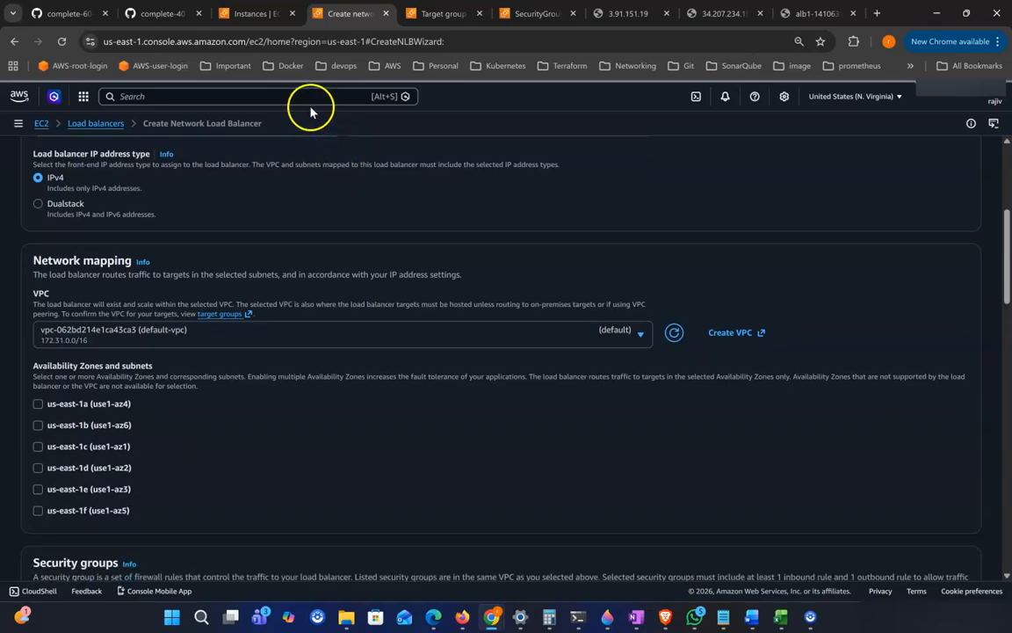
{"action": "left_click", "coordinate": [107, 308]}
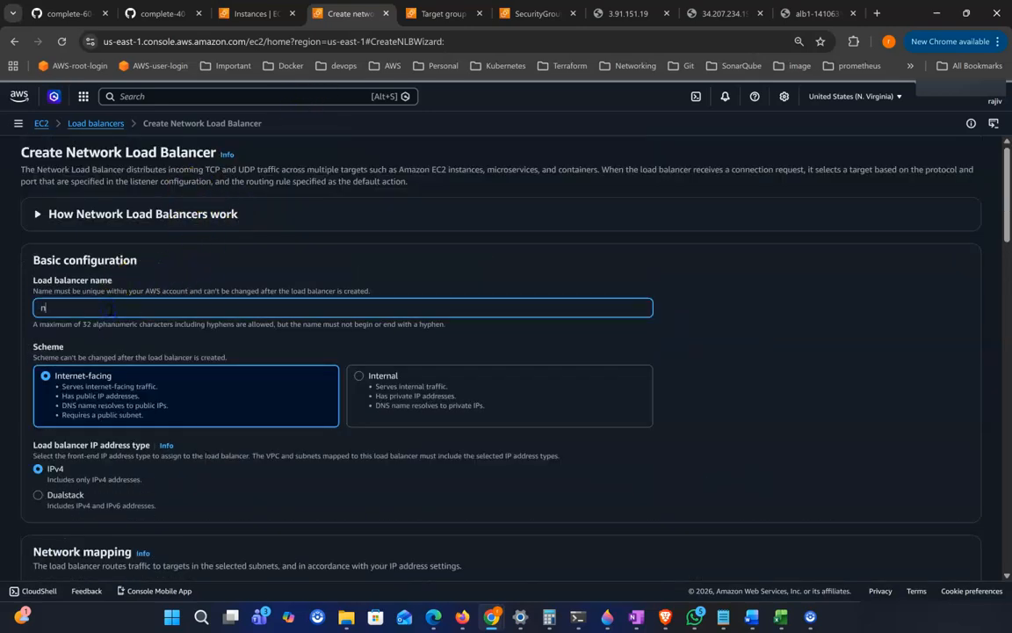
Step: Select availability zones us-east-1a and us-east-1b with their default subnets for network mapping
{"action": "scroll", "coordinate": [181, 361], "scroll_direction": "down", "scroll_amount": 3}
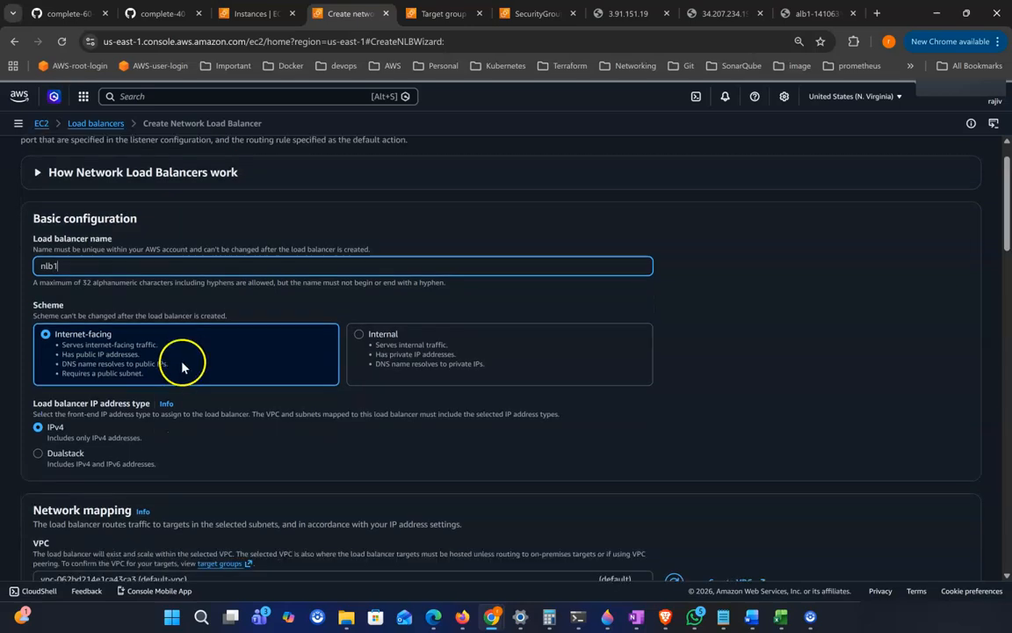
{"action": "scroll", "coordinate": [145, 431], "scroll_direction": "down", "scroll_amount": 1}
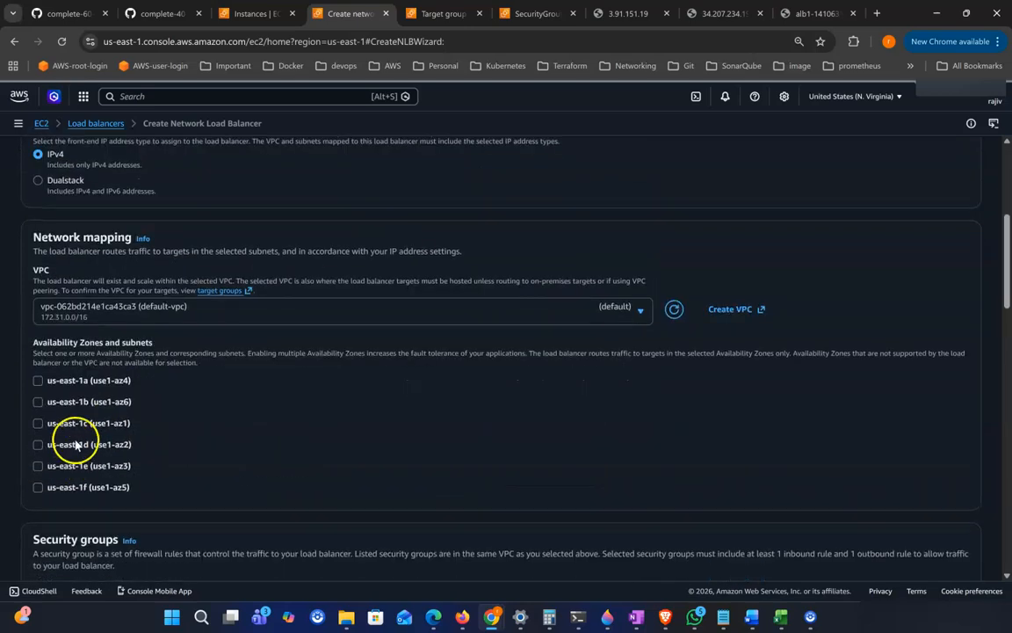
{"action": "left_click", "coordinate": [39, 381]}
{"action": "scroll", "coordinate": [44, 479], "scroll_direction": "down", "scroll_amount": 2}
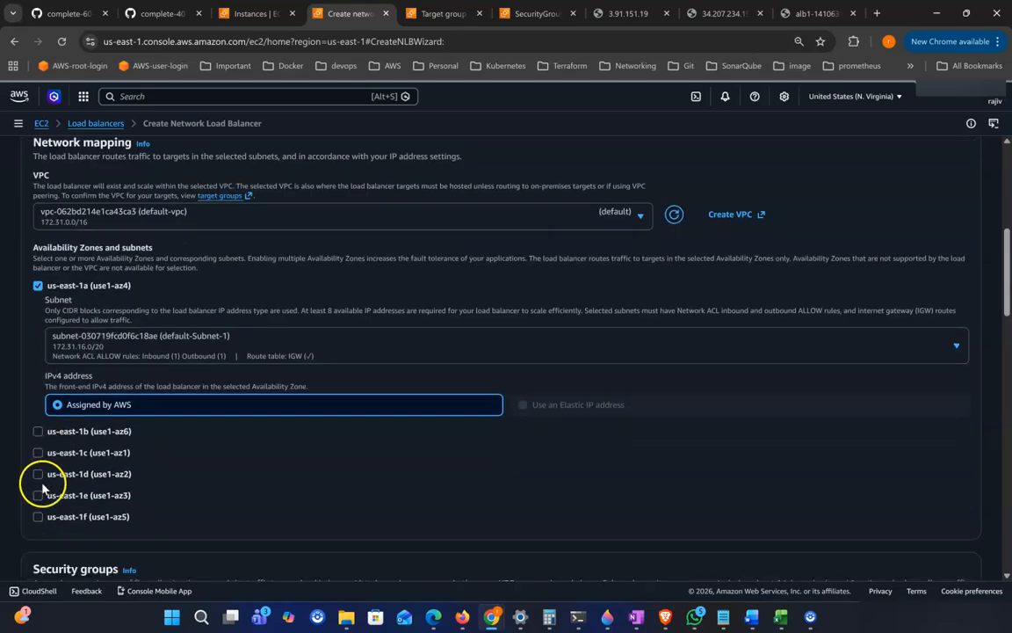
{"action": "left_click", "coordinate": [39, 431]}
Step: From the listener, start a new instance target group named nlb-tg1 on TCP port 80 and proceed to target registration
{"action": "scroll", "coordinate": [231, 472], "scroll_direction": "down", "scroll_amount": 2}
{"action": "scroll", "coordinate": [230, 472], "scroll_direction": "down", "scroll_amount": 3}
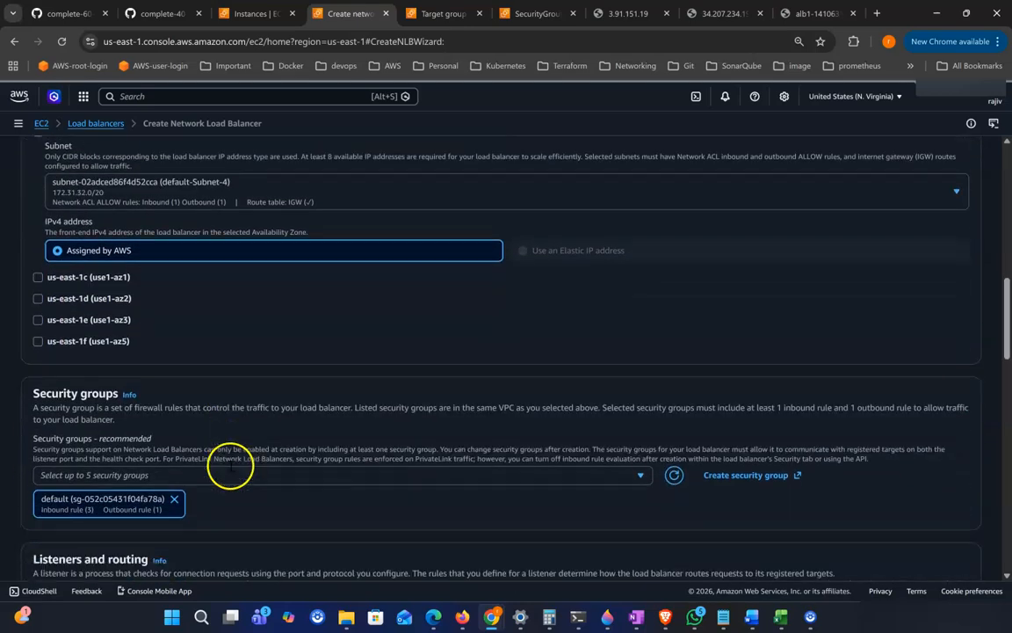
{"action": "scroll", "coordinate": [195, 345], "scroll_direction": "down", "scroll_amount": 1}
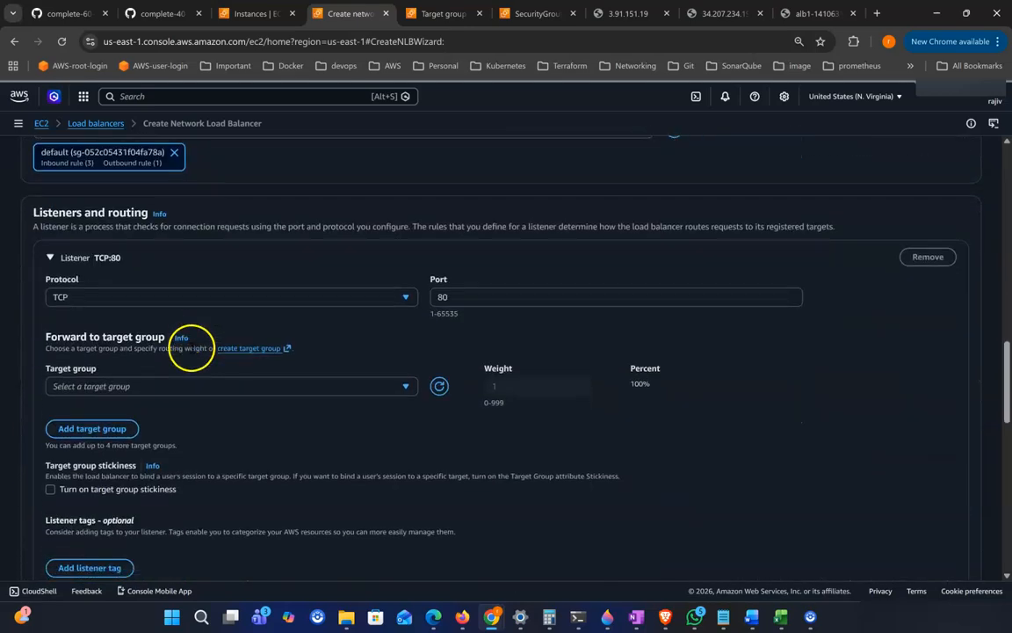
{"action": "left_click", "coordinate": [249, 348]}
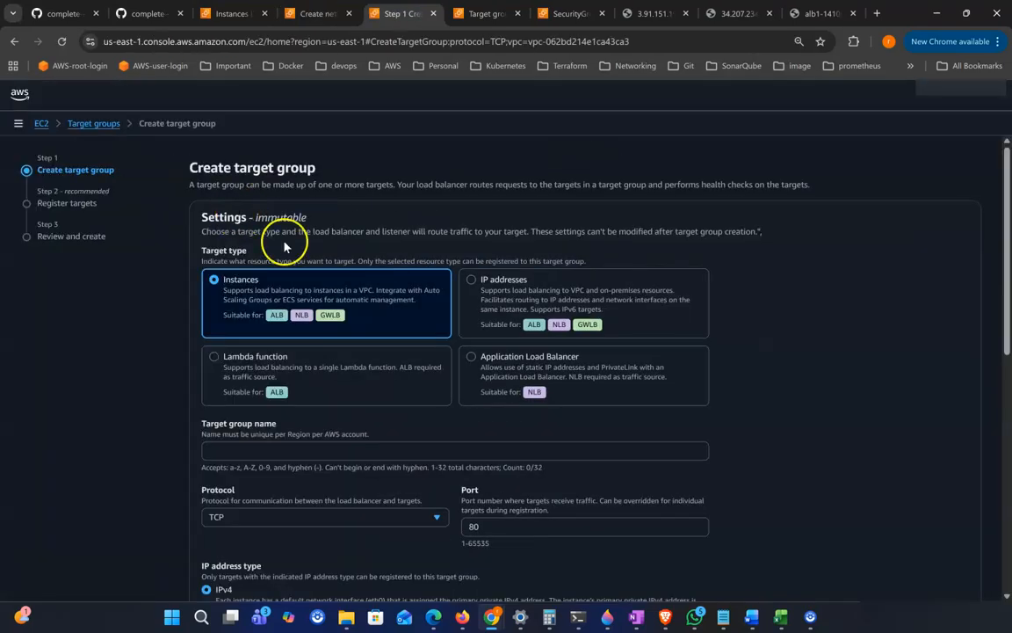
{"action": "scroll", "coordinate": [356, 367], "scroll_direction": "down", "scroll_amount": 1}
{"action": "scroll", "coordinate": [352, 369], "scroll_direction": "down", "scroll_amount": 1}
{"action": "left_click", "coordinate": [226, 321]}
{"action": "type", "text": "nlb-tg1"}
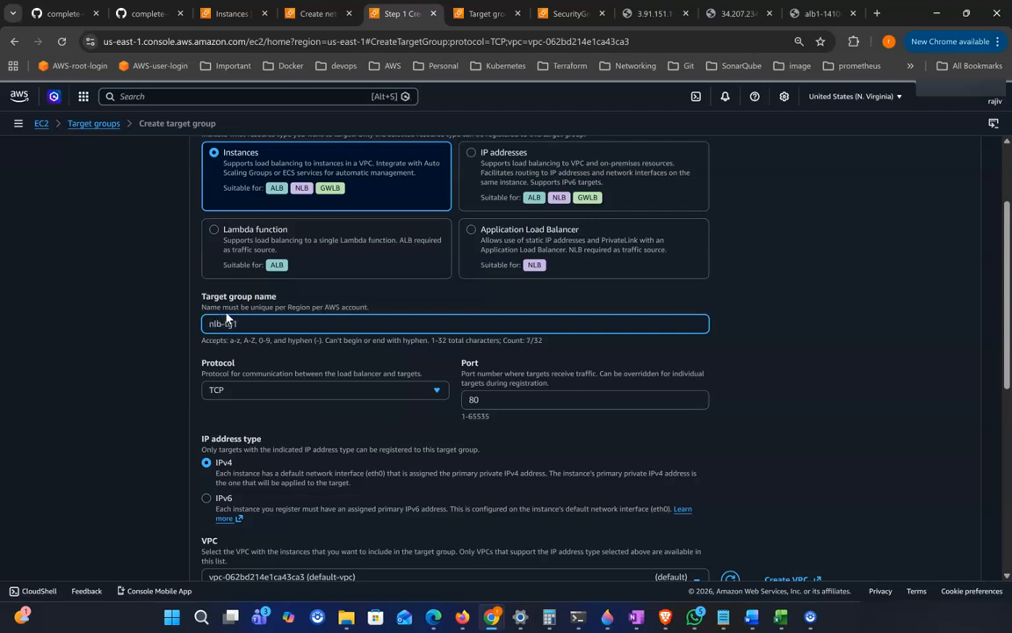
{"action": "scroll", "coordinate": [467, 413], "scroll_direction": "down", "scroll_amount": 3}
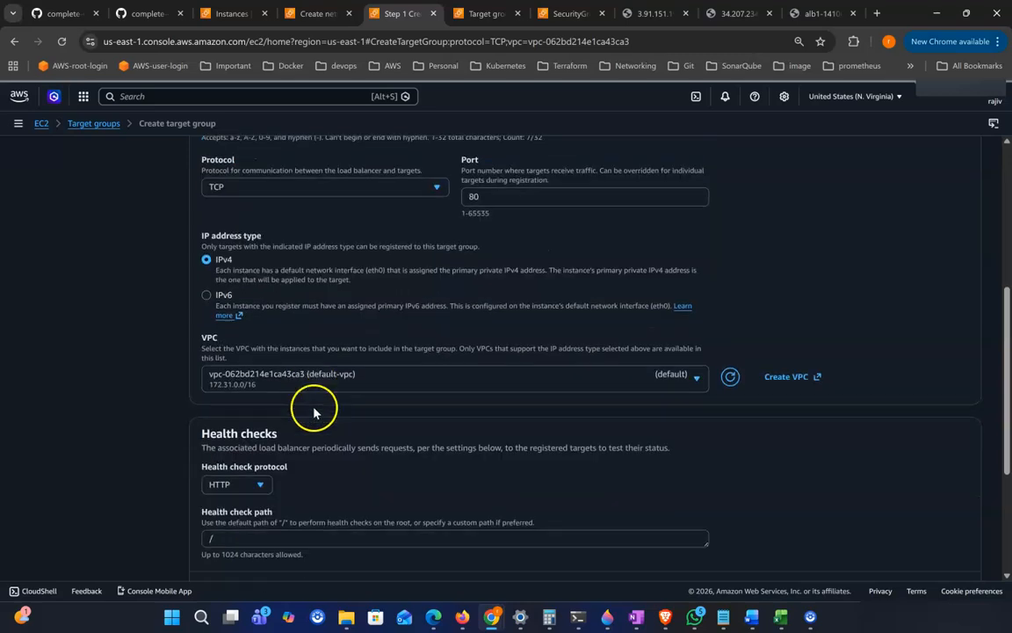
{"action": "scroll", "coordinate": [314, 411], "scroll_direction": "down", "scroll_amount": 3}
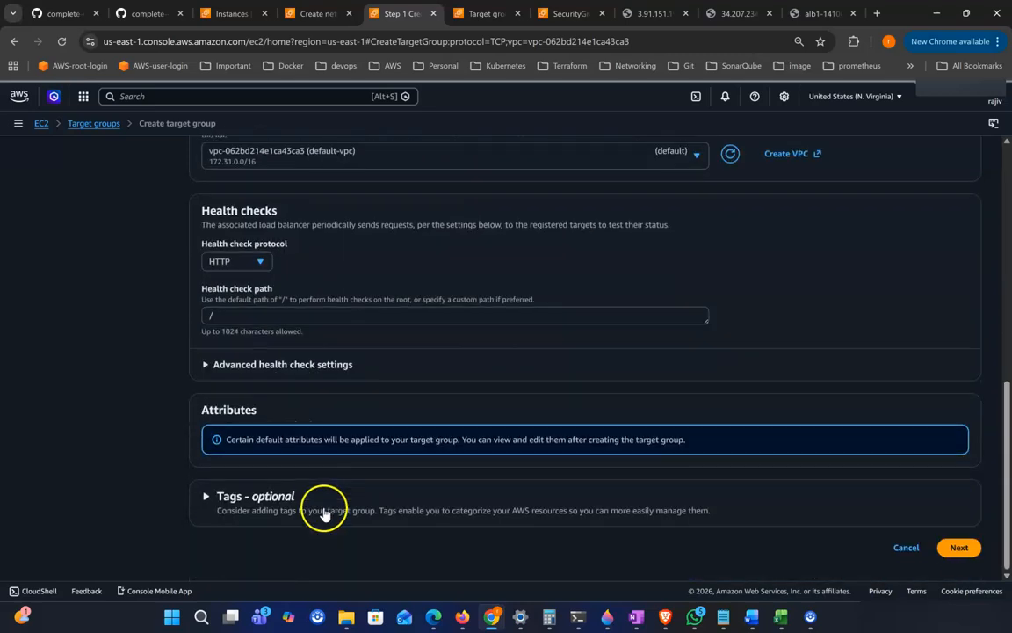
{"action": "left_click", "coordinate": [960, 548]}
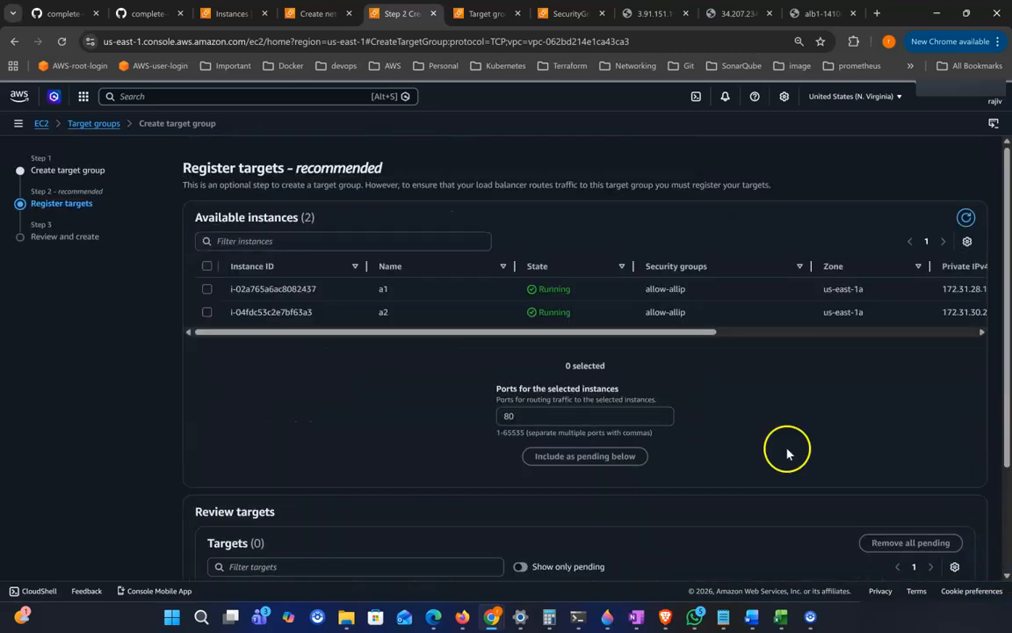
Step: Register instances a1 and a2 on port 80 as pending targets and create the target group
{"action": "left_click", "coordinate": [205, 267]}
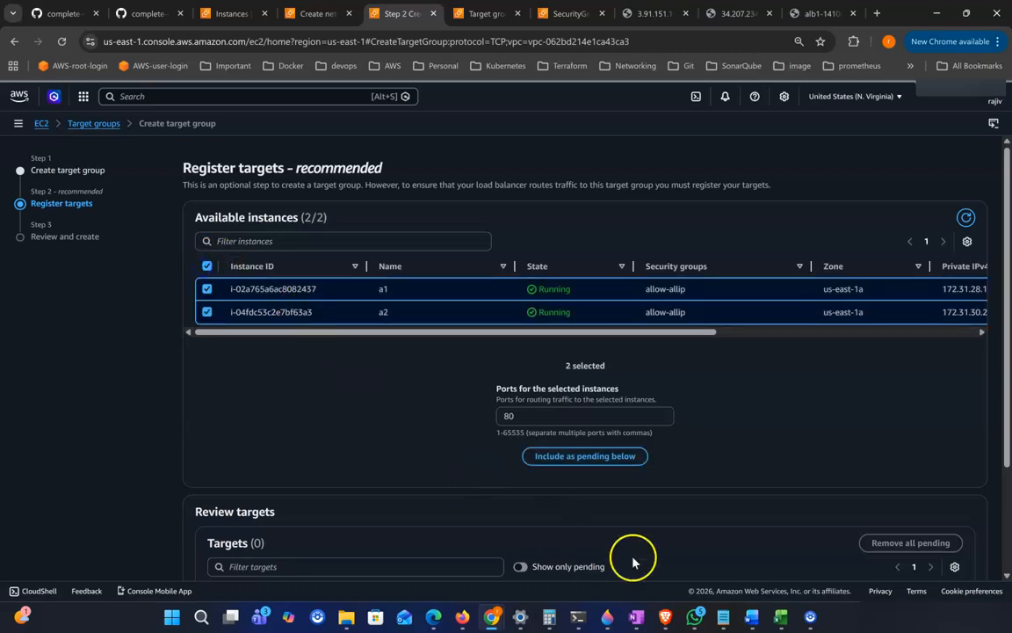
{"action": "left_click", "coordinate": [616, 457]}
{"action": "scroll", "coordinate": [633, 467], "scroll_direction": "down", "scroll_amount": 1}
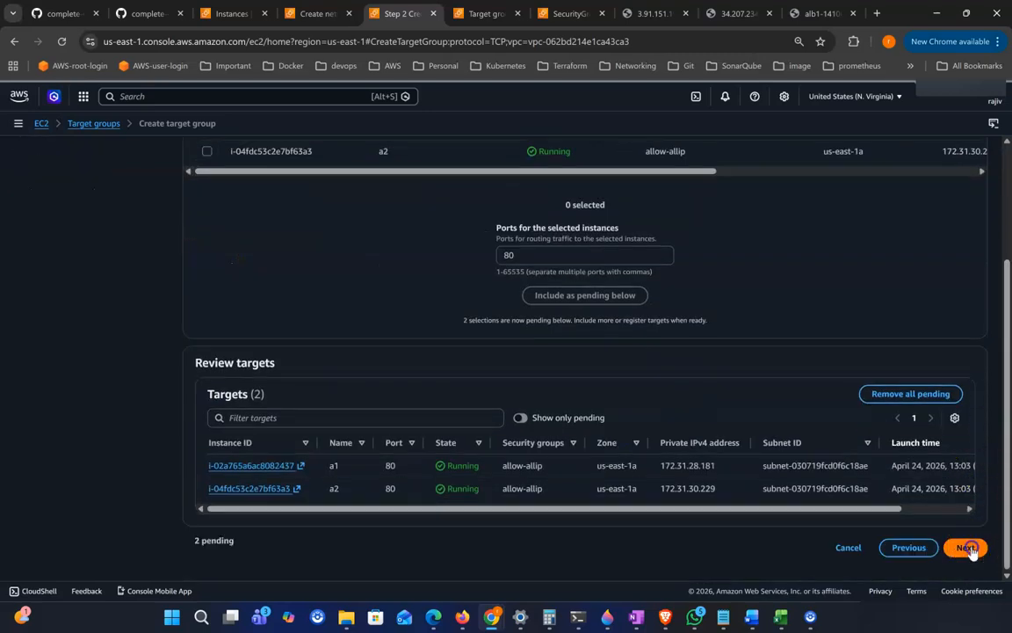
{"action": "left_click", "coordinate": [966, 548]}
{"action": "scroll", "coordinate": [826, 475], "scroll_direction": "down", "scroll_amount": 2}
{"action": "left_click", "coordinate": [919, 548]}
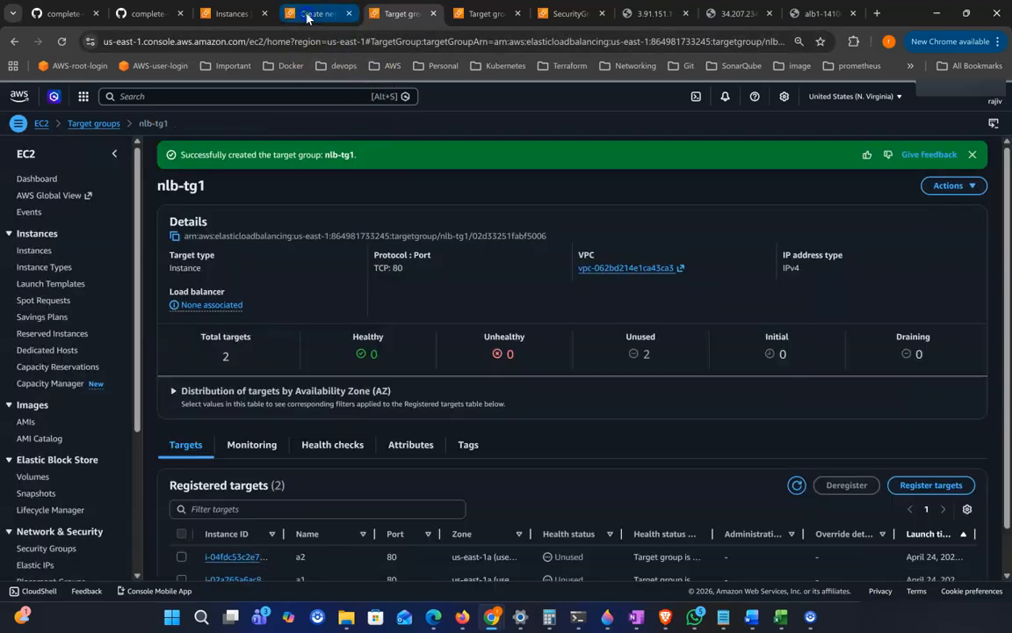
Step: Back in the NLB form, refresh the target groups, pick nlb-tg1 for the TCP:80 listener, and create the load balancer
{"action": "left_click", "coordinate": [323, 14]}
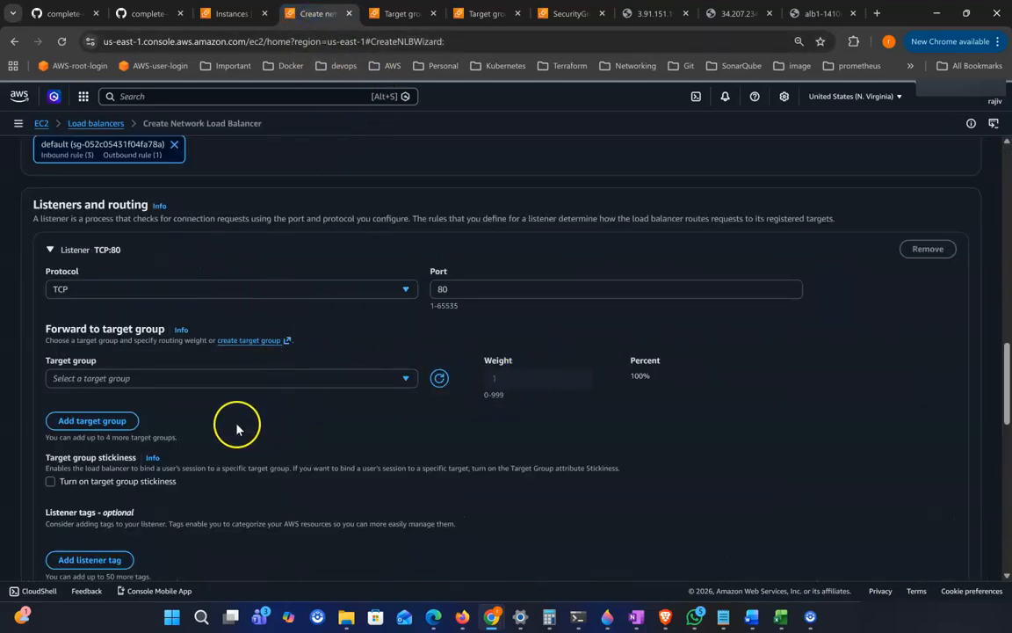
{"action": "scroll", "coordinate": [236, 428], "scroll_direction": "down", "scroll_amount": 1}
{"action": "left_click", "coordinate": [406, 342]}
{"action": "left_click", "coordinate": [106, 374]}
{"action": "scroll", "coordinate": [456, 482], "scroll_direction": "down", "scroll_amount": 1}
{"action": "scroll", "coordinate": [398, 489], "scroll_direction": "down", "scroll_amount": 15}
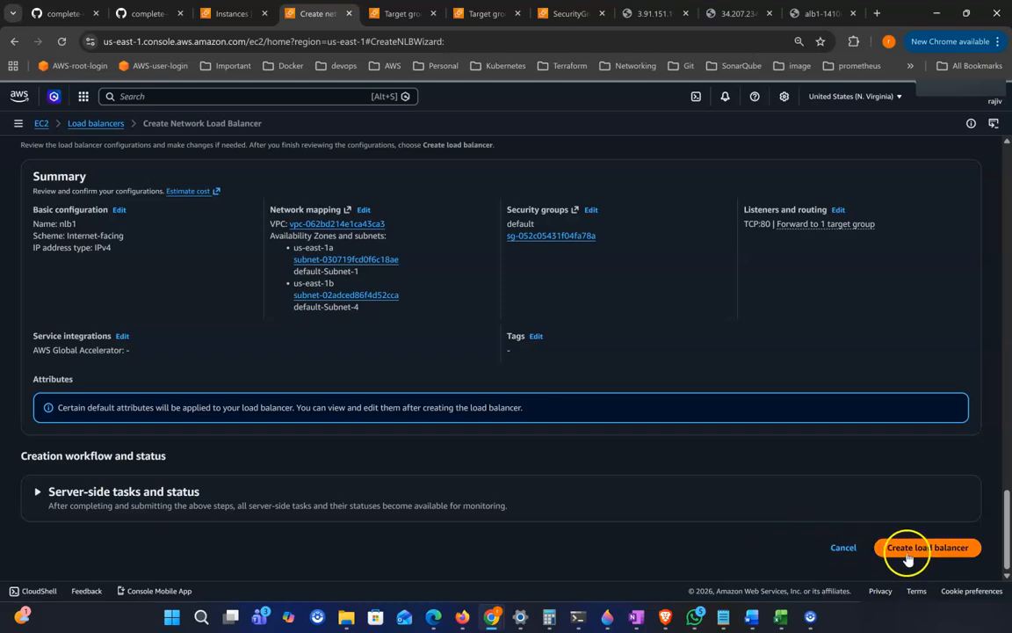
{"action": "left_click", "coordinate": [907, 554]}
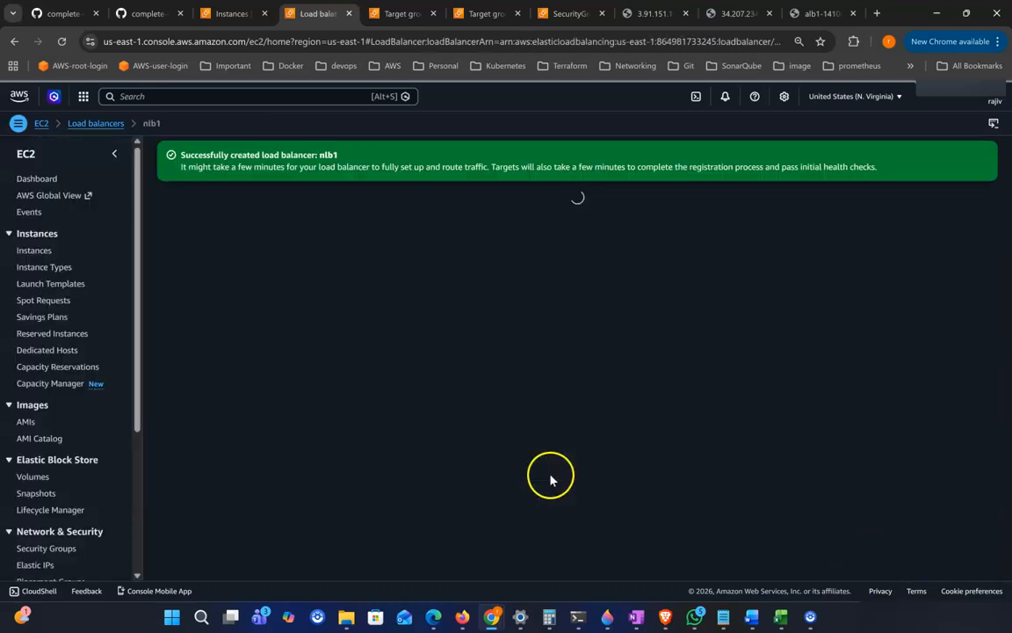
Step: Copy nlb1's DNS name and check the registered targets' health status in nlb-tg1
{"action": "scroll", "coordinate": [661, 436], "scroll_direction": "down", "scroll_amount": 1}
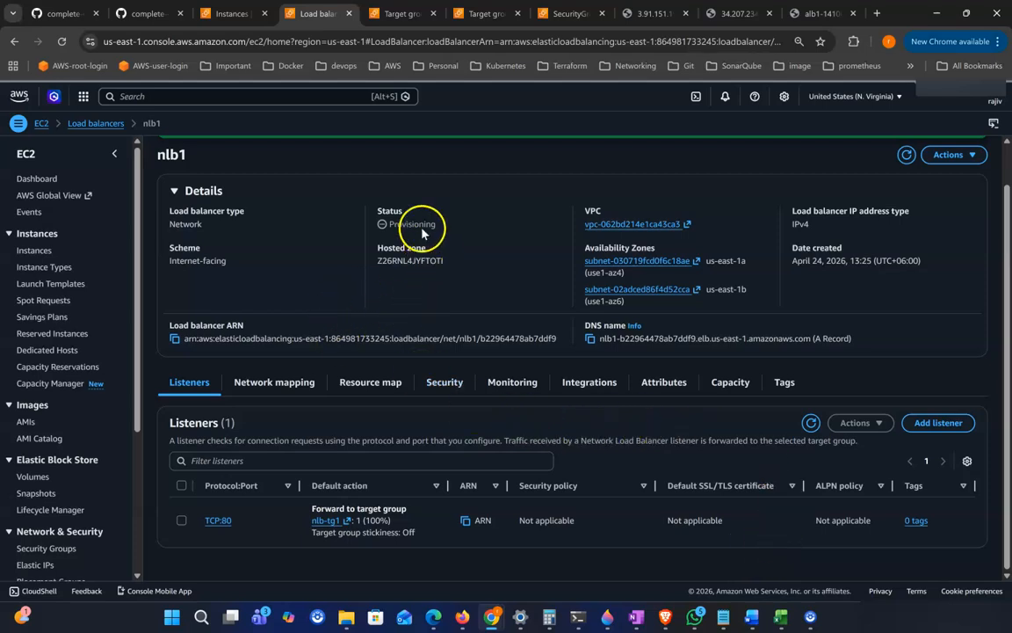
{"action": "left_click", "coordinate": [591, 340]}
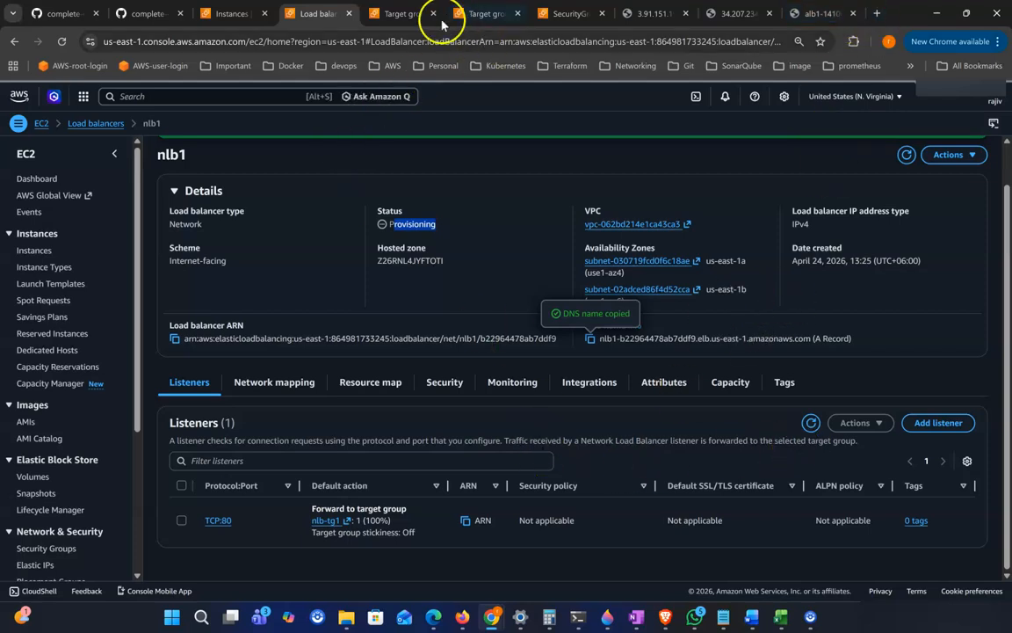
{"action": "left_click", "coordinate": [402, 15]}
{"action": "left_click", "coordinate": [972, 155]}
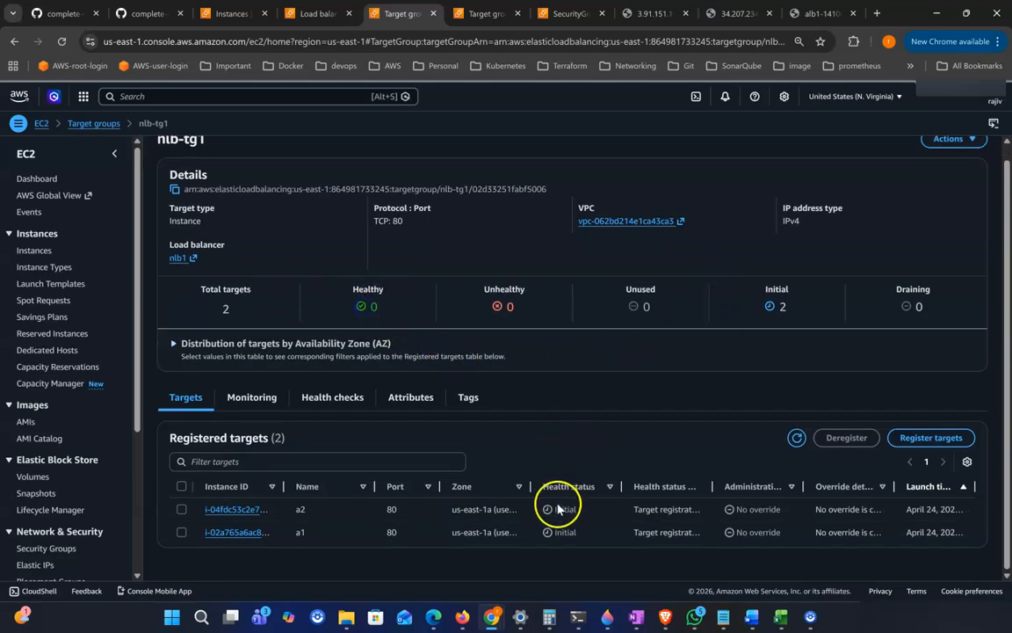
{"action": "left_click_drag", "start_coordinate": [556, 509], "coordinate": [577, 533]}
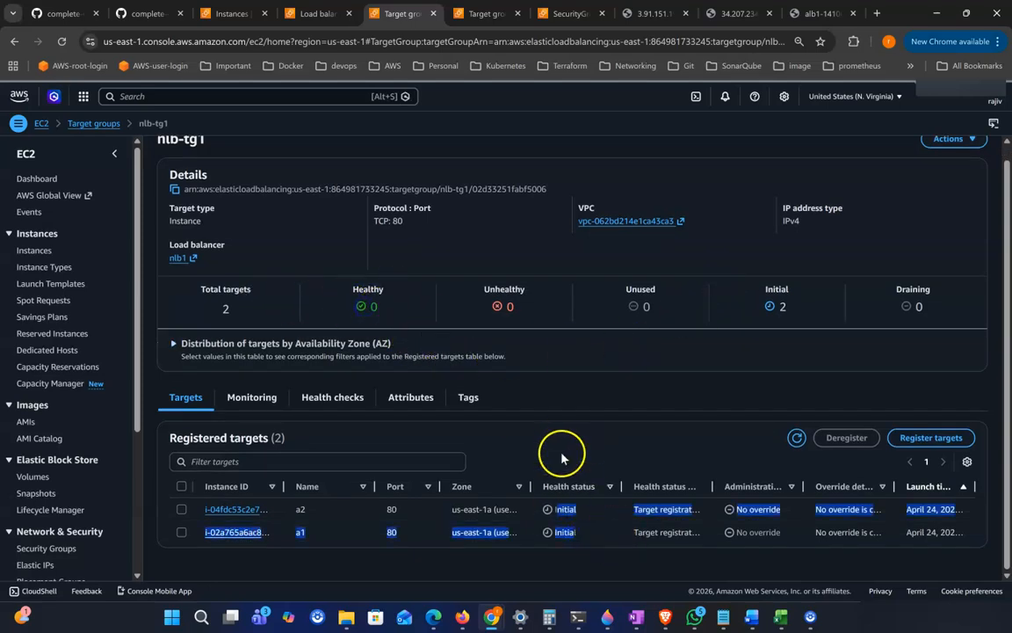
Step: Review nlb1's DNS name across the open tabs and return to the load balancers list
{"action": "left_click", "coordinate": [817, 13]}
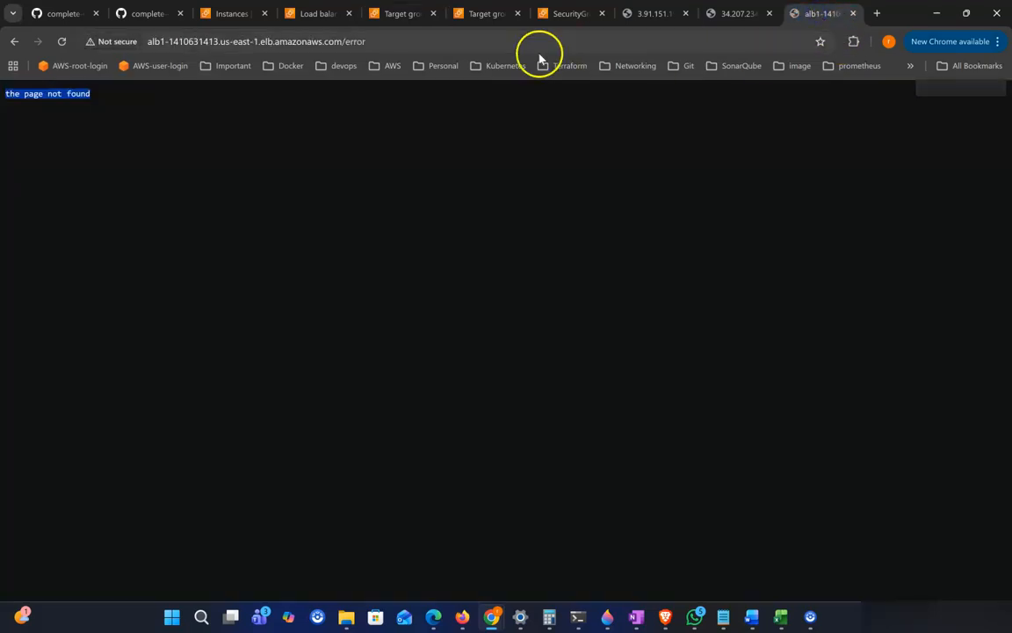
{"action": "left_click", "coordinate": [395, 13]}
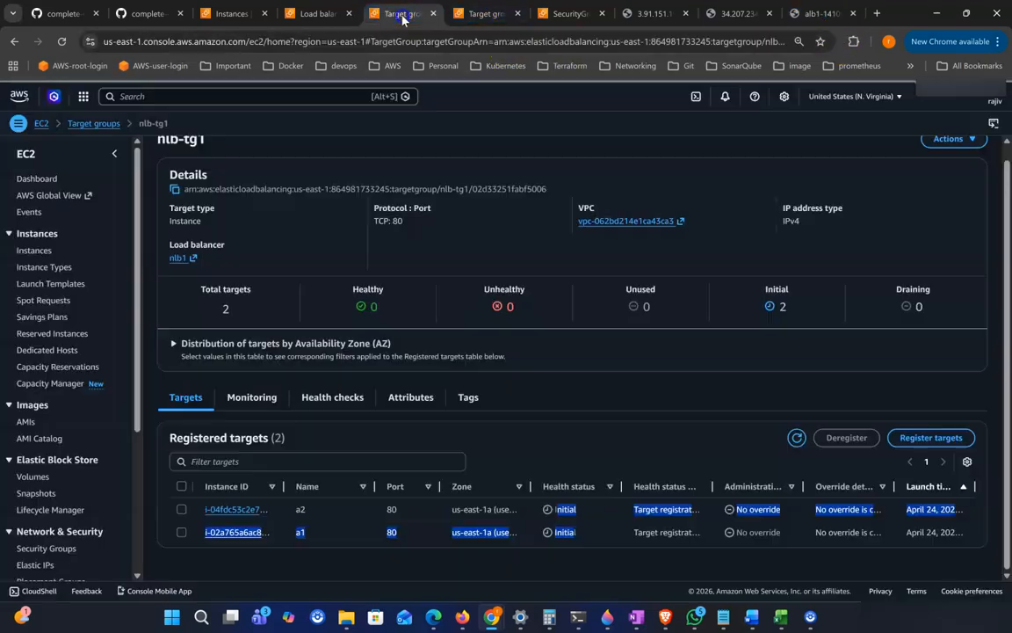
{"action": "left_click", "coordinate": [320, 25]}
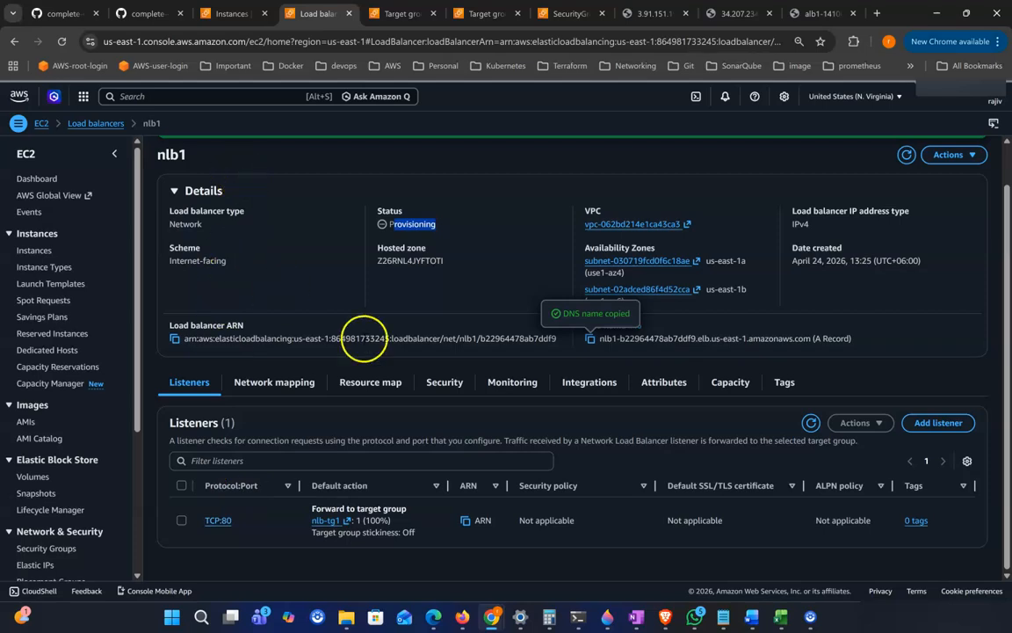
{"action": "left_click_drag", "start_coordinate": [603, 339], "coordinate": [709, 341]}
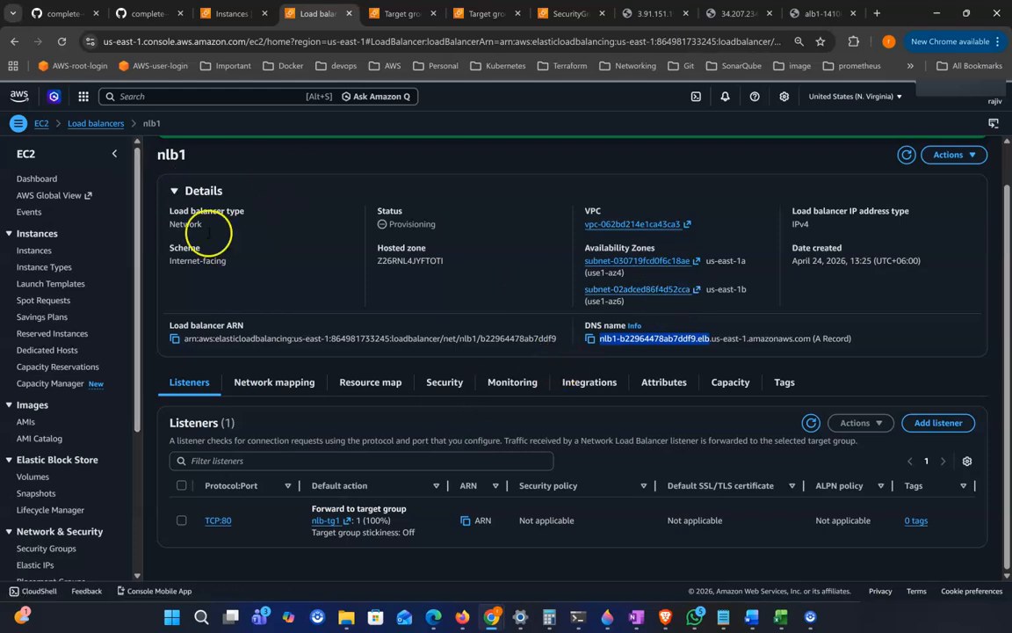
{"action": "left_click", "coordinate": [92, 126]}
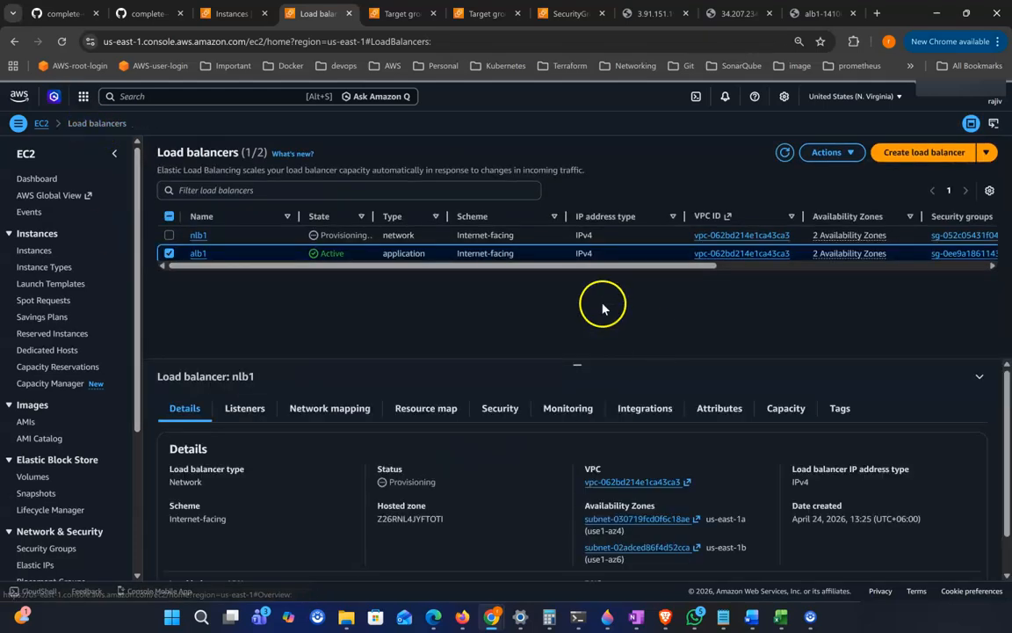
Step: Refresh the instances list and terminate both instances a1 and a2
{"action": "left_click", "coordinate": [230, 13]}
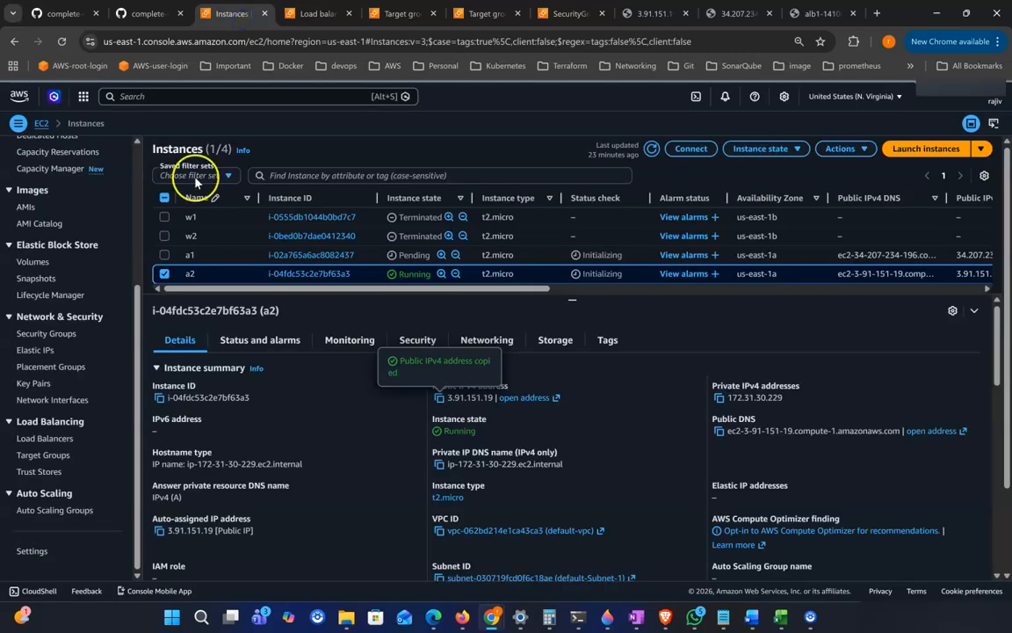
{"action": "left_click", "coordinate": [651, 151]}
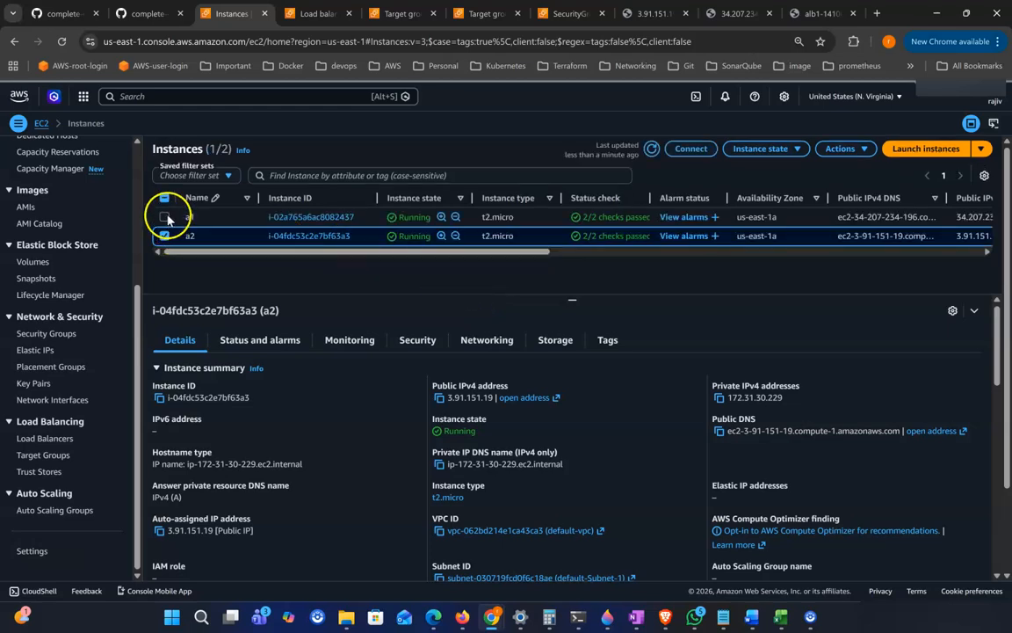
{"action": "left_click", "coordinate": [165, 216]}
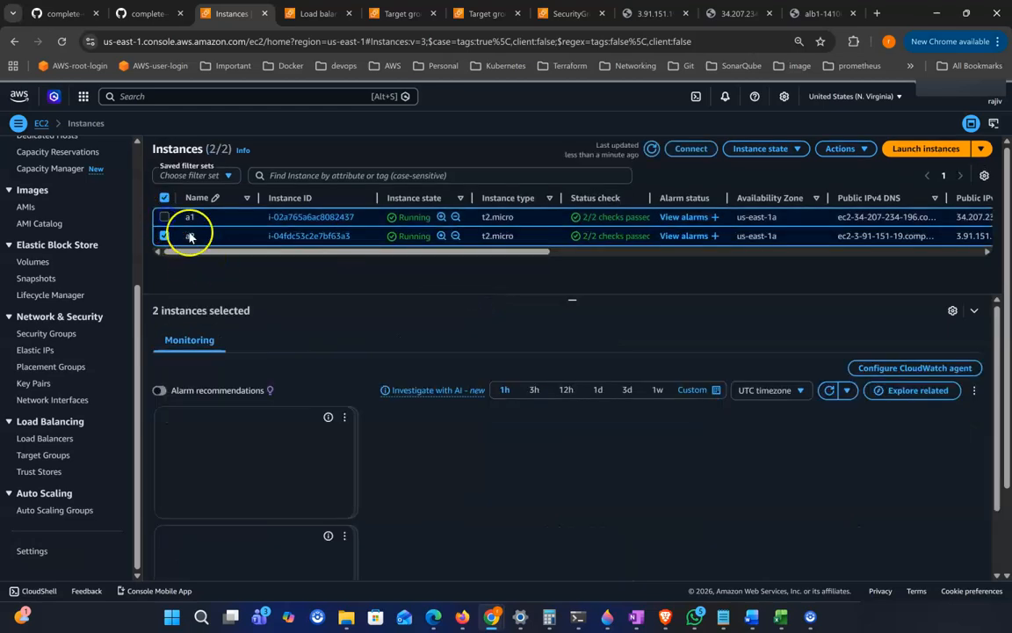
{"action": "left_click", "coordinate": [784, 151]}
{"action": "left_click", "coordinate": [776, 239]}
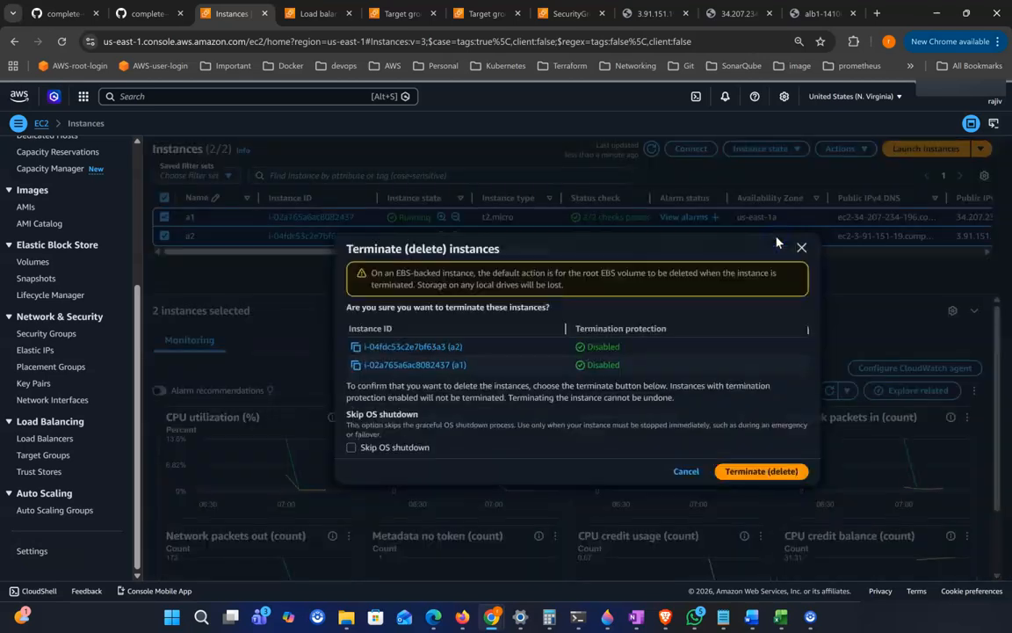
{"action": "left_click", "coordinate": [742, 473]}
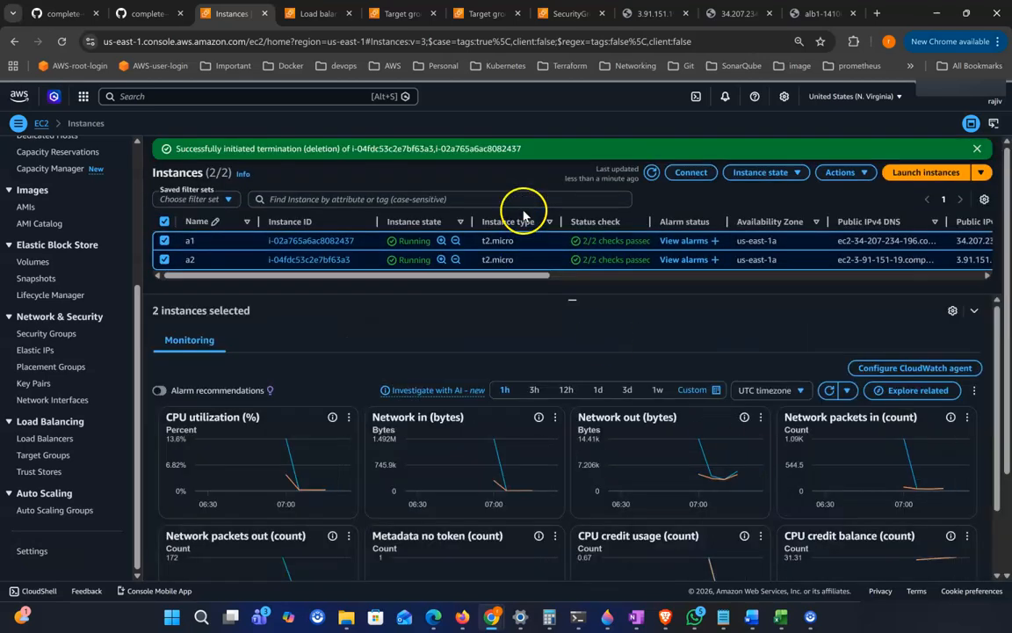
Step: Delete both load balancers nlb1 and alb1, entering confirm to agree to the deletion
{"action": "left_click", "coordinate": [317, 14]}
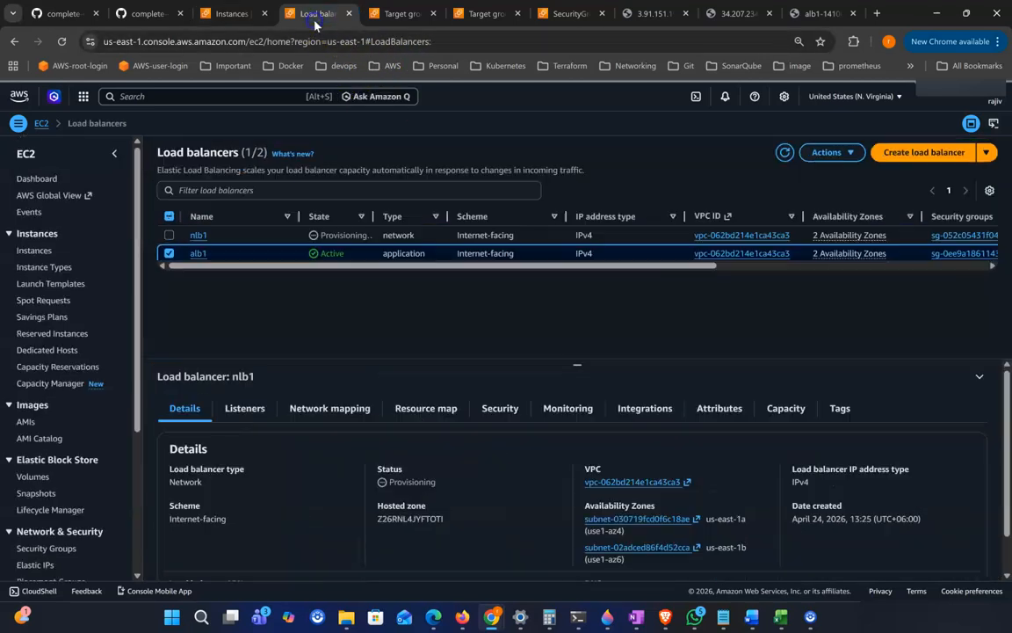
{"action": "left_click", "coordinate": [170, 234]}
{"action": "left_click", "coordinate": [831, 152]}
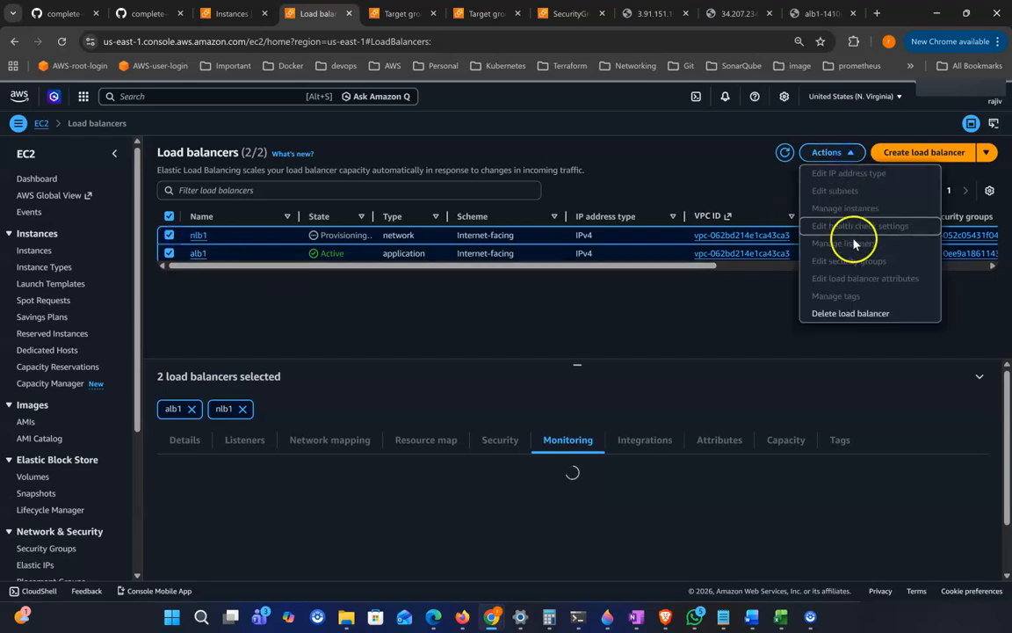
{"action": "left_click", "coordinate": [855, 315]}
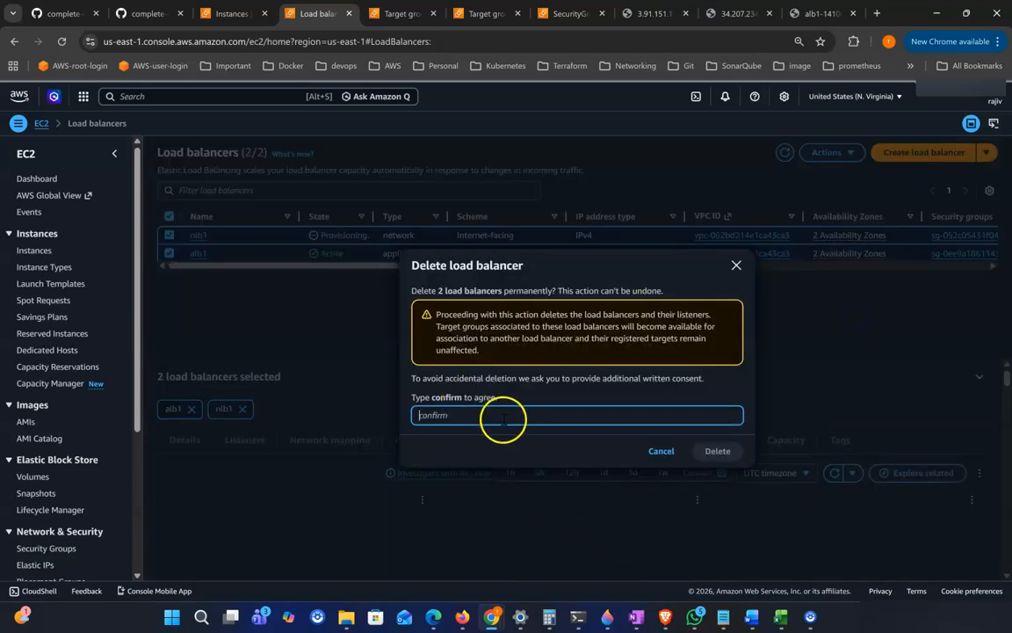
{"action": "left_click", "coordinate": [436, 415]}
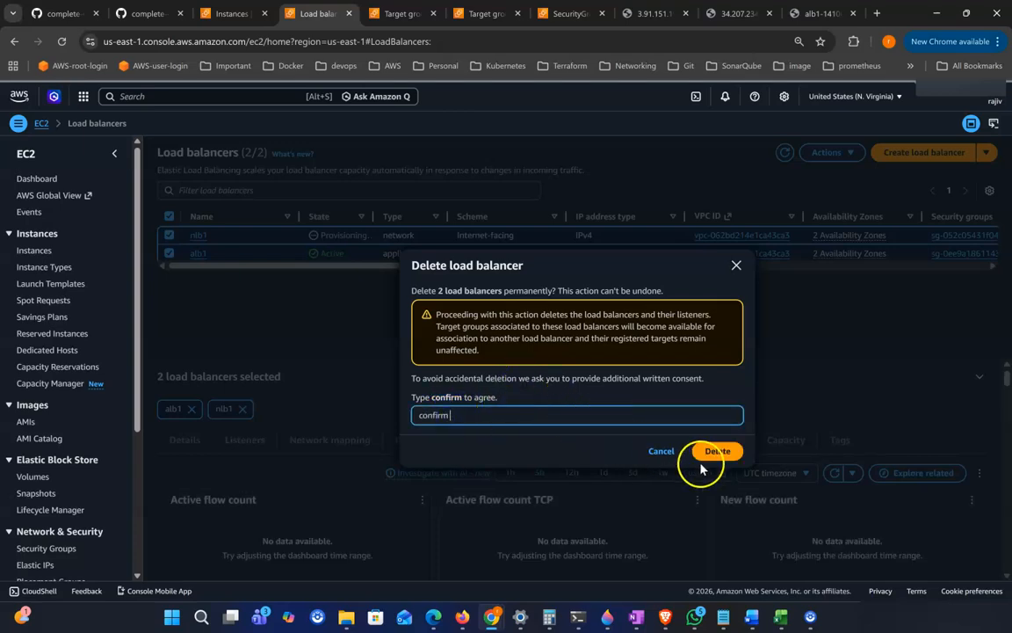
{"action": "left_click", "coordinate": [714, 452]}
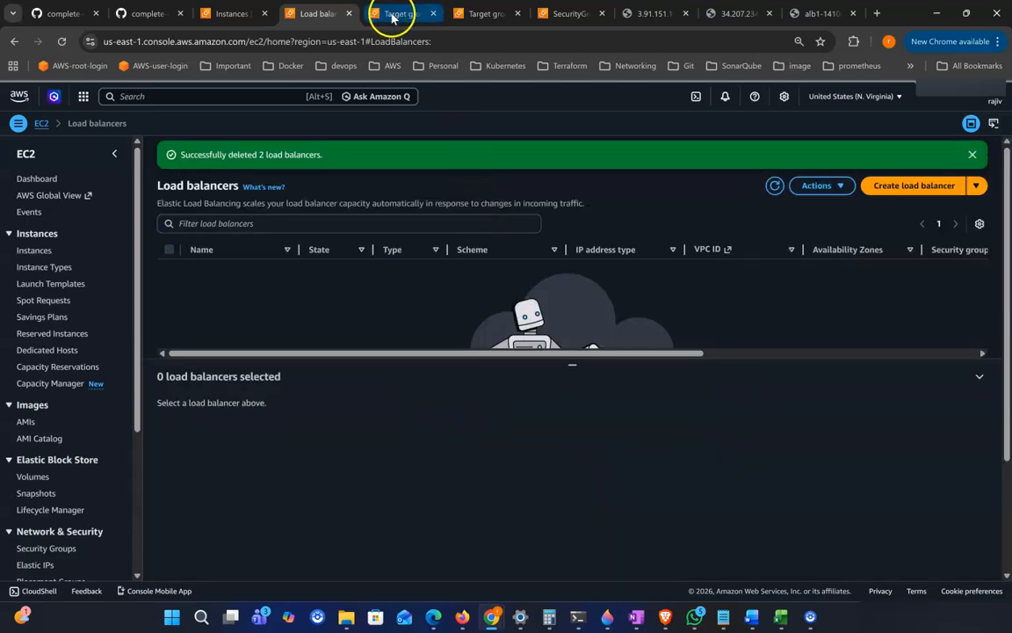
Step: Reload the target groups list and delete the target groups nlb-tg1 and tg1-alb-1
{"action": "left_click", "coordinate": [393, 14]}
{"action": "left_click", "coordinate": [93, 123]}
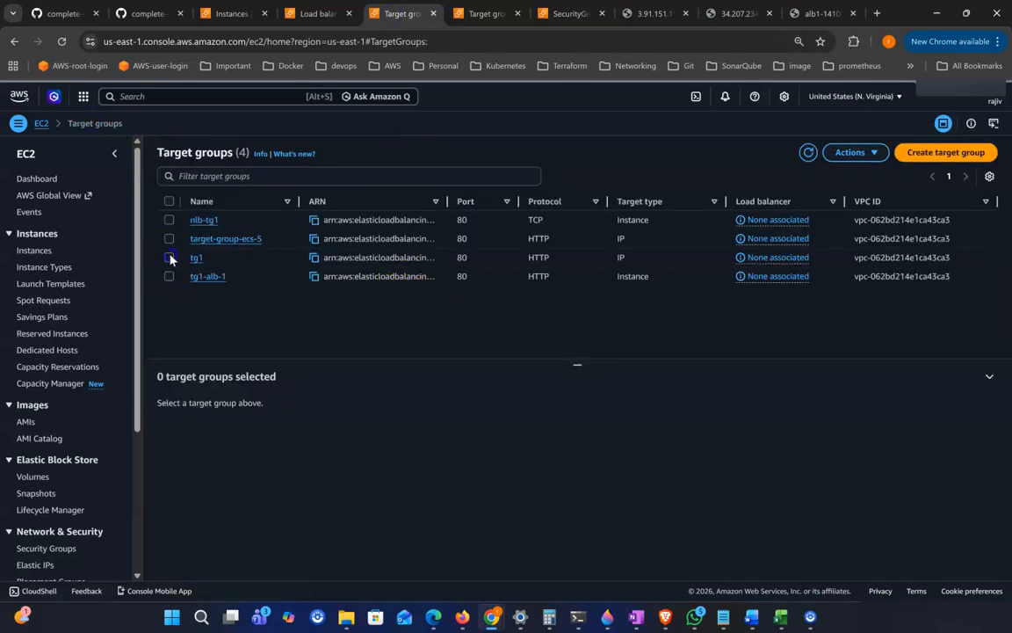
{"action": "left_click", "coordinate": [169, 257]}
{"action": "left_click", "coordinate": [169, 277]}
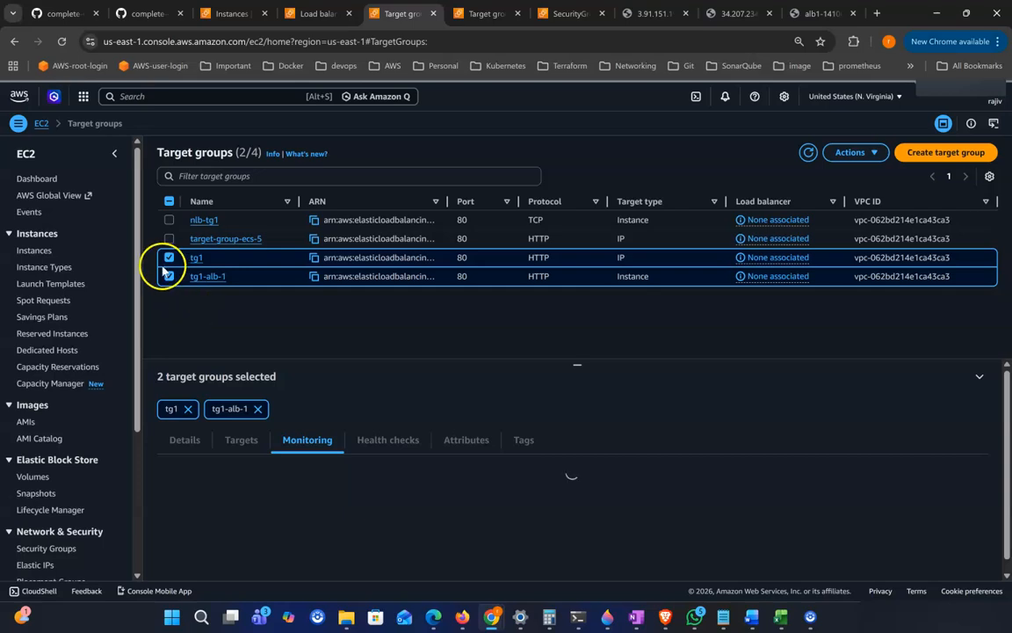
{"action": "left_click", "coordinate": [169, 258]}
{"action": "left_click", "coordinate": [169, 219]}
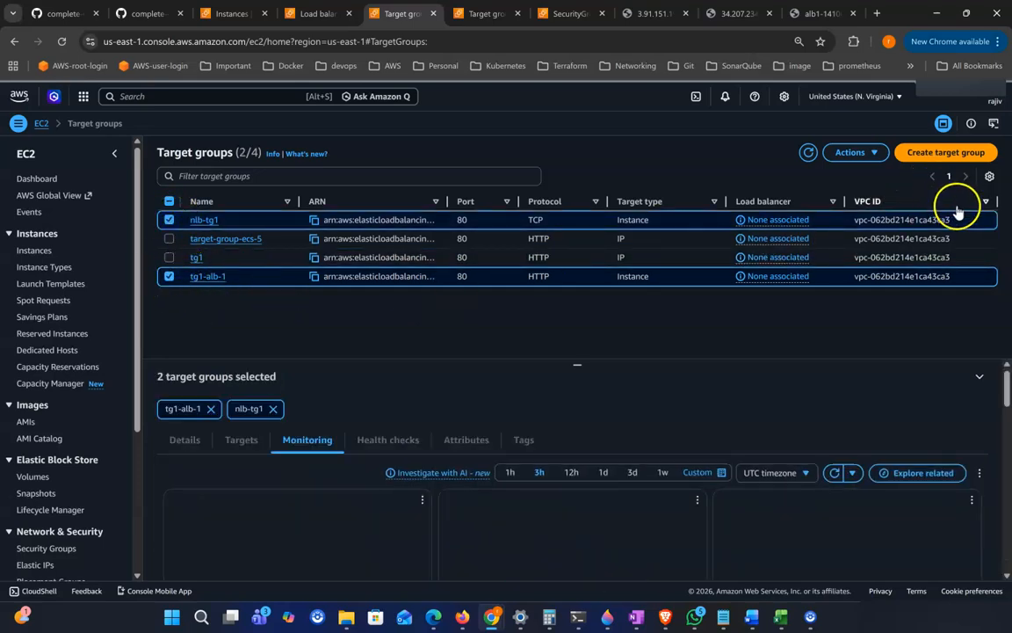
{"action": "left_click", "coordinate": [874, 155]}
{"action": "left_click", "coordinate": [742, 172]}
{"action": "left_click", "coordinate": [718, 430]}
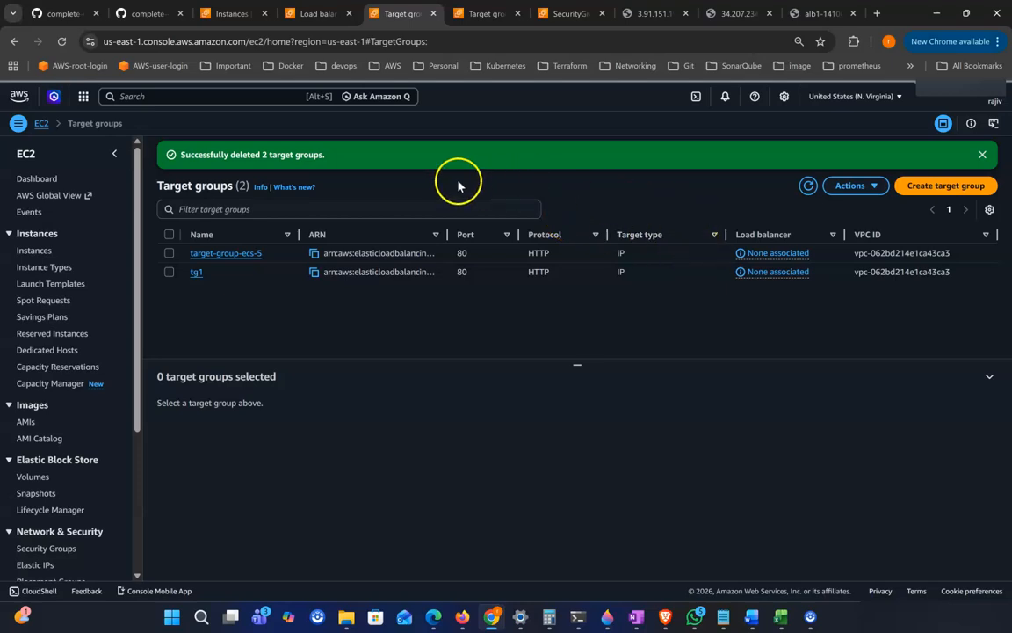
Step: Browse the course repository on GitHub to the Phase-03-Storage-and-Databases folder and highlight the S3-Deep-Dive file name
{"action": "left_click", "coordinate": [154, 21]}
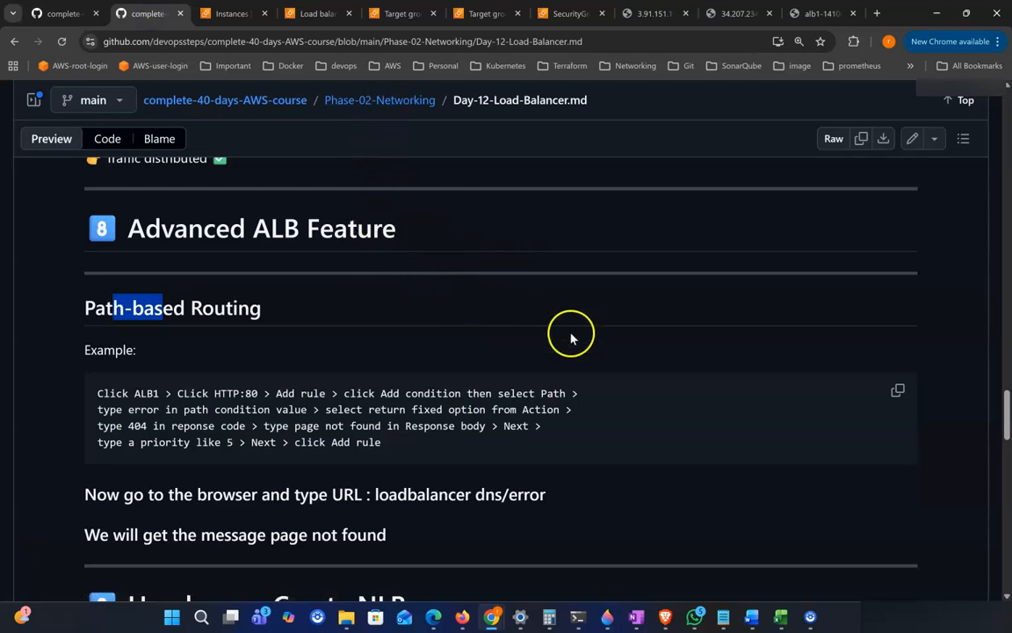
{"action": "left_click", "coordinate": [360, 109]}
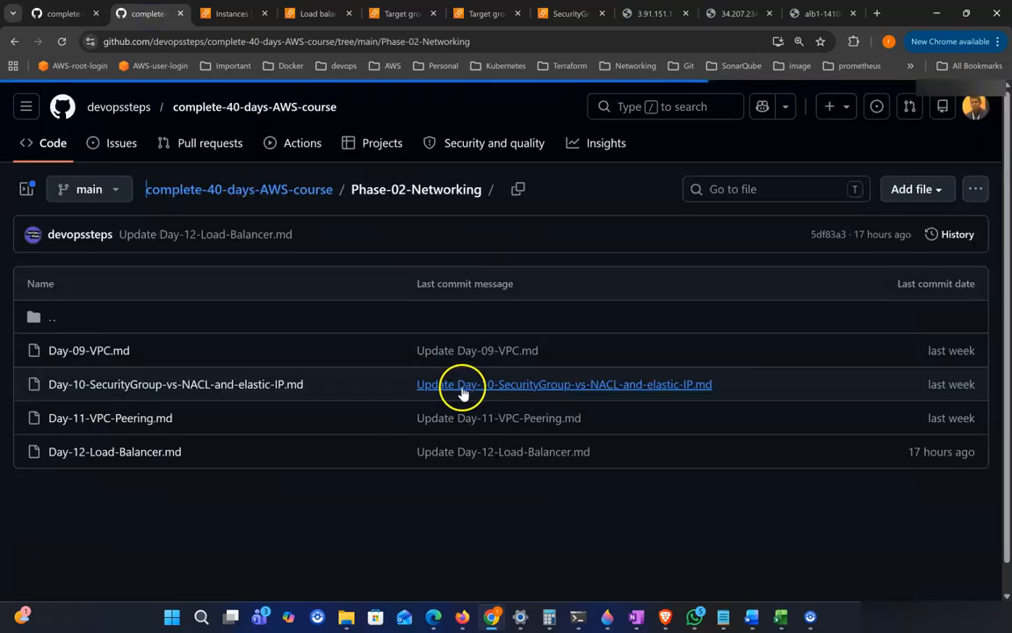
{"action": "left_click", "coordinate": [245, 190]}
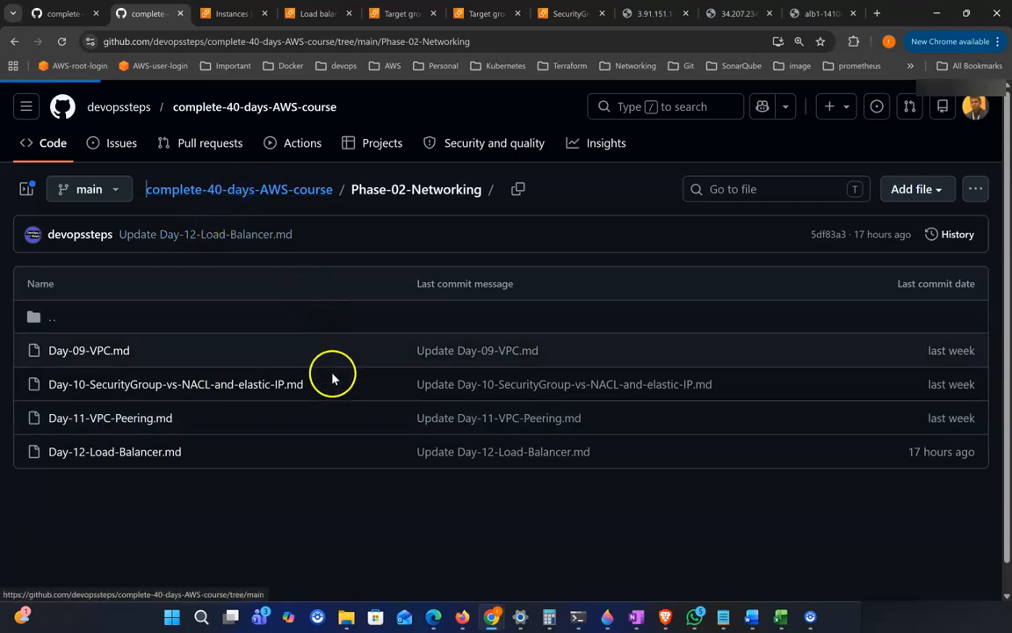
{"action": "scroll", "coordinate": [331, 408], "scroll_direction": "down", "scroll_amount": 4}
{"action": "scroll", "coordinate": [310, 411], "scroll_direction": "up", "scroll_amount": 2}
{"action": "scroll", "coordinate": [173, 255], "scroll_direction": "up", "scroll_amount": 1}
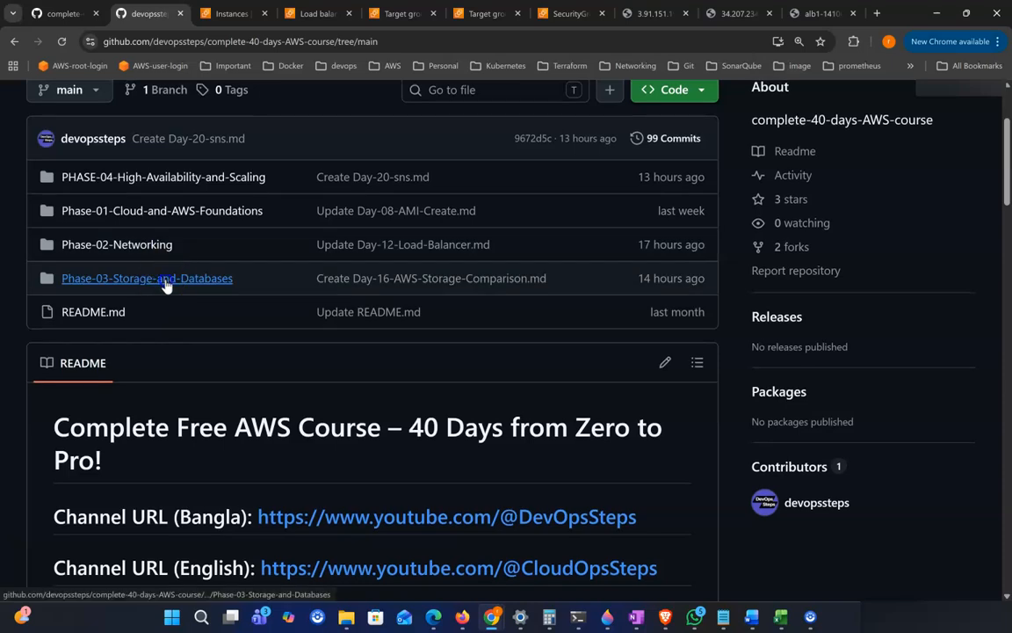
{"action": "left_click", "coordinate": [167, 281]}
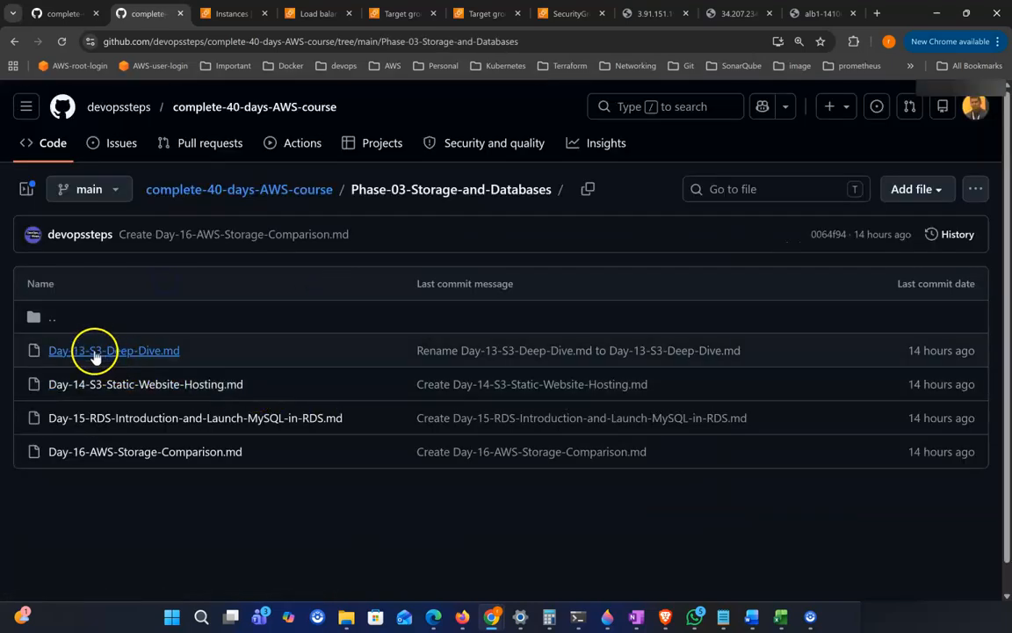
{"action": "left_click_drag", "start_coordinate": [233, 357], "coordinate": [89, 351]}
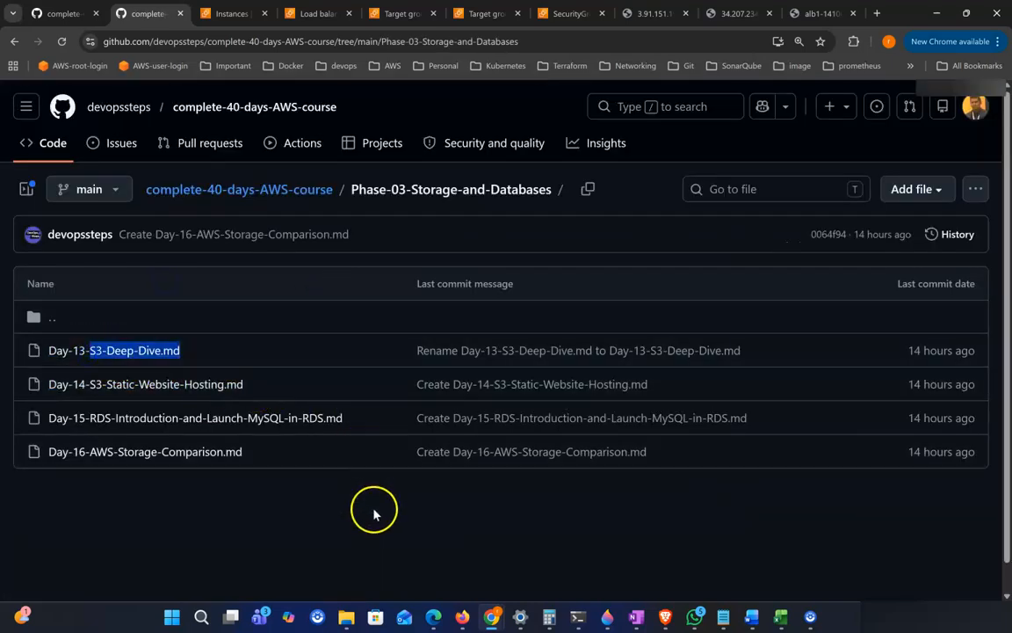